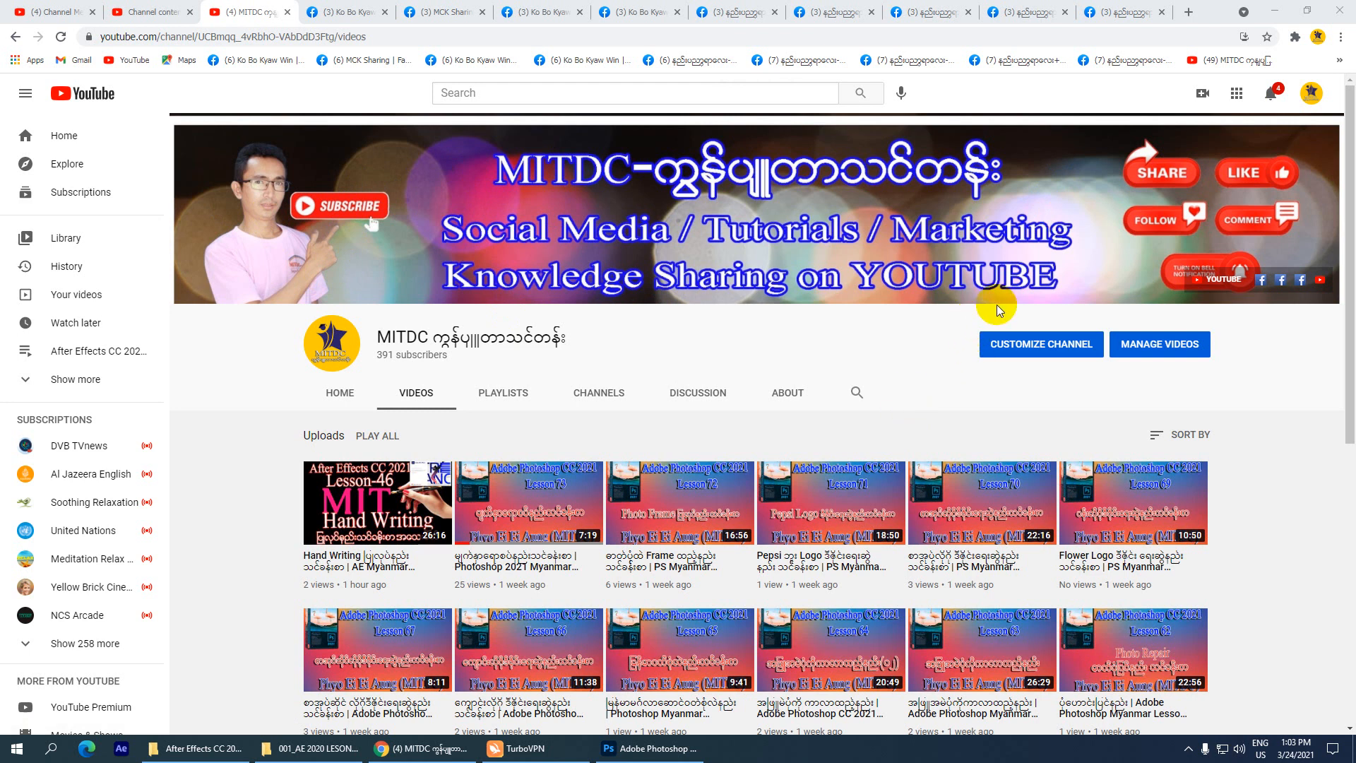
Launch Adobe After Effects from the desktop and open the recent project Untitled Project.
click(1277, 12)
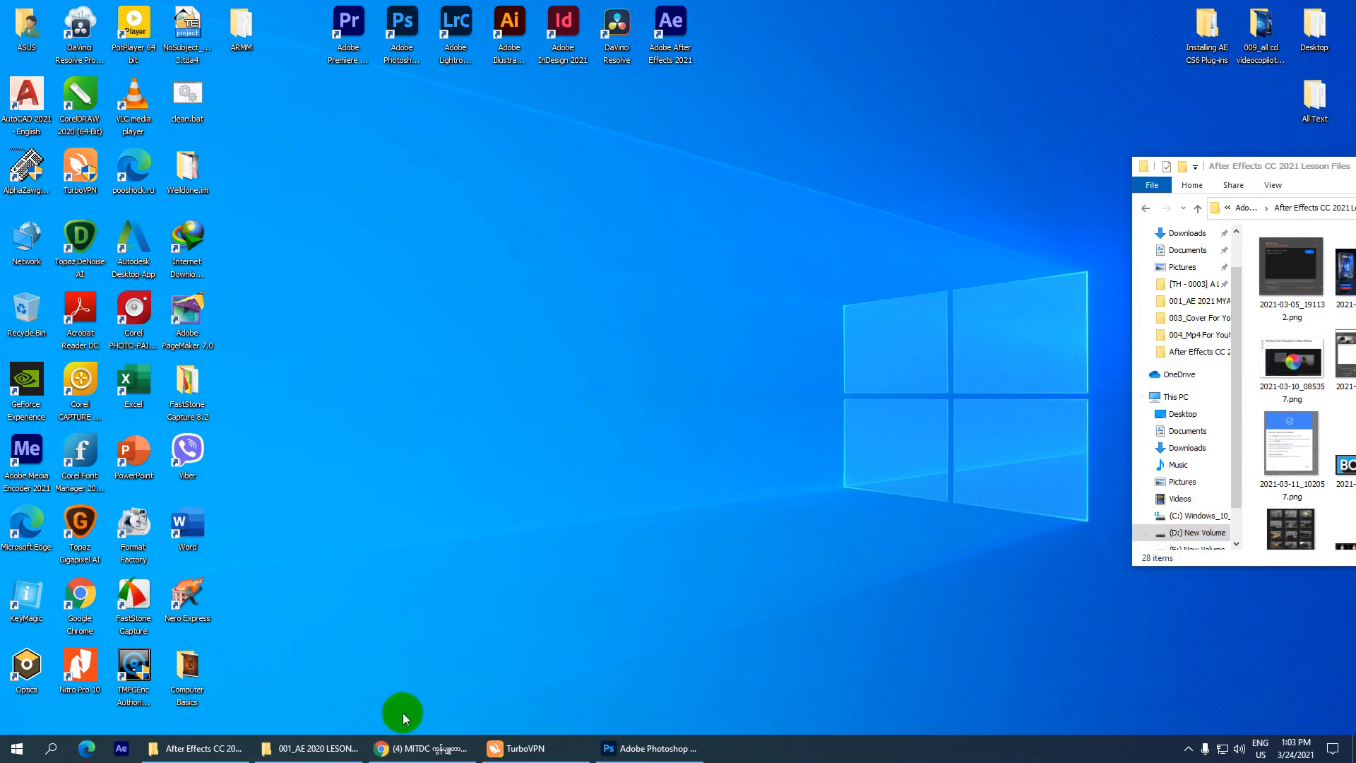
click(215, 748)
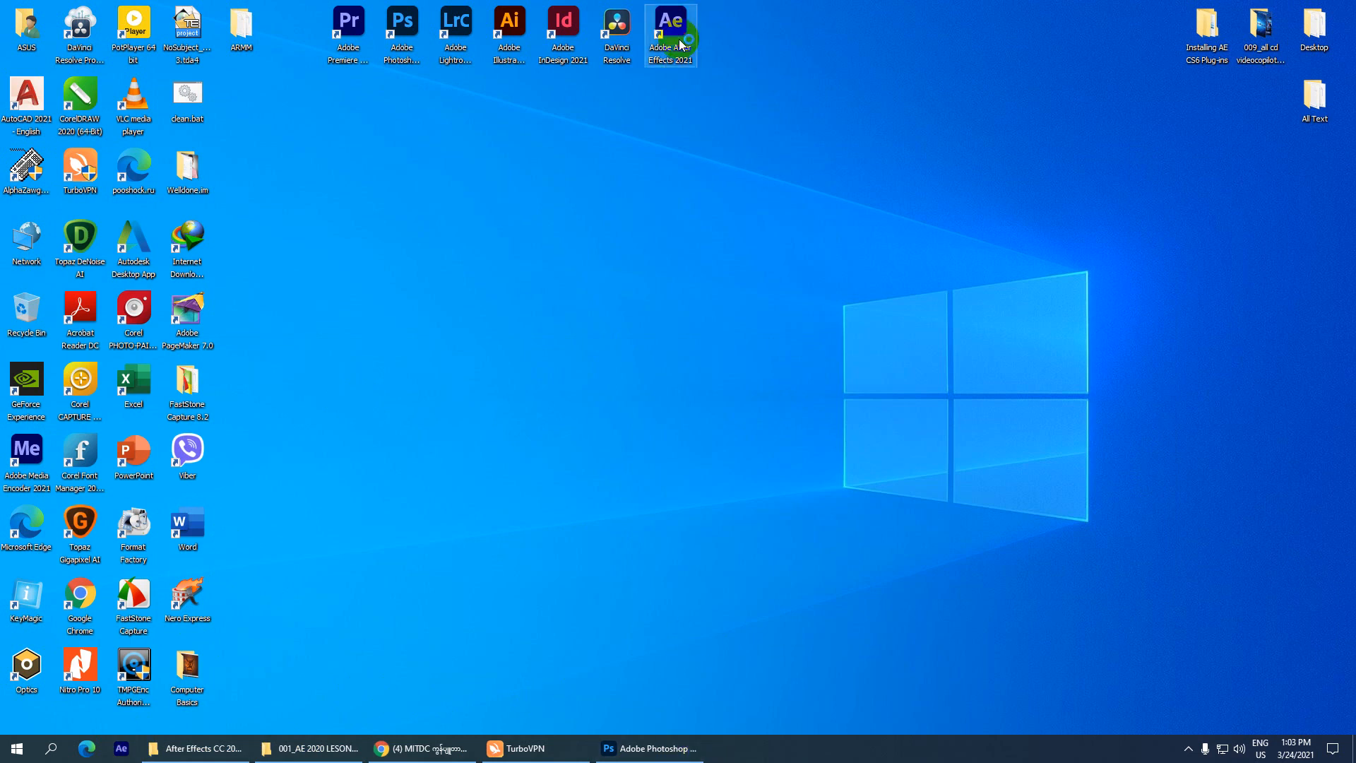
drag(668, 56, 615, 199)
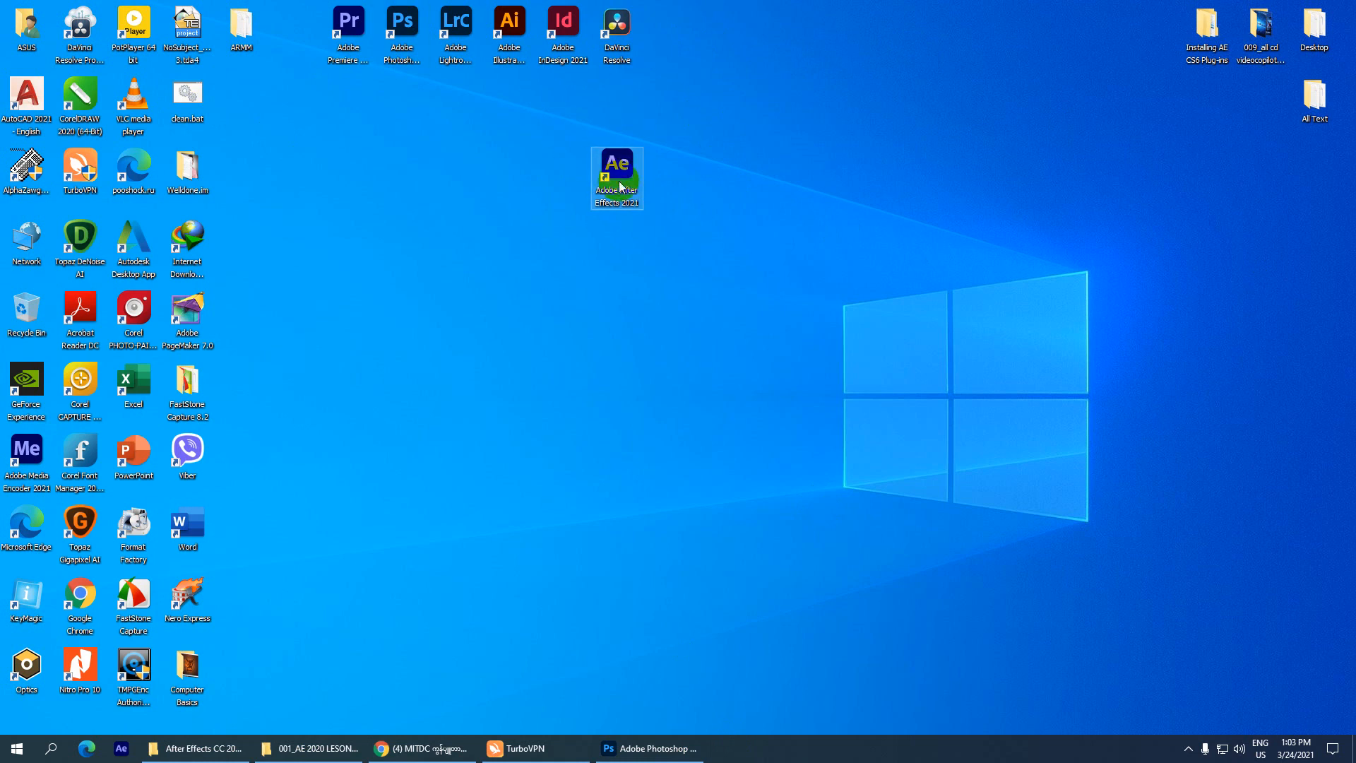
double_click(618, 201)
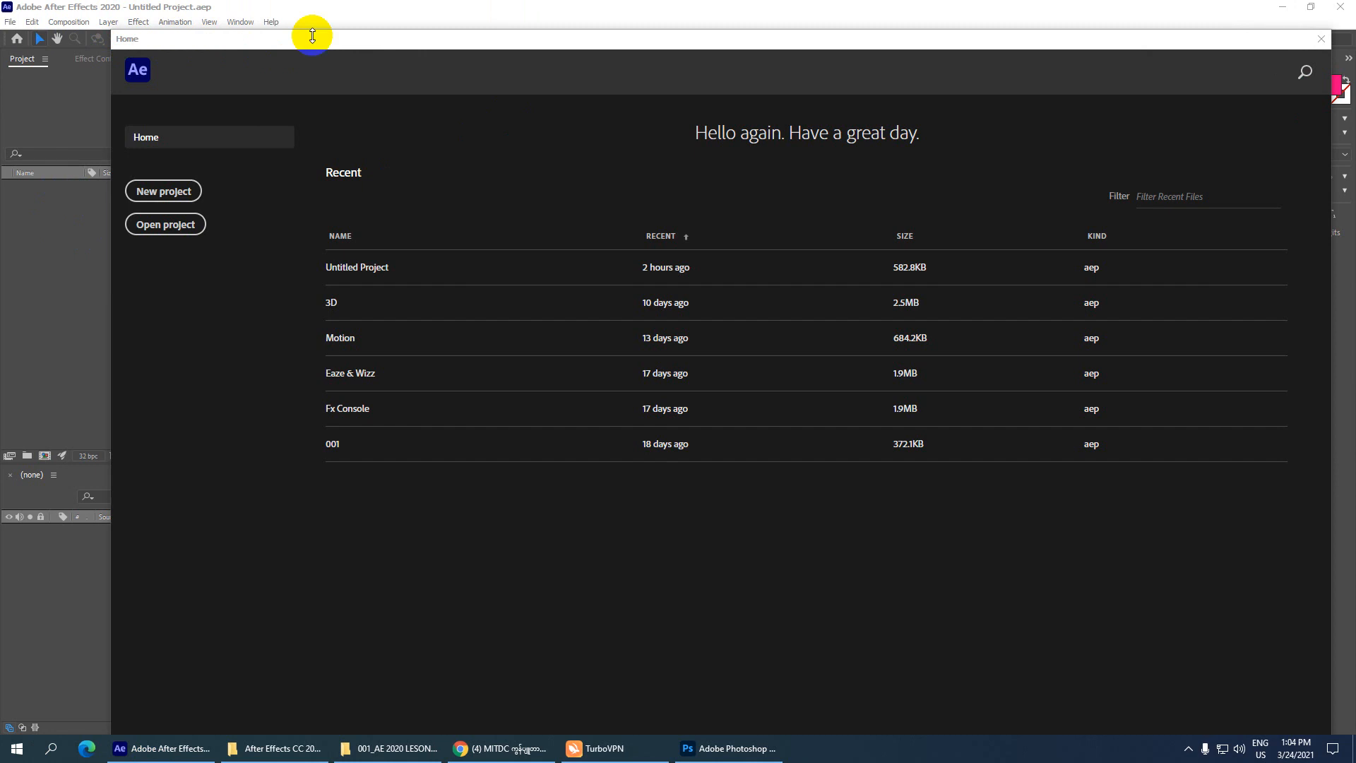
drag(383, 44, 318, 35)
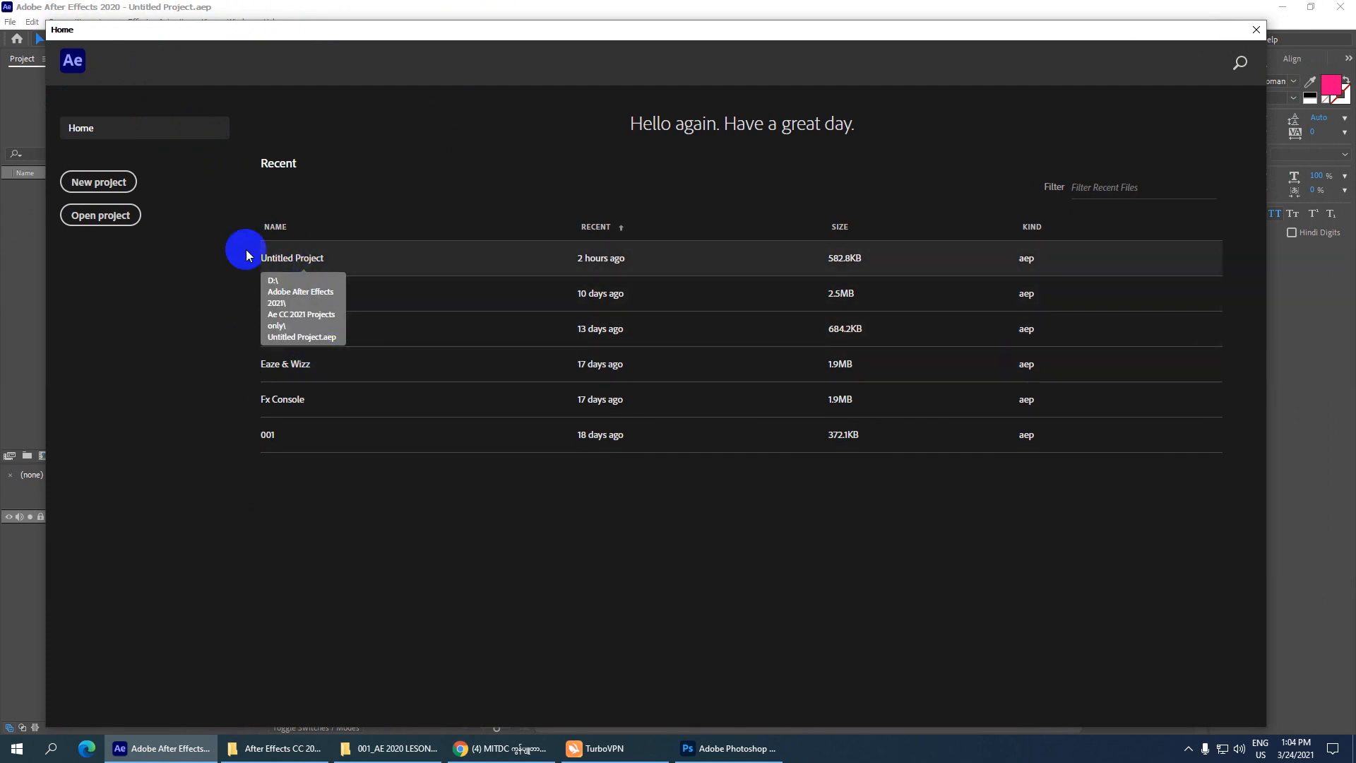
click(284, 259)
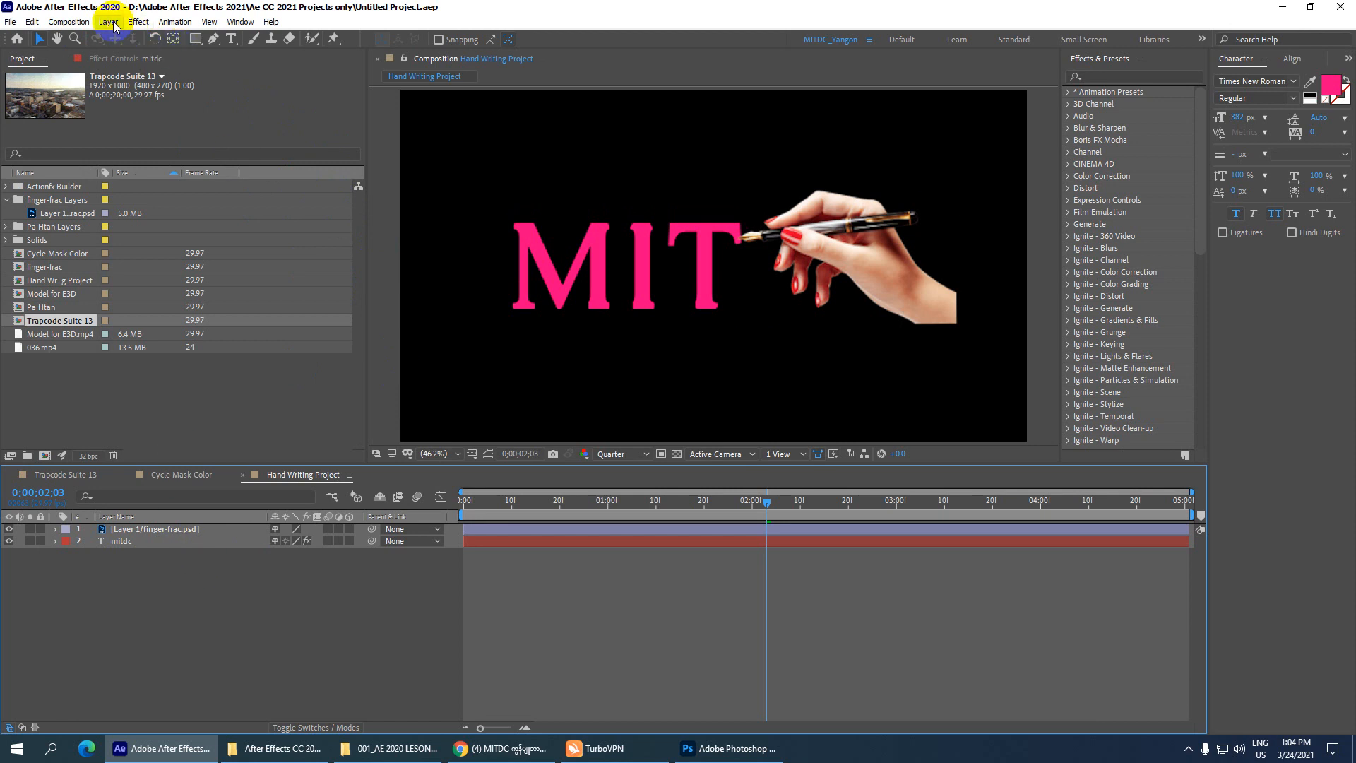
Create a new composition named Mask with the HDTV 1080 29.97 preset and a duration of 0;00;20;00.
click(71, 22)
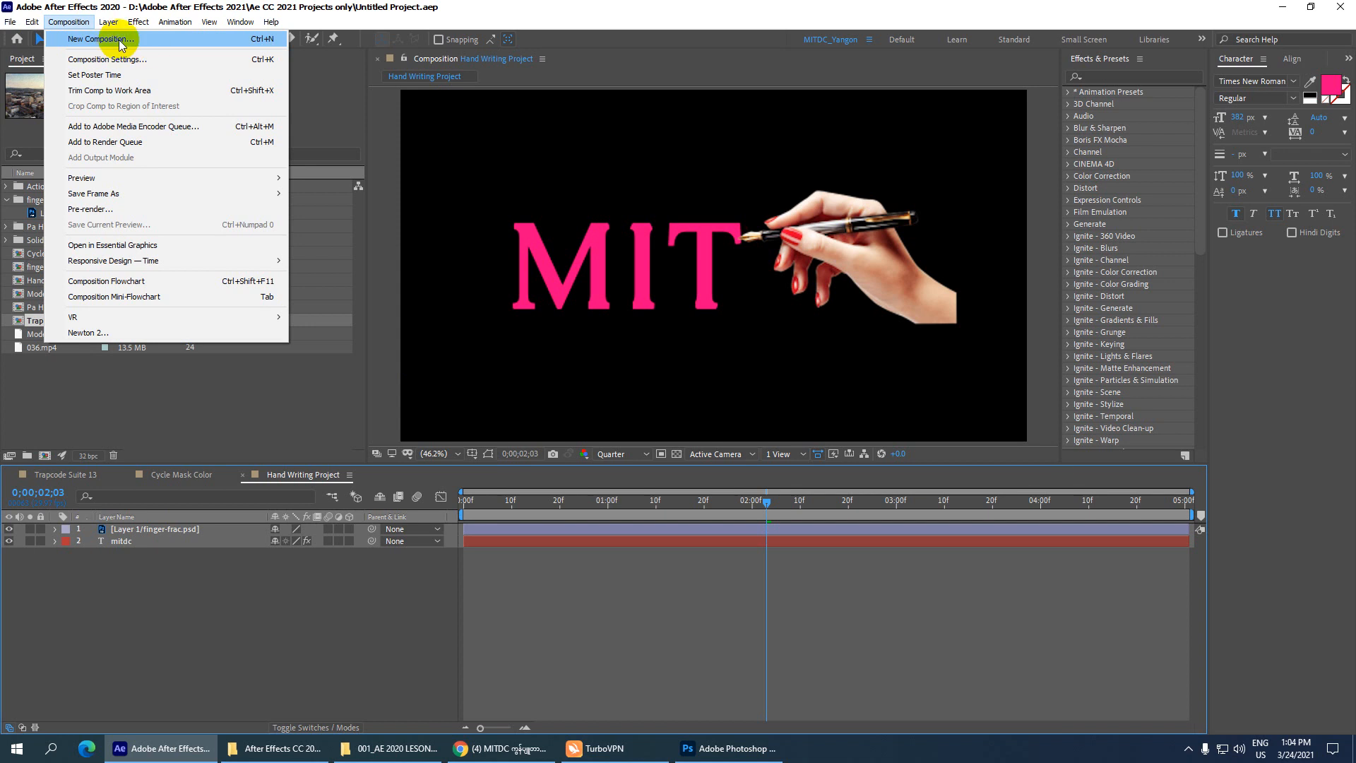
right_click(100, 412)
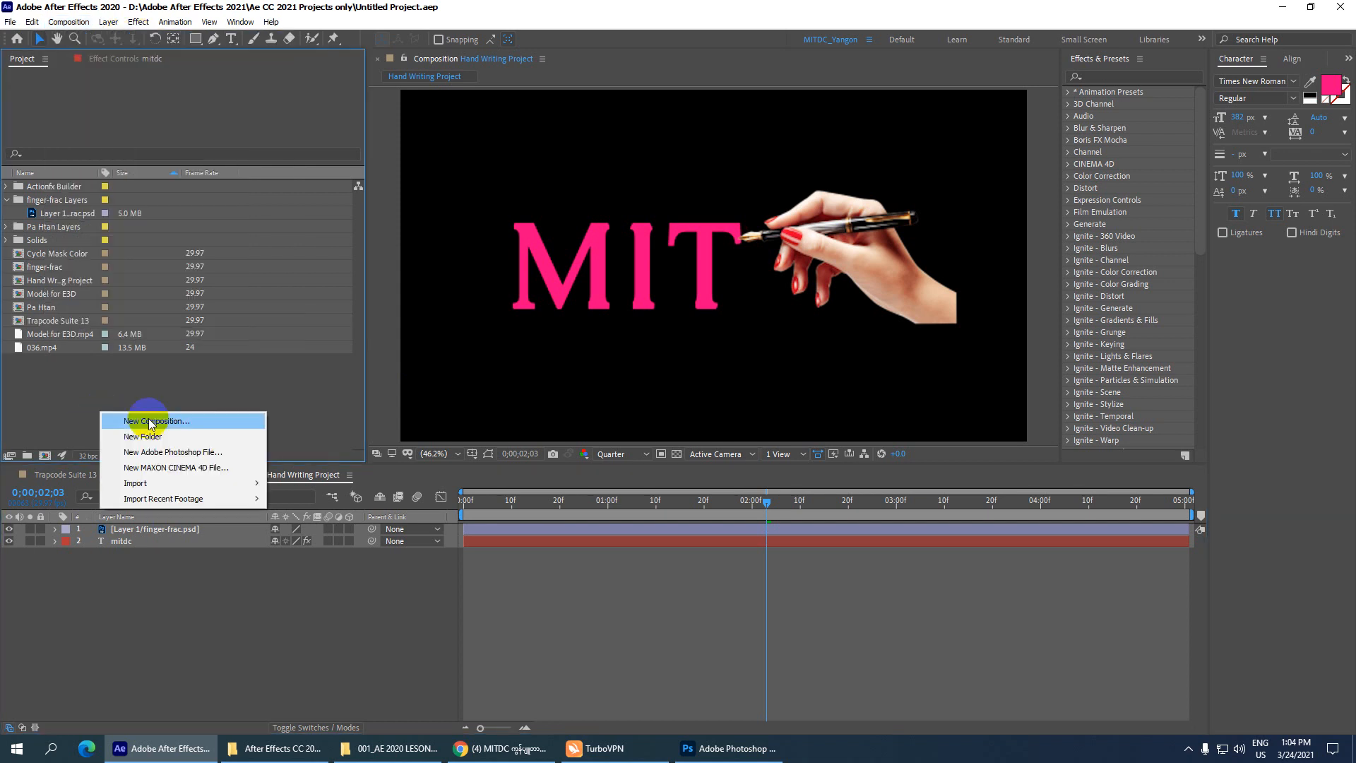
click(176, 423)
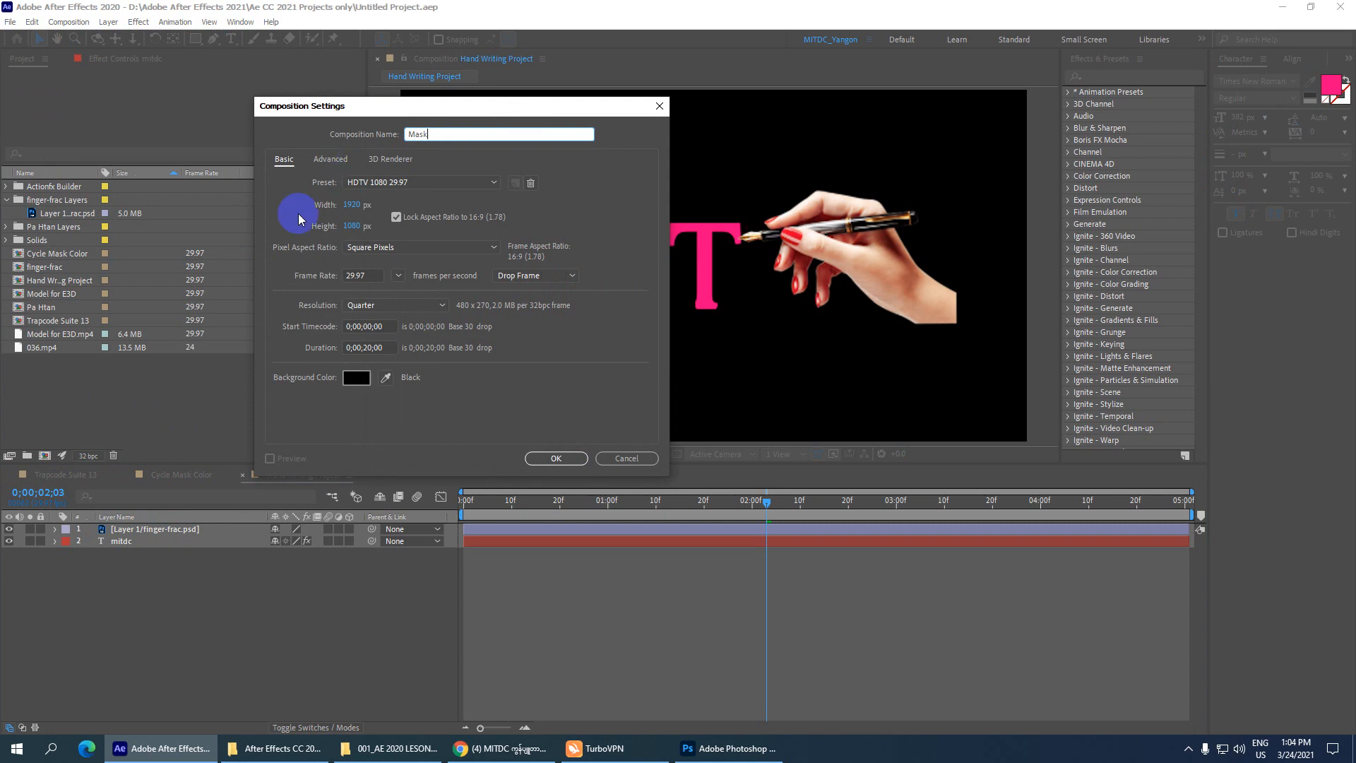
click(556, 458)
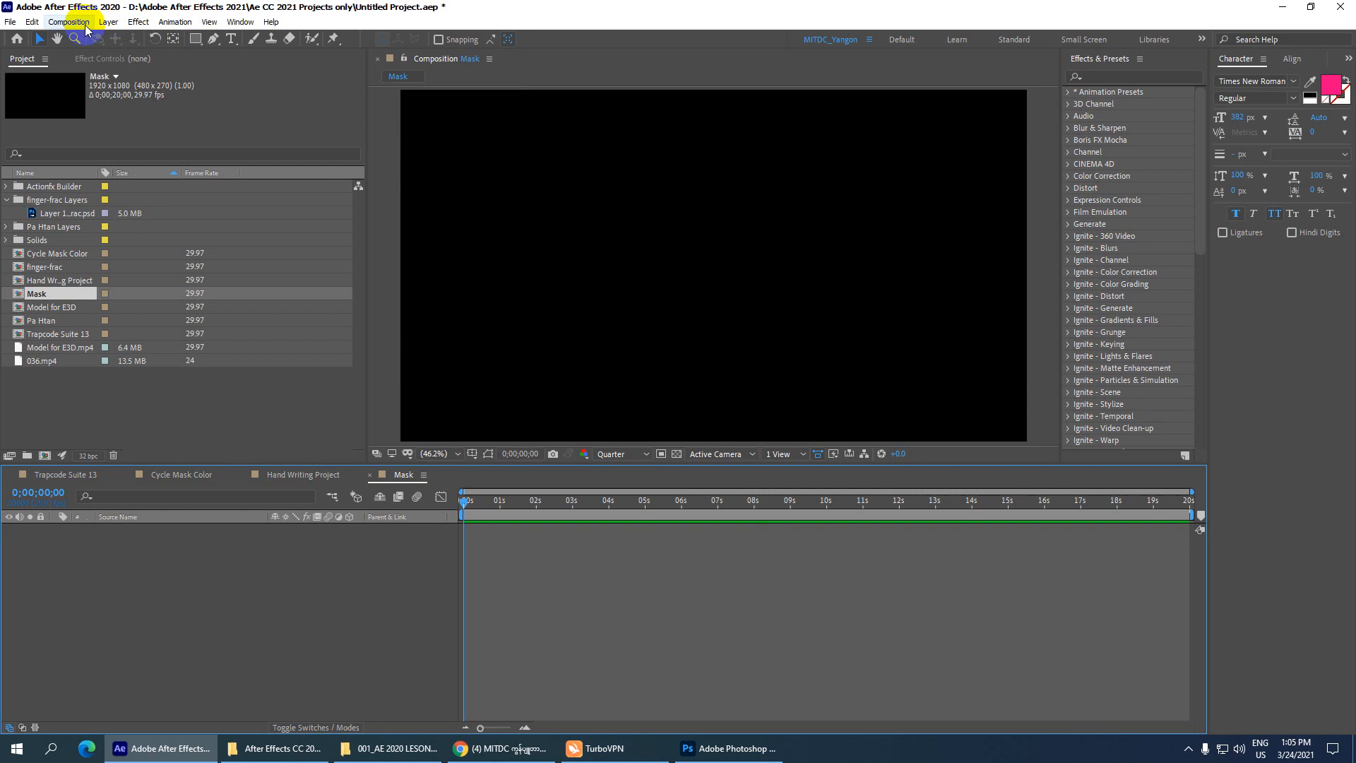
click(108, 22)
mouse_move(272, 38)
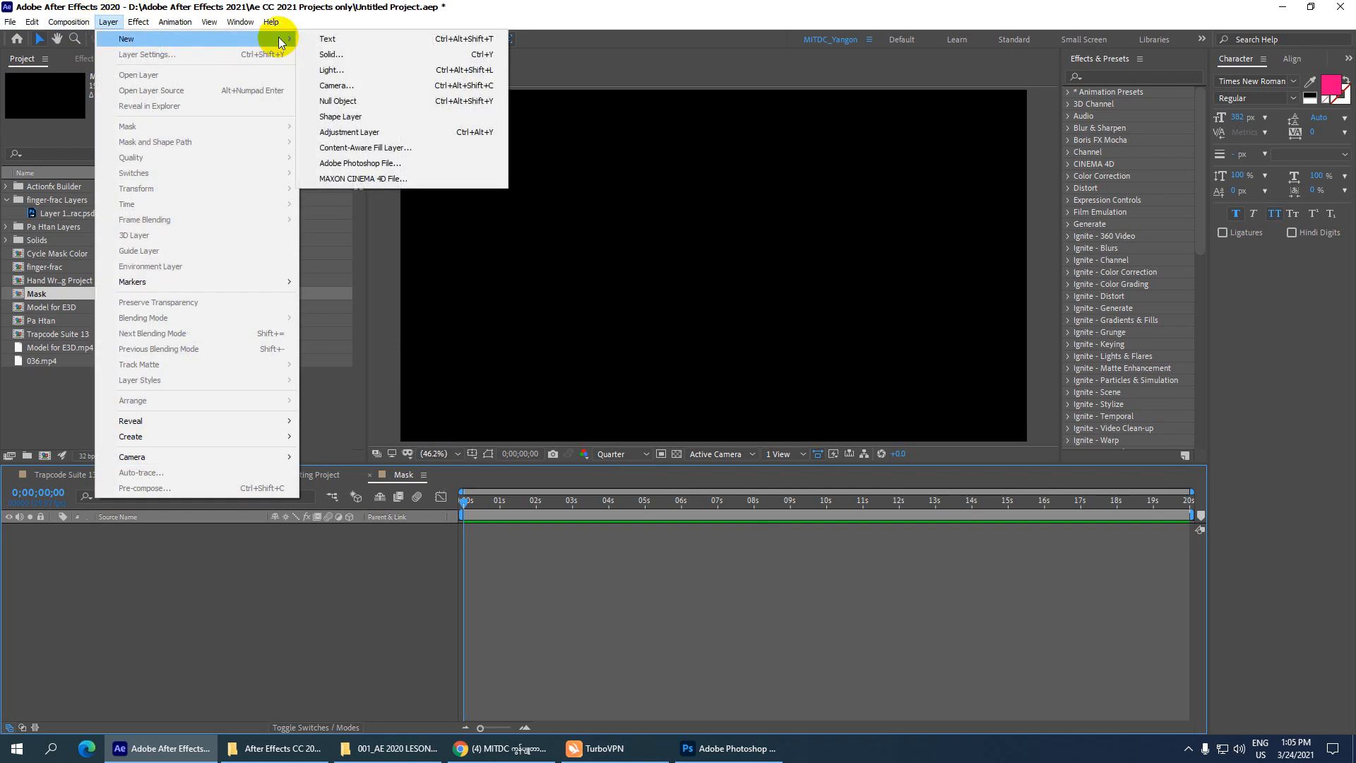
click(344, 54)
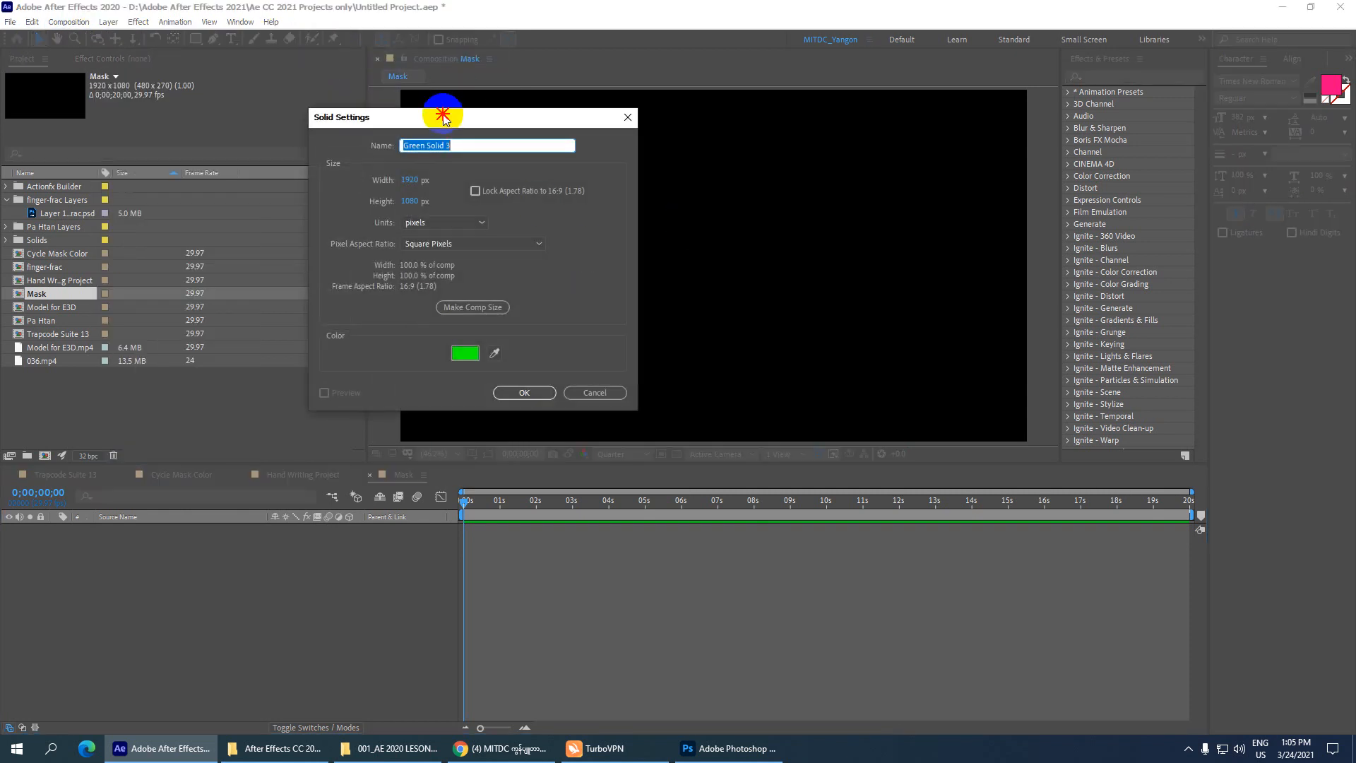
drag(444, 119, 488, 93)
click(669, 90)
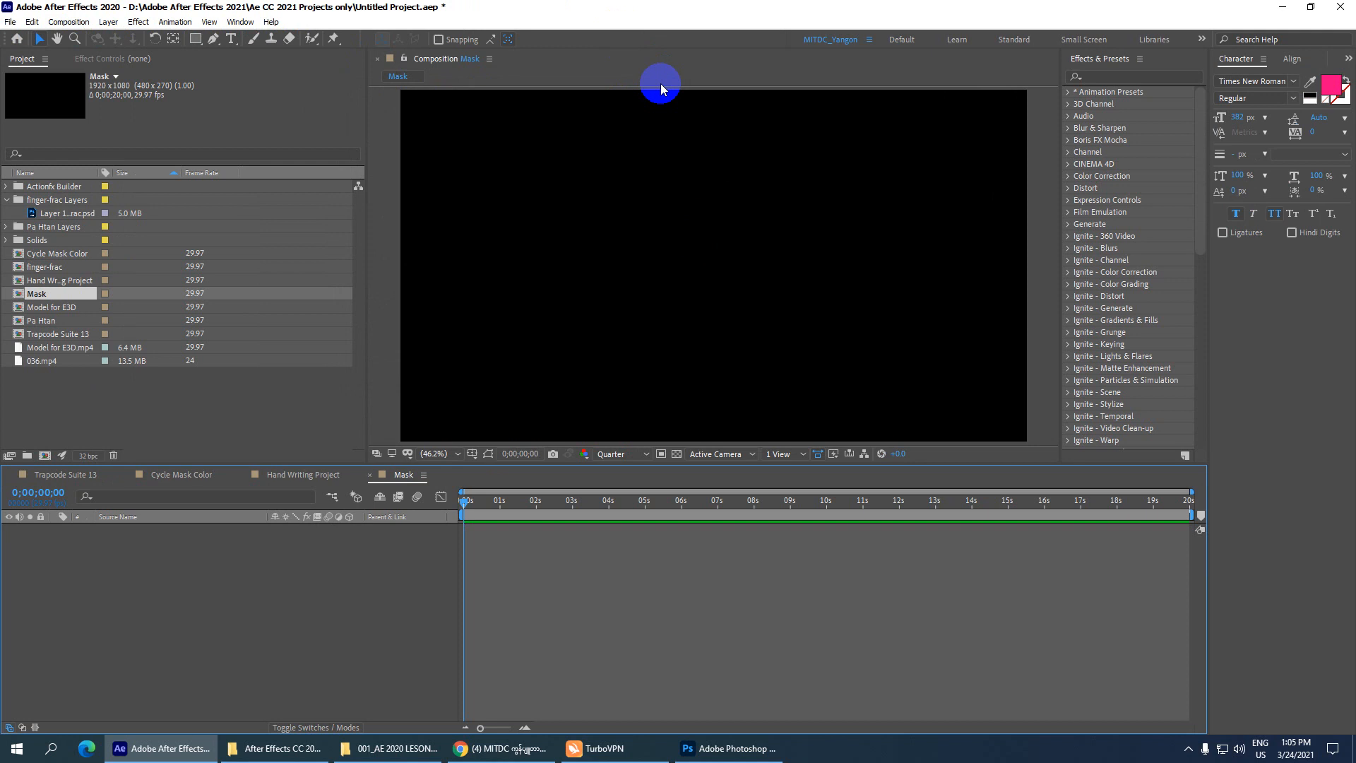
Add a black solid layer named Mask at the composition's size to the Mask composition.
click(113, 24)
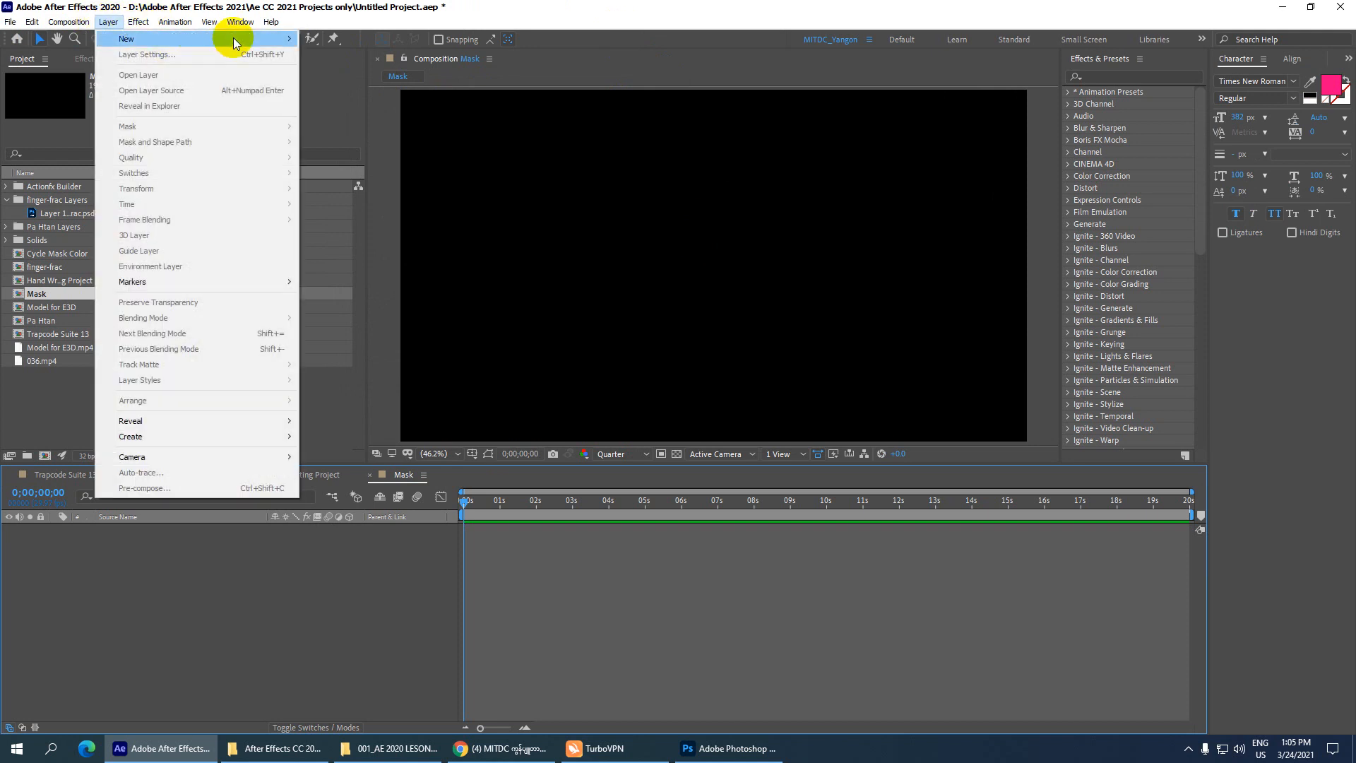
mouse_move(233, 37)
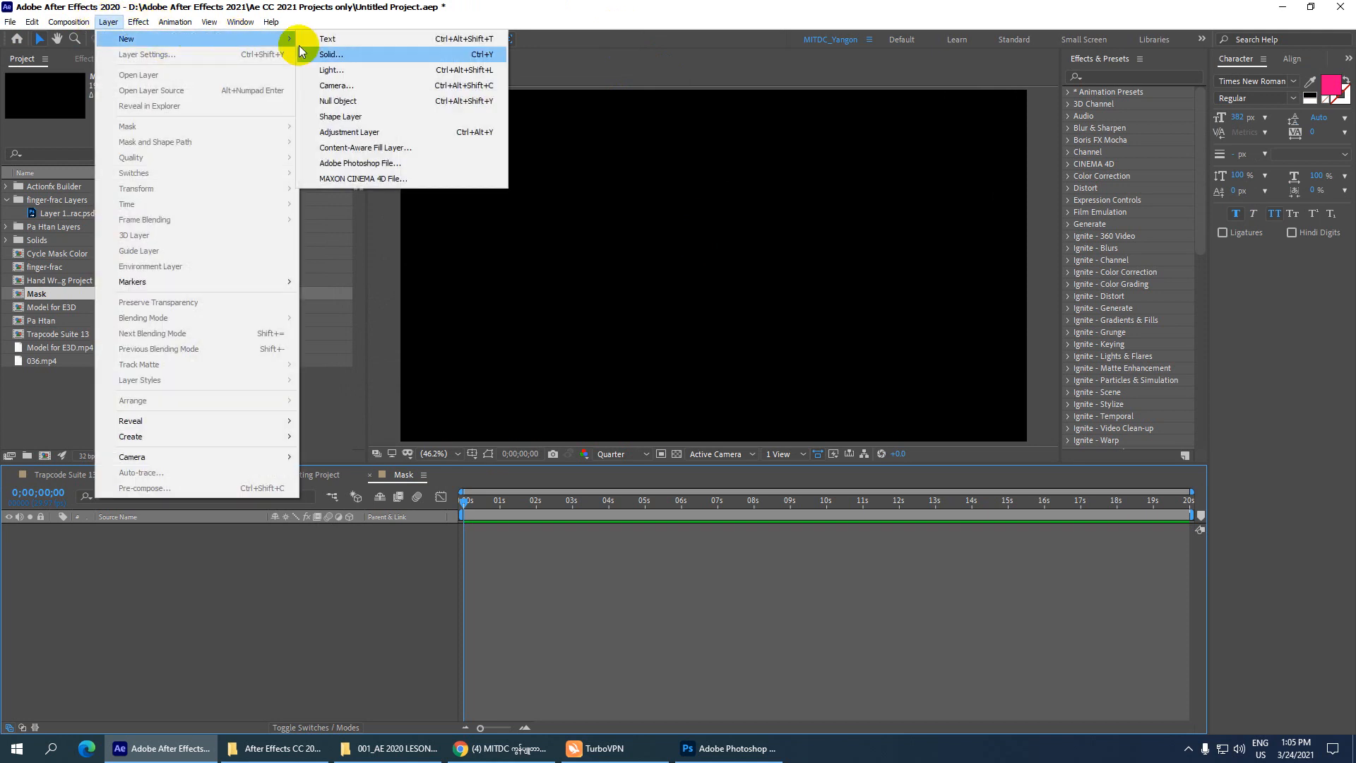
click(494, 55)
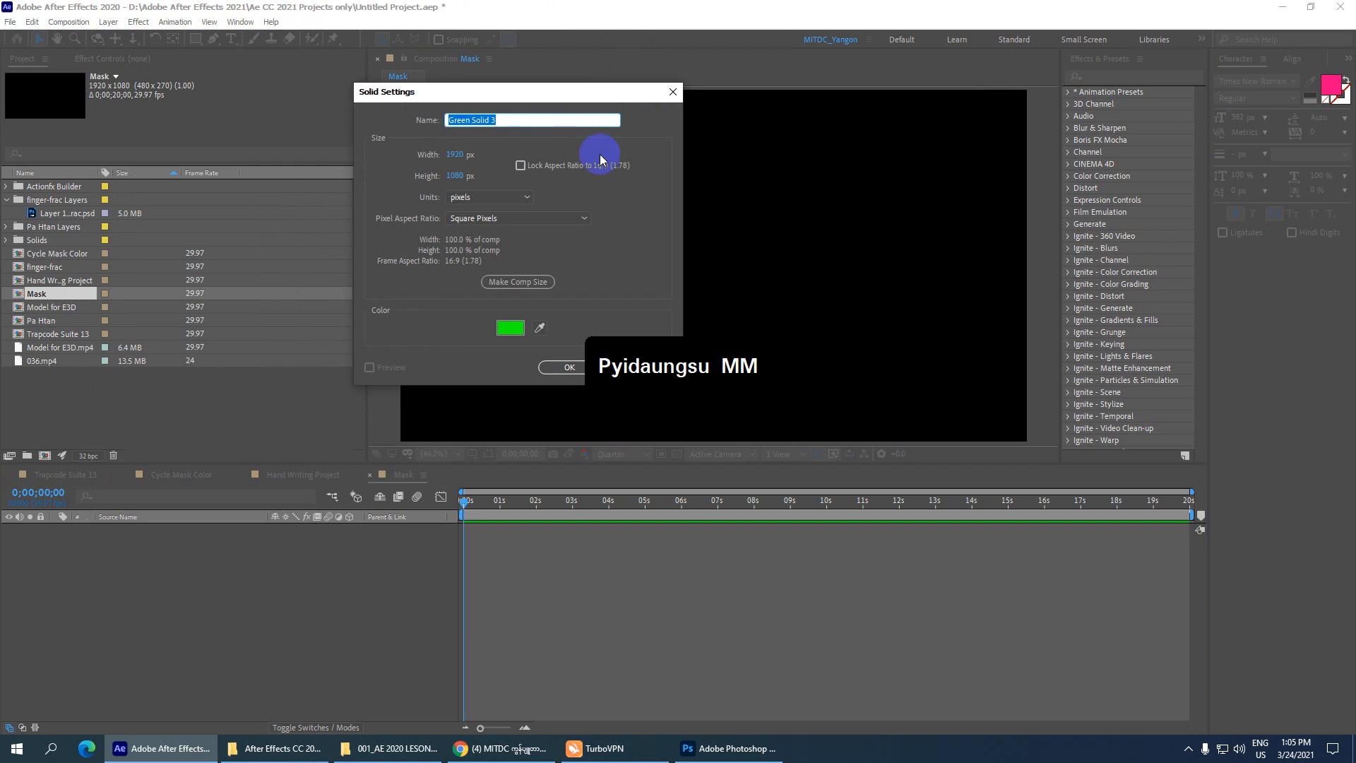
key(ctrl+shift+p)
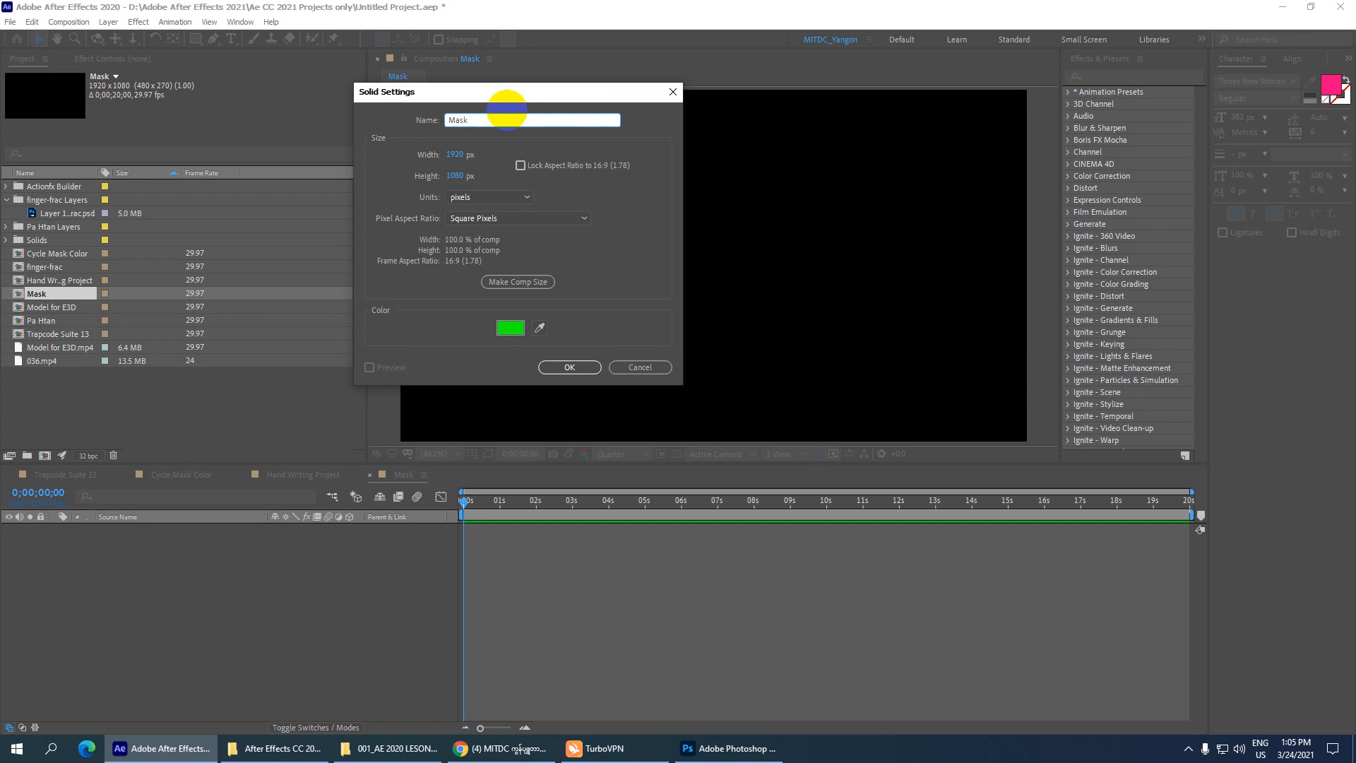
click(525, 284)
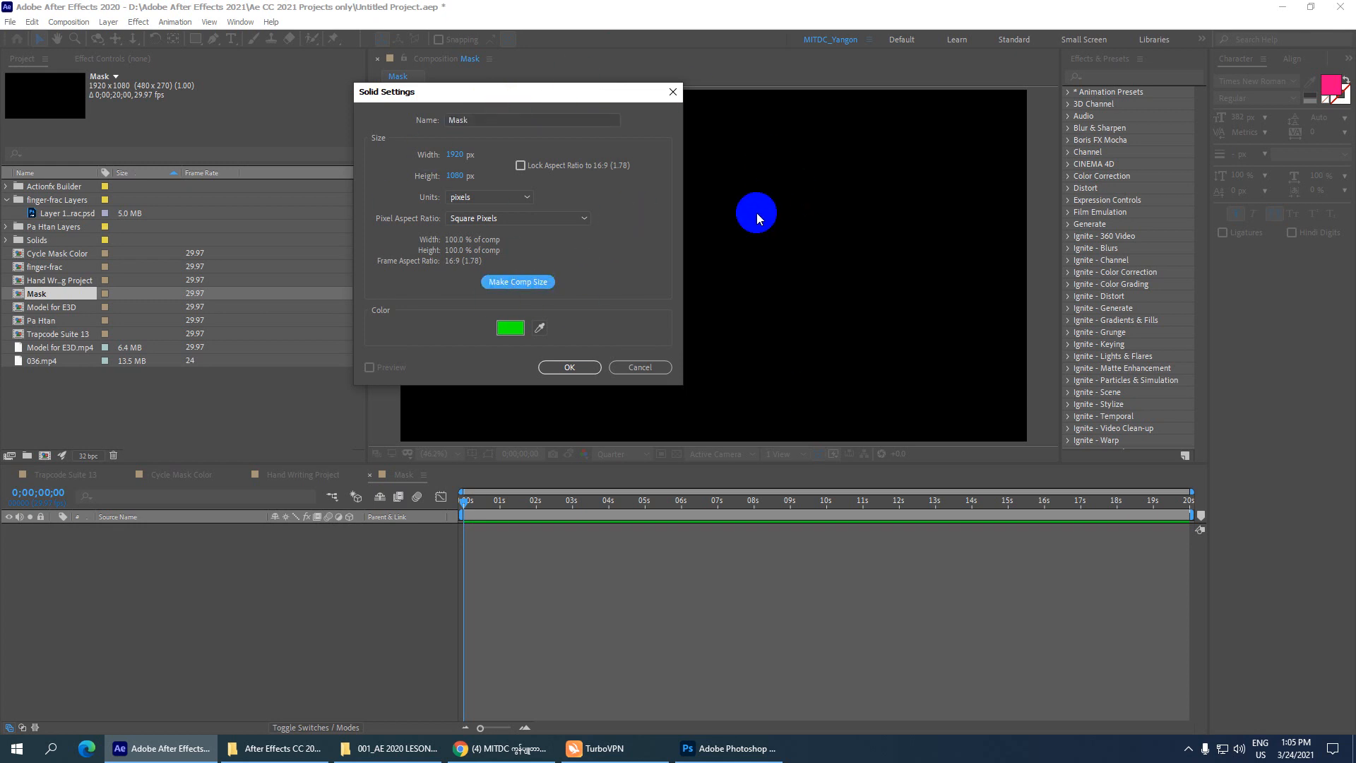
click(506, 325)
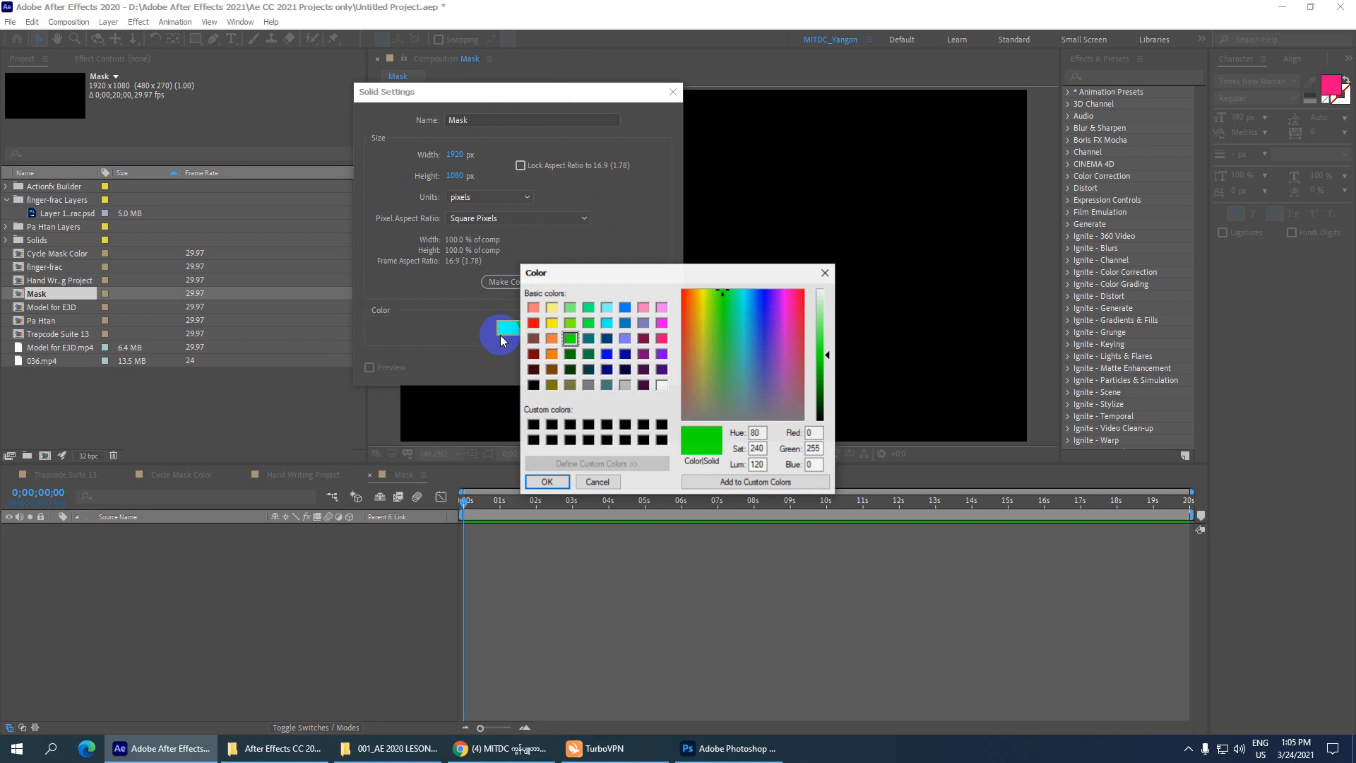
click(534, 385)
click(564, 485)
click(561, 367)
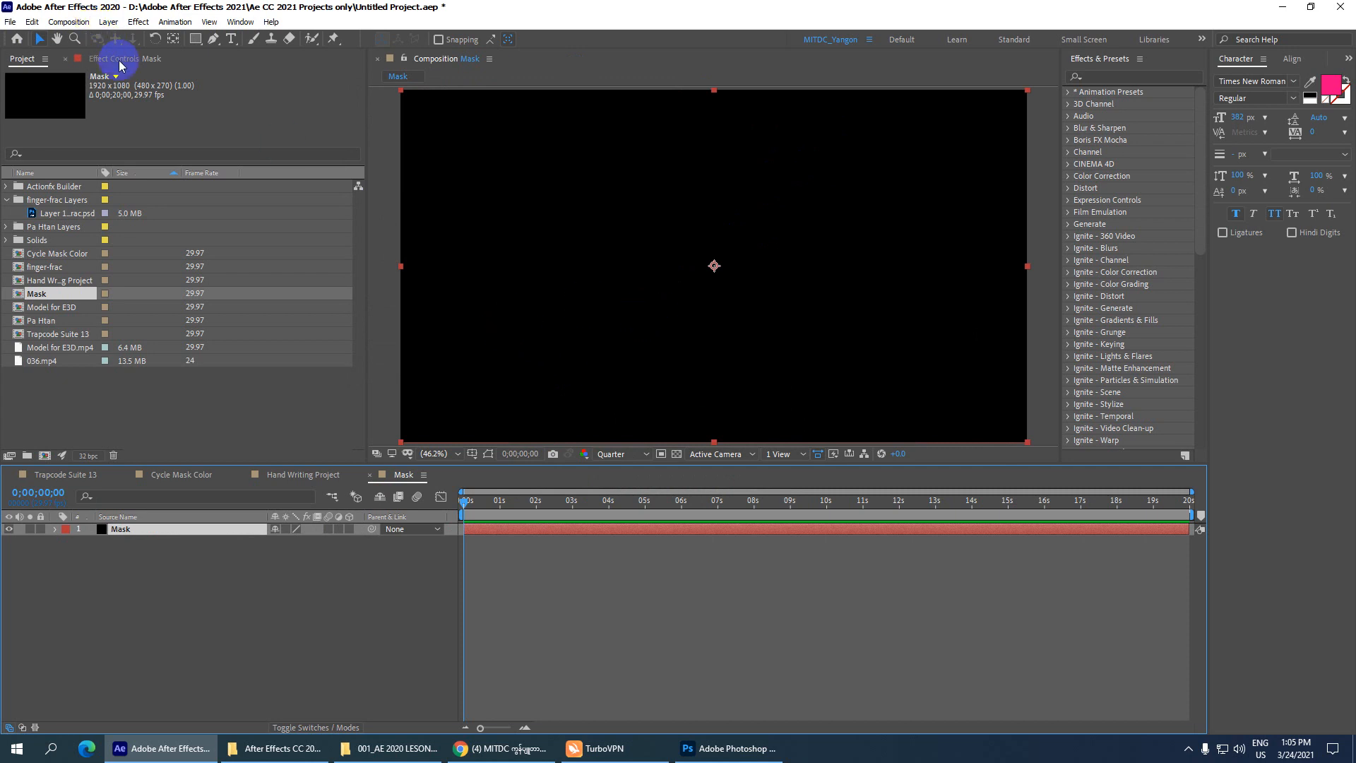
Draw a small rectangle mask and a rounded rectangle mask beside it in the upper-left area of the solid.
click(196, 39)
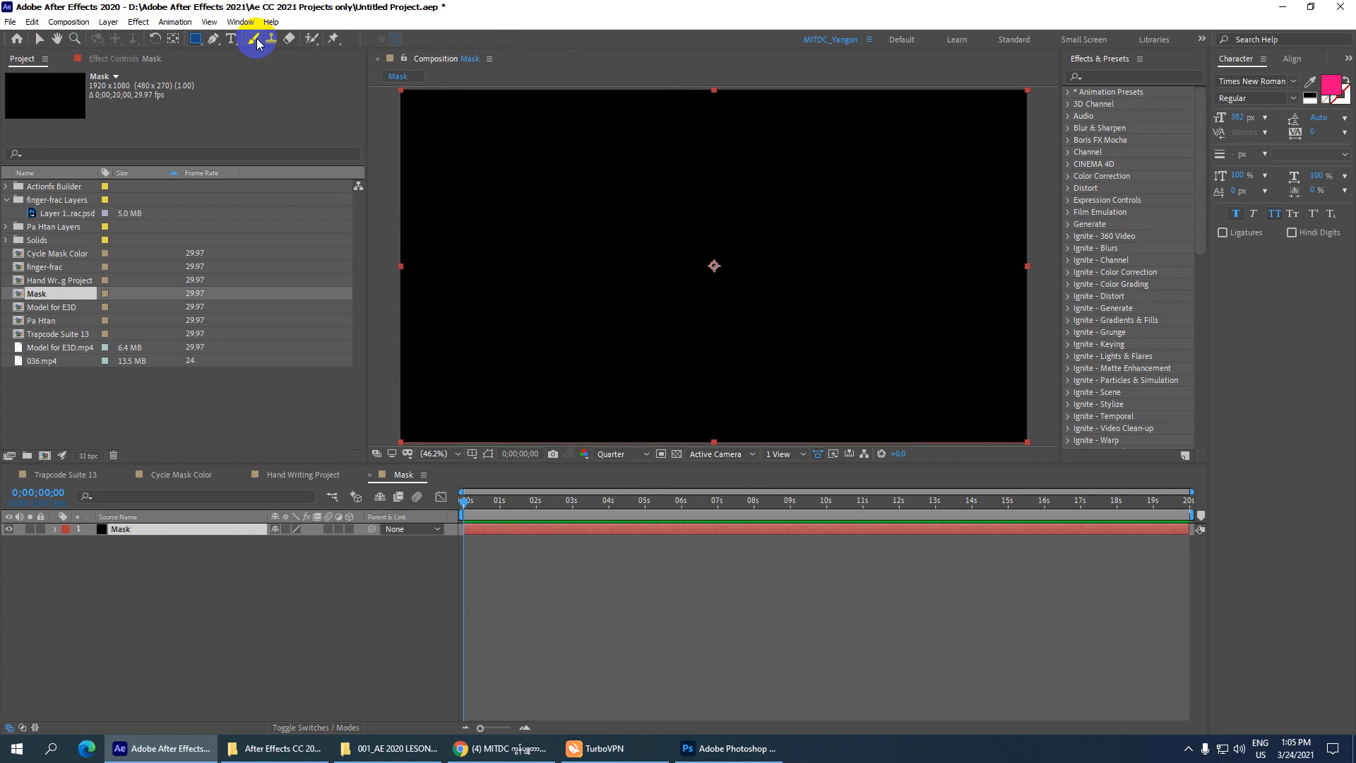
drag(431, 140, 475, 182)
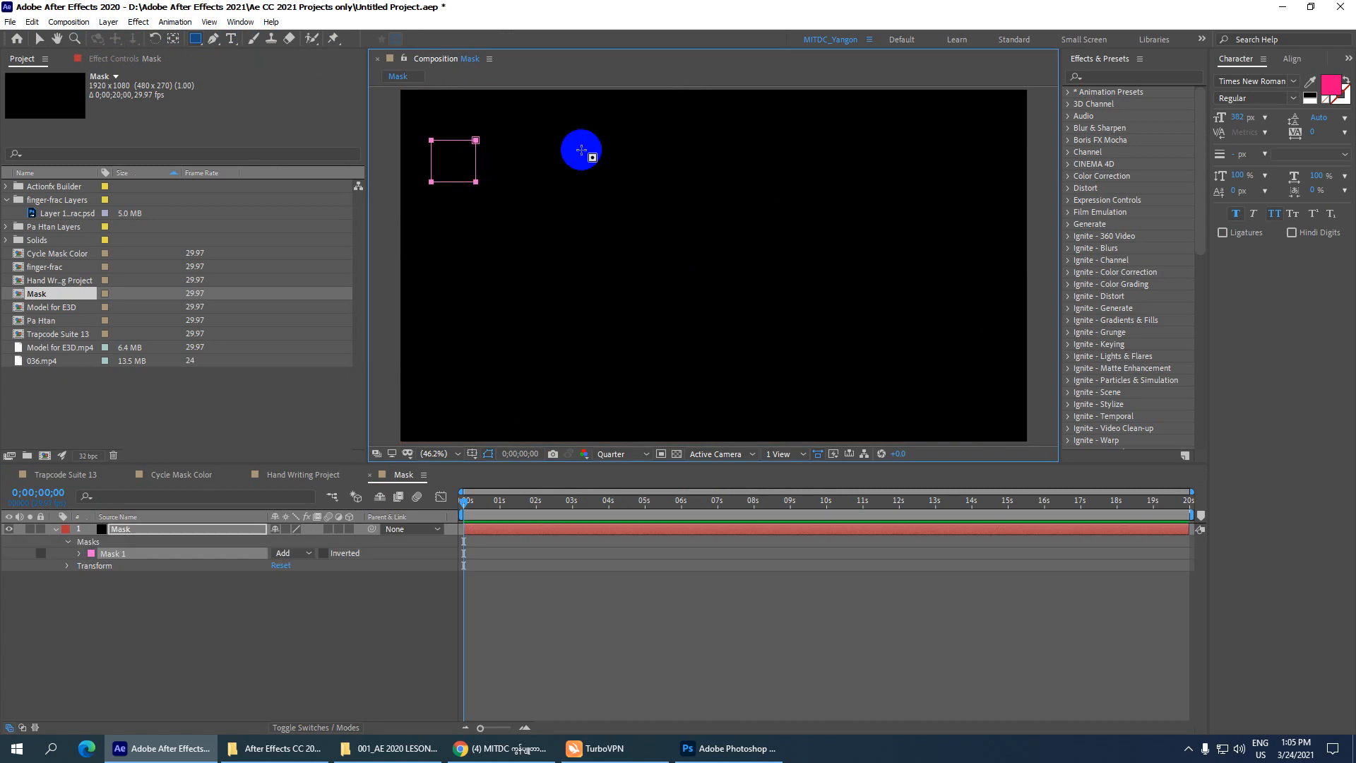
drag(197, 43, 255, 52)
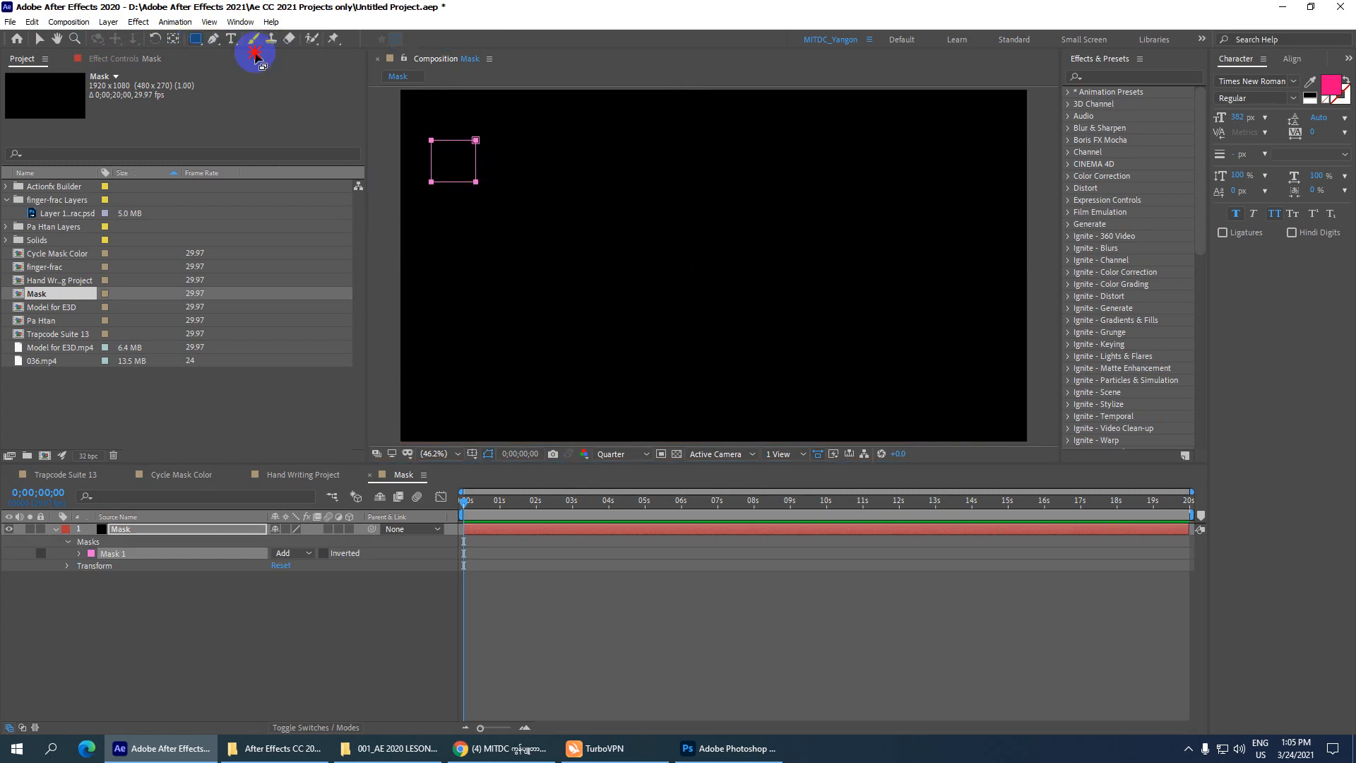
drag(502, 143, 590, 189)
Draw an ellipse mask to the right of the rounded rectangle and a large polygon mask overlapping it.
click(198, 47)
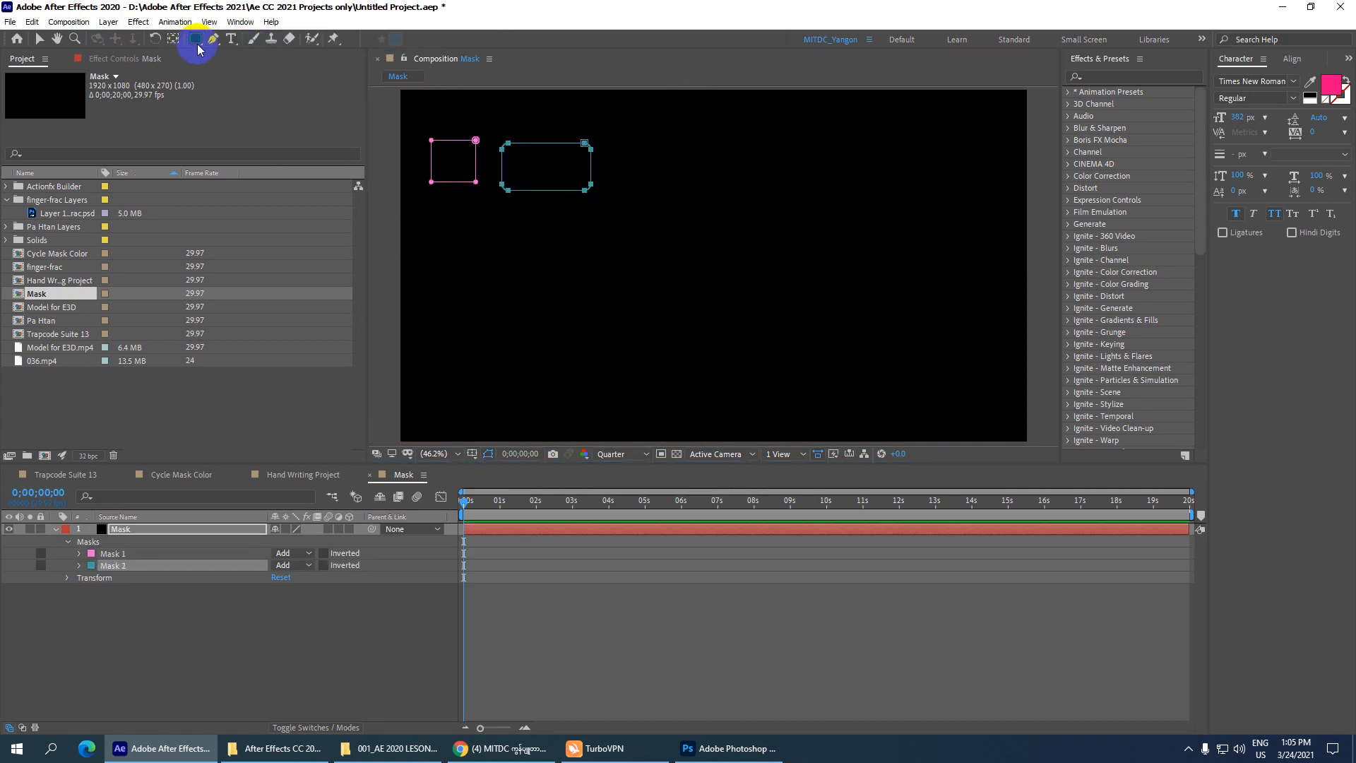
drag(198, 42, 281, 70)
drag(631, 145, 710, 206)
drag(196, 39, 252, 86)
drag(692, 165, 695, 212)
Draw ten star masks of various sizes scattered across the solid with the Star tool.
drag(189, 41, 243, 102)
drag(456, 265, 463, 308)
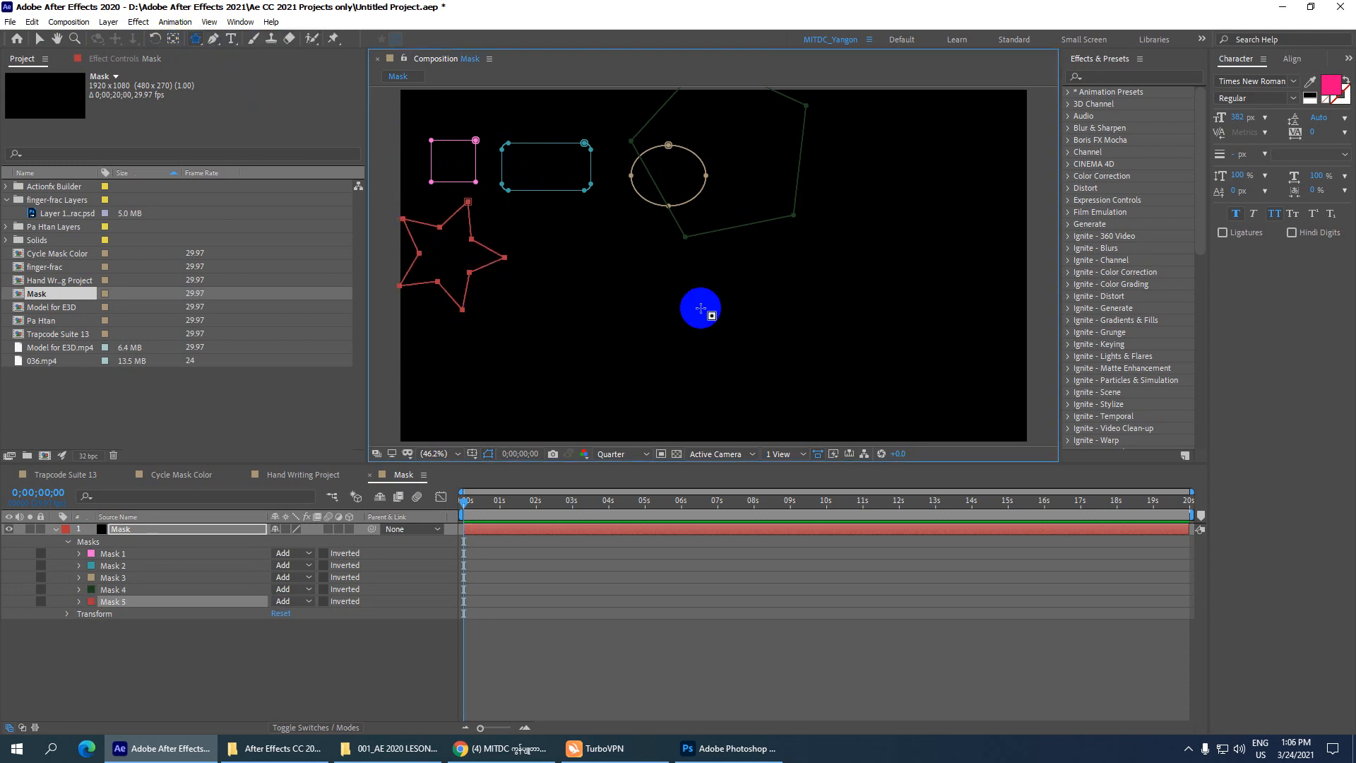
drag(541, 340, 574, 370)
drag(619, 321, 638, 337)
drag(706, 305, 731, 326)
drag(804, 296, 833, 298)
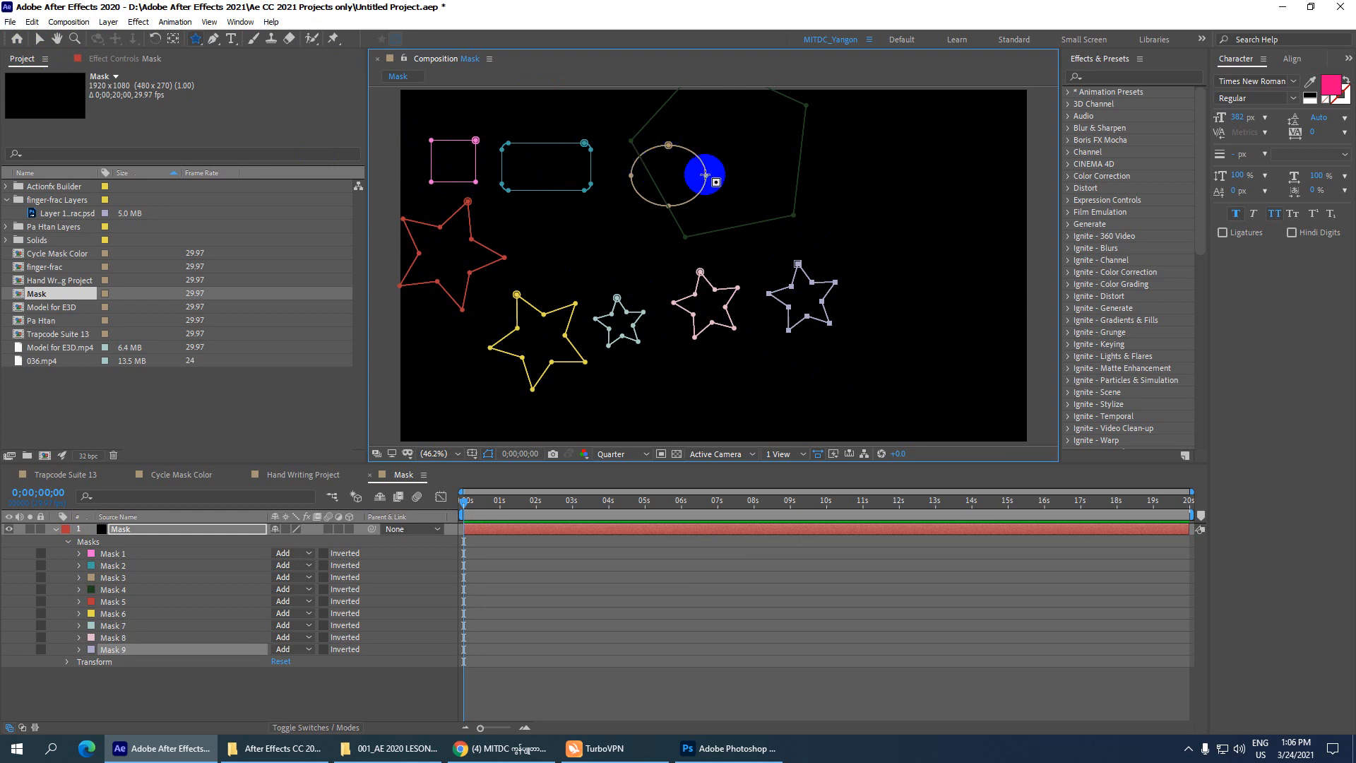
drag(859, 190, 894, 224)
drag(916, 339, 933, 358)
drag(800, 338, 831, 362)
drag(732, 385, 743, 396)
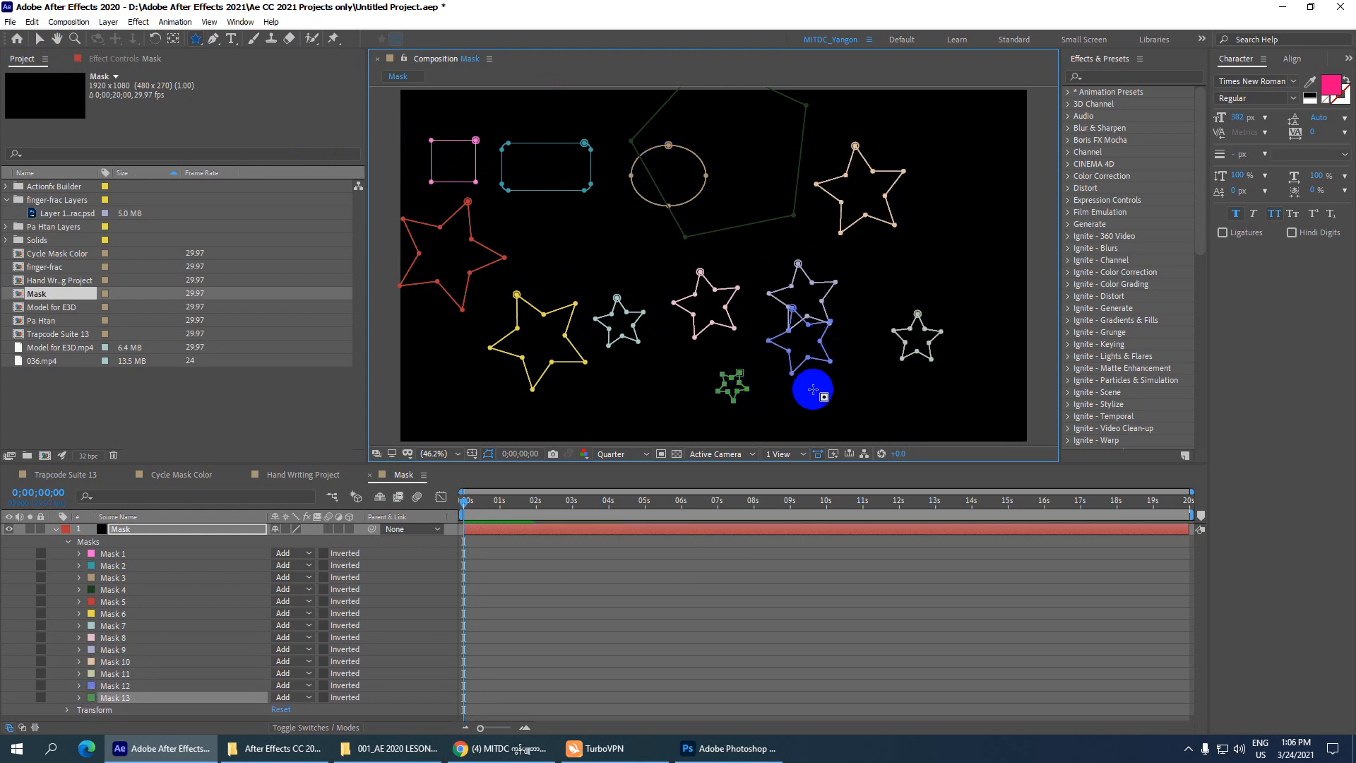
drag(909, 263, 929, 282)
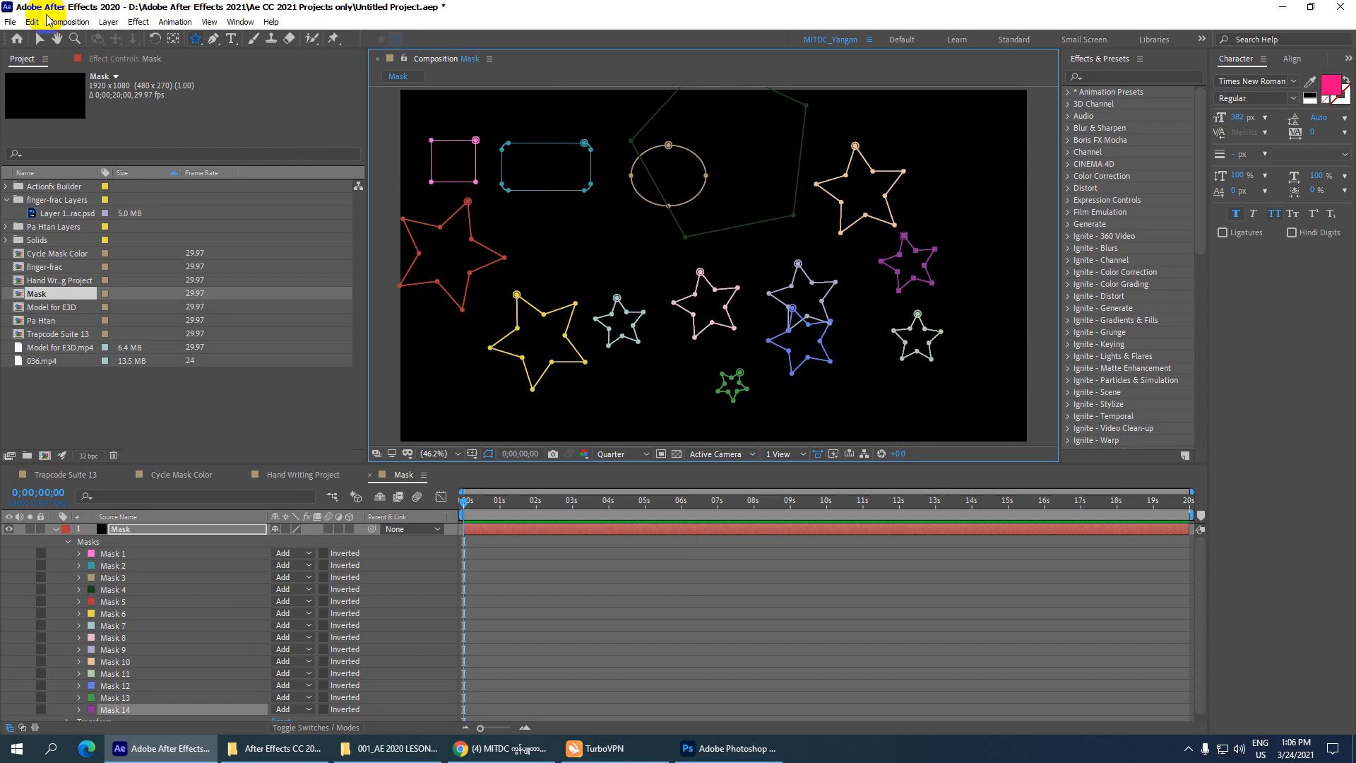
Turn off Cycle Mask Colors in the Appearance preferences.
click(31, 22)
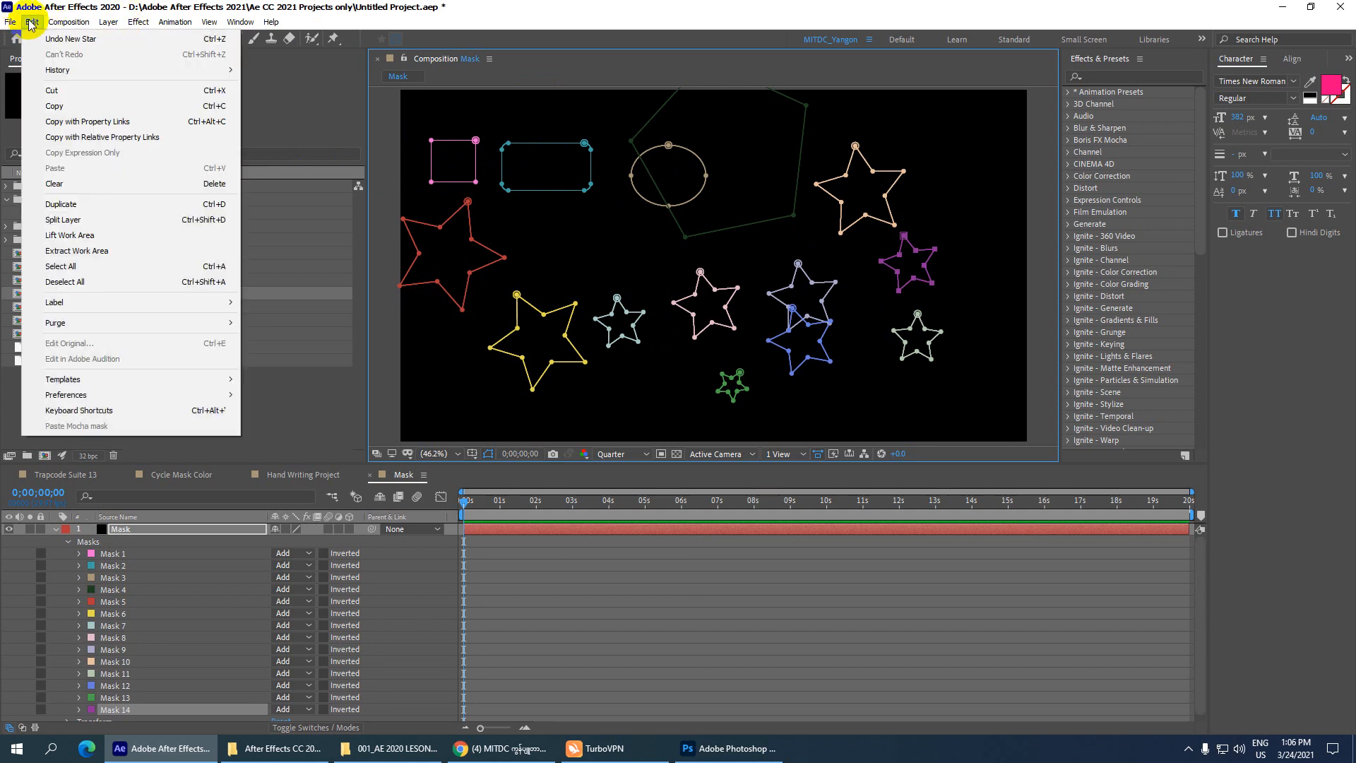
mouse_move(188, 392)
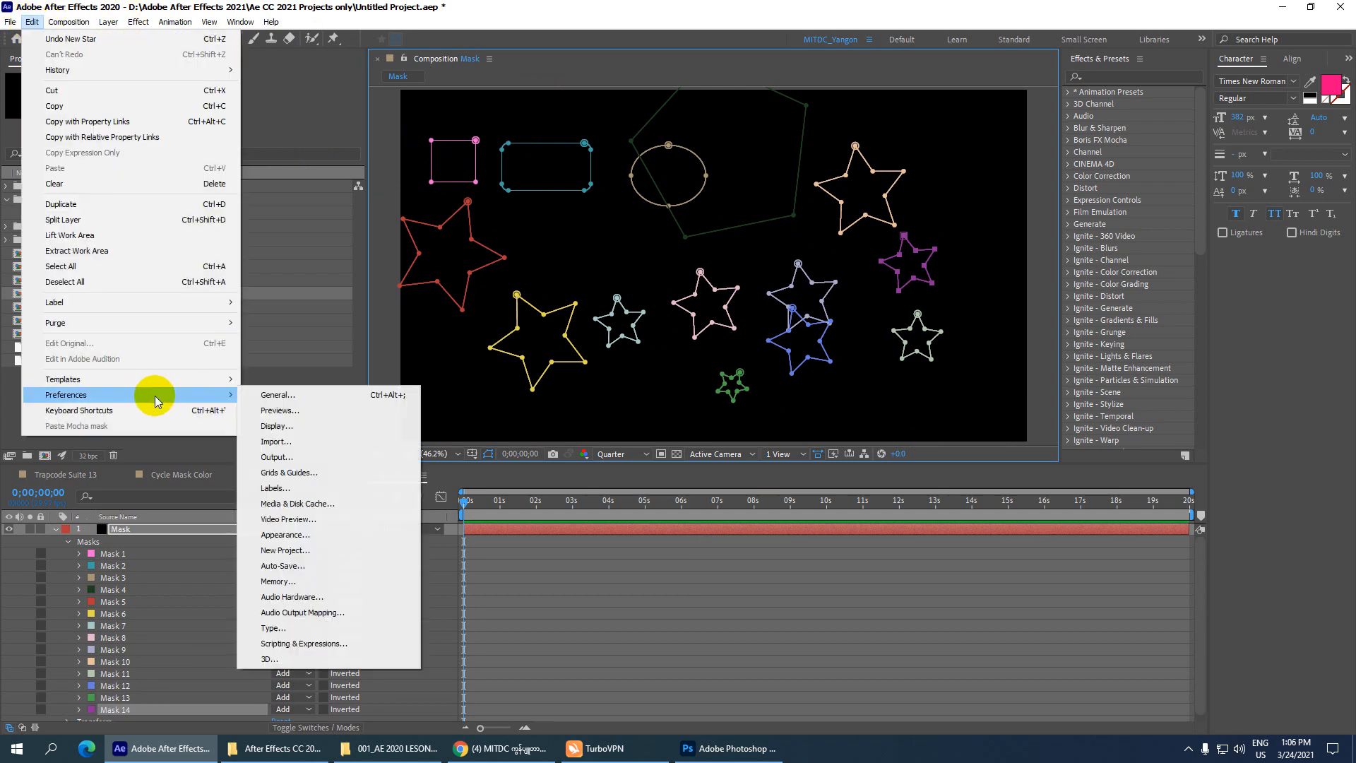
click(294, 537)
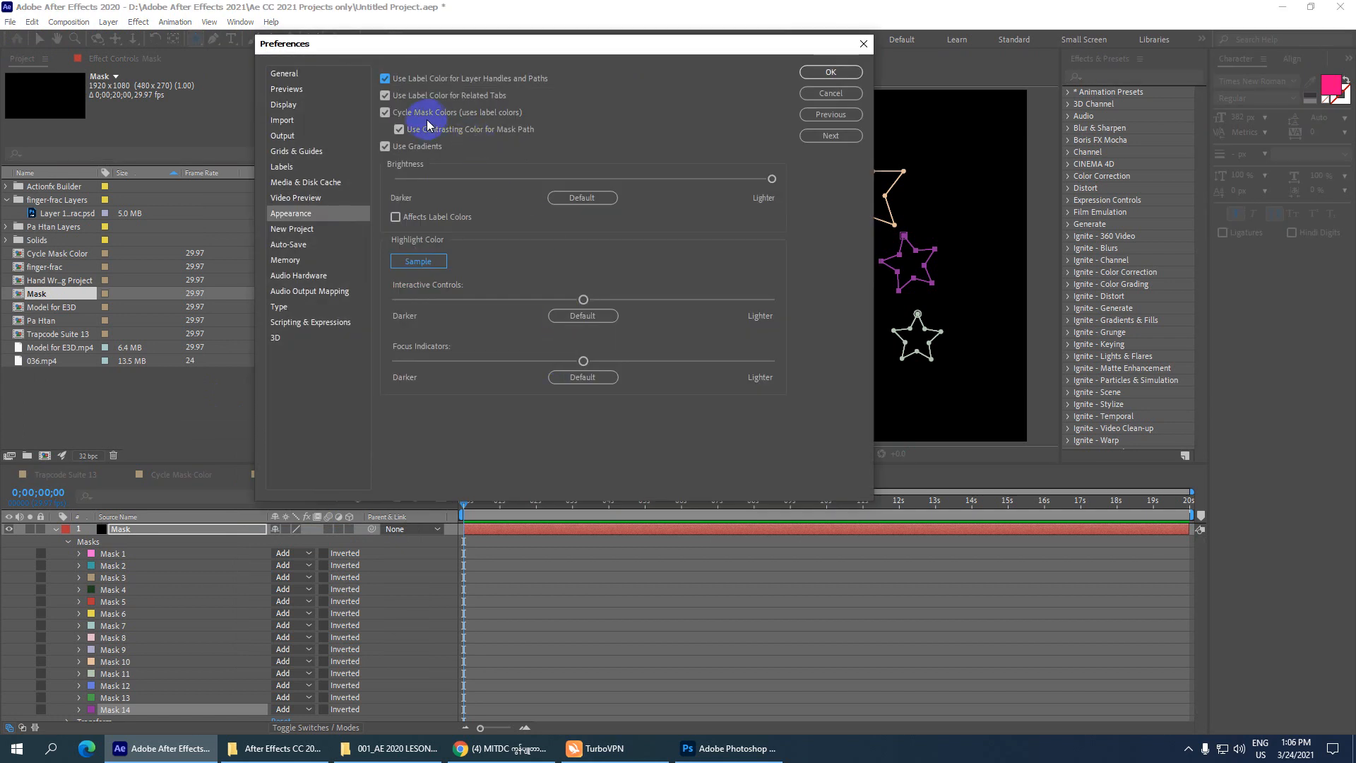
click(386, 113)
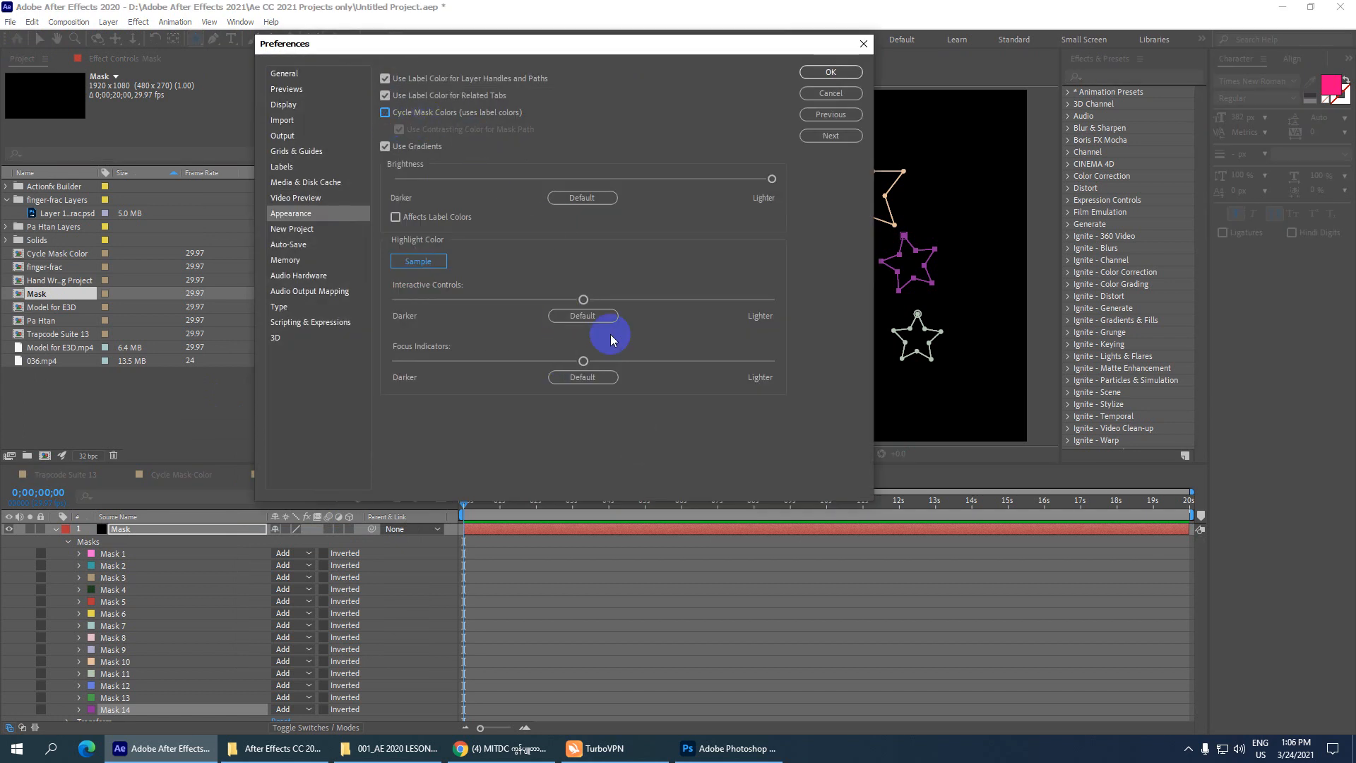
click(832, 74)
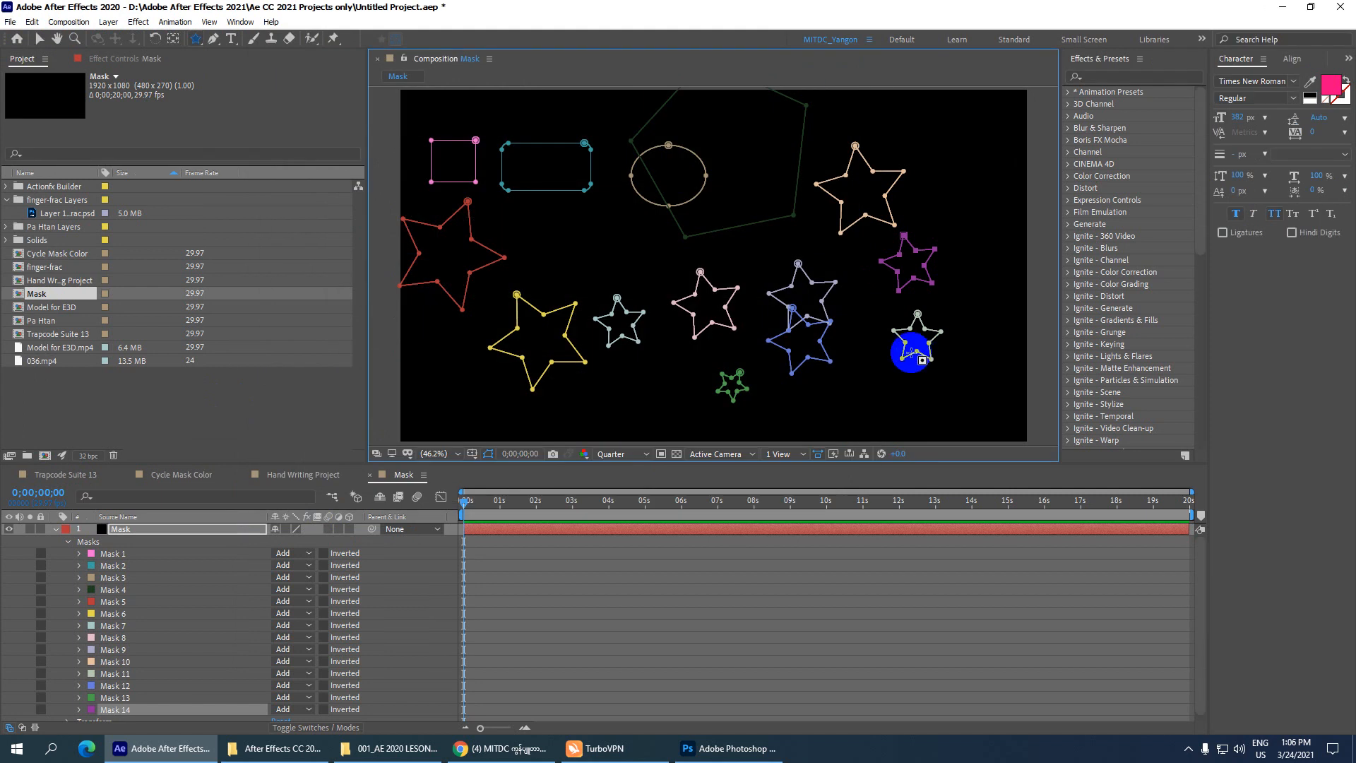
Delete all fourteen masks, Mask 1 through Mask 14, from the Mask layer.
click(112, 555)
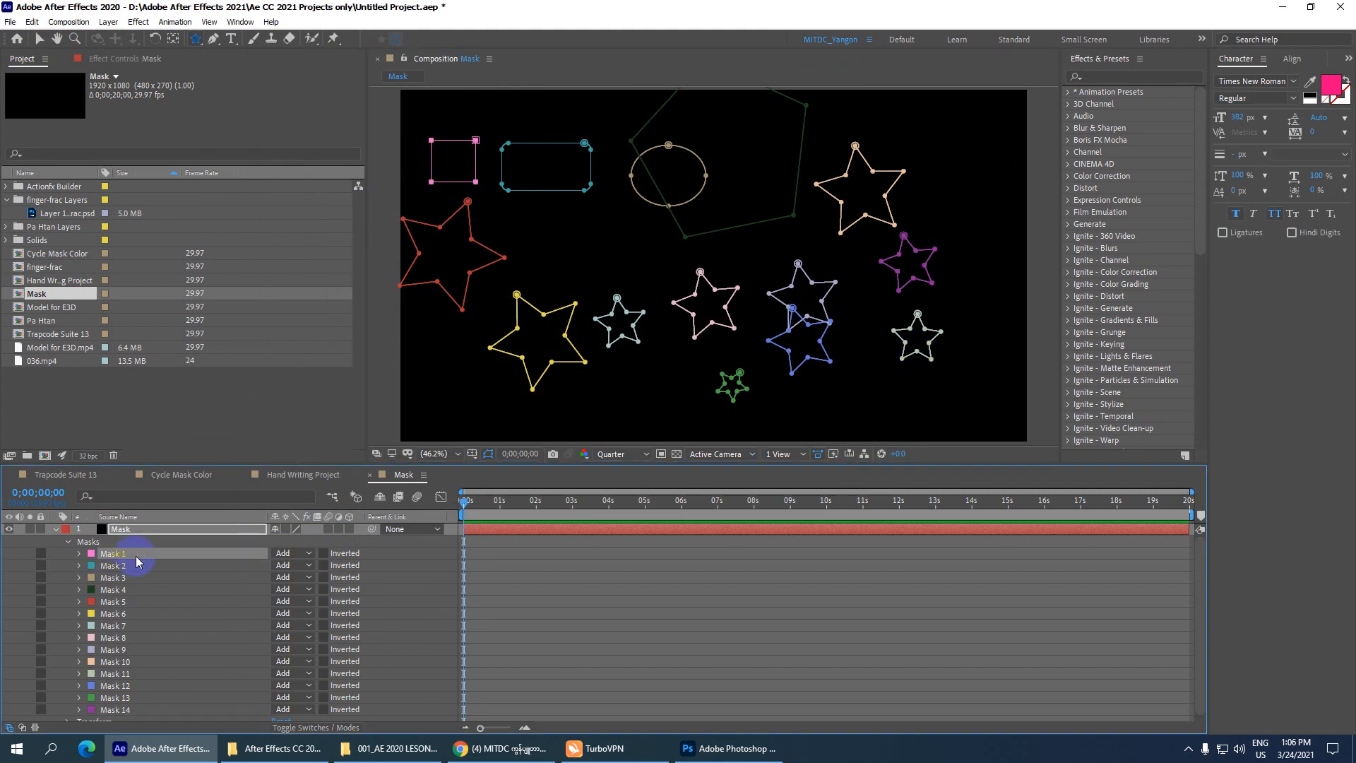
scroll(167, 692, down, 1)
shift+click(134, 702)
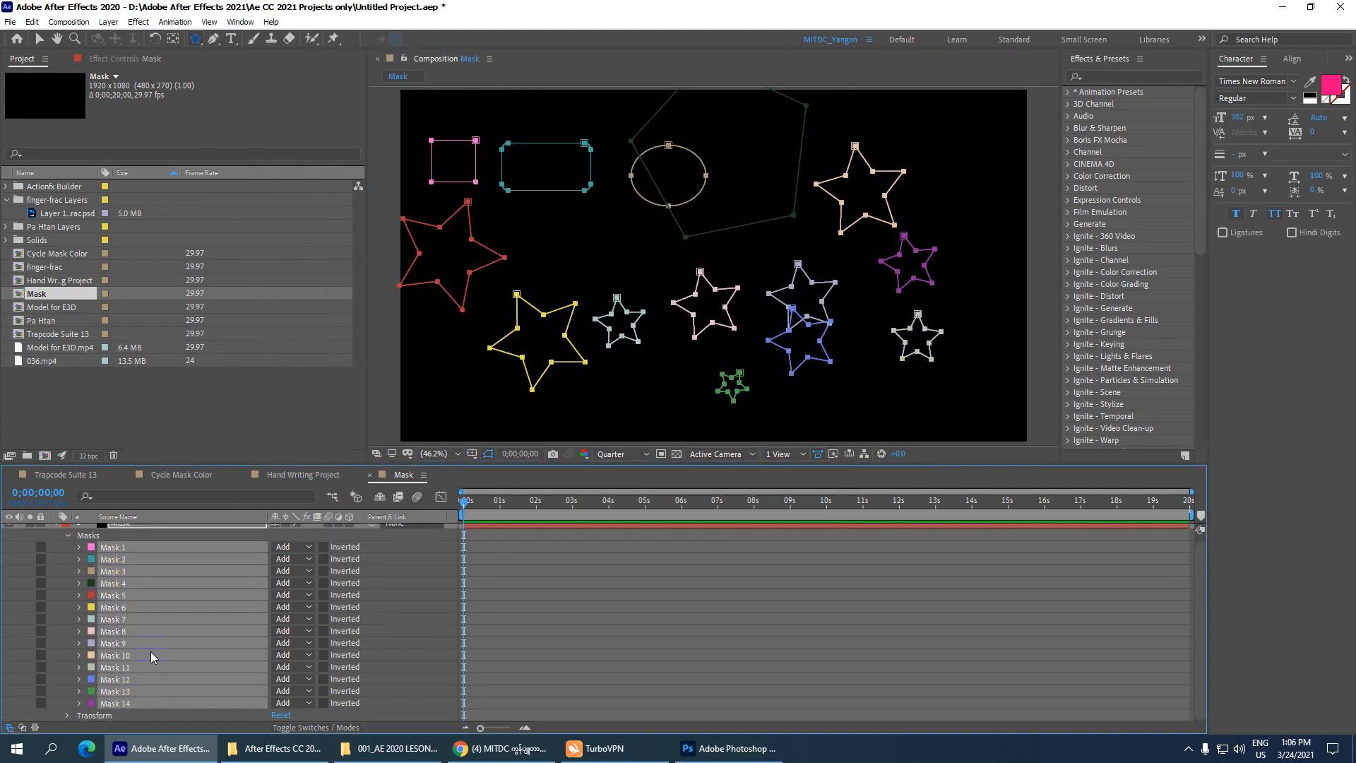
key(Delete)
Draw eleven star masks of various sizes across the upper half of the solid, with two below the row's right end.
mouse_move(449, 204)
mouse_down()
mouse_move(470, 228)
mouse_move(816, 203)
mouse_up()
drag(855, 185, 931, 200)
drag(944, 227, 951, 236)
drag(914, 255, 934, 283)
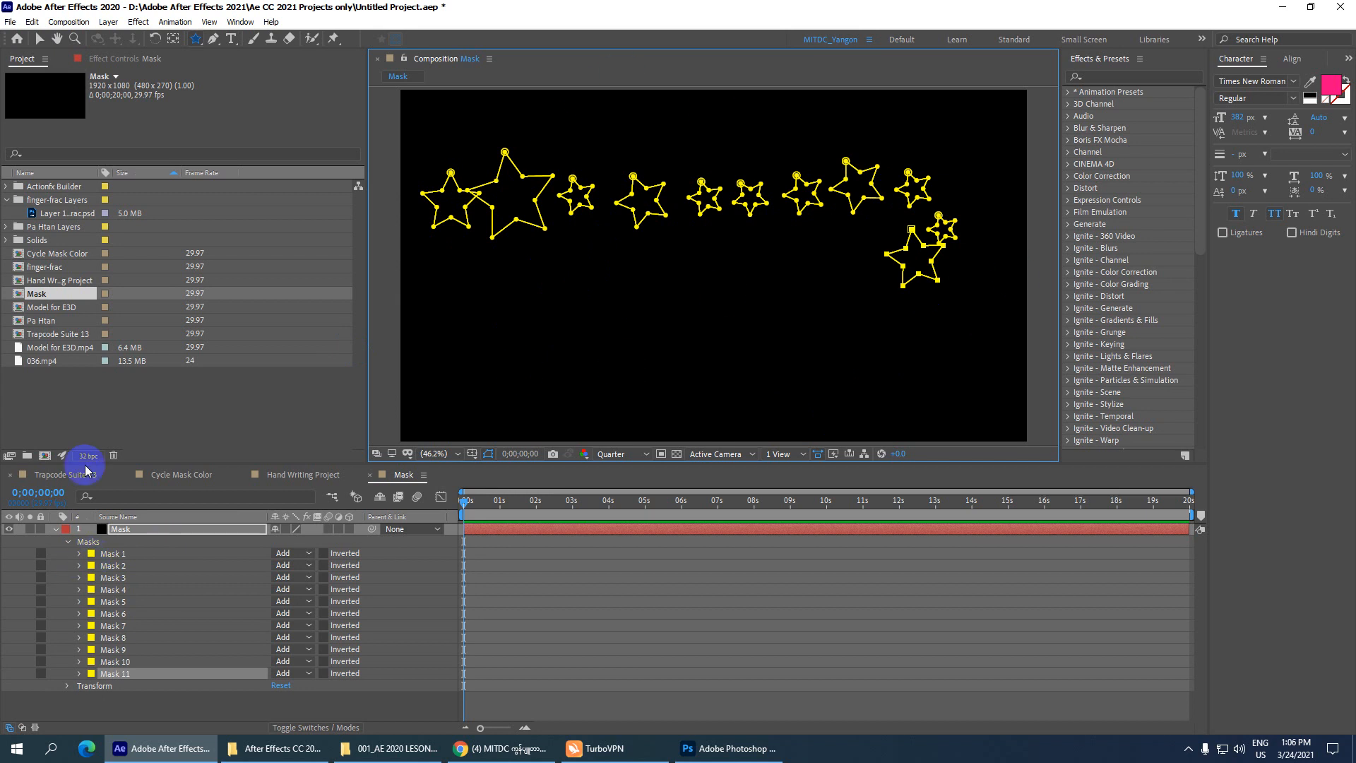
Change the outline color of Mask 1 to red and of Mask 2 to blue.
click(111, 553)
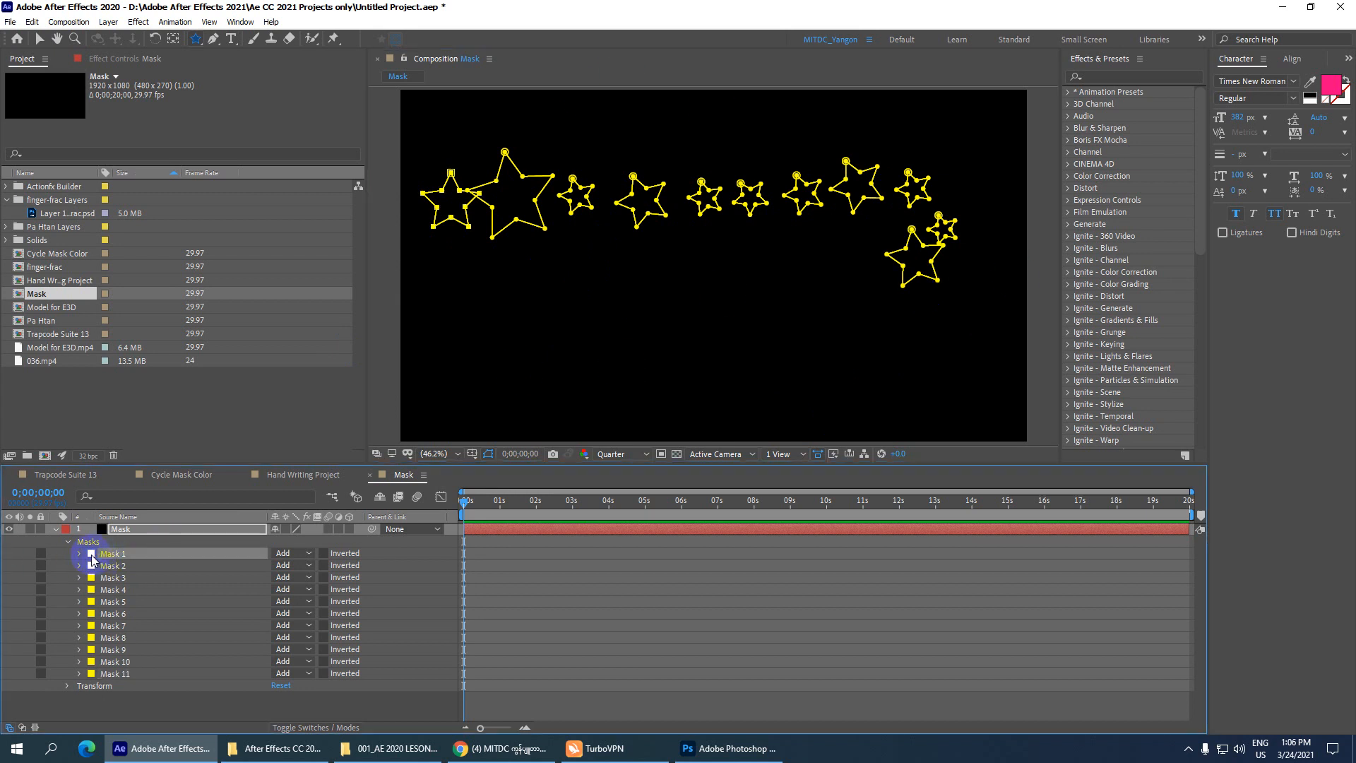
click(91, 553)
click(533, 323)
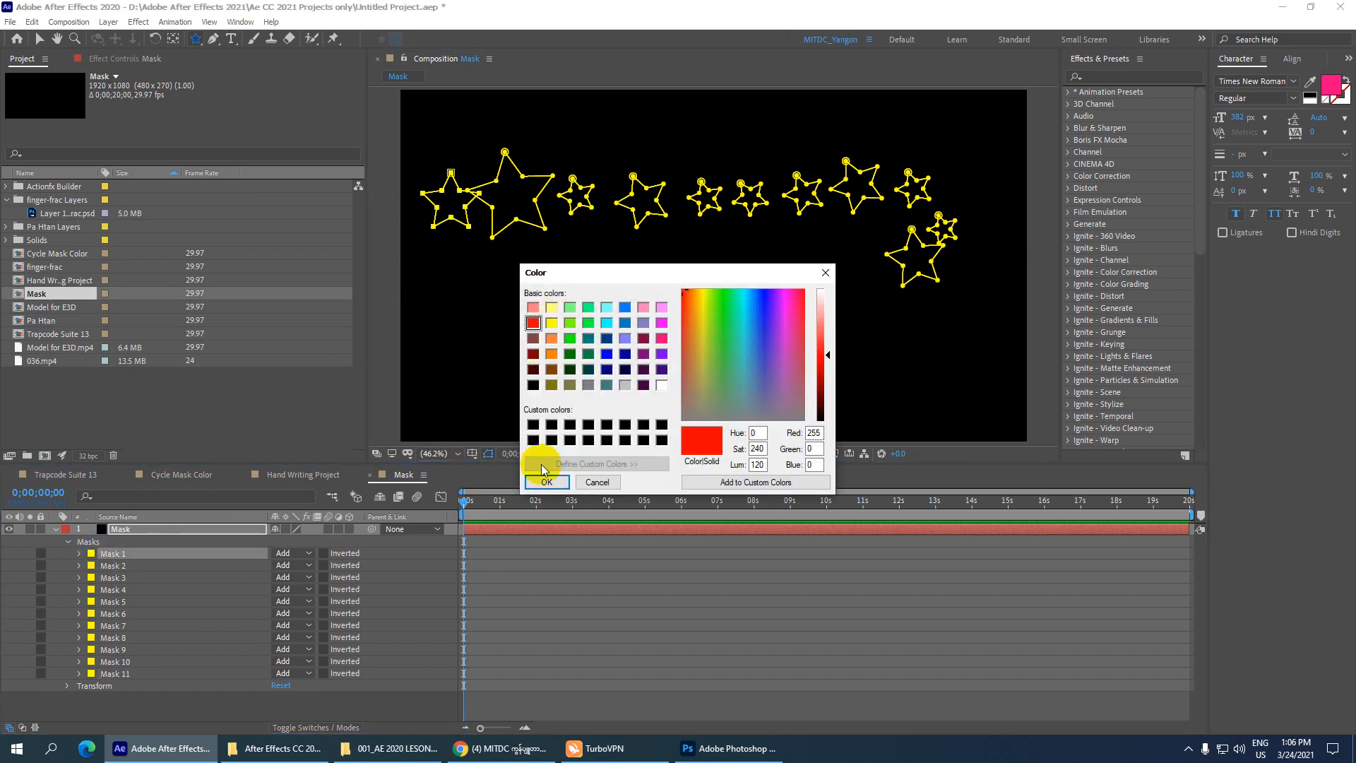
click(546, 482)
click(91, 566)
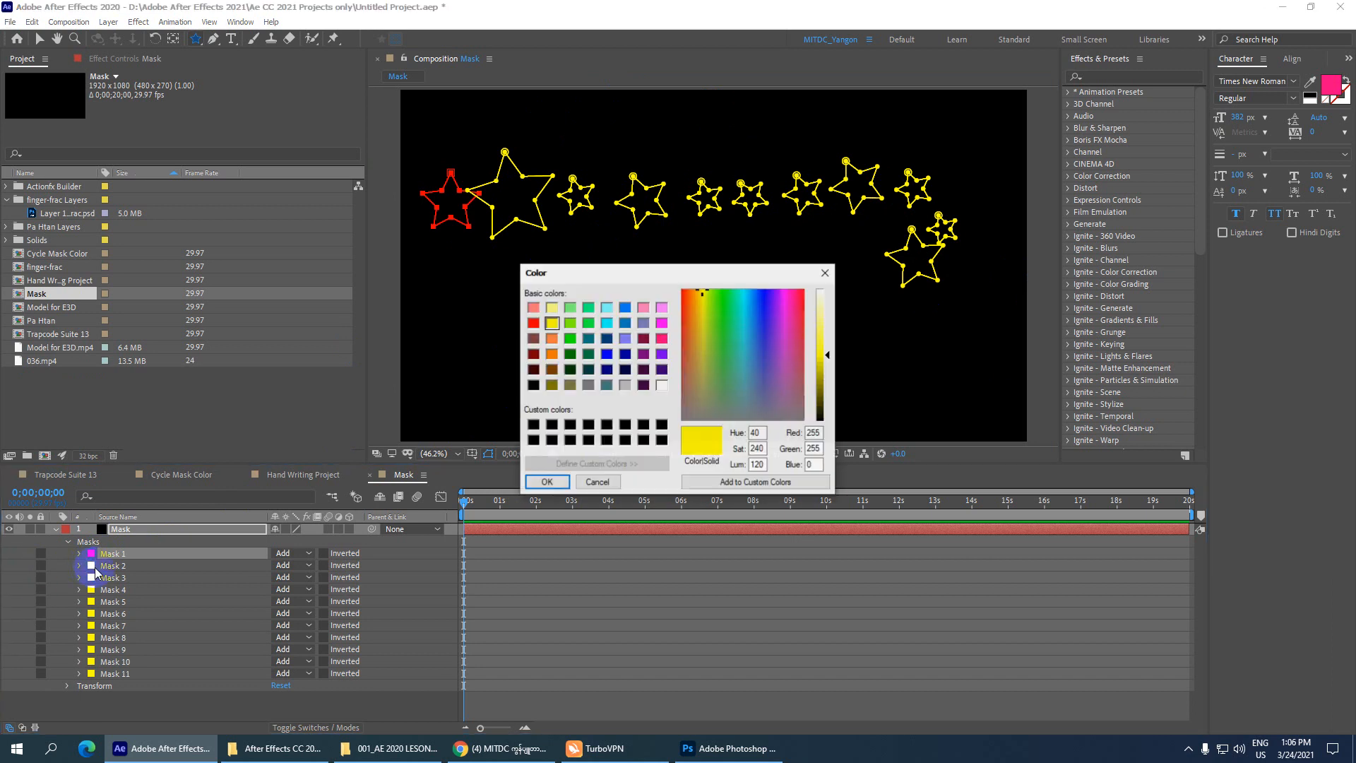
click(552, 385)
click(606, 354)
click(547, 483)
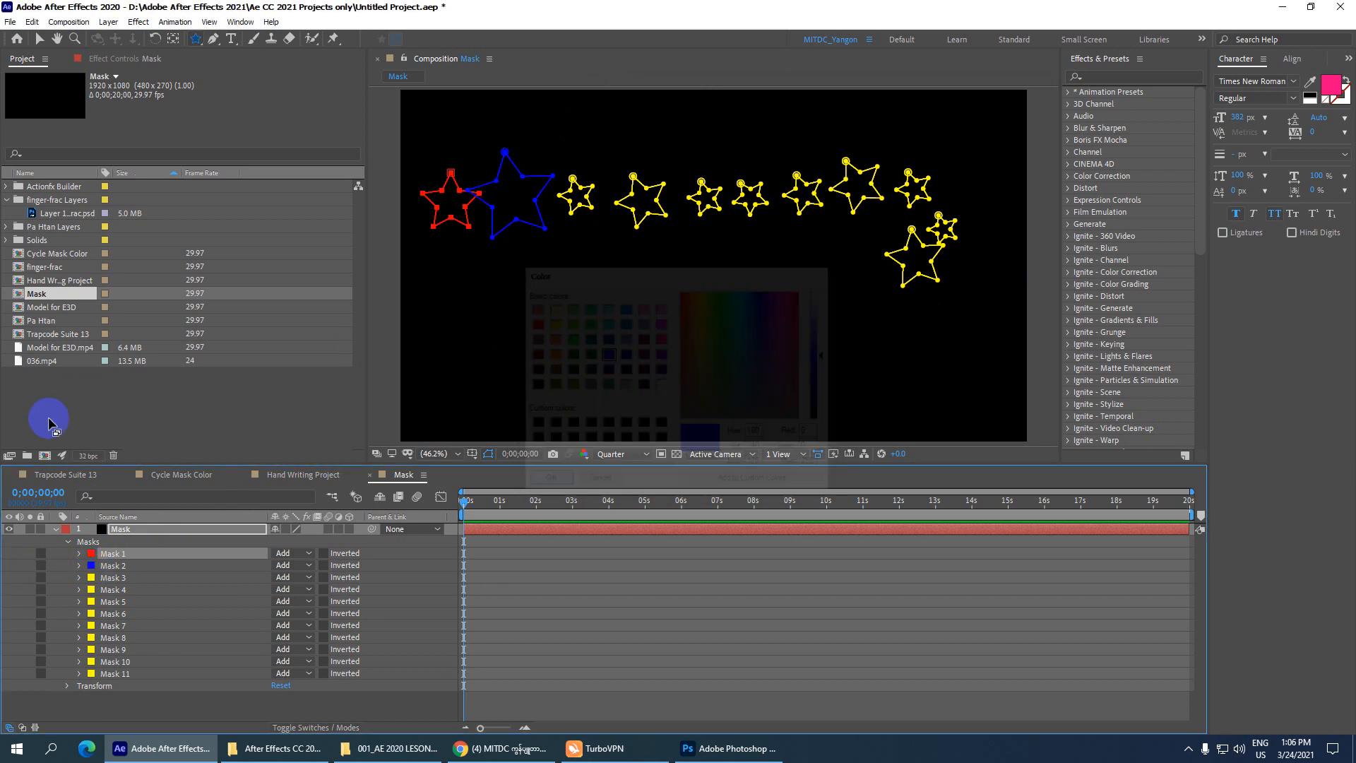
Change the outline color of Mask 3 to green and of Mask 4 to dark purple.
click(92, 577)
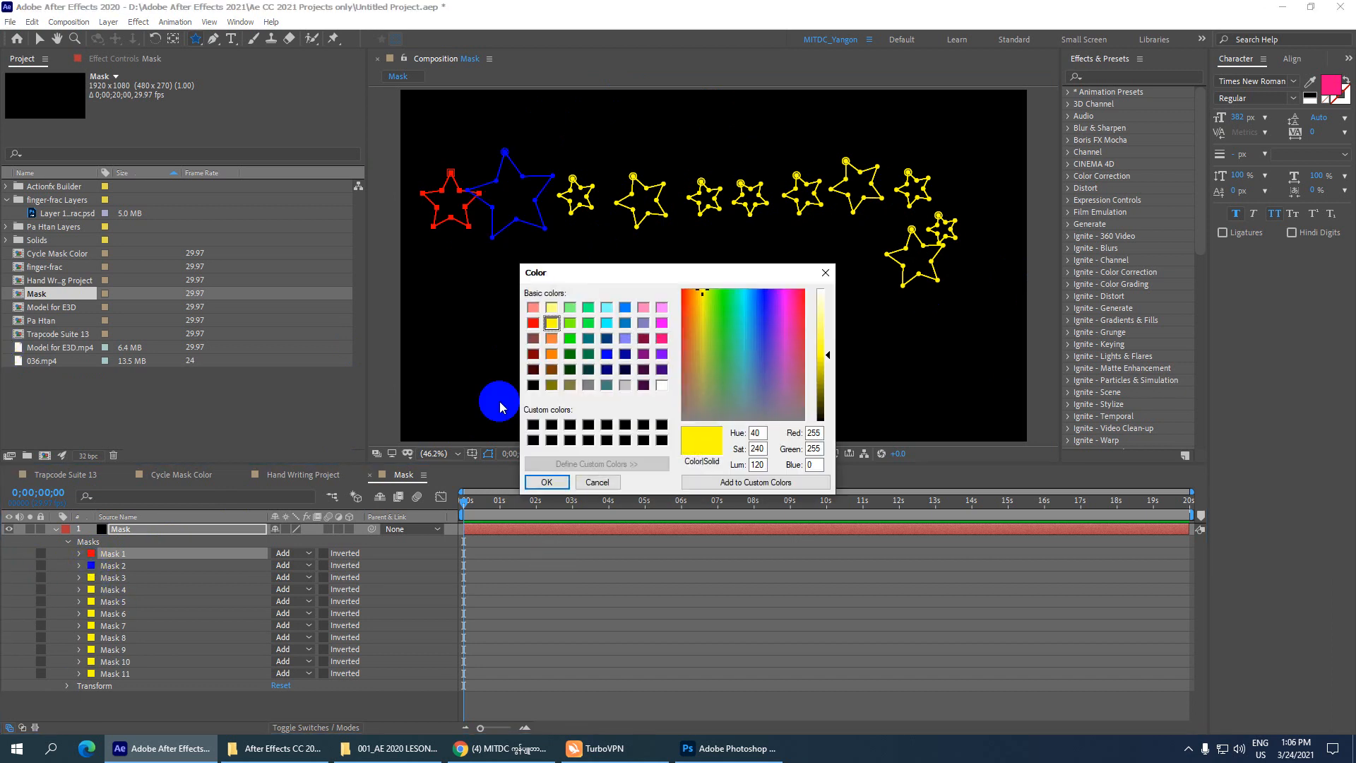
click(570, 339)
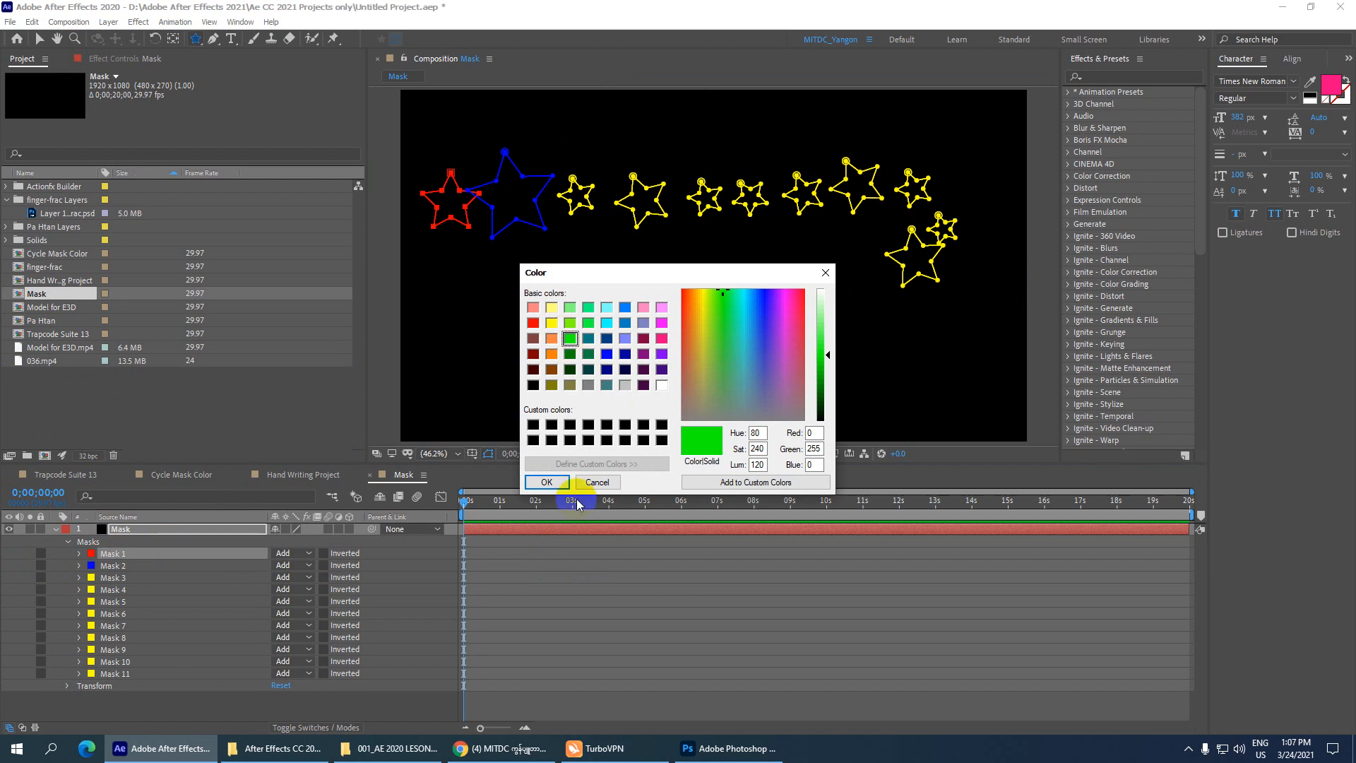
click(548, 481)
click(92, 599)
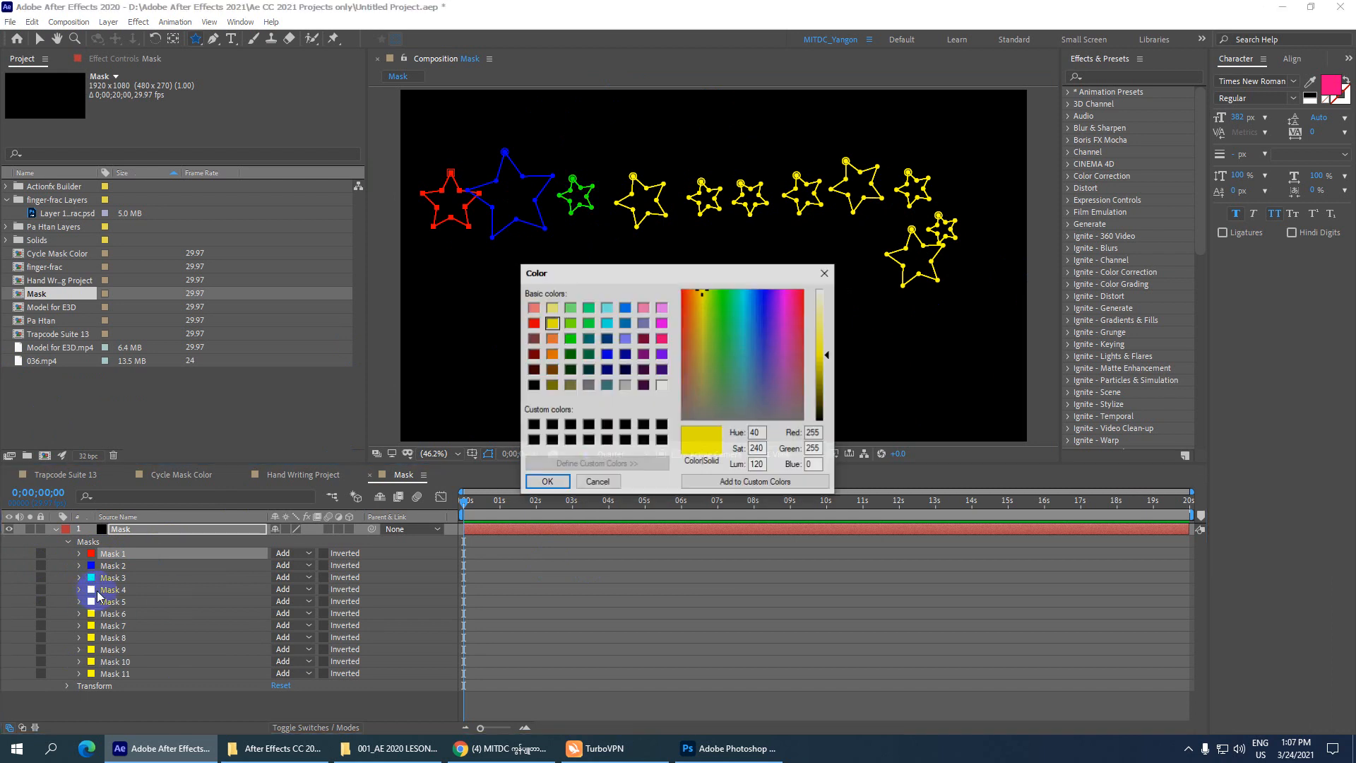
click(662, 369)
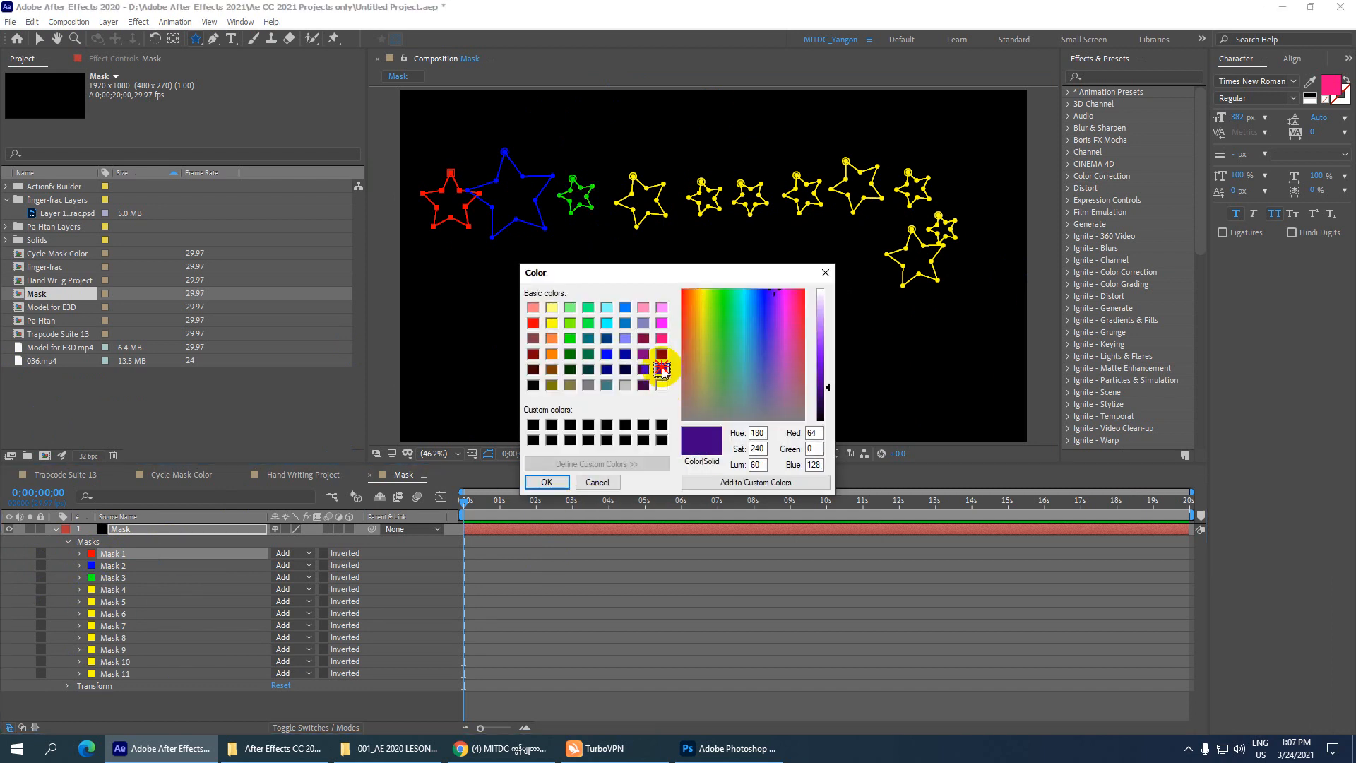
click(546, 481)
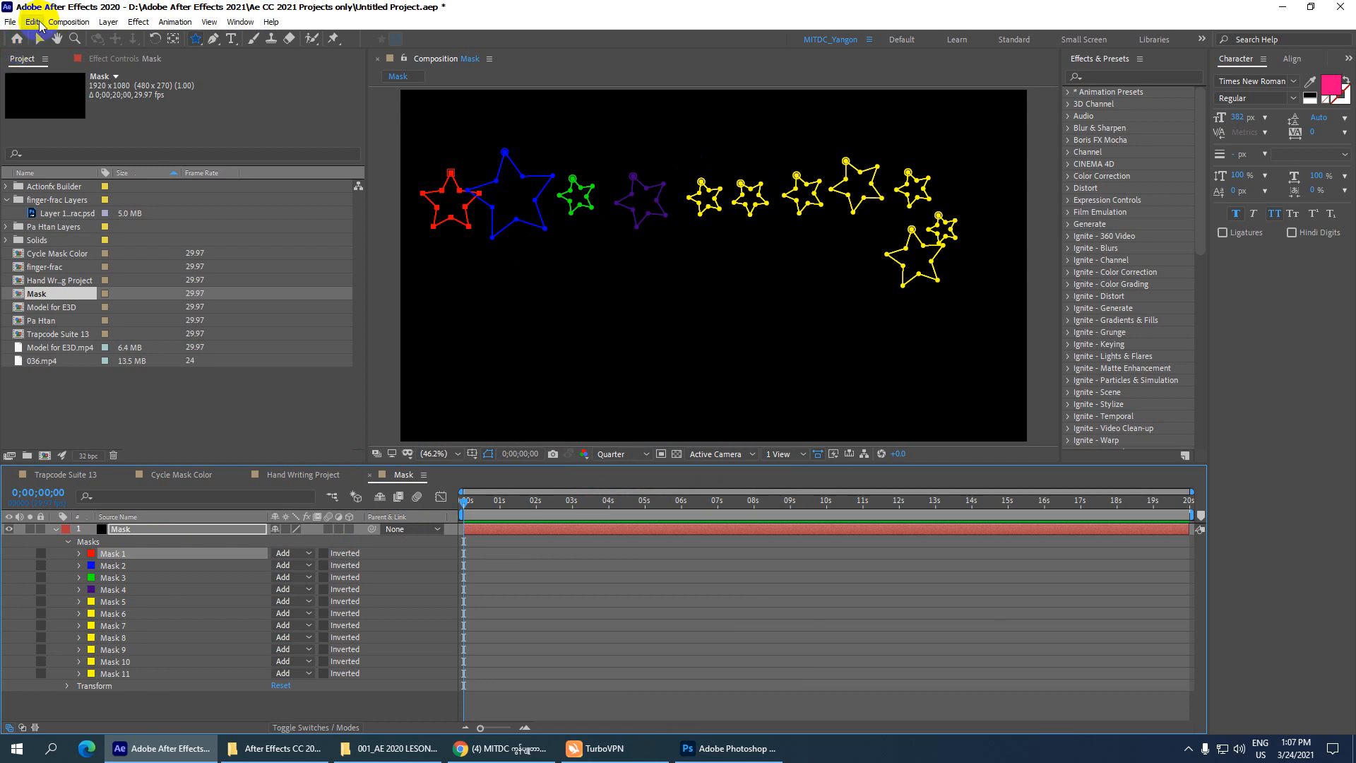
Turn on Cycle Mask Colors in the Appearance preferences and apply the change.
click(35, 23)
mouse_move(238, 401)
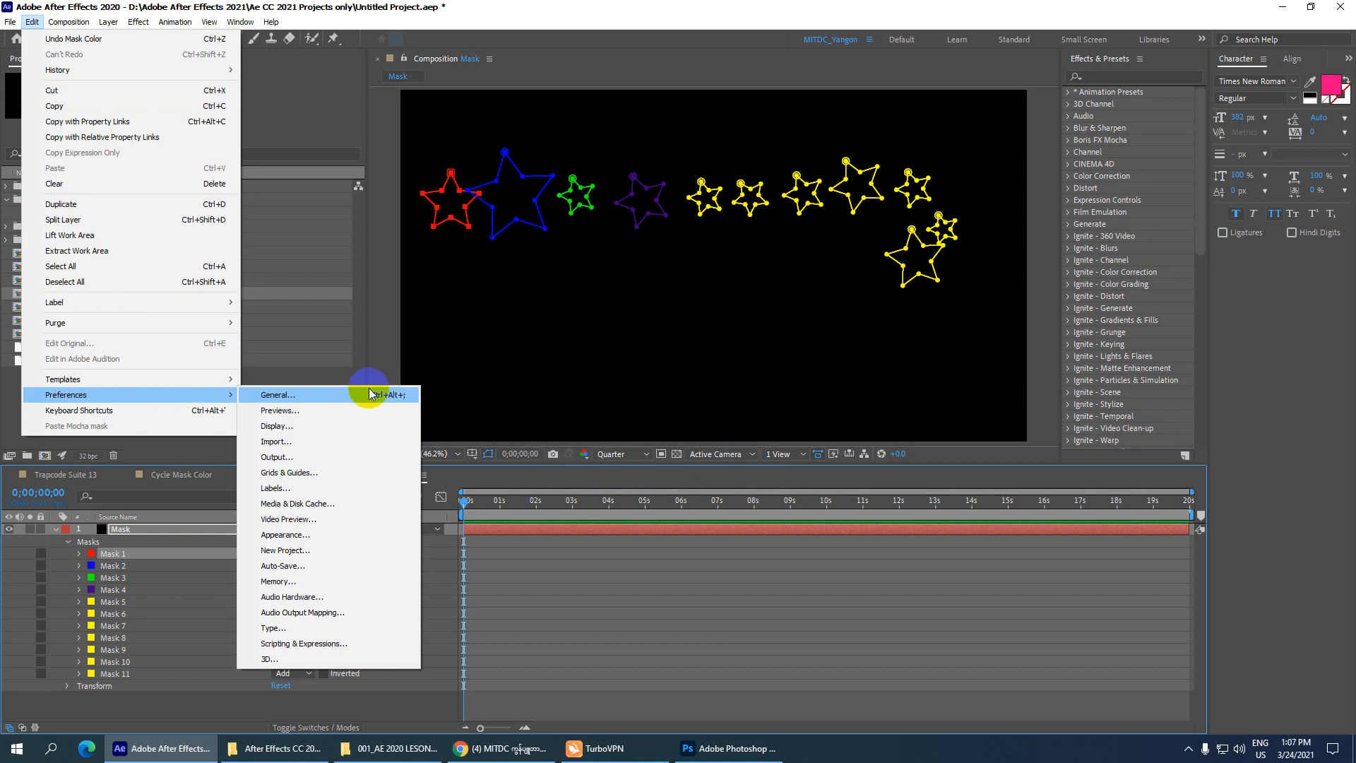
click(275, 536)
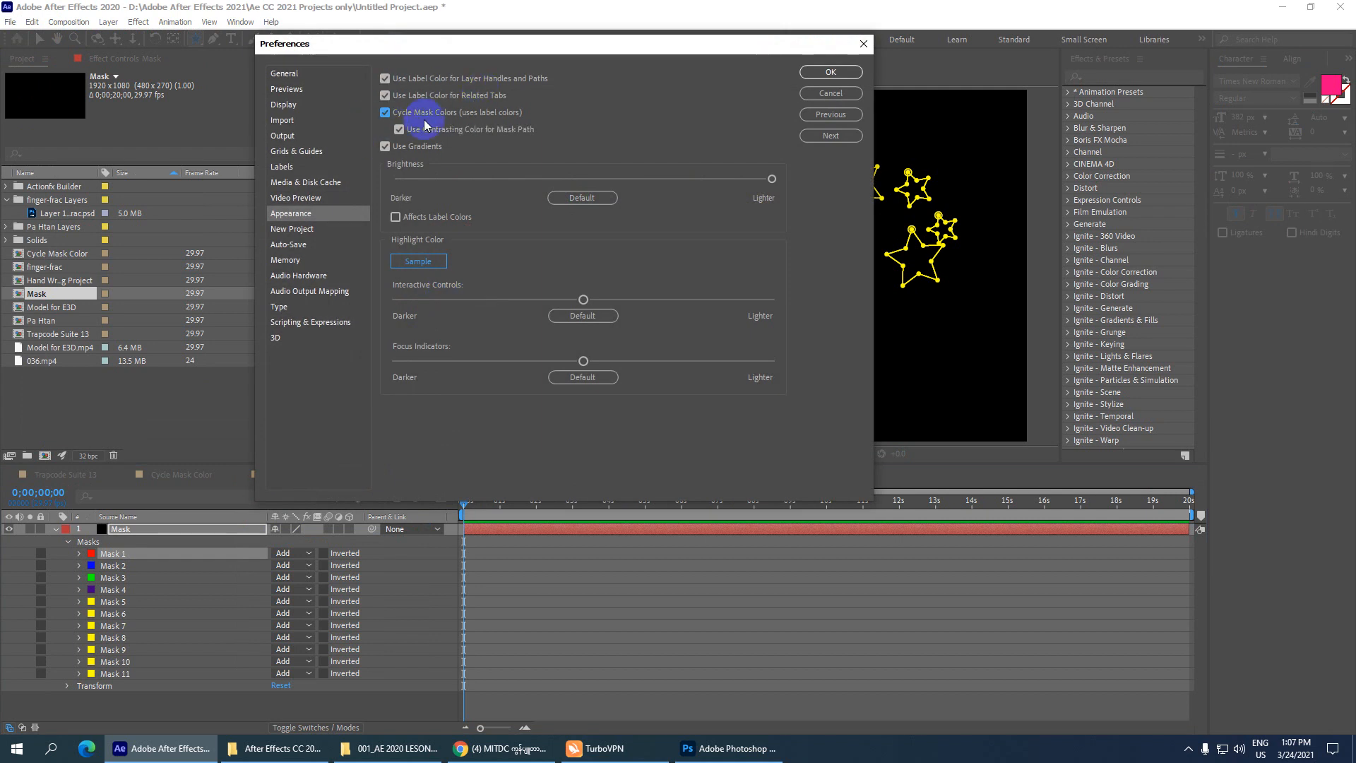
click(830, 71)
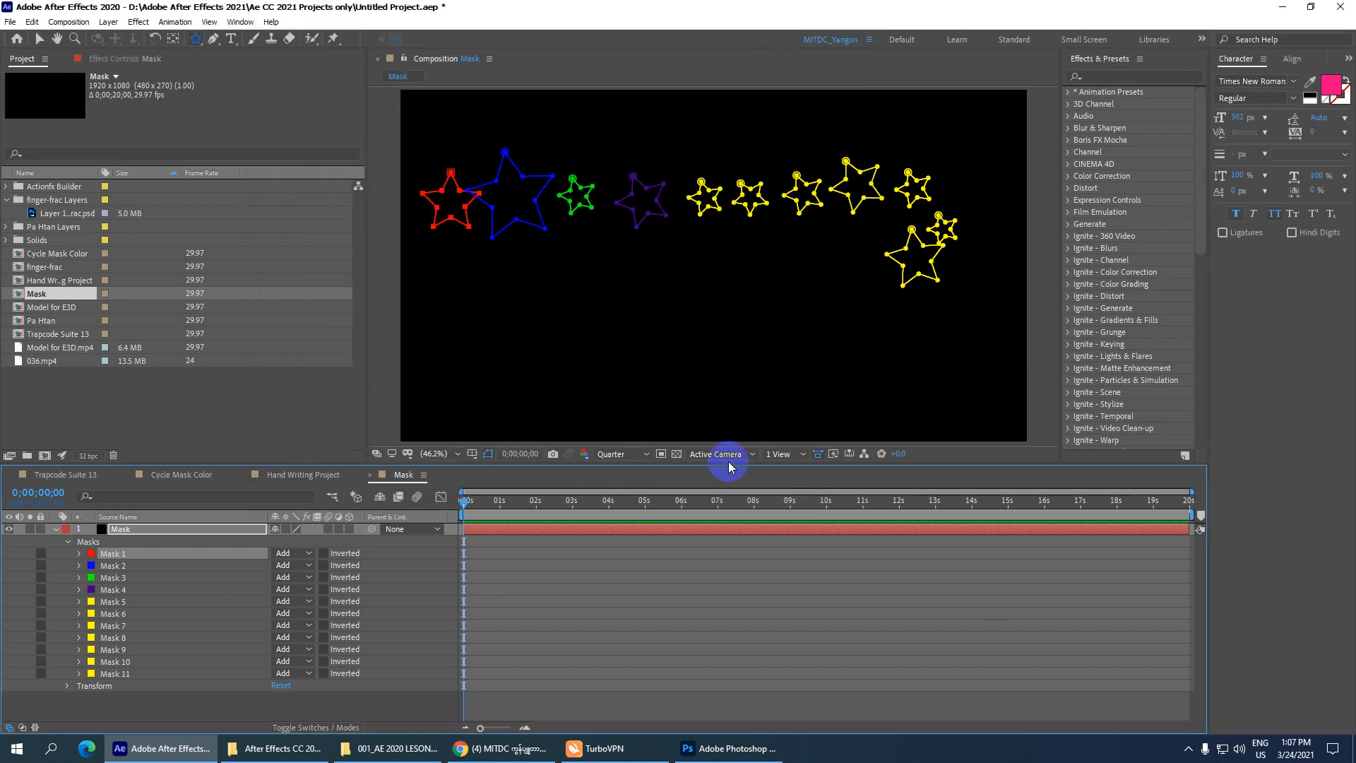
Draw seven star masks of various sizes in a row across the lower half of the solid.
drag(486, 340, 525, 385)
drag(572, 320, 601, 353)
drag(642, 319, 675, 342)
drag(700, 320, 733, 339)
drag(766, 314, 810, 344)
drag(842, 321, 947, 360)
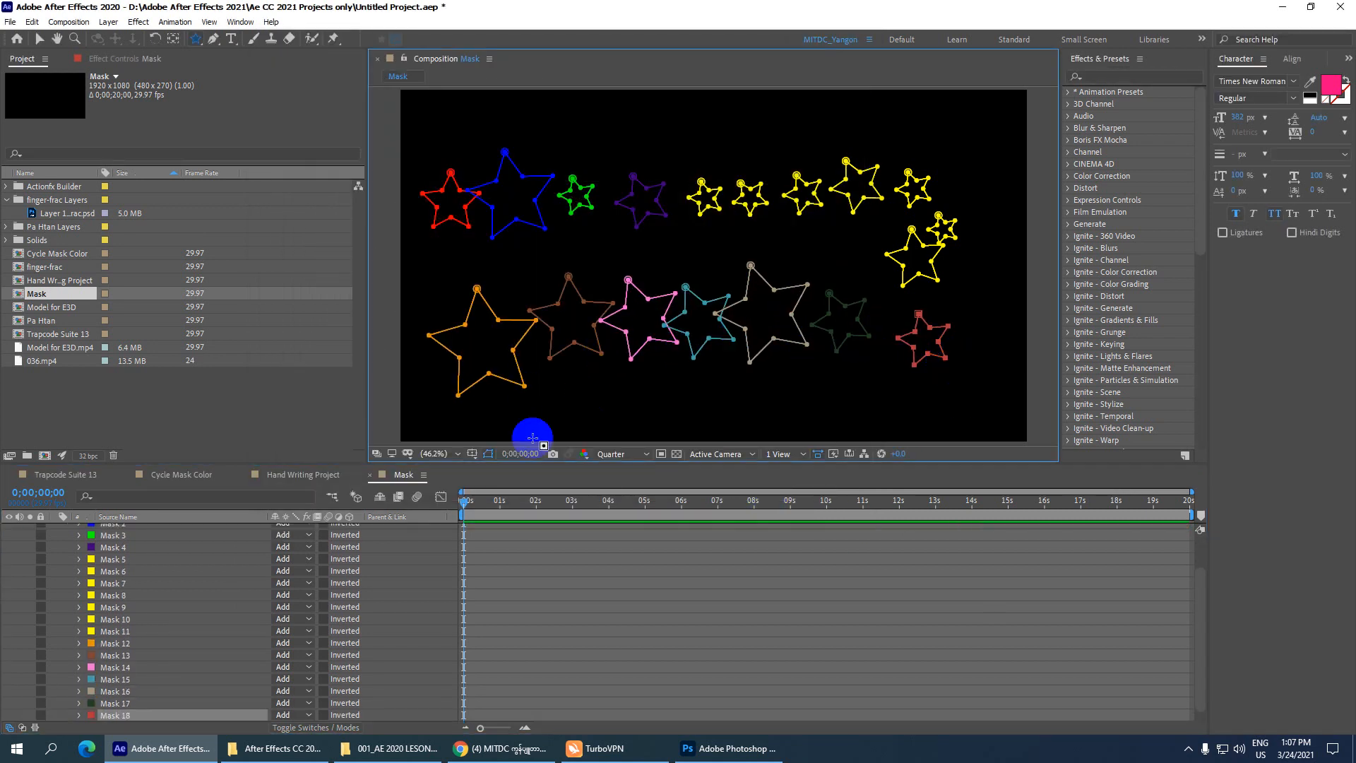
Delete all eighteen masks, Mask 1 through Mask 18, from the Mask layer.
scroll(142, 565, up, 3)
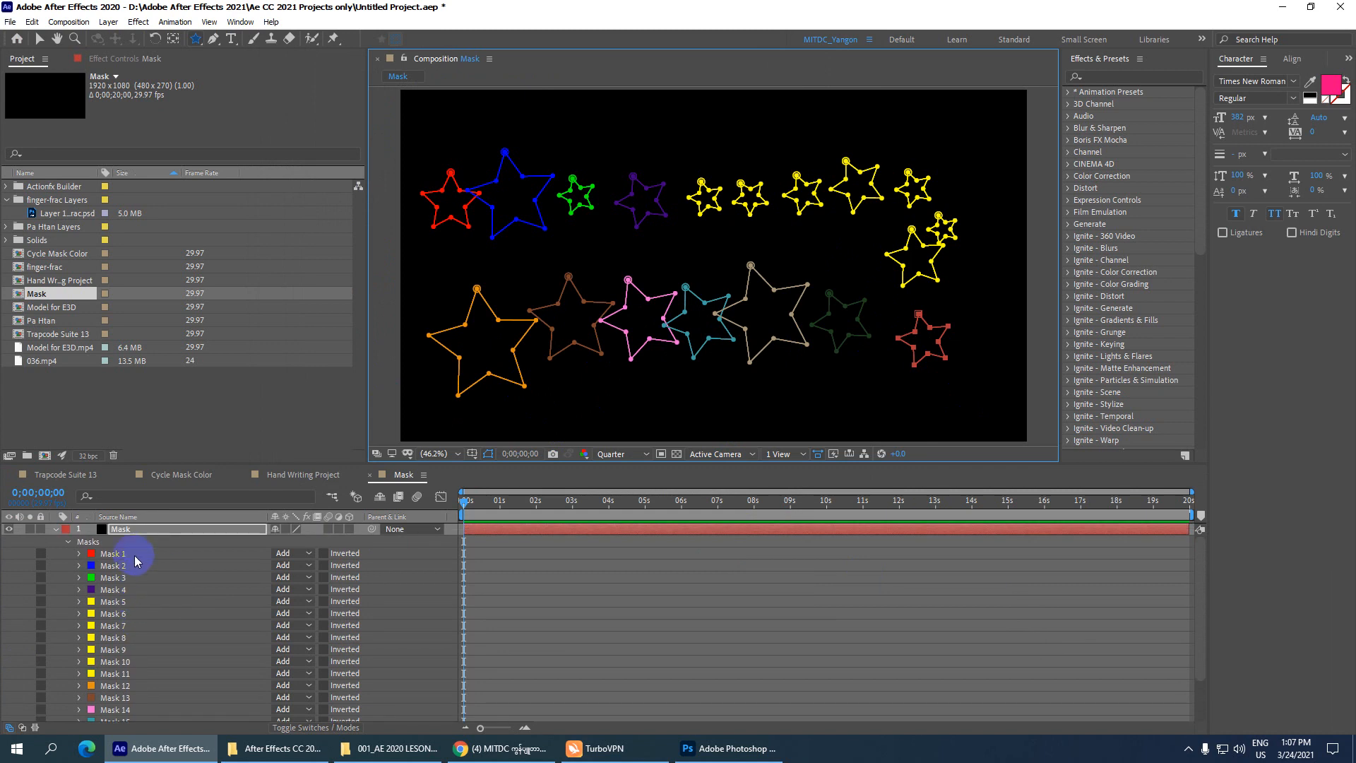
click(112, 554)
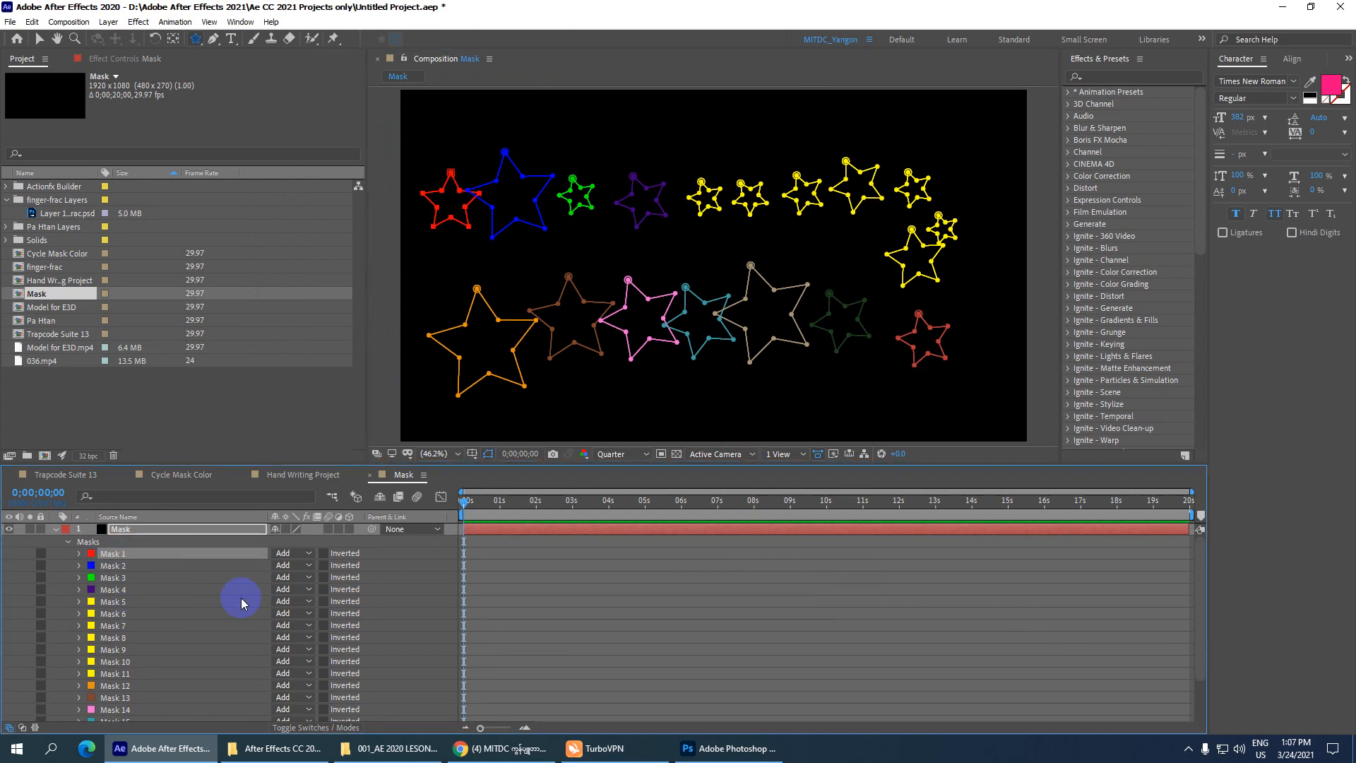
scroll(226, 601, down, 3)
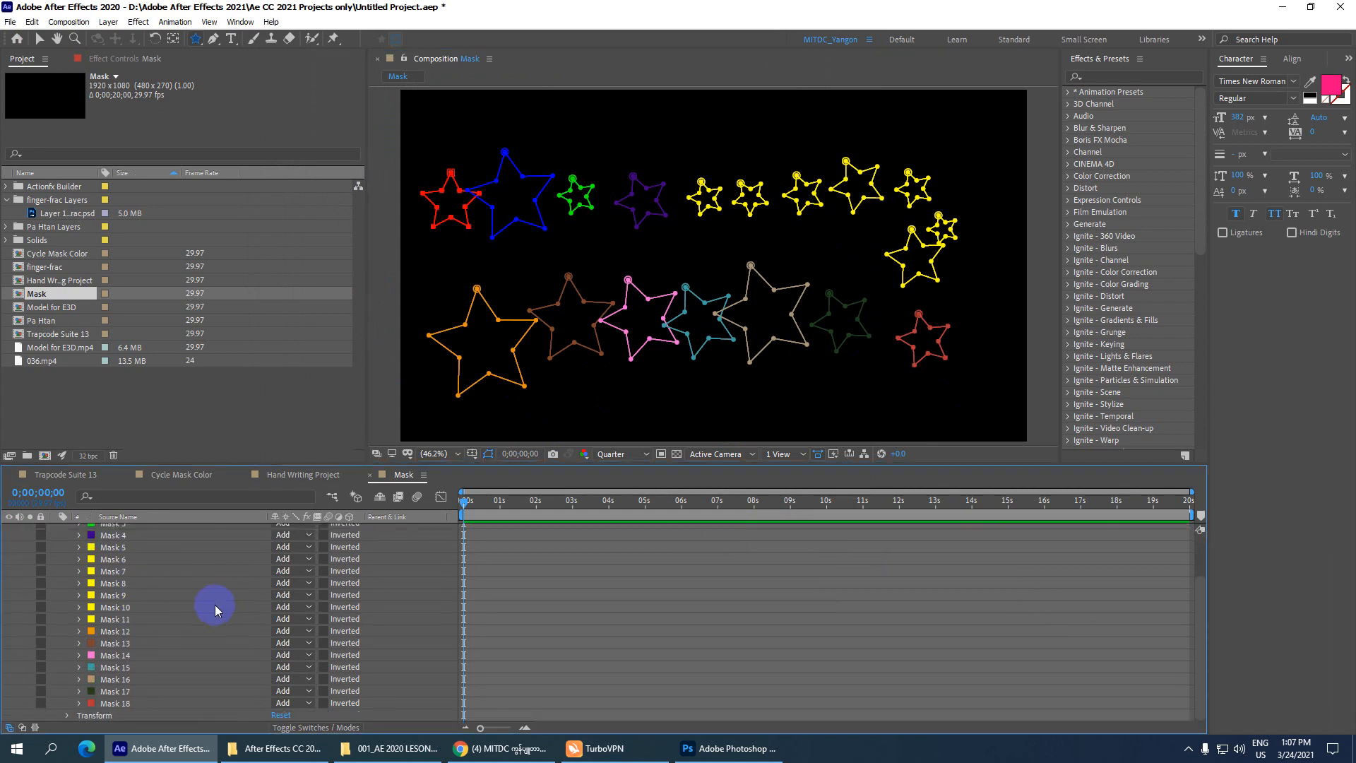
shift+click(113, 704)
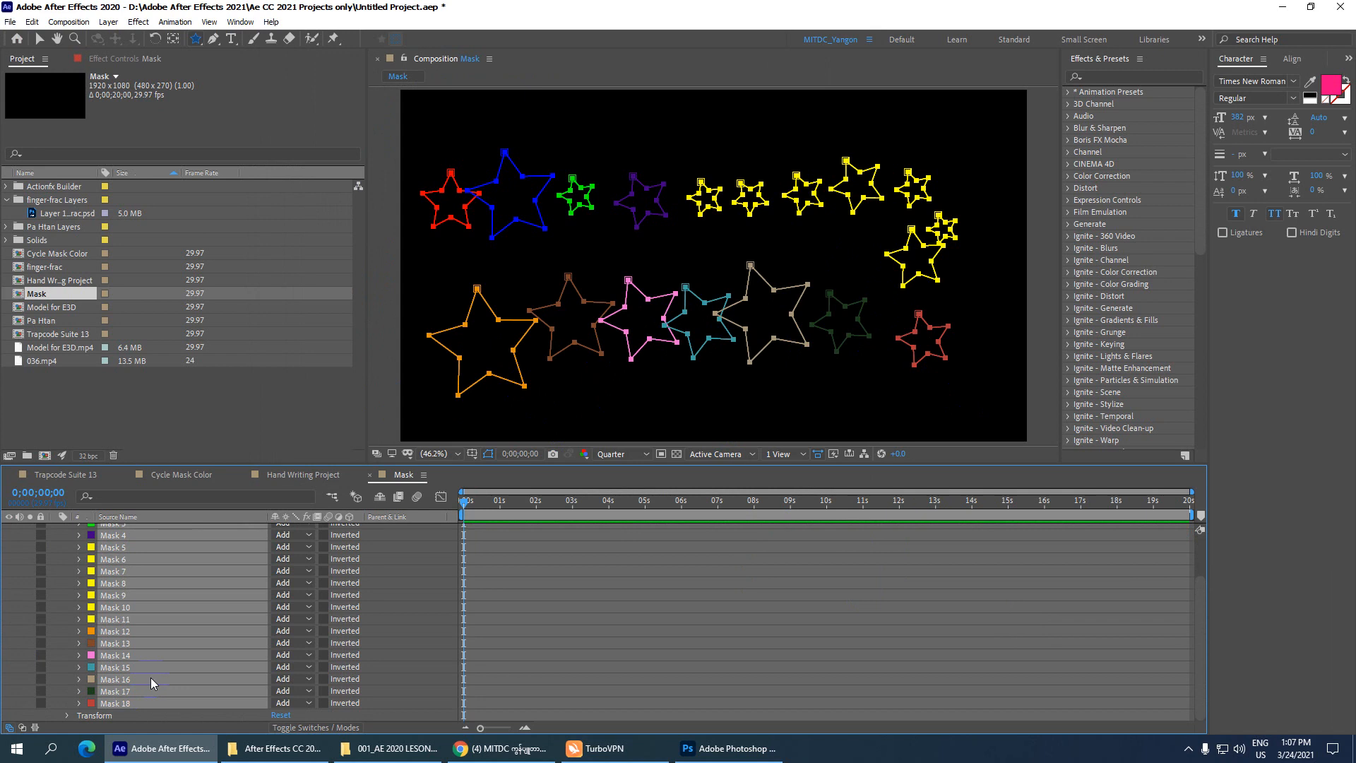
key(Delete)
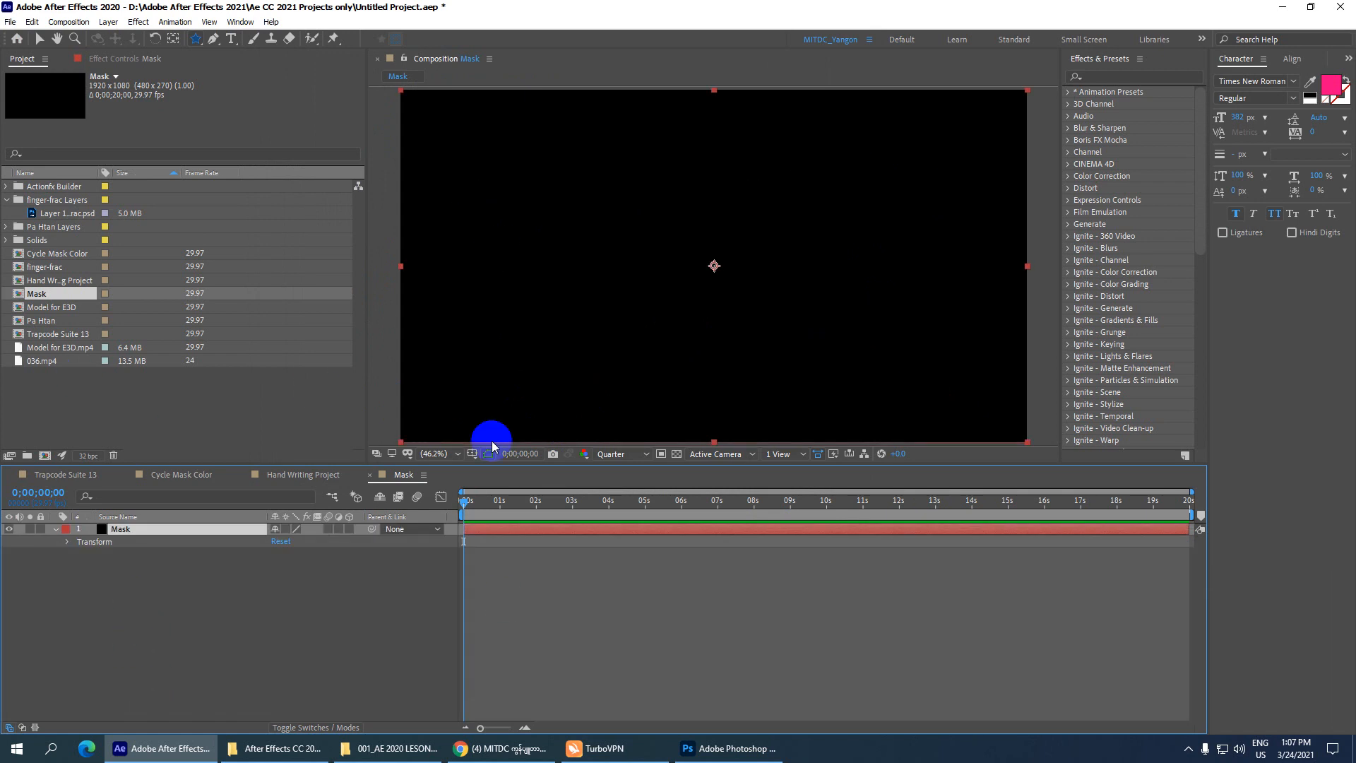
In the Appearance preferences, compare the darkest and lightest interface brightness and leave Brightness at its darkest setting.
click(32, 22)
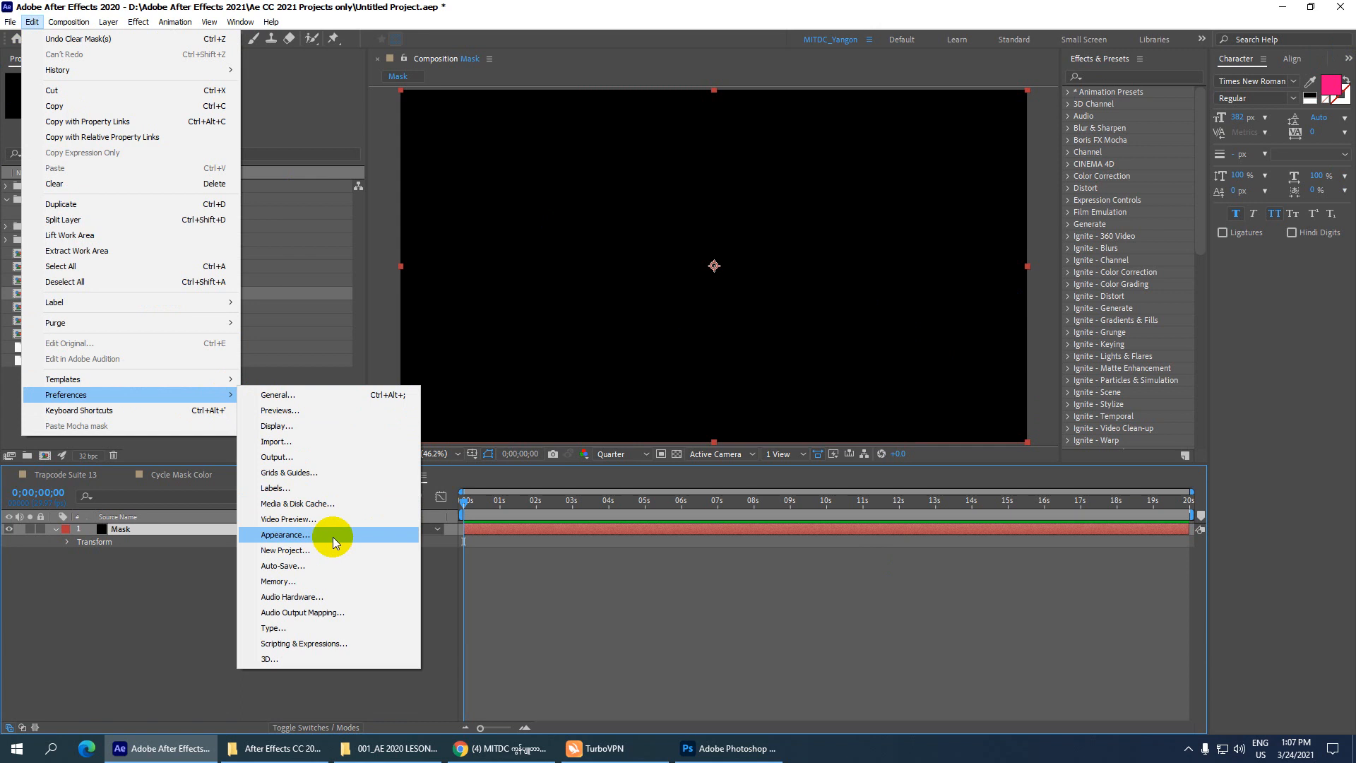
click(375, 399)
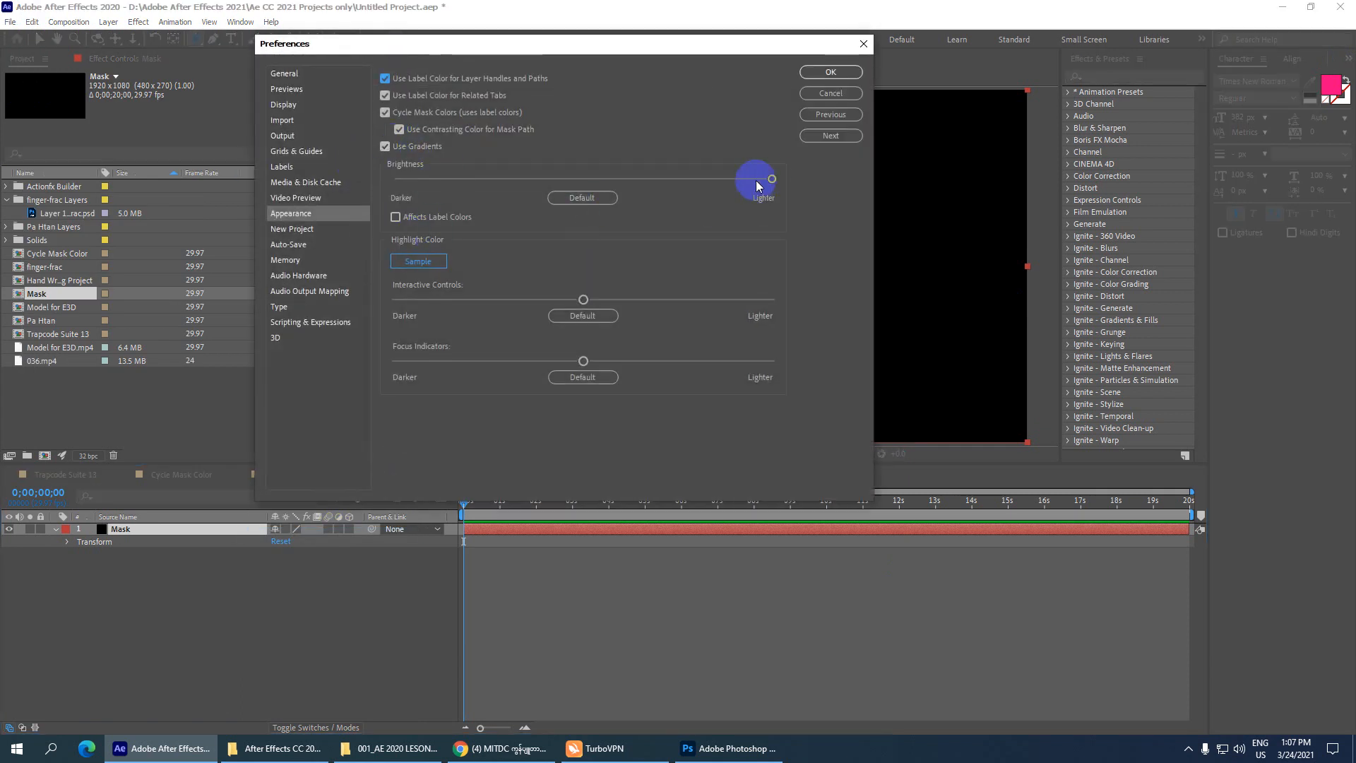
drag(772, 179, 261, 182)
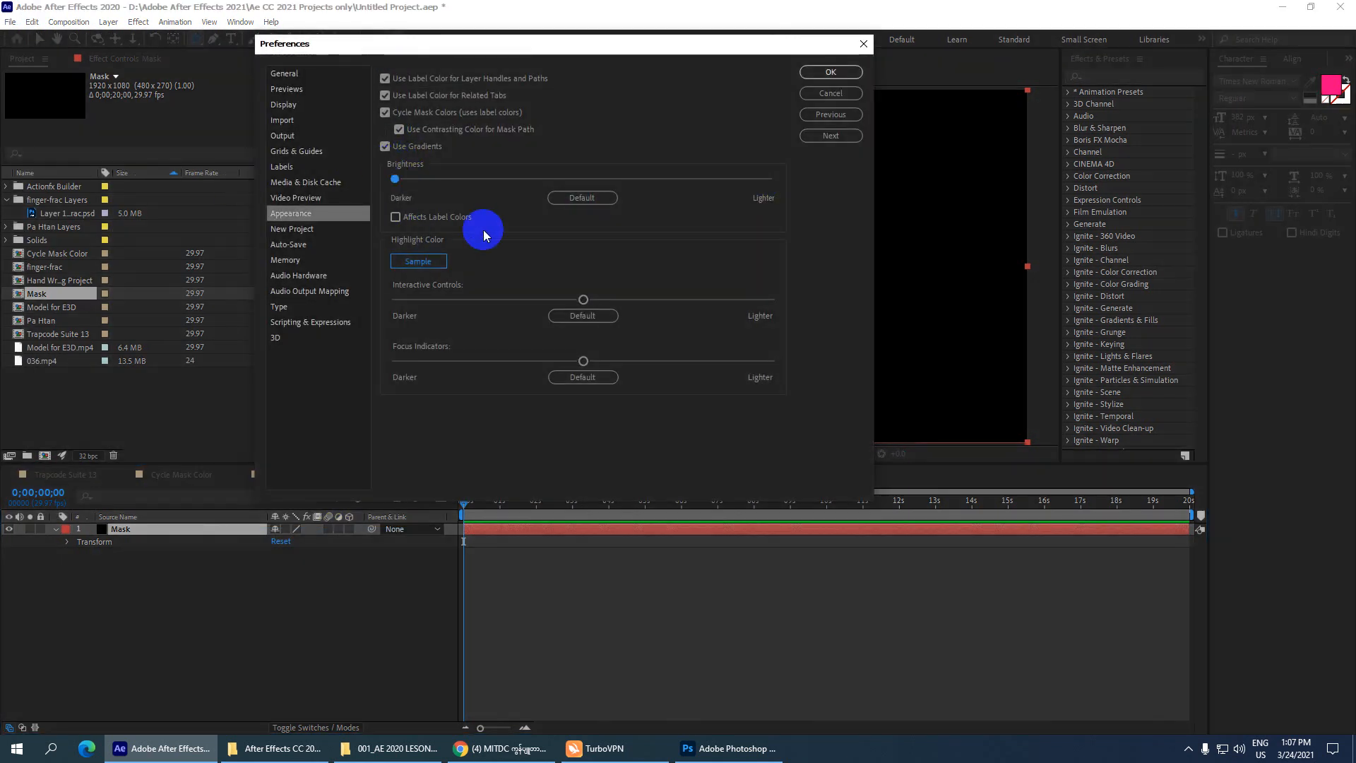
drag(400, 180, 803, 203)
drag(361, 182, 311, 172)
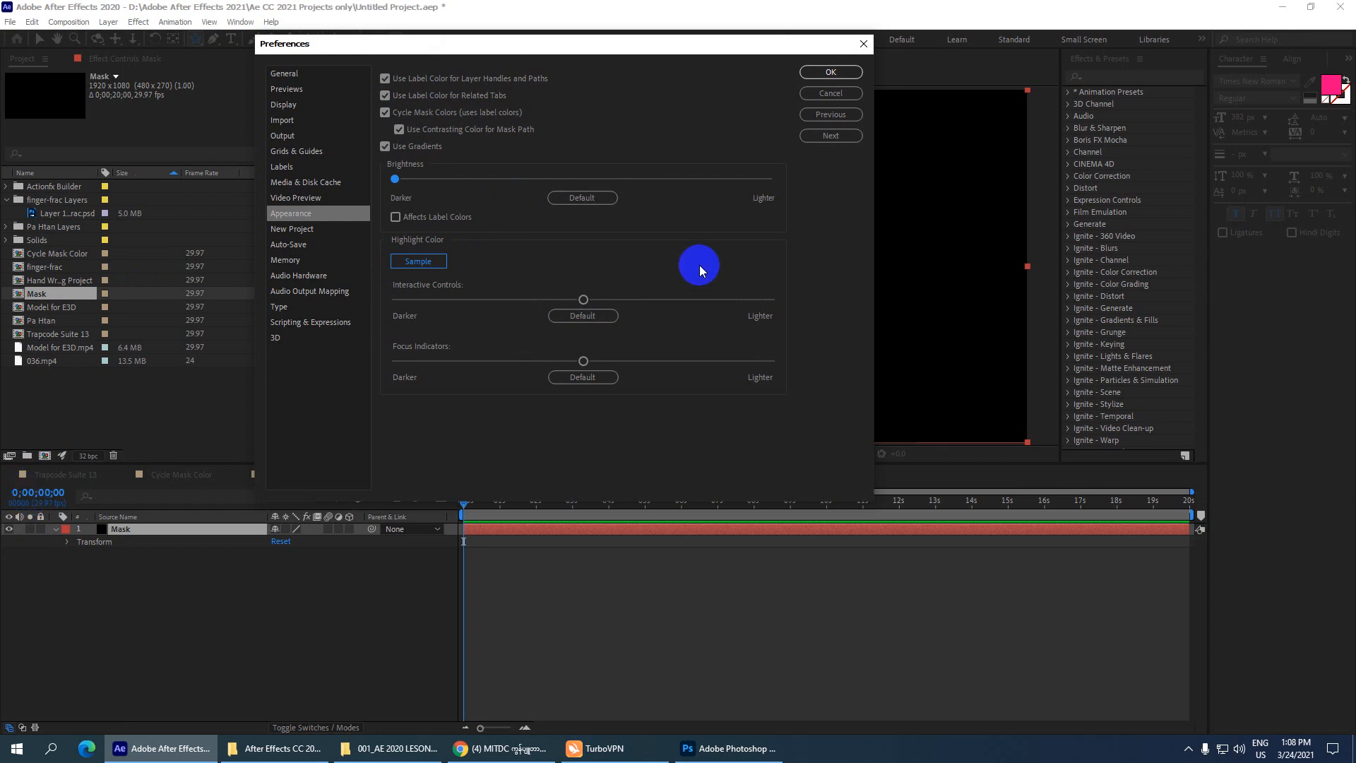
Try the Interactive Controls and Focus Indicators highlight brightness at both extremes and set both to the lightest.
drag(582, 301, 833, 315)
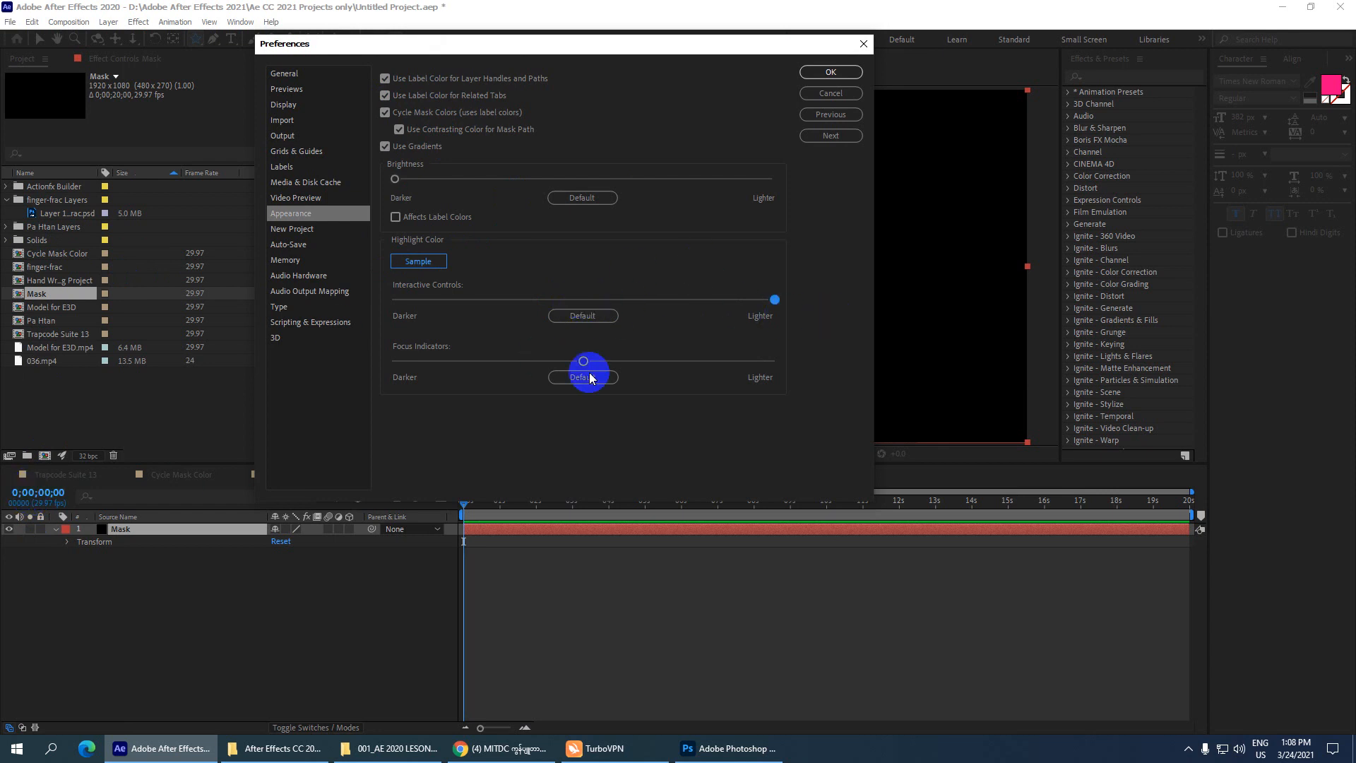
drag(584, 361, 881, 361)
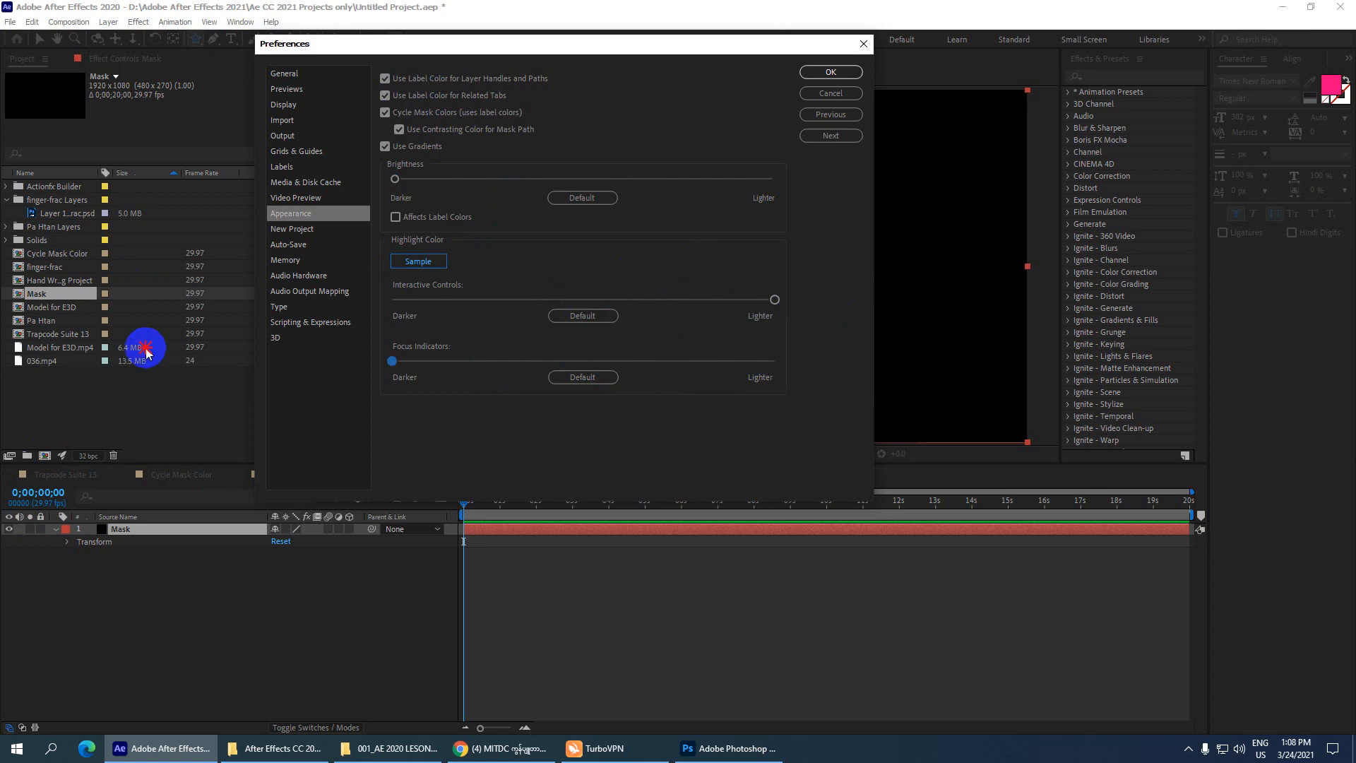
drag(775, 300, 246, 305)
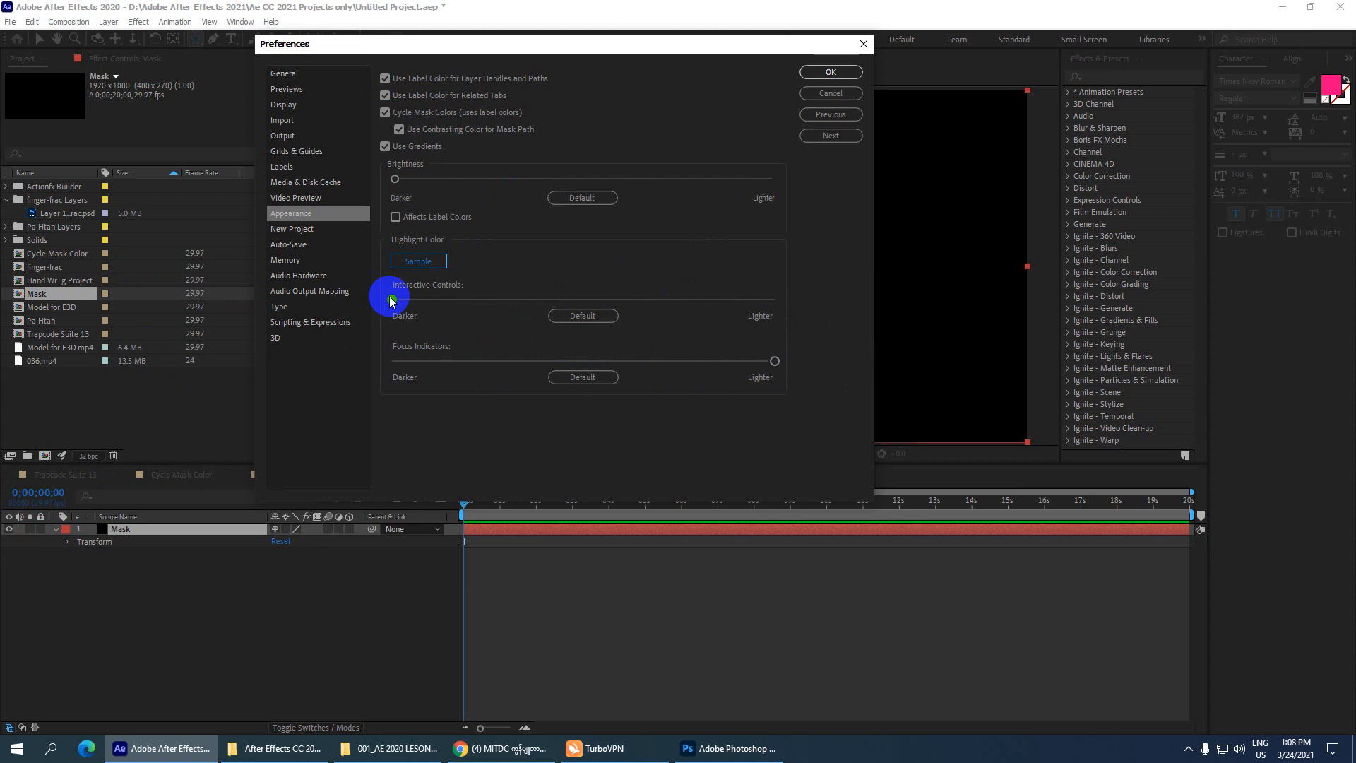
click(584, 317)
drag(546, 300, 794, 321)
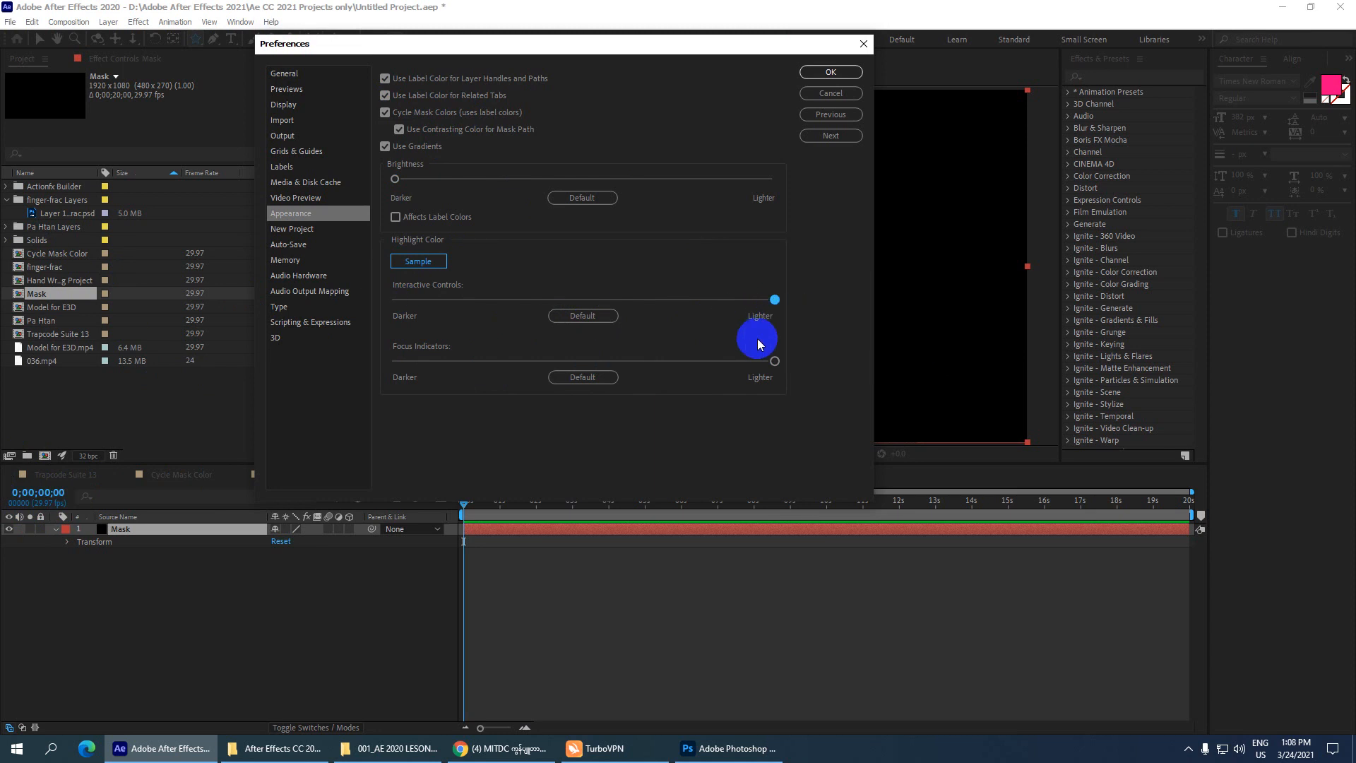
Try a slightly lighter interface brightness and the darkest Focus Indicators, returning each to its previous setting.
drag(395, 179, 504, 178)
click(283, 167)
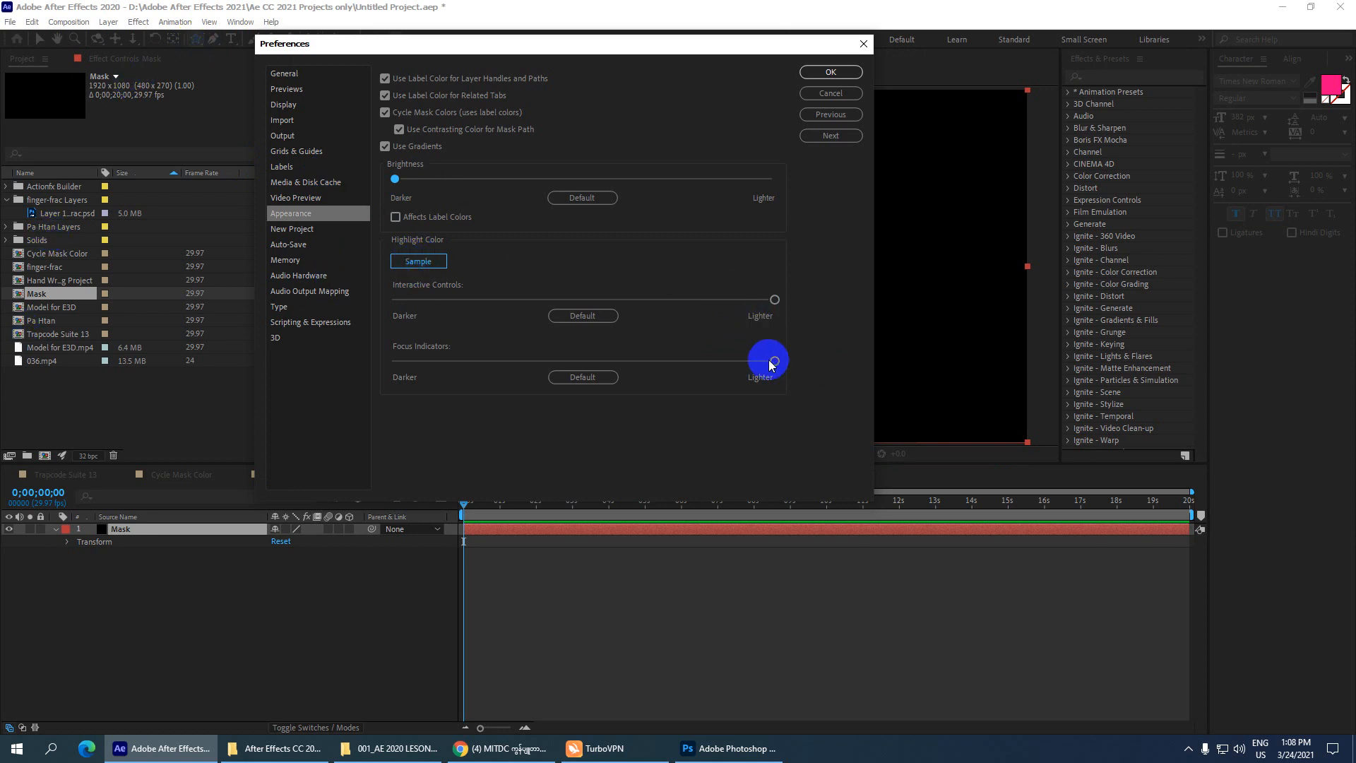
drag(774, 360, 291, 327)
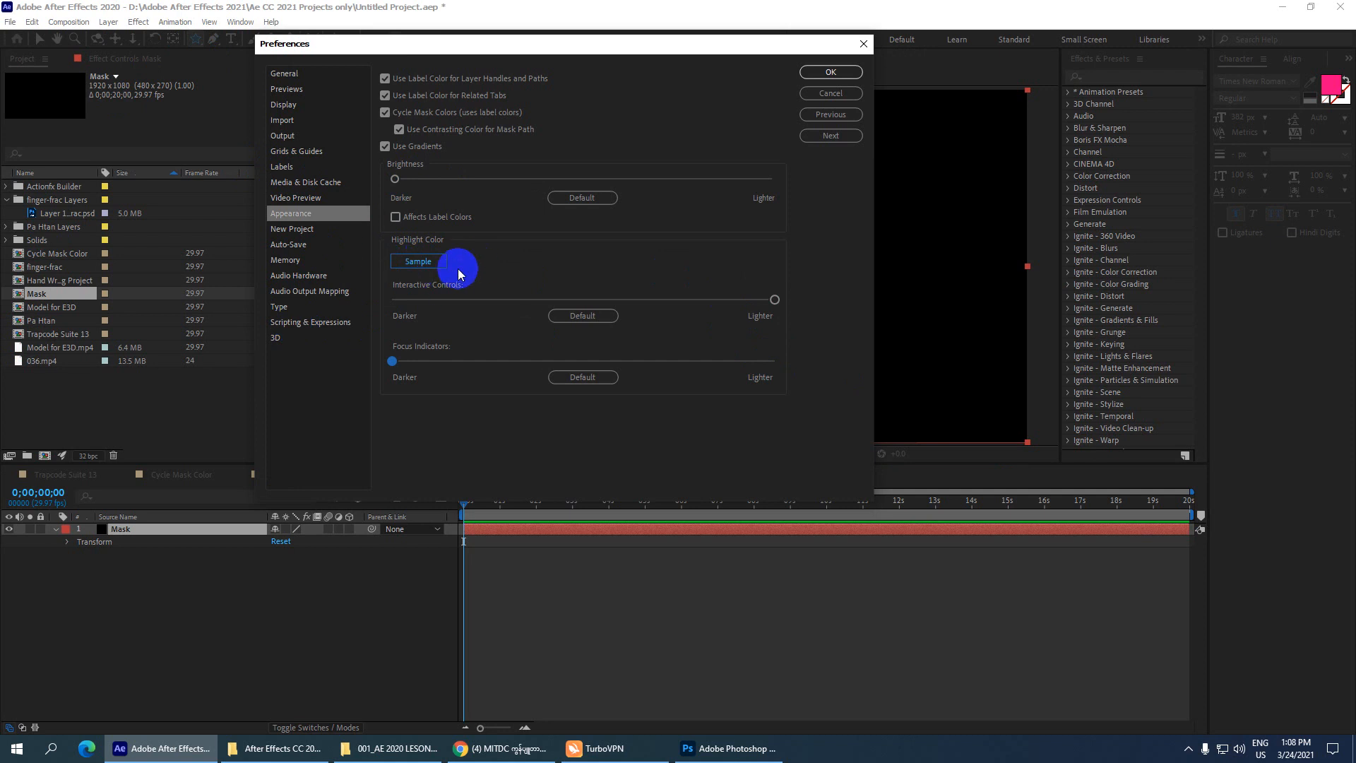
drag(392, 361, 776, 353)
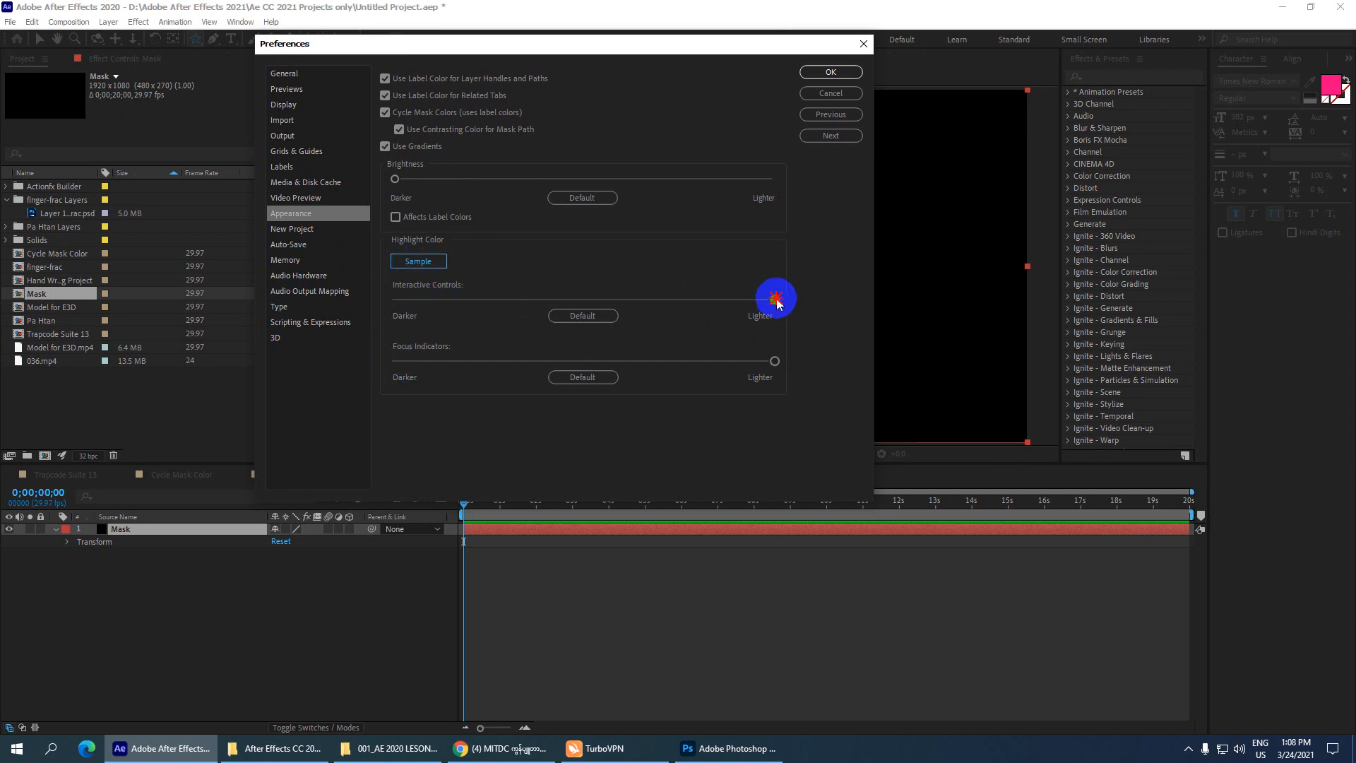
Try the darkest Interactive Controls highlight, return it to the lightest, and apply the Appearance preferences.
drag(777, 302, 190, 273)
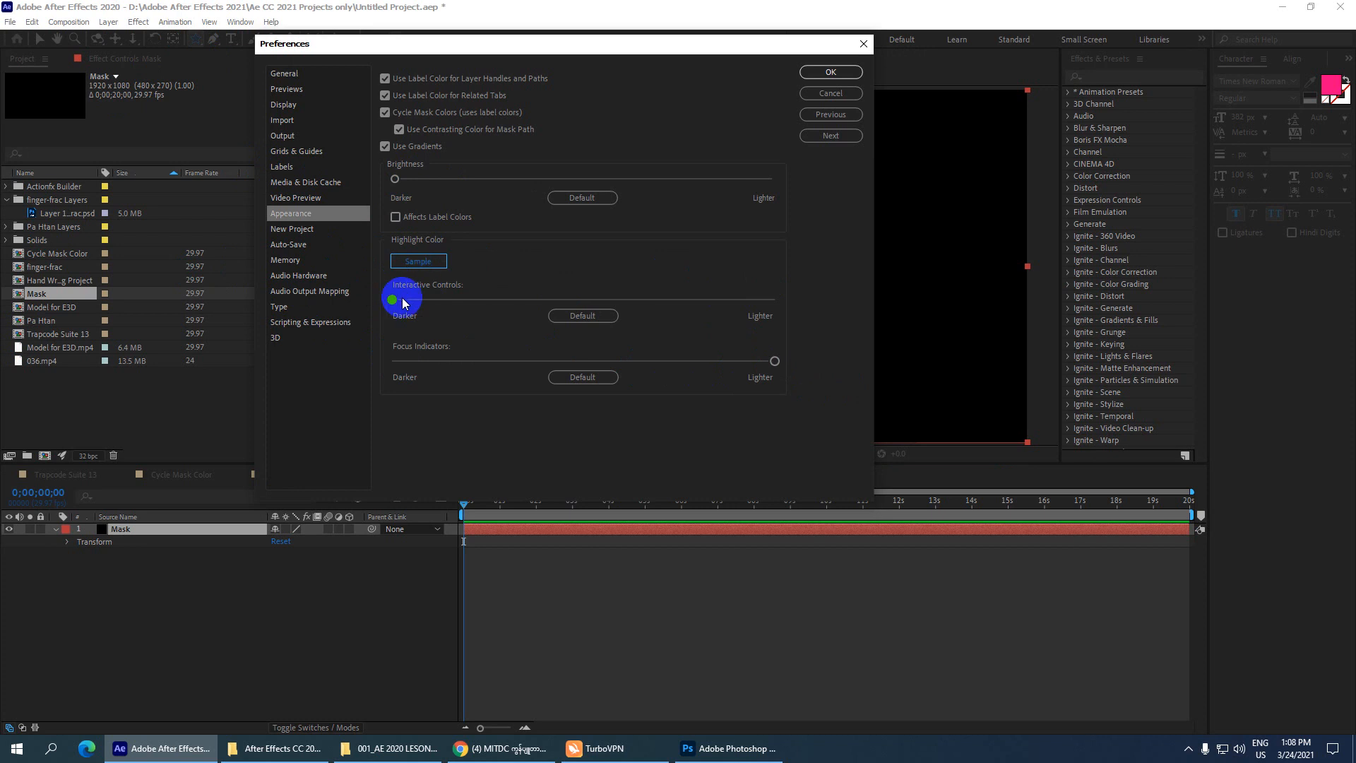
drag(405, 304, 820, 306)
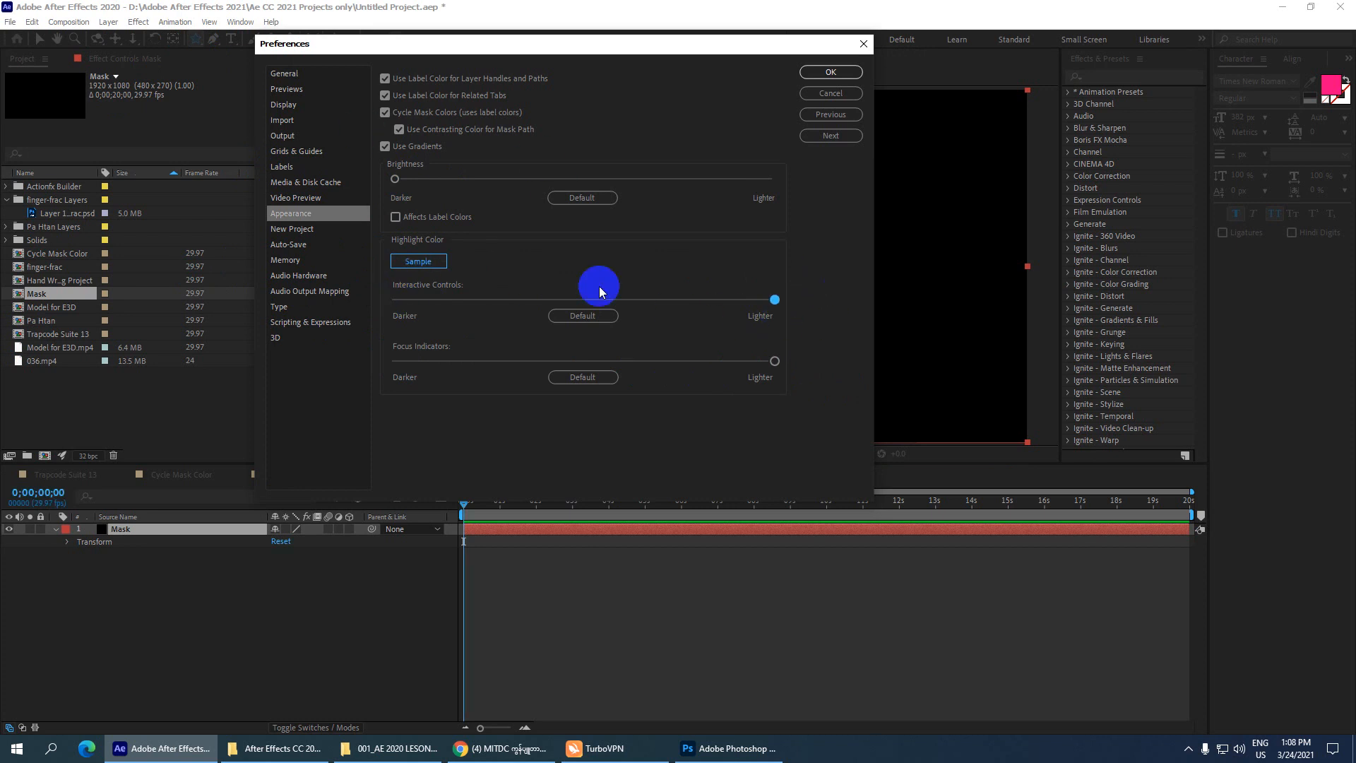
click(828, 72)
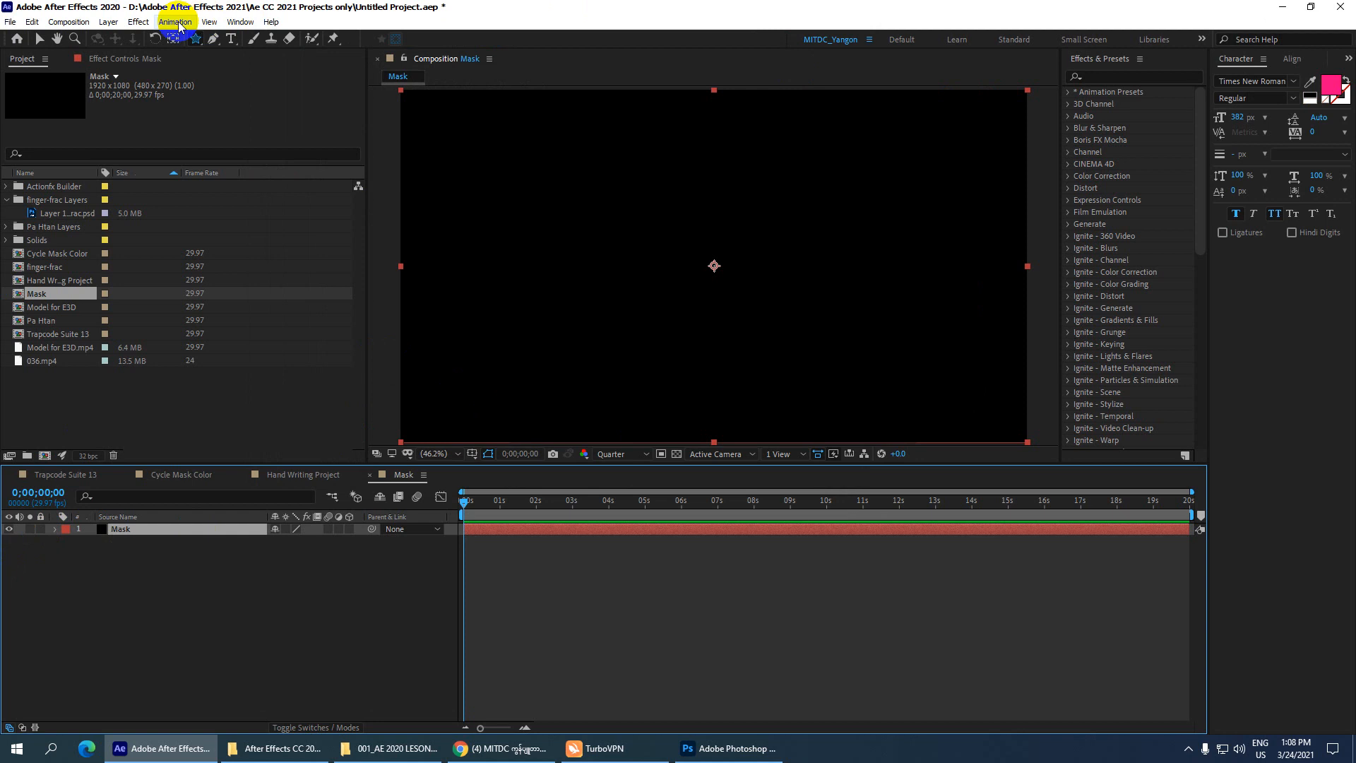
Draw a small star-shaped mask with the Star Tool in the upper-left corner of the Mask solid.
click(196, 44)
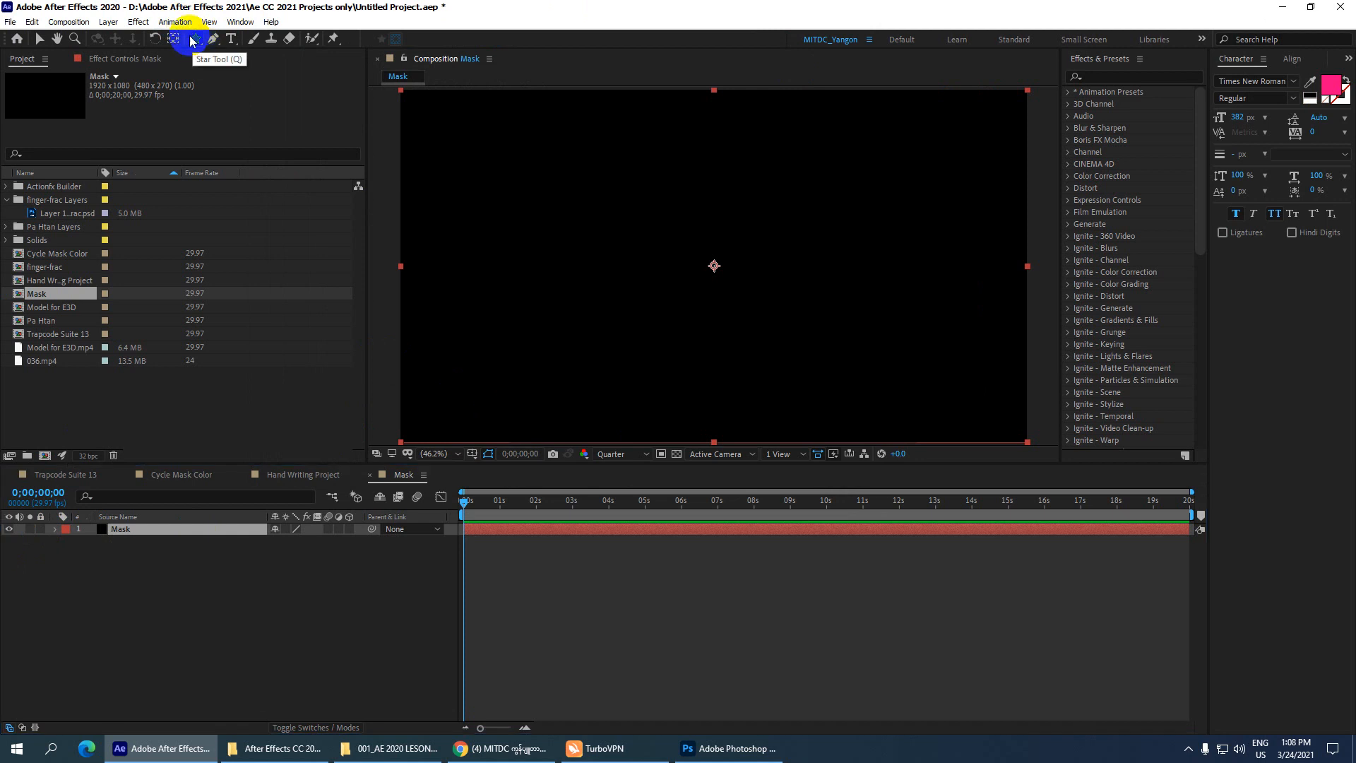
drag(193, 41, 254, 100)
drag(442, 146, 466, 181)
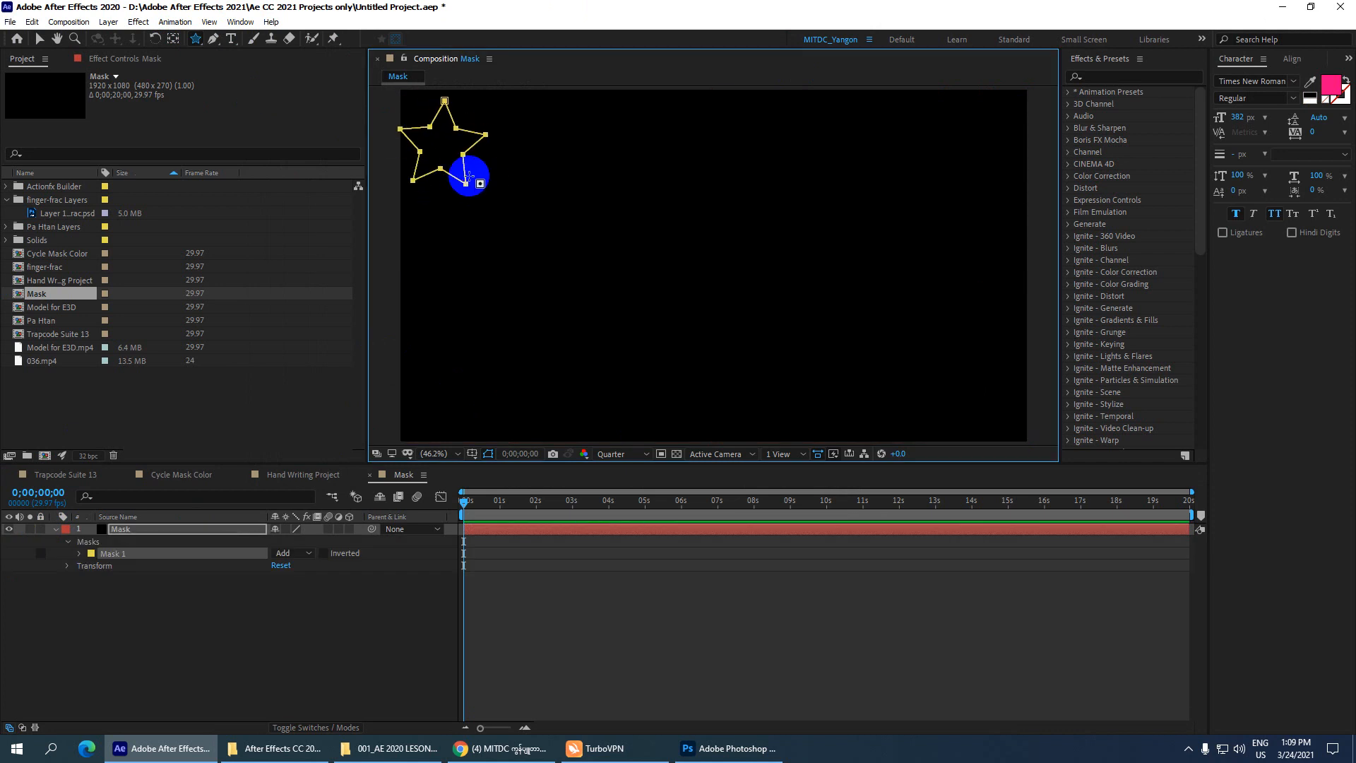
Change the Mask solid's color to orange (Red 255, Green 128, Blue 0) in its Solid Settings.
click(142, 532)
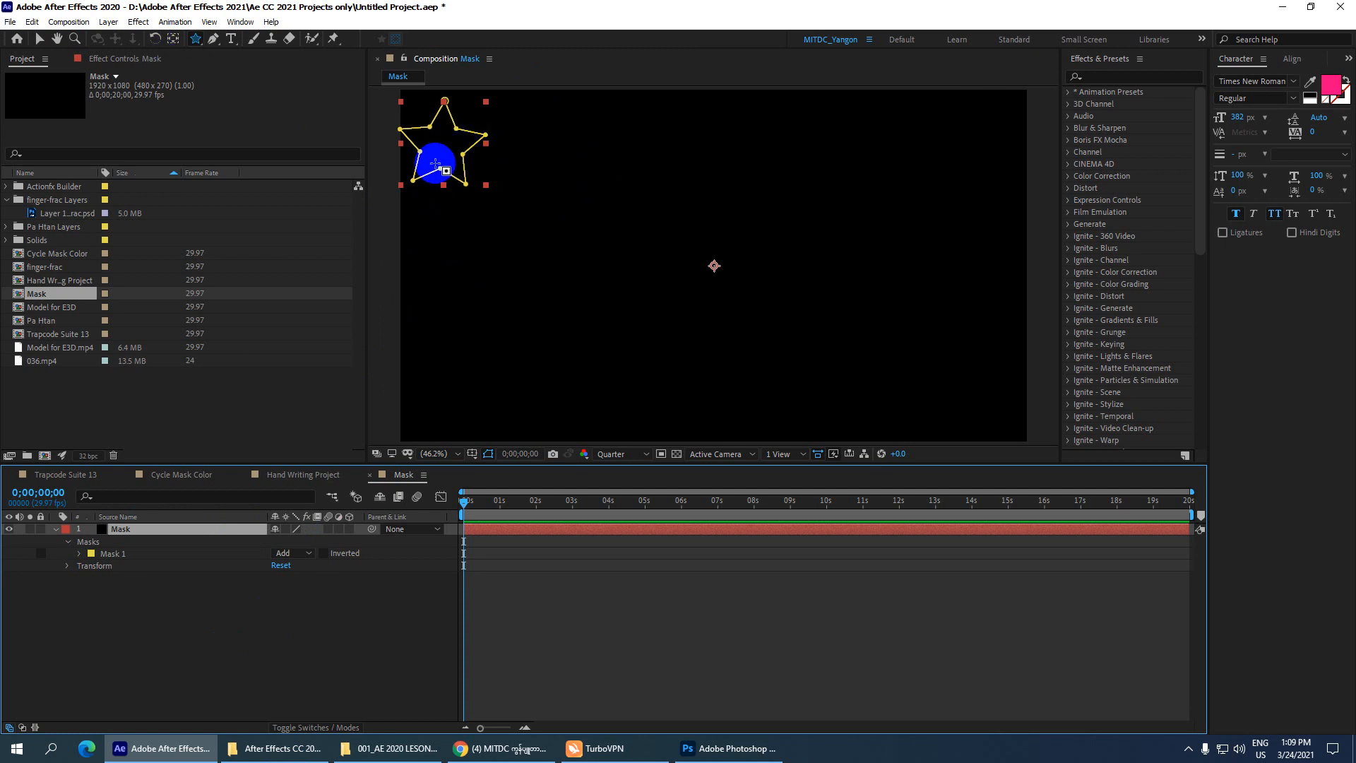
click(108, 22)
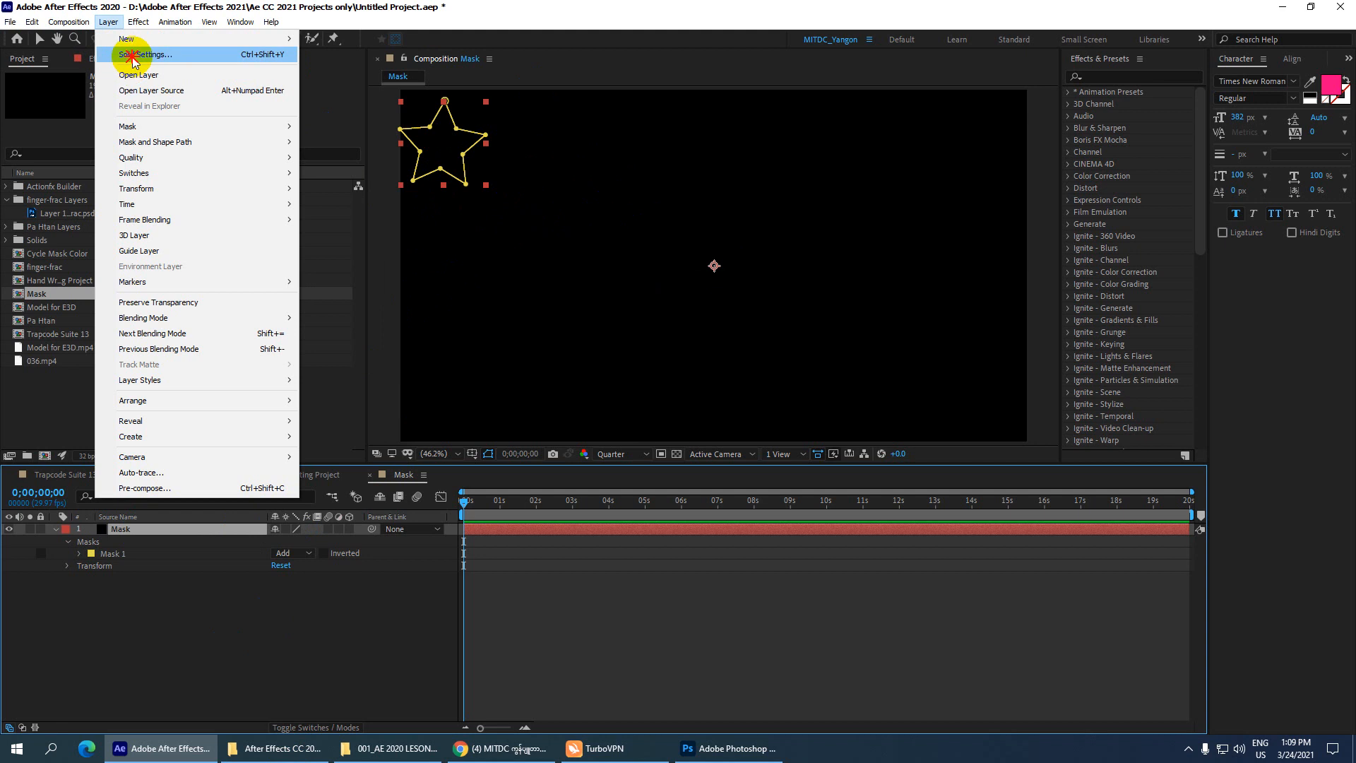
click(133, 56)
click(668, 440)
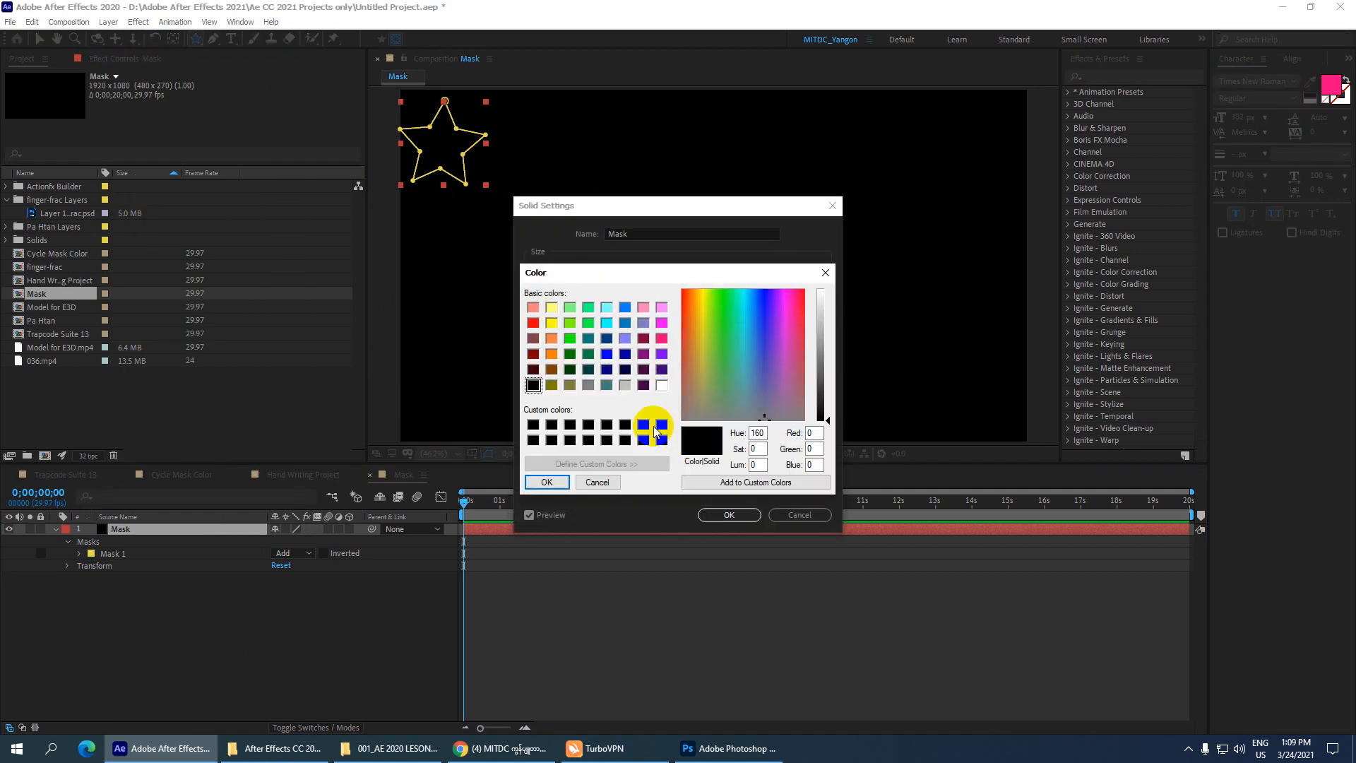
click(551, 353)
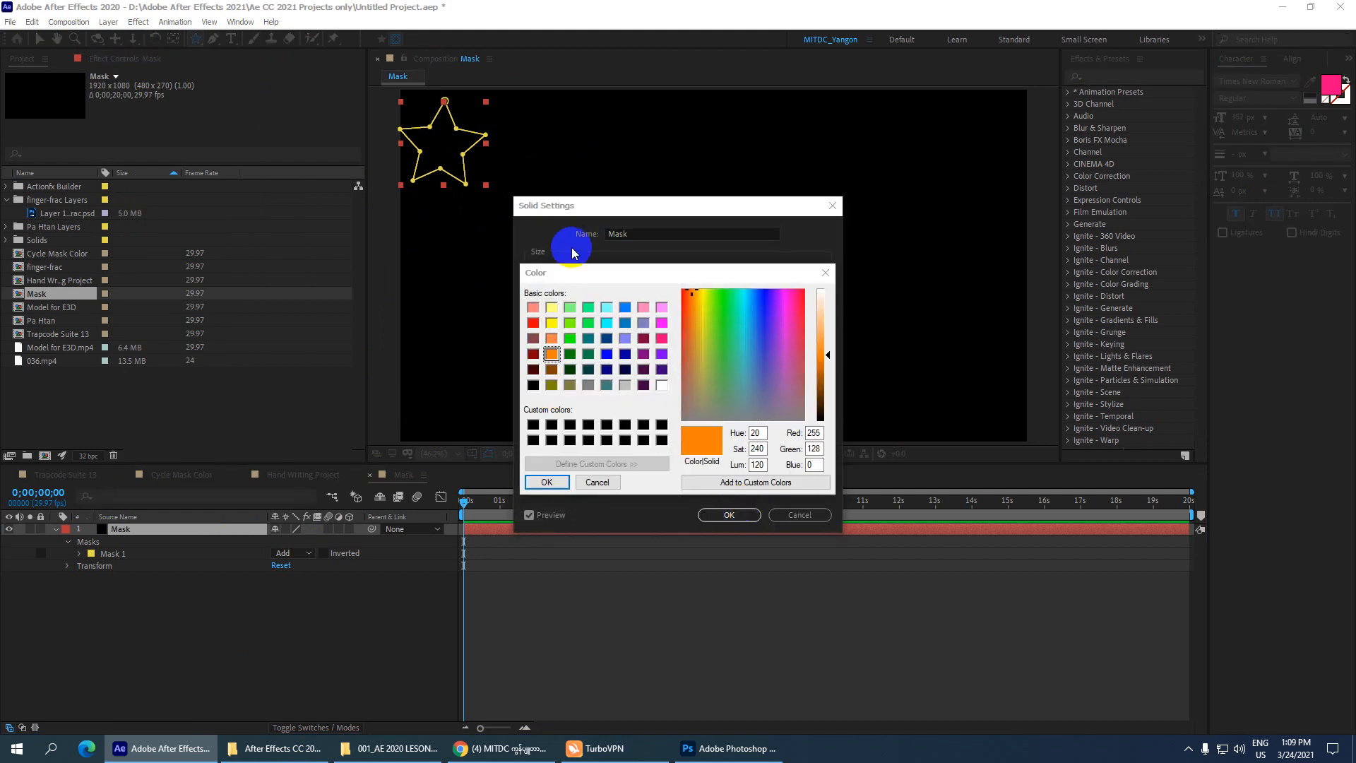
click(551, 481)
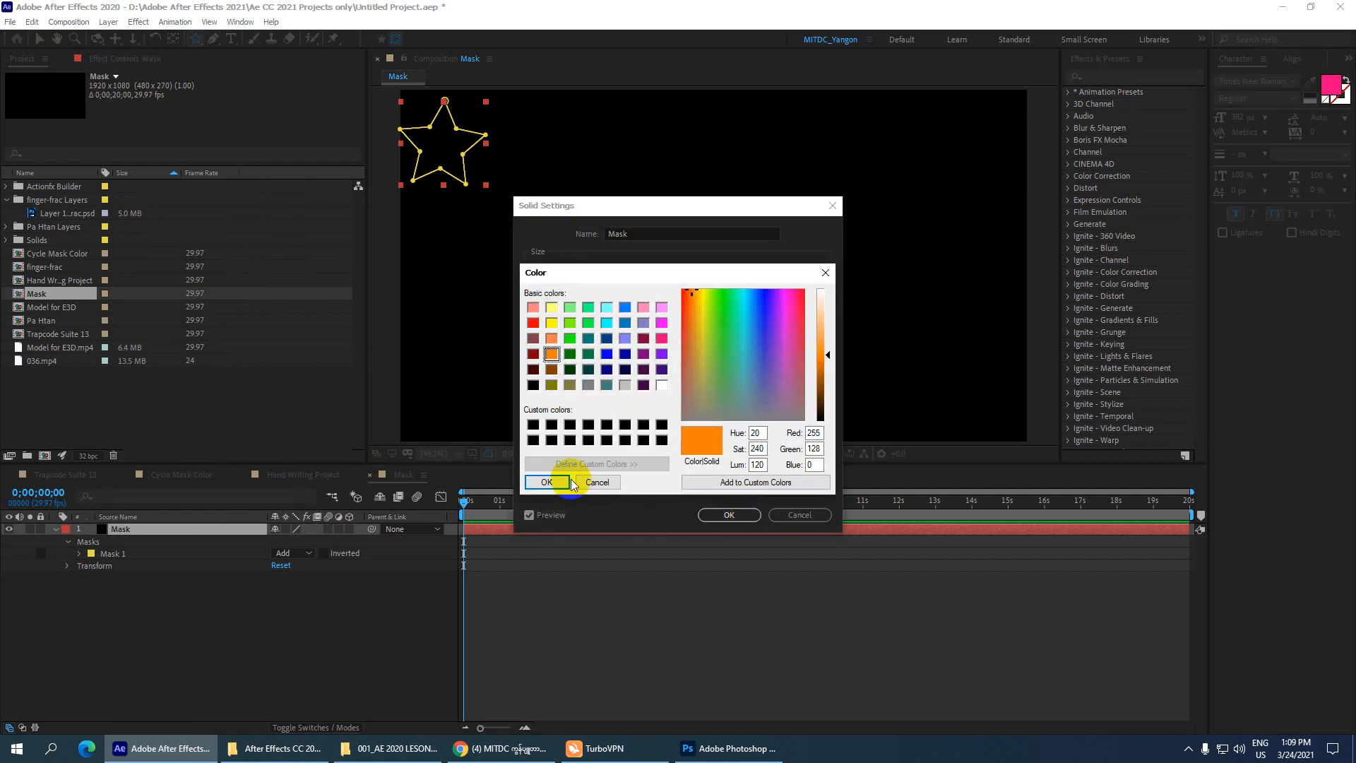
click(721, 517)
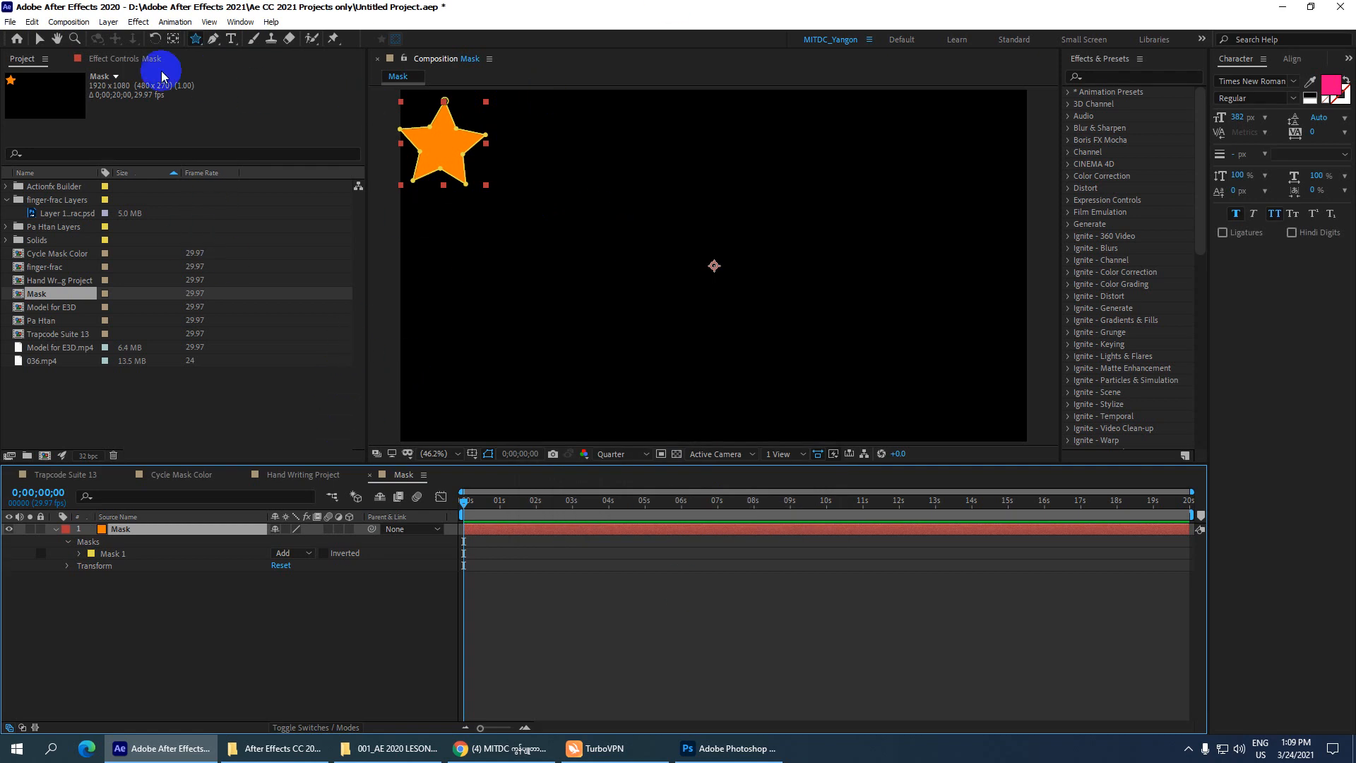
Add a rectangular mask placed just right of the star and a tilted pentagon mask to the right of the rectangle.
click(196, 38)
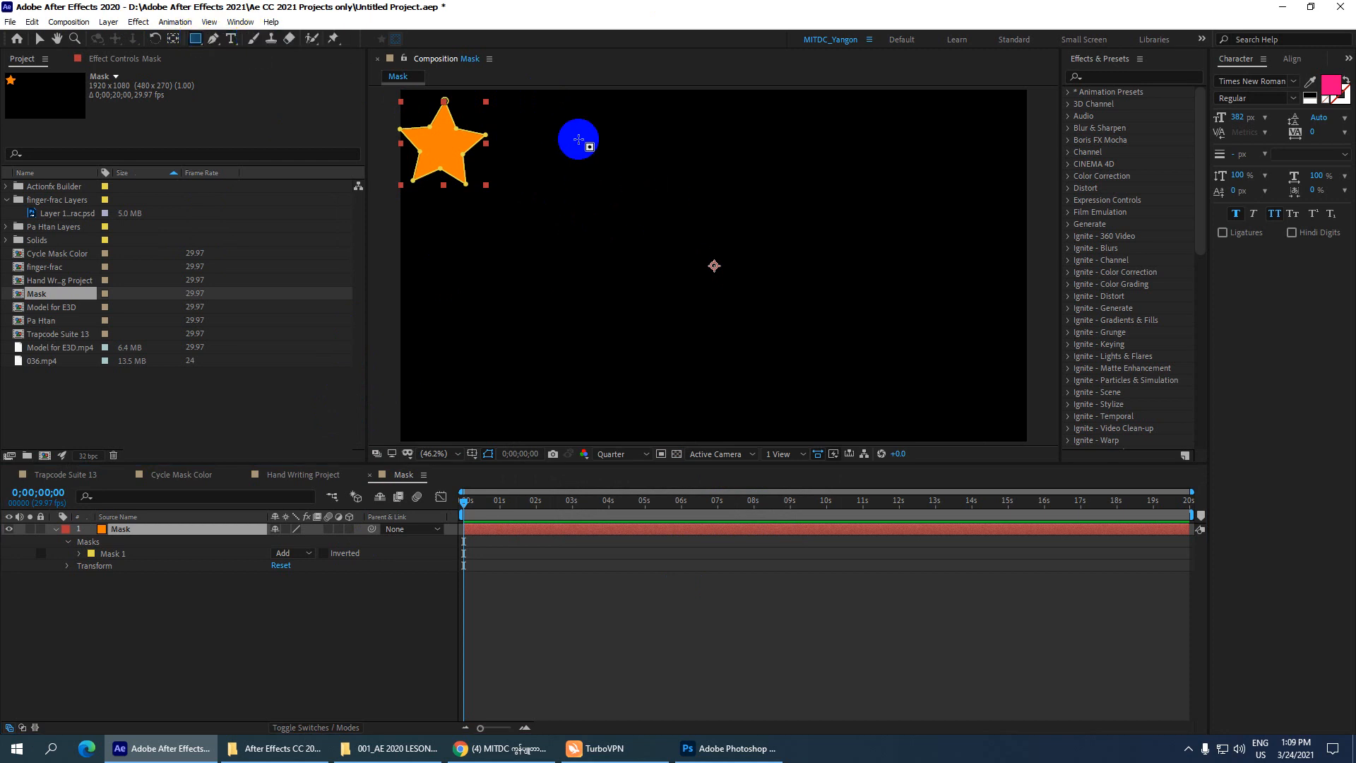
drag(570, 139, 698, 223)
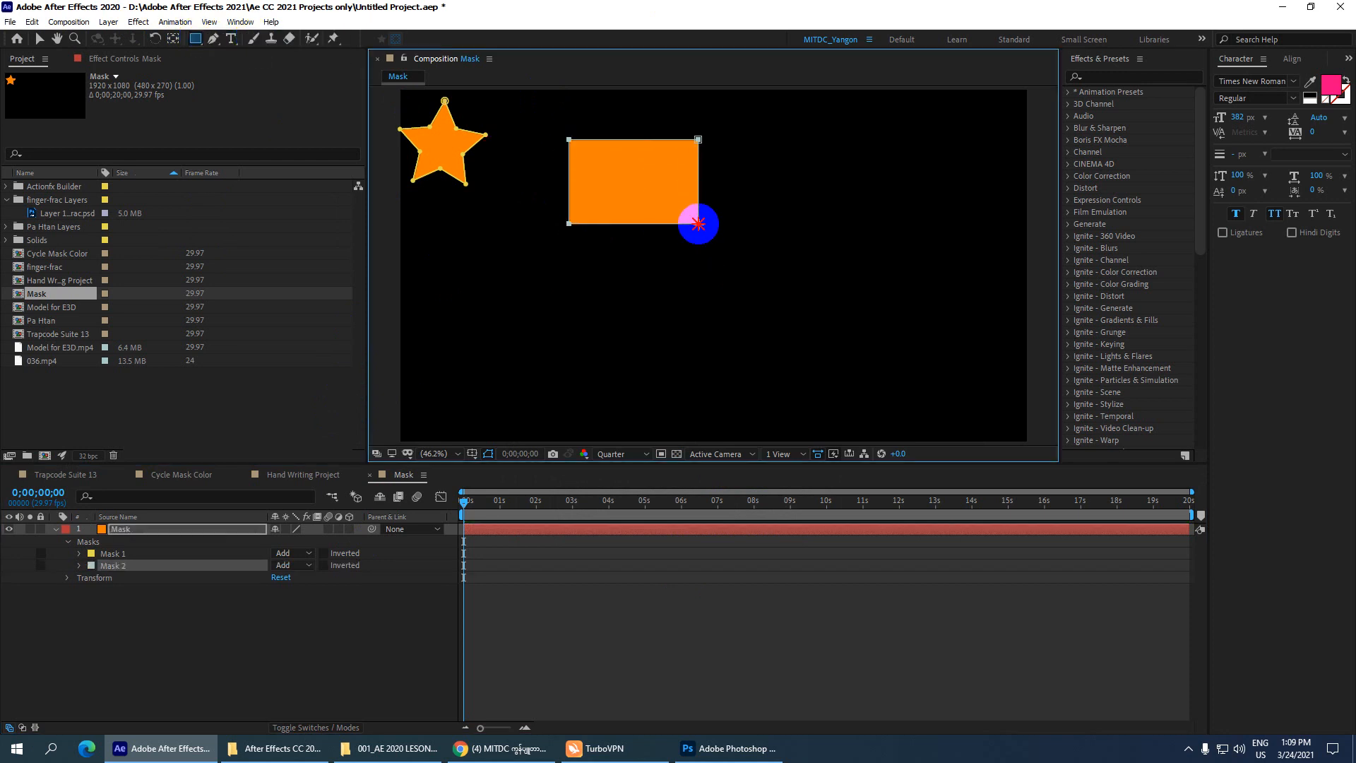
click(40, 38)
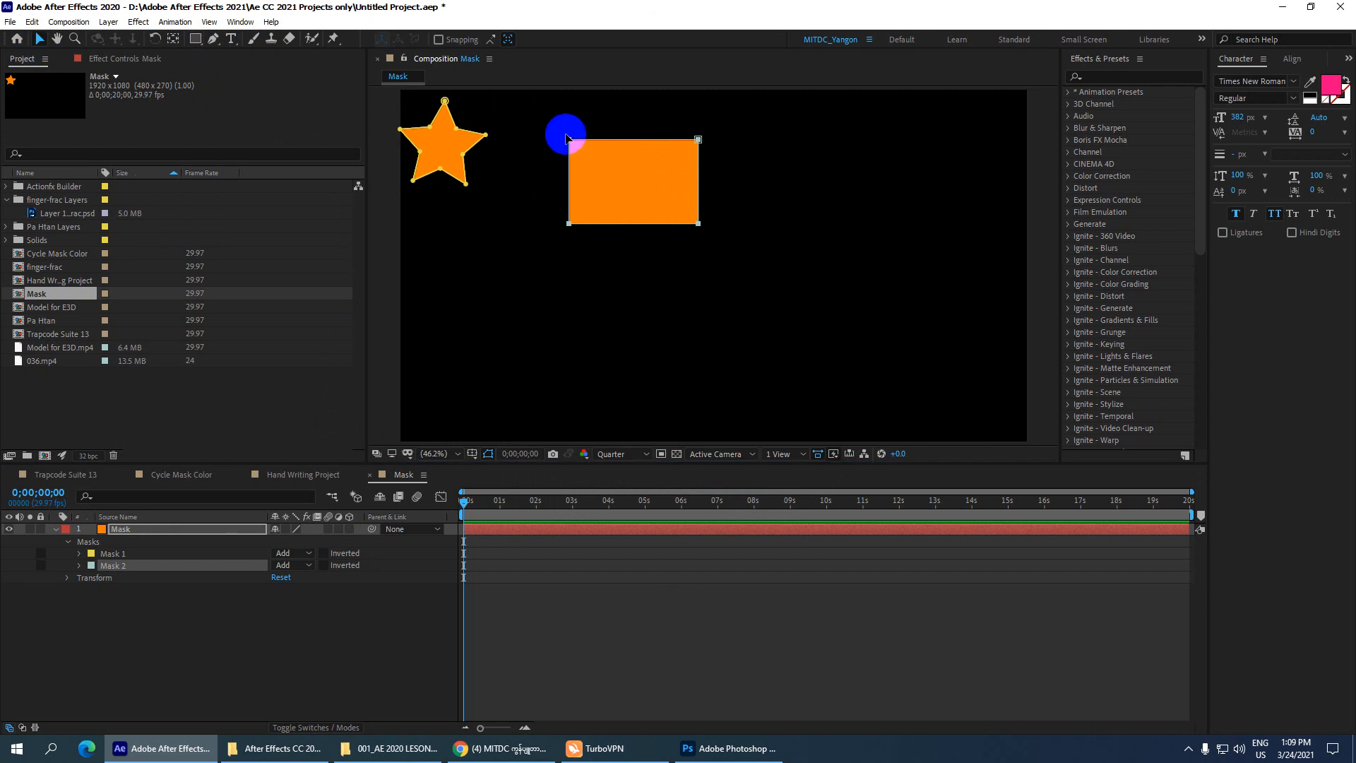
drag(571, 142, 518, 109)
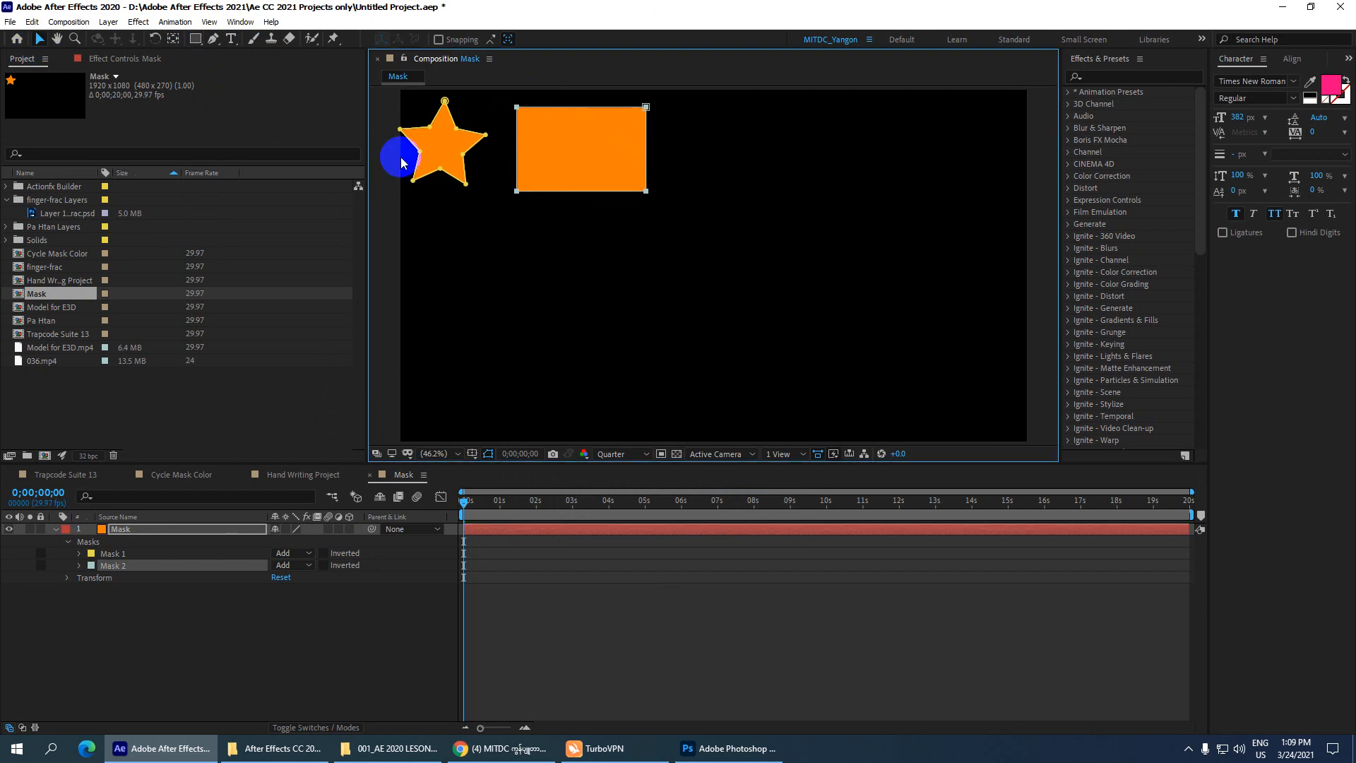
drag(196, 39, 247, 85)
drag(711, 114, 790, 198)
click(39, 38)
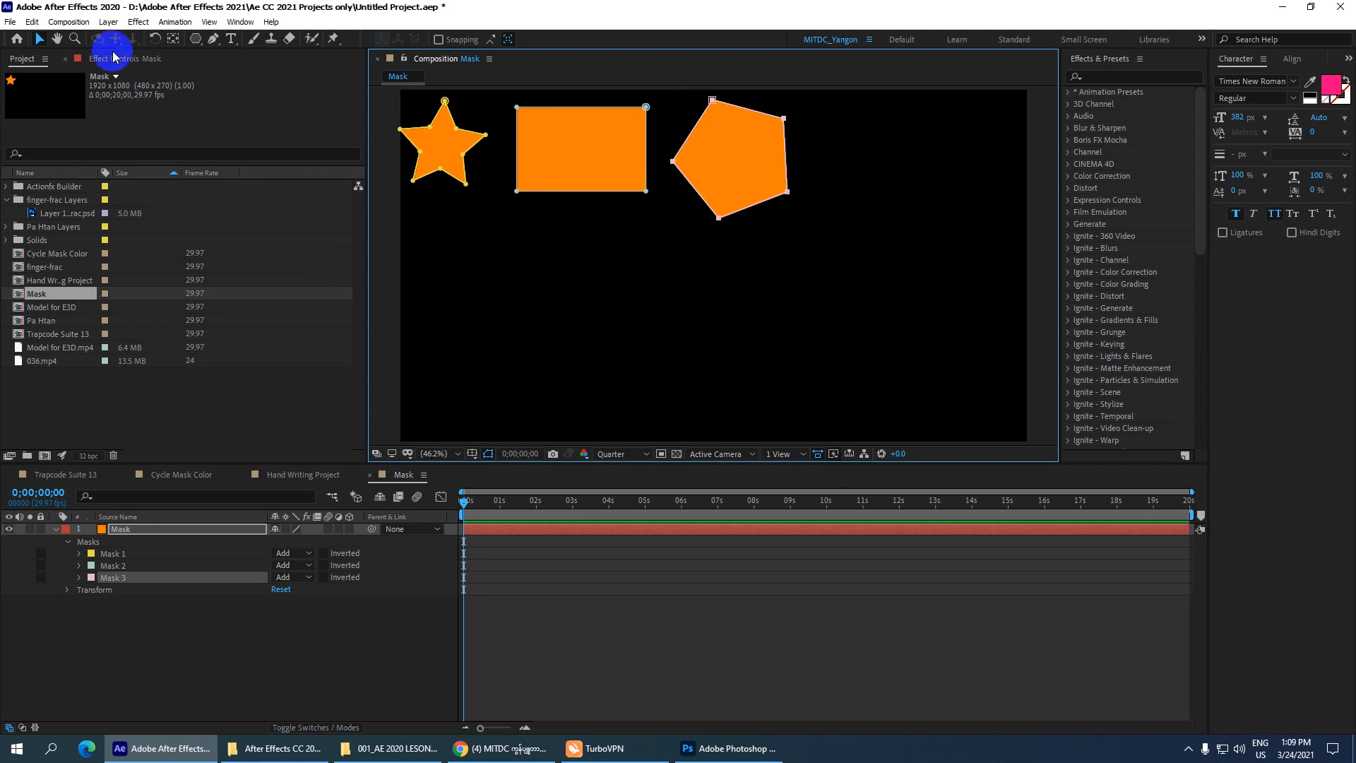
Add a circular mask below the rectangle and a rounded rectangle mask below the pentagon on the Mask solid.
click(196, 41)
drag(198, 45, 257, 68)
drag(483, 288, 626, 394)
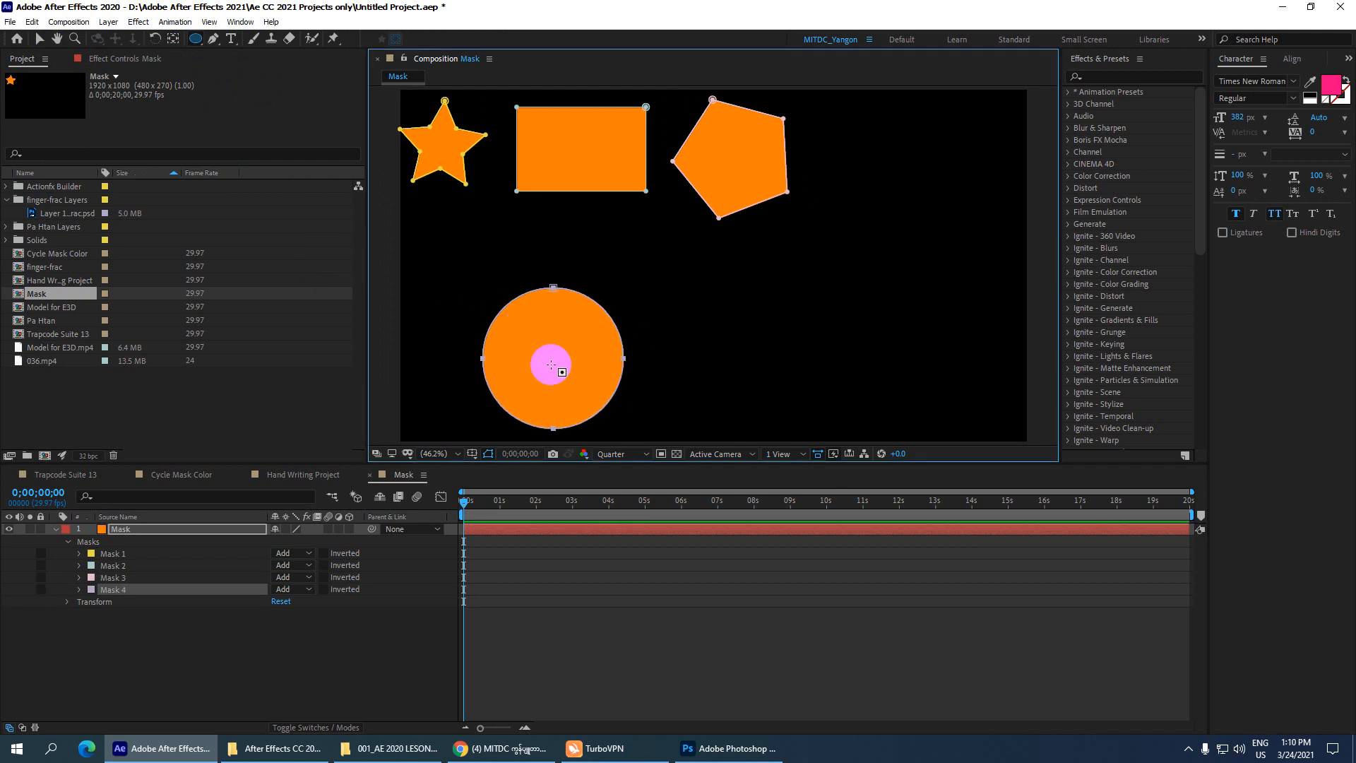
click(195, 38)
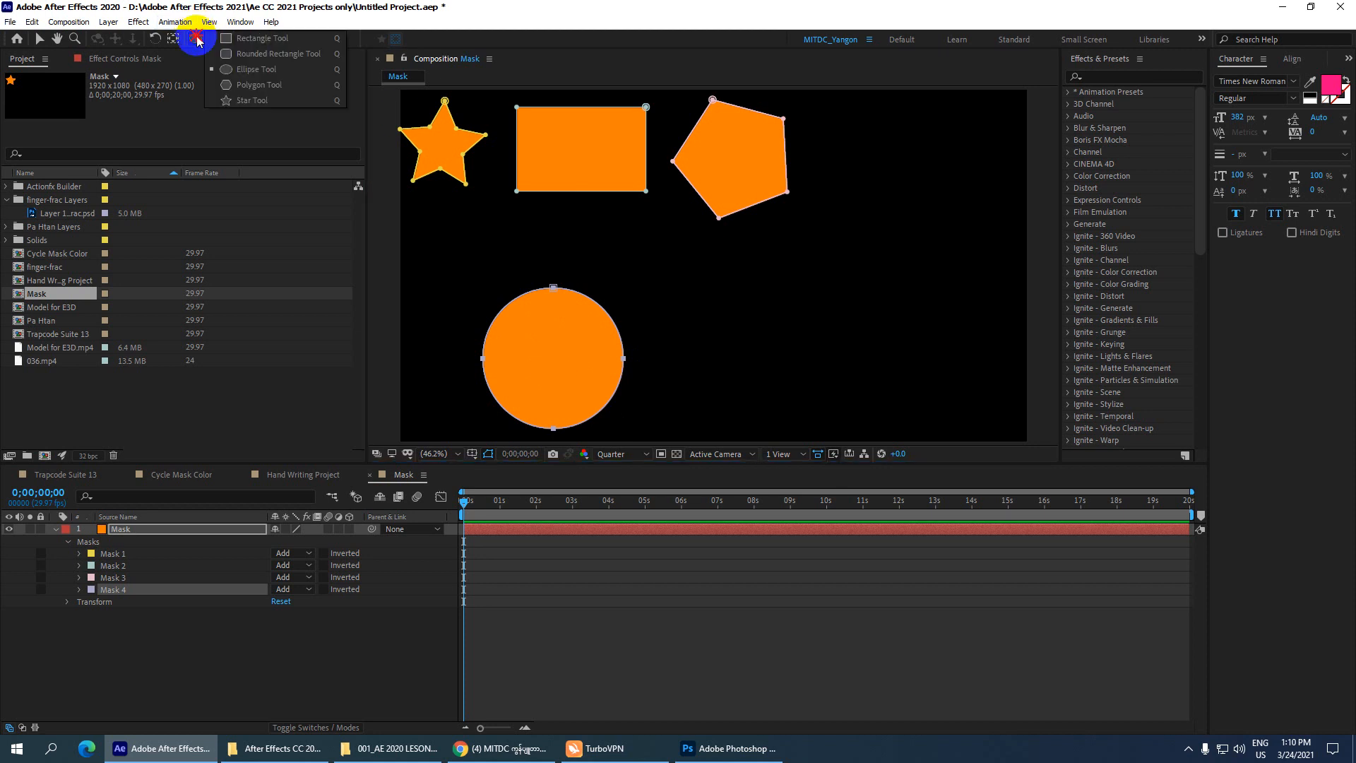
click(272, 55)
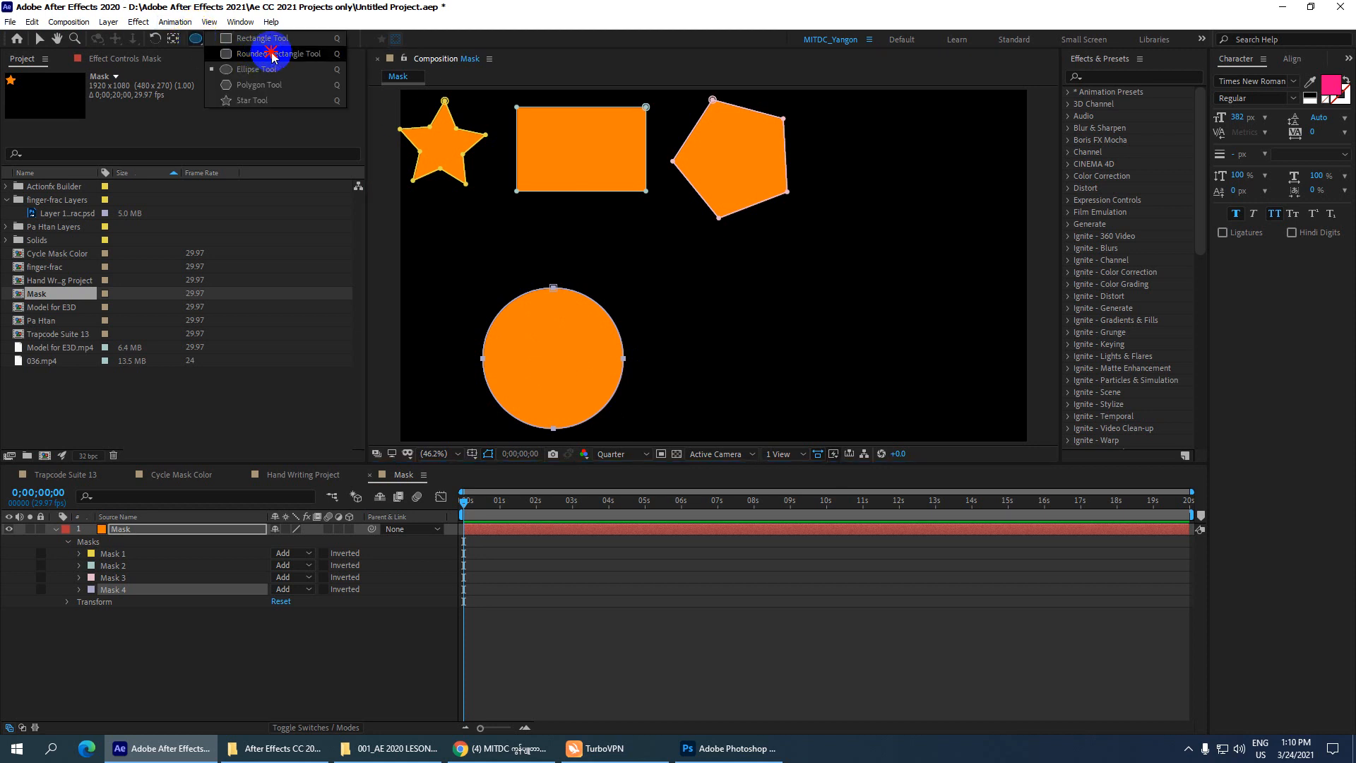
drag(726, 282, 897, 411)
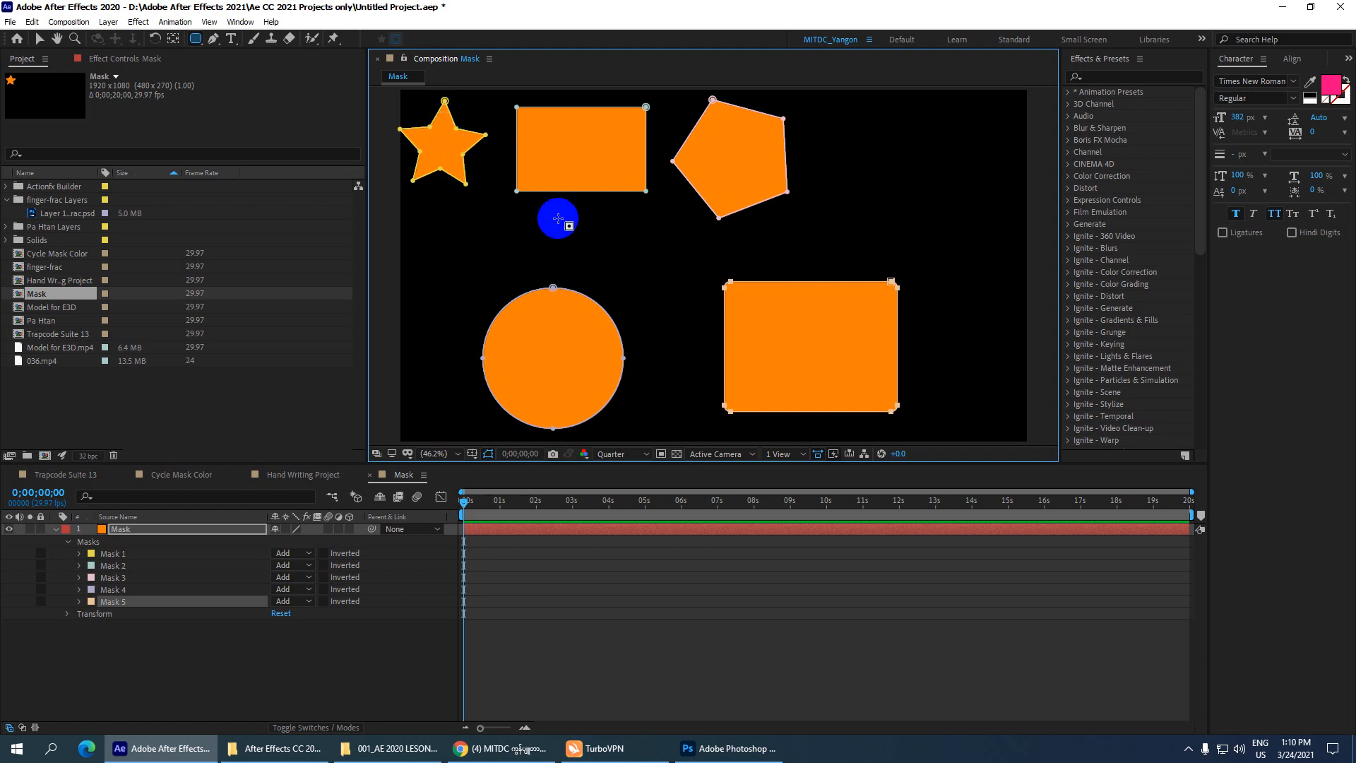
End the work area at 0;00;06;01 and trim the Mask composition to the work area.
drag(464, 502, 396, 548)
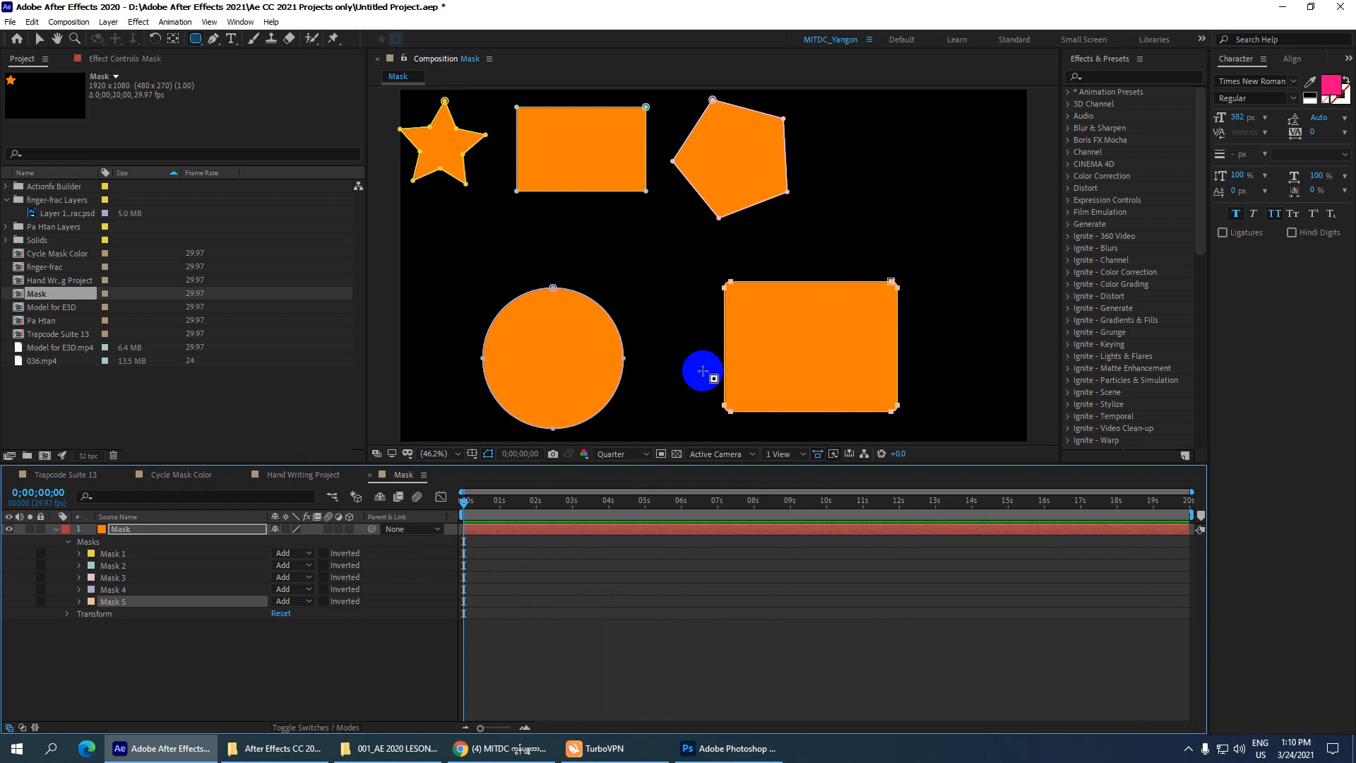
click(37, 492)
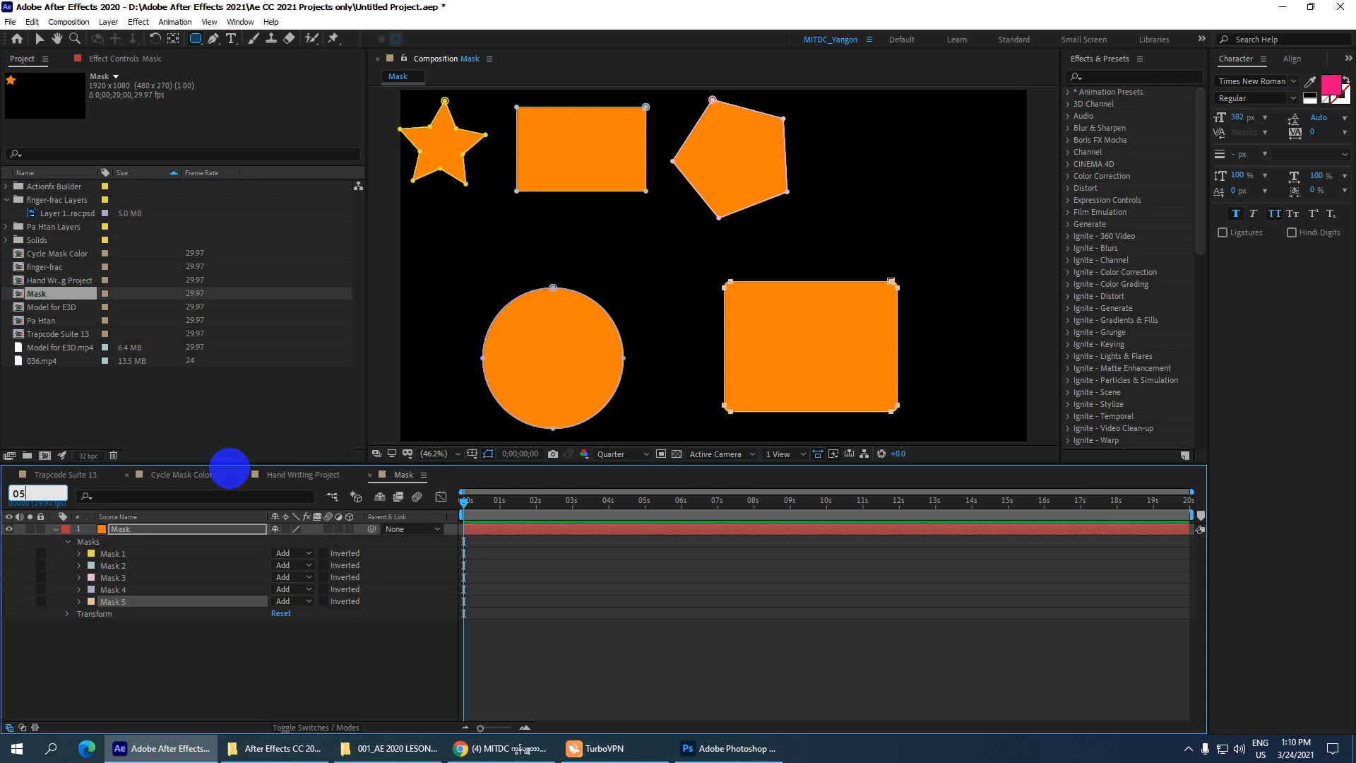
key(Return)
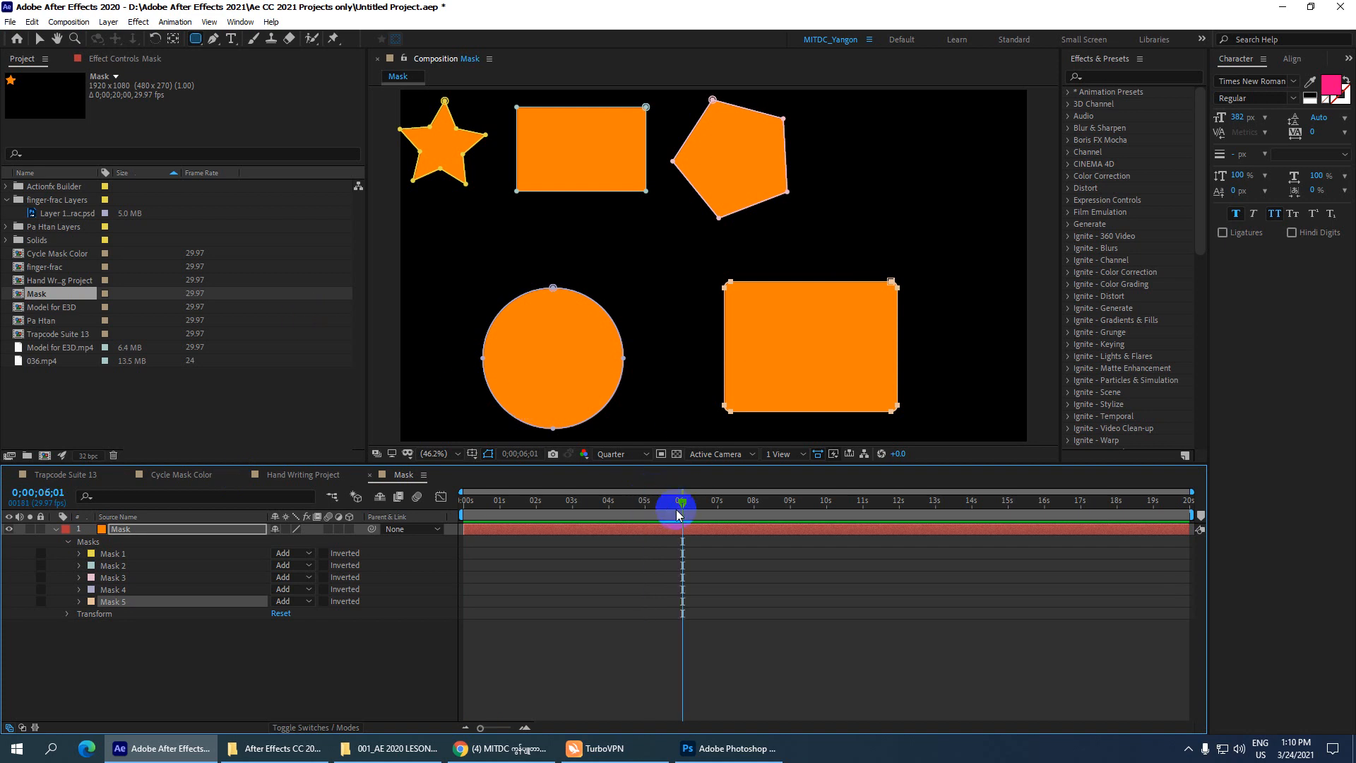
key(n)
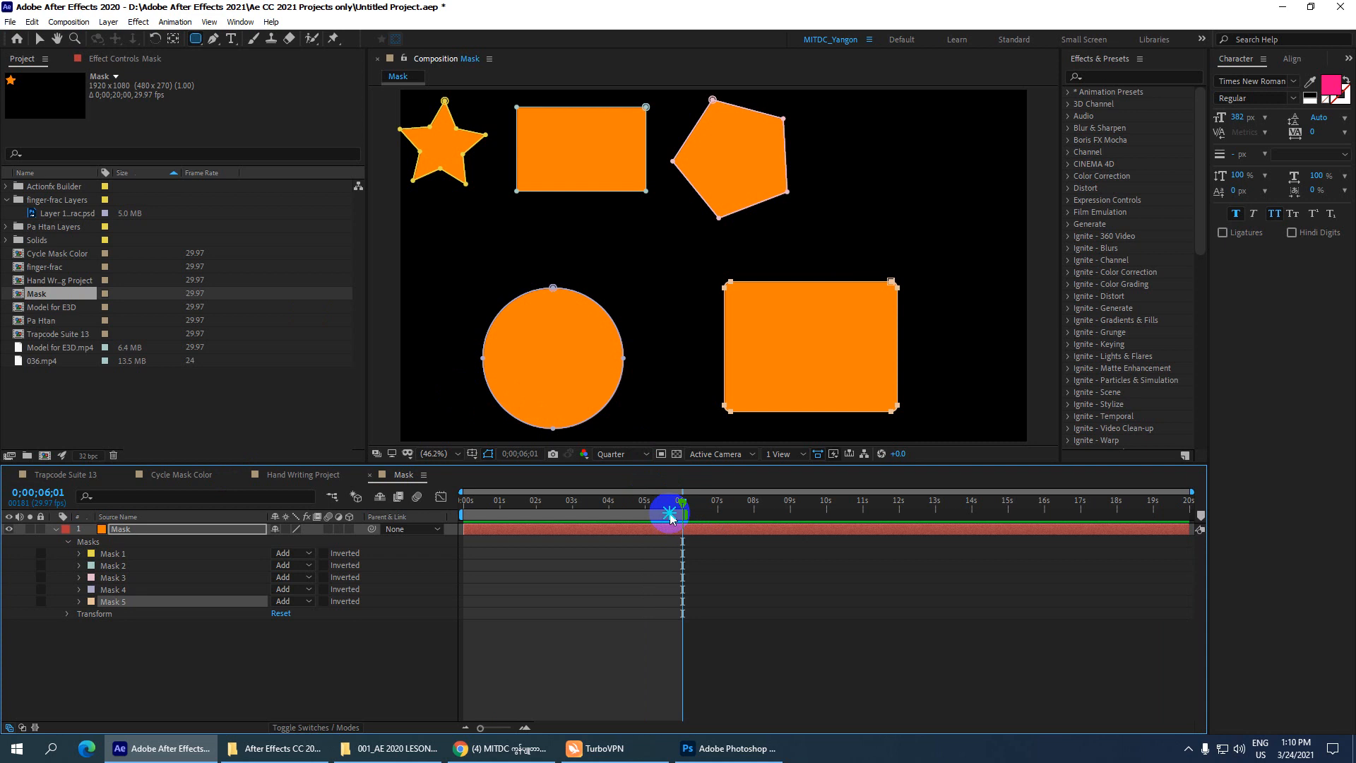
right_click(671, 519)
click(699, 551)
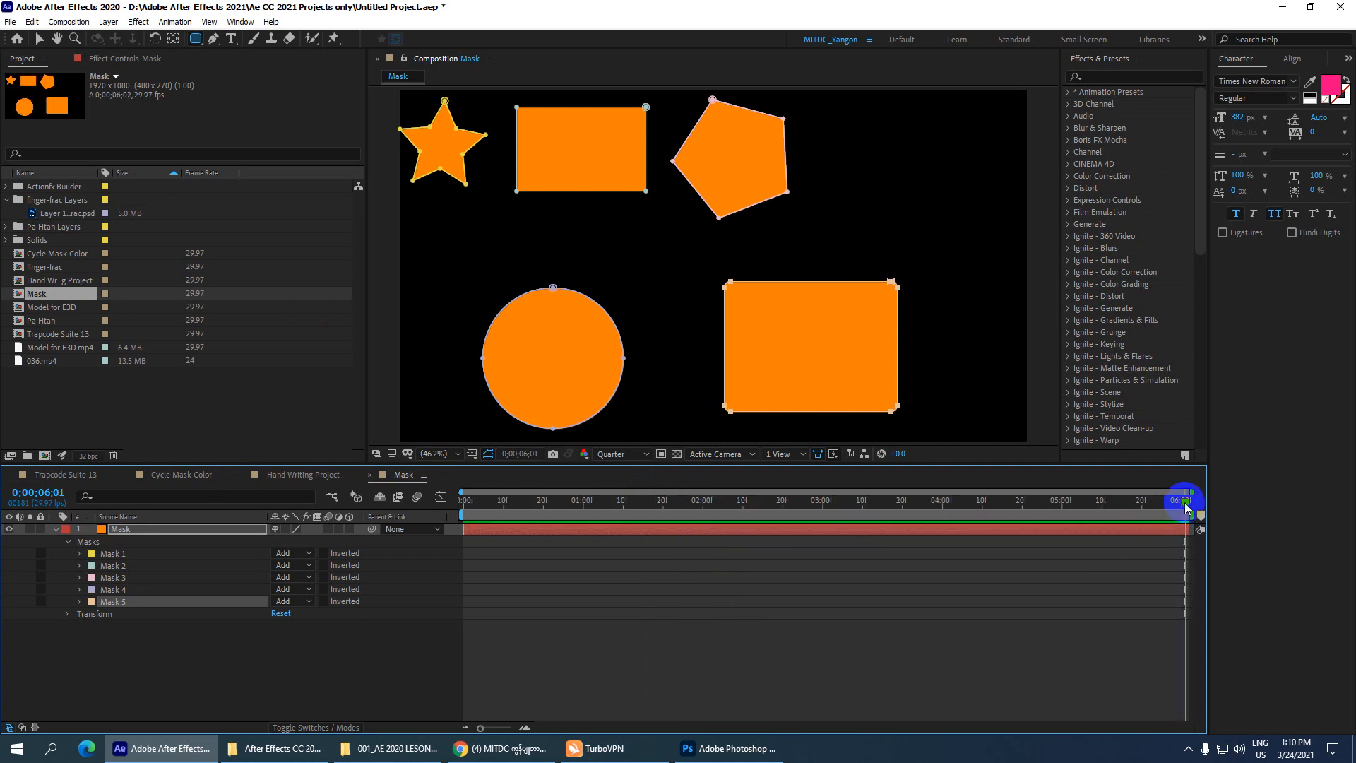
Enlarge the timeline area, expand Mask 1's properties and set a Mask Path keyframe for it at 0;00;00;00.
drag(1185, 503, 728, 523)
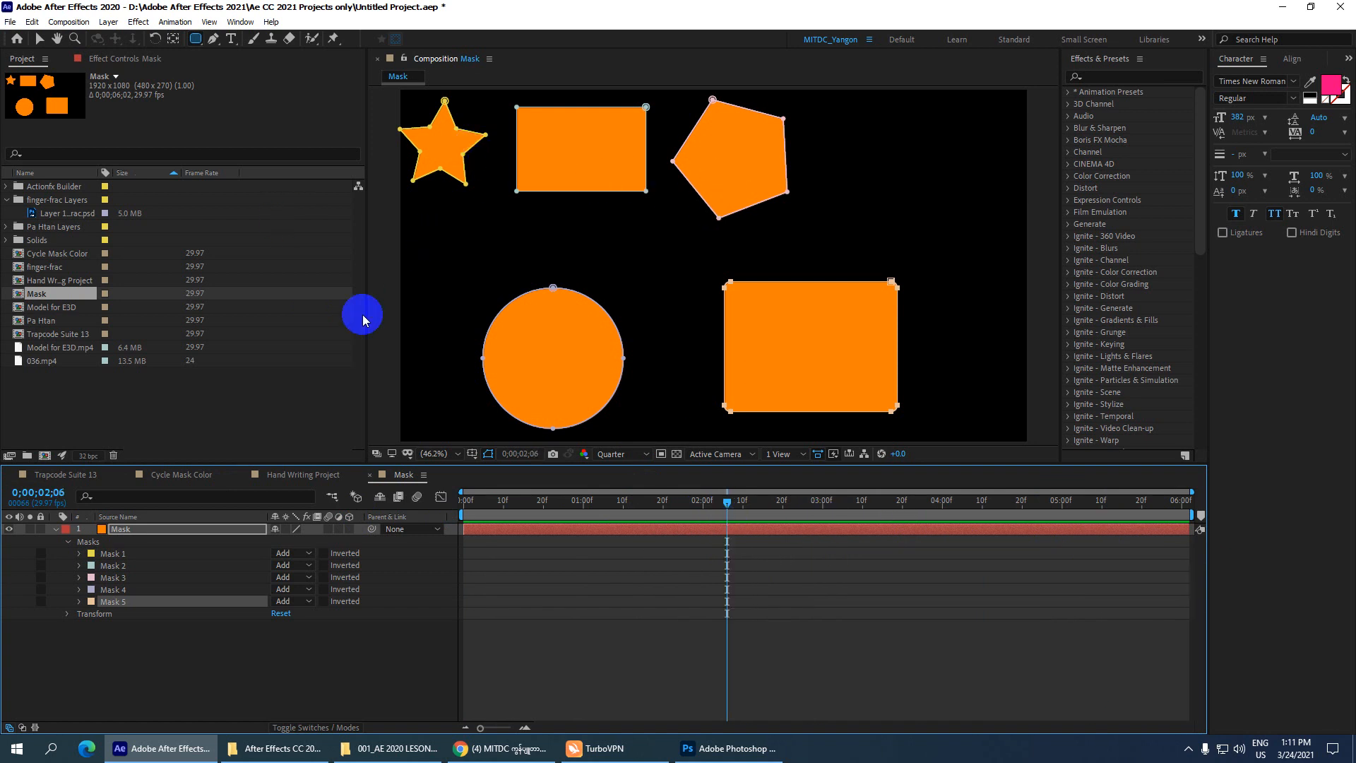
click(69, 557)
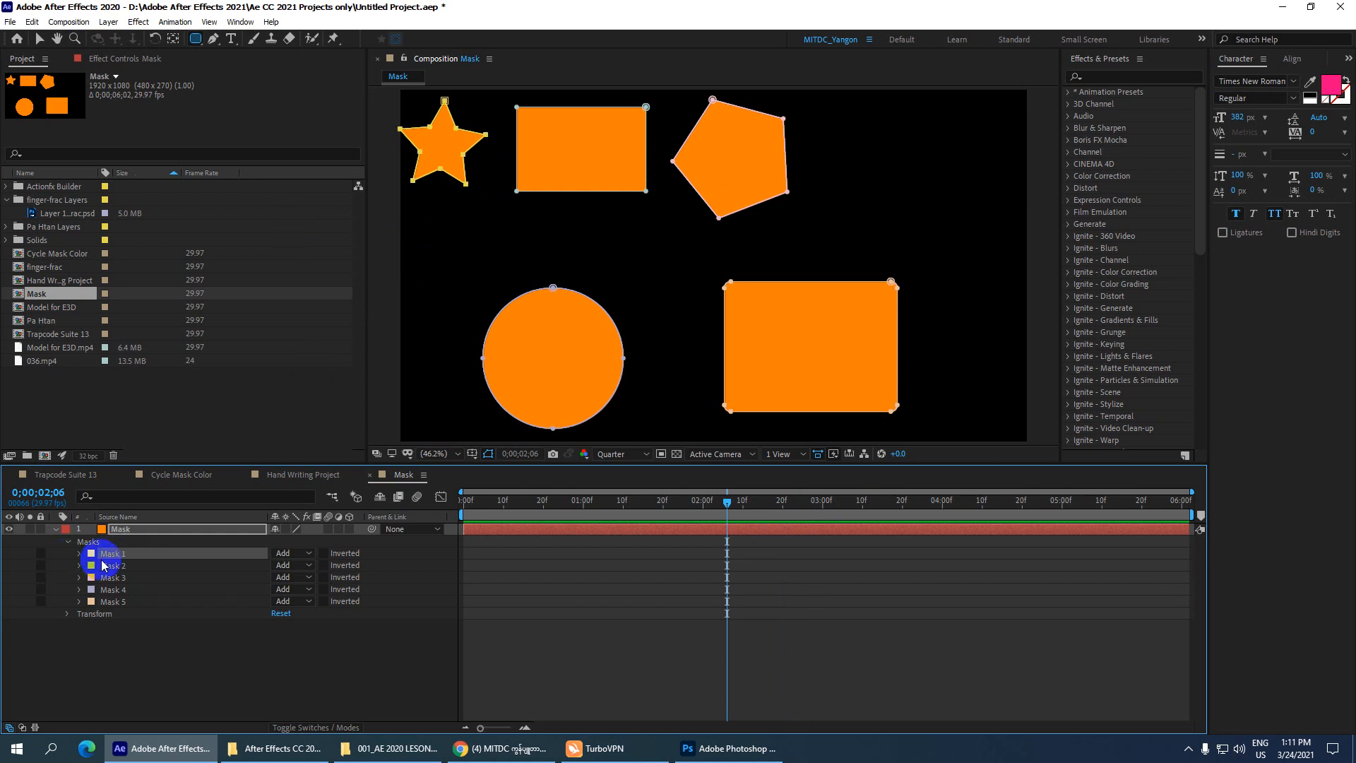
click(80, 555)
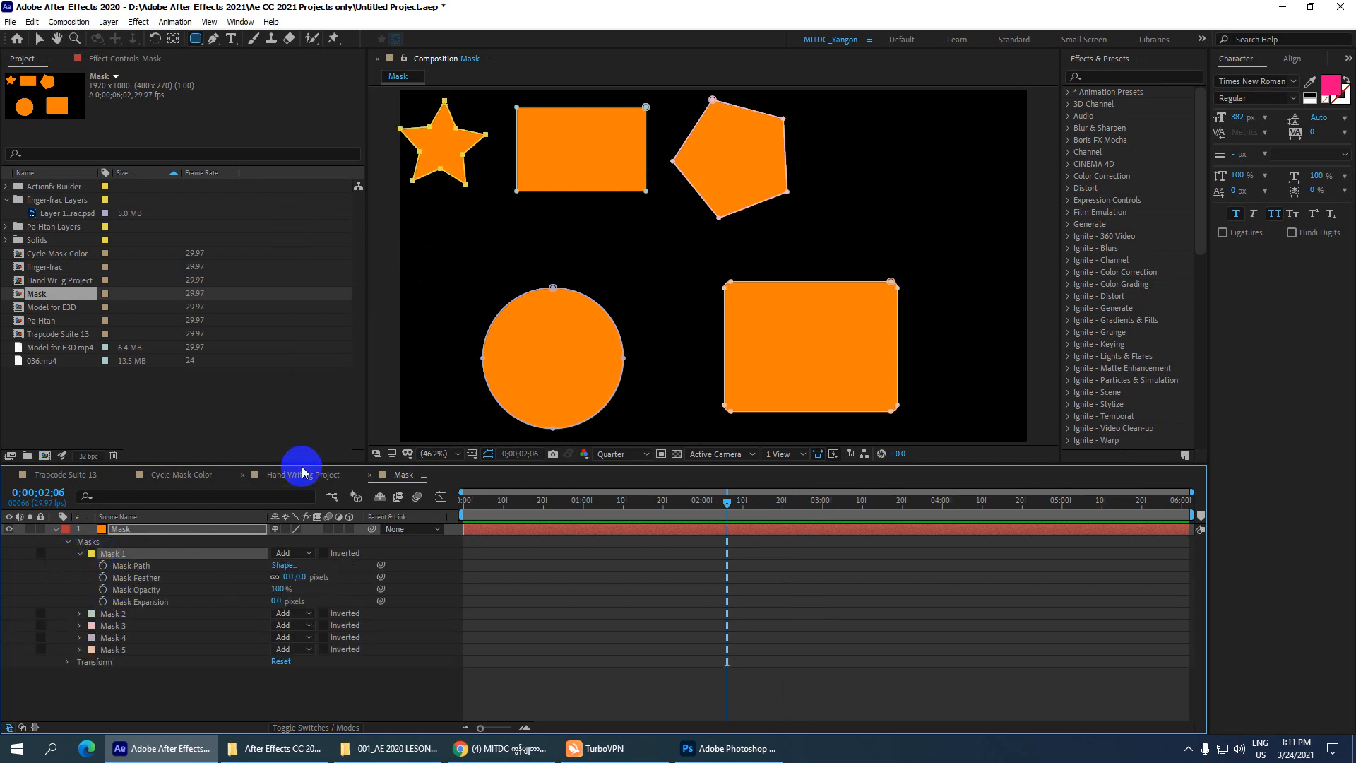
drag(302, 462, 291, 374)
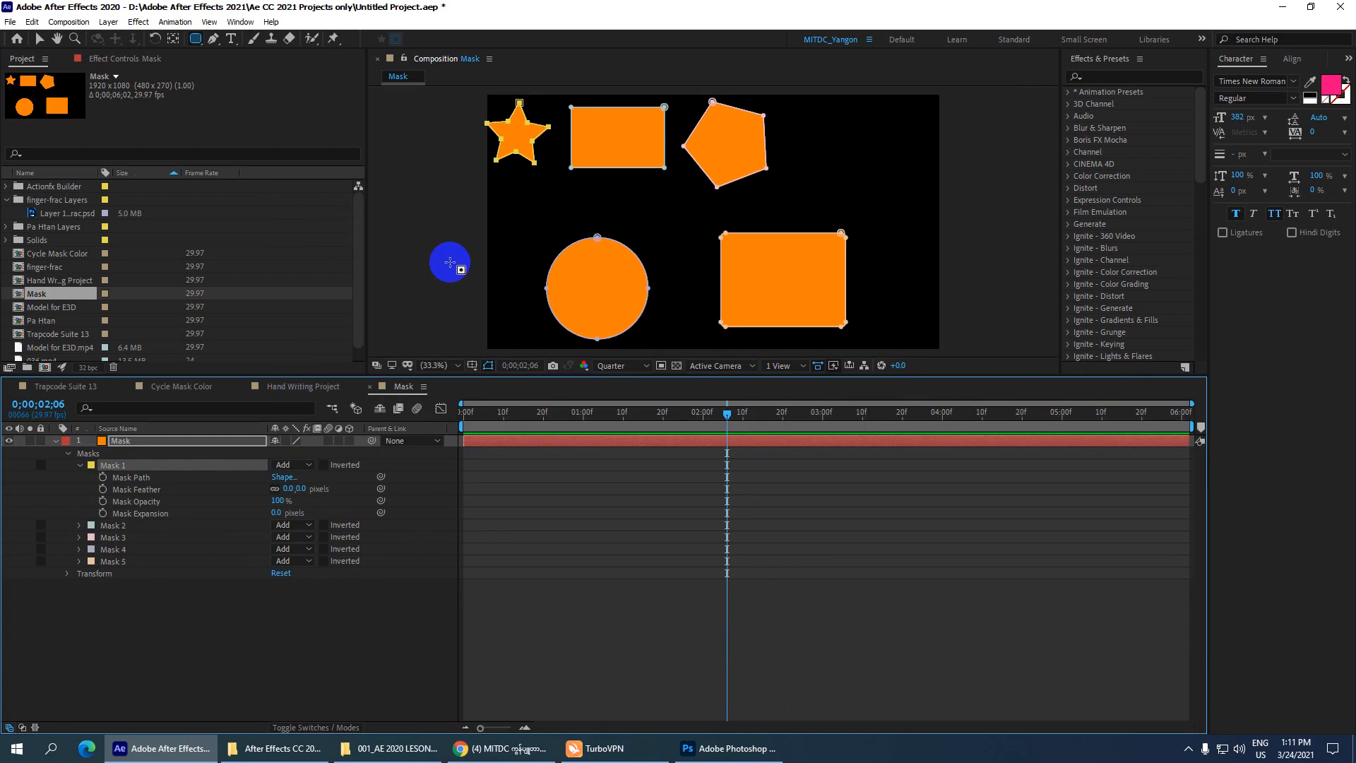
drag(727, 414, 340, 422)
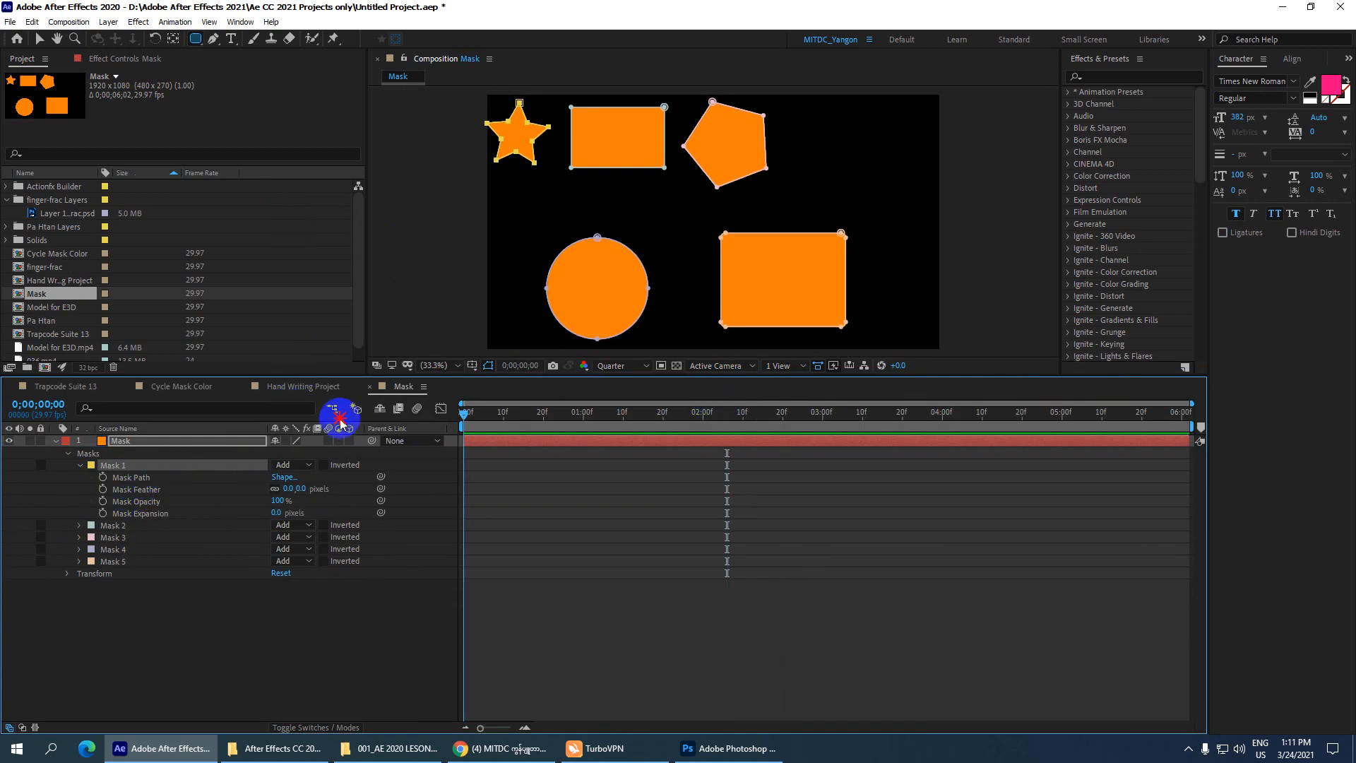
click(103, 478)
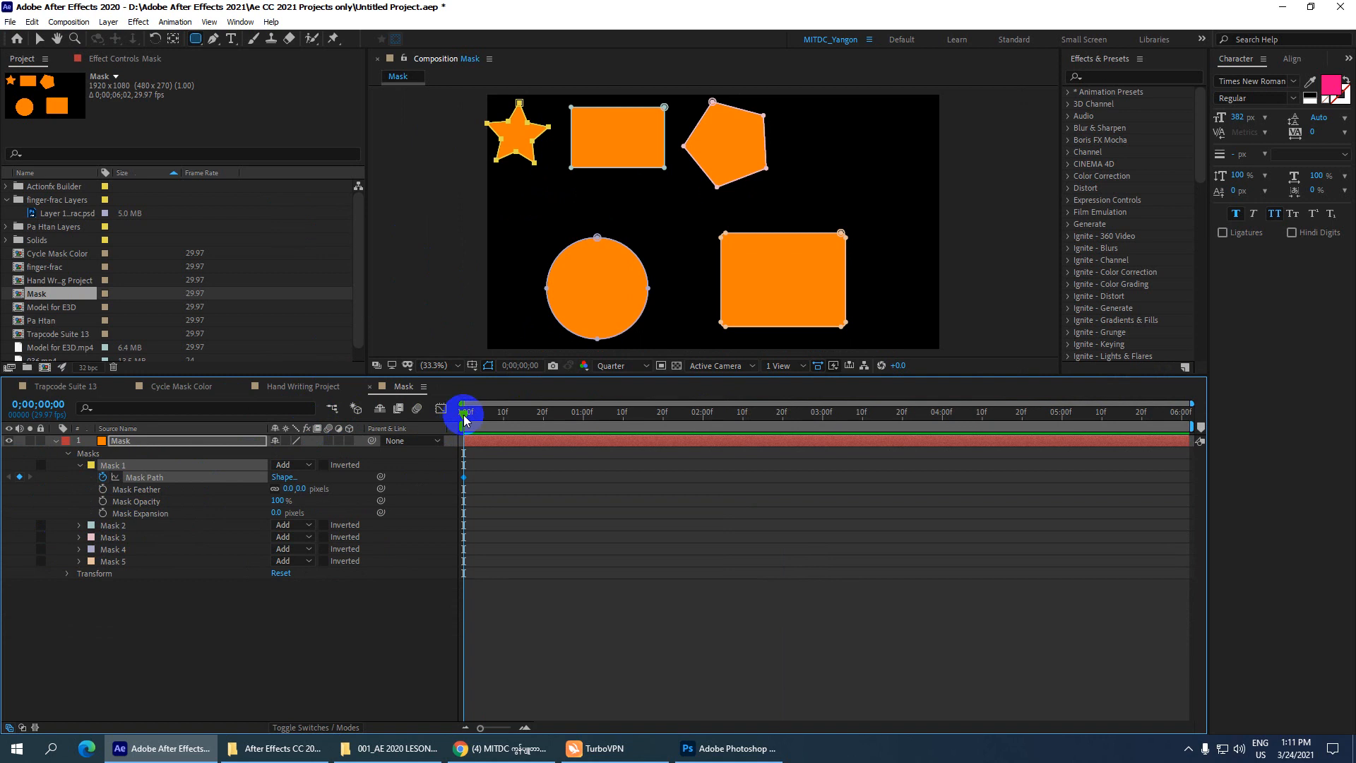
Copy Mask 2's path and paste it into Mask 1's Mask Path as a keyframe at 0;00;01;00.
click(53, 409)
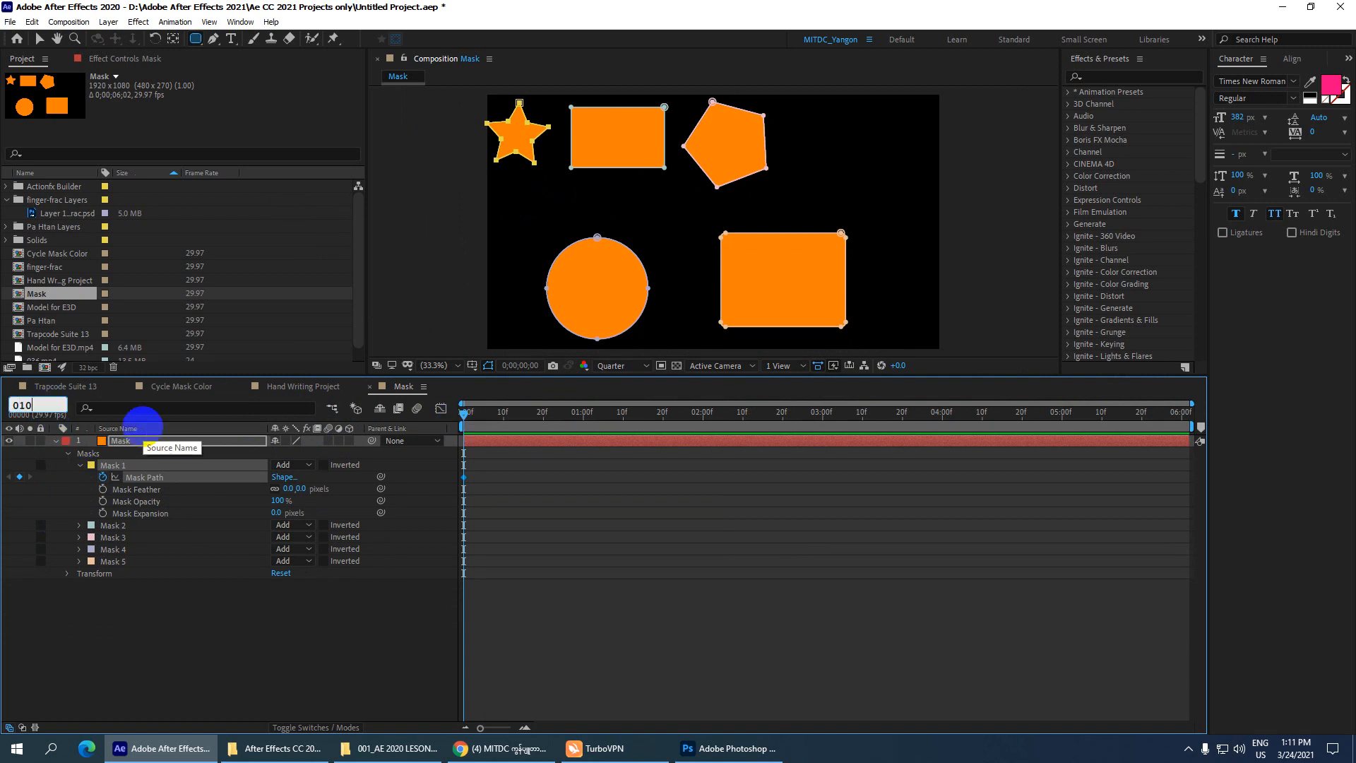
key(Return)
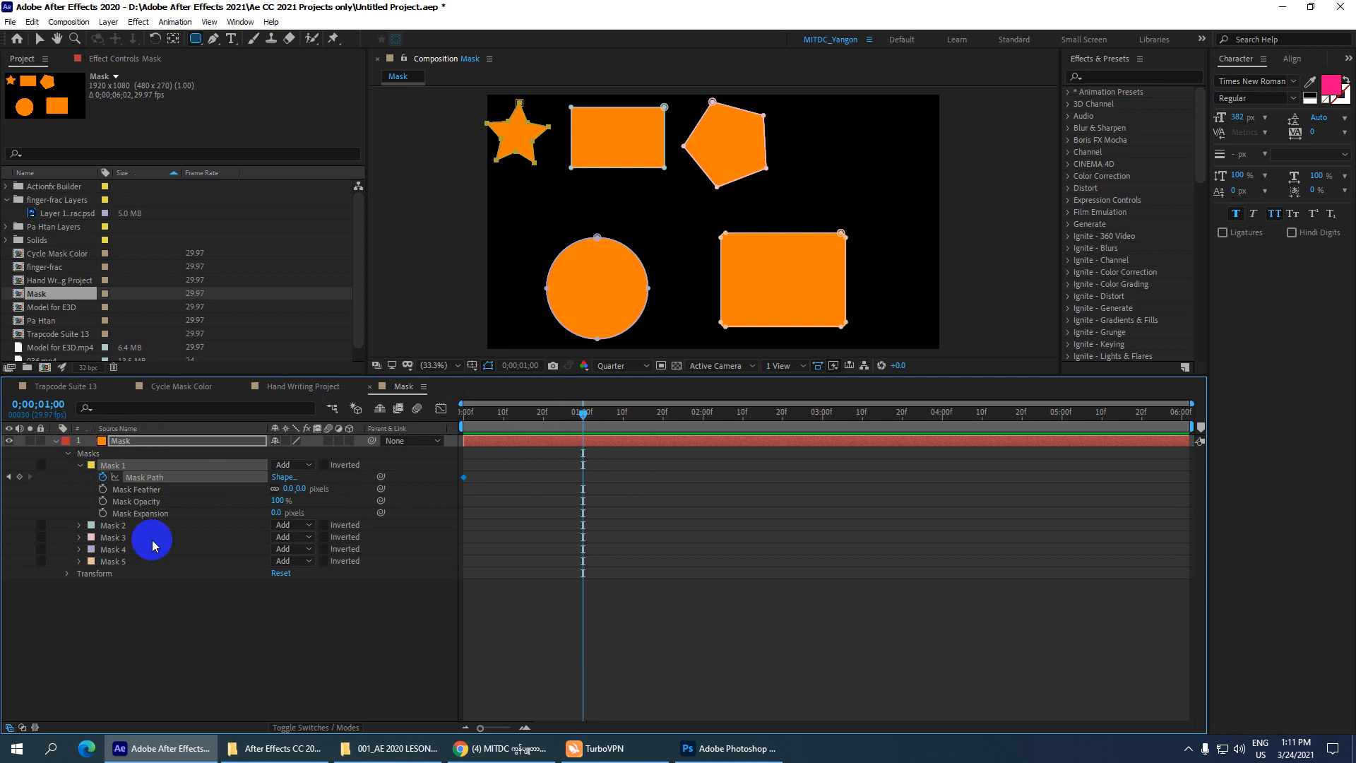
click(78, 527)
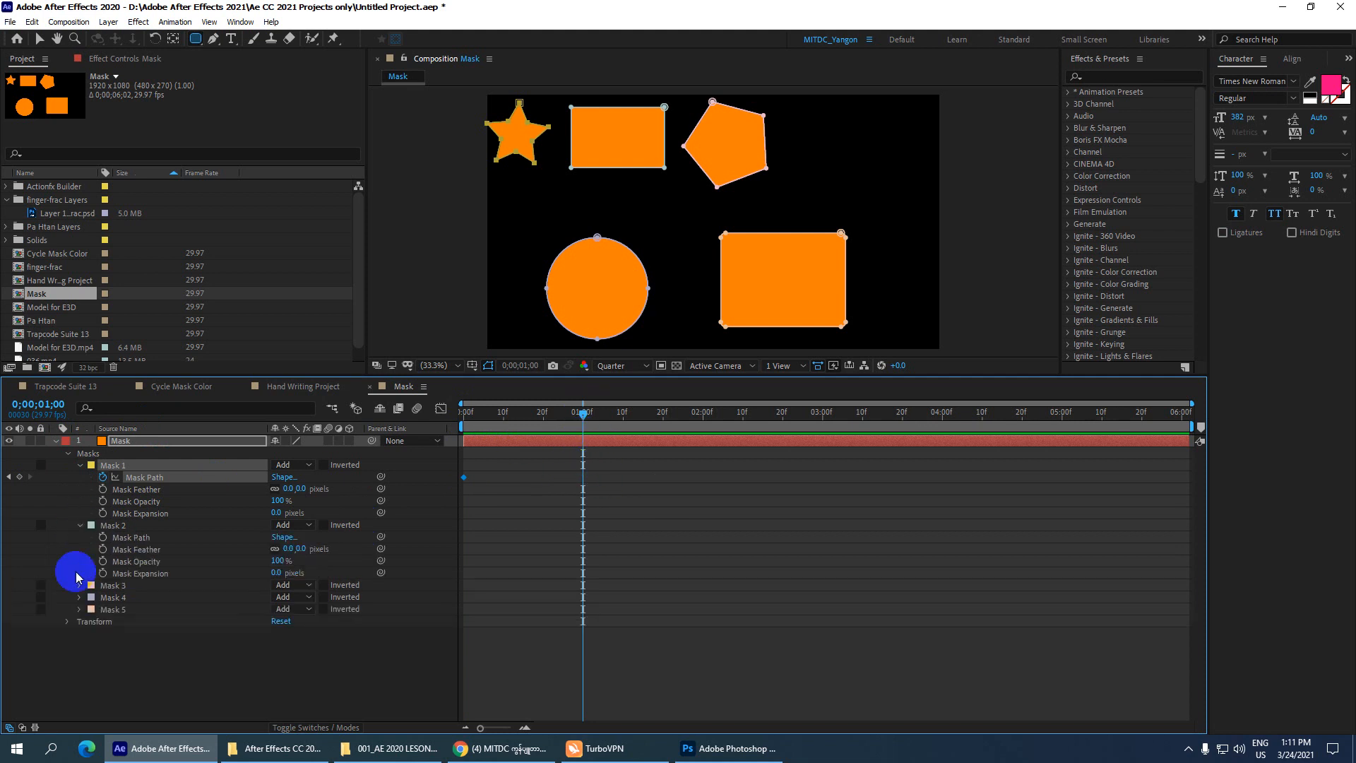
click(139, 539)
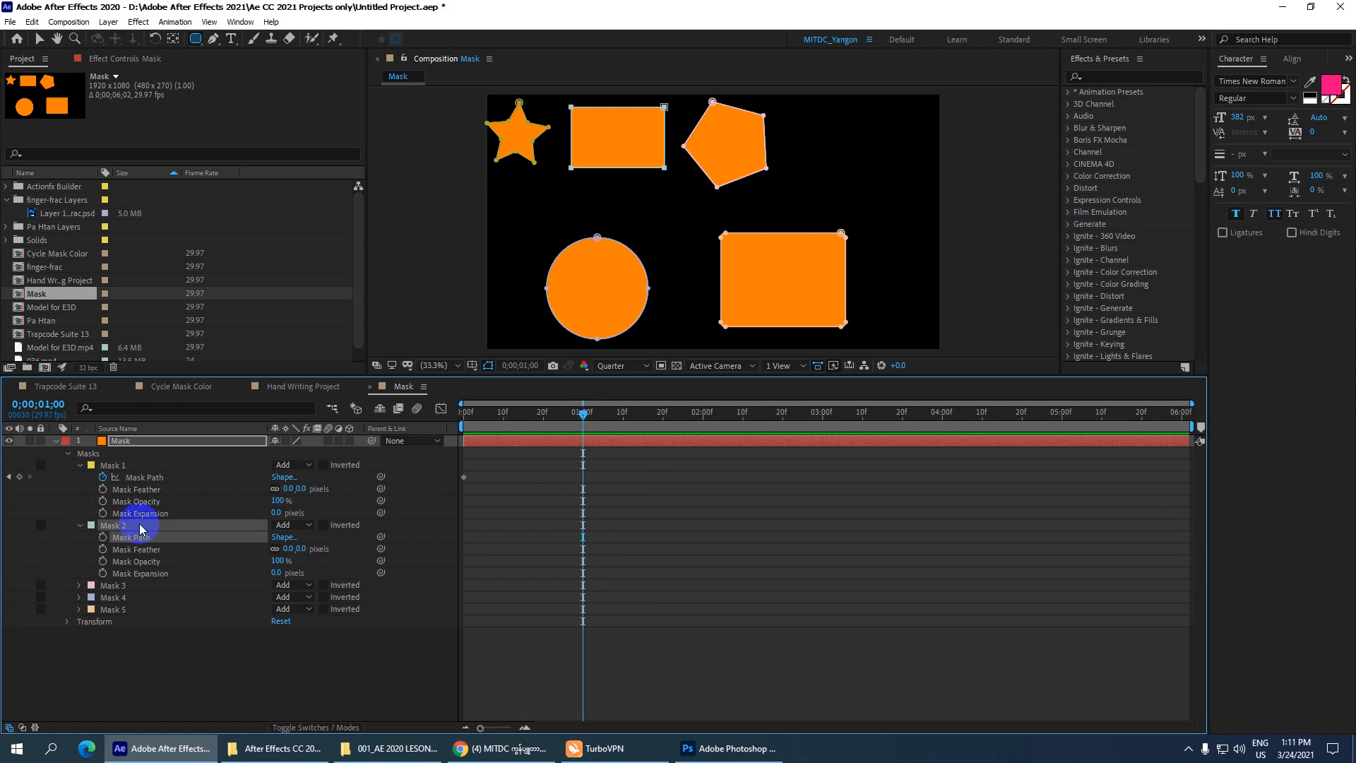
click(32, 22)
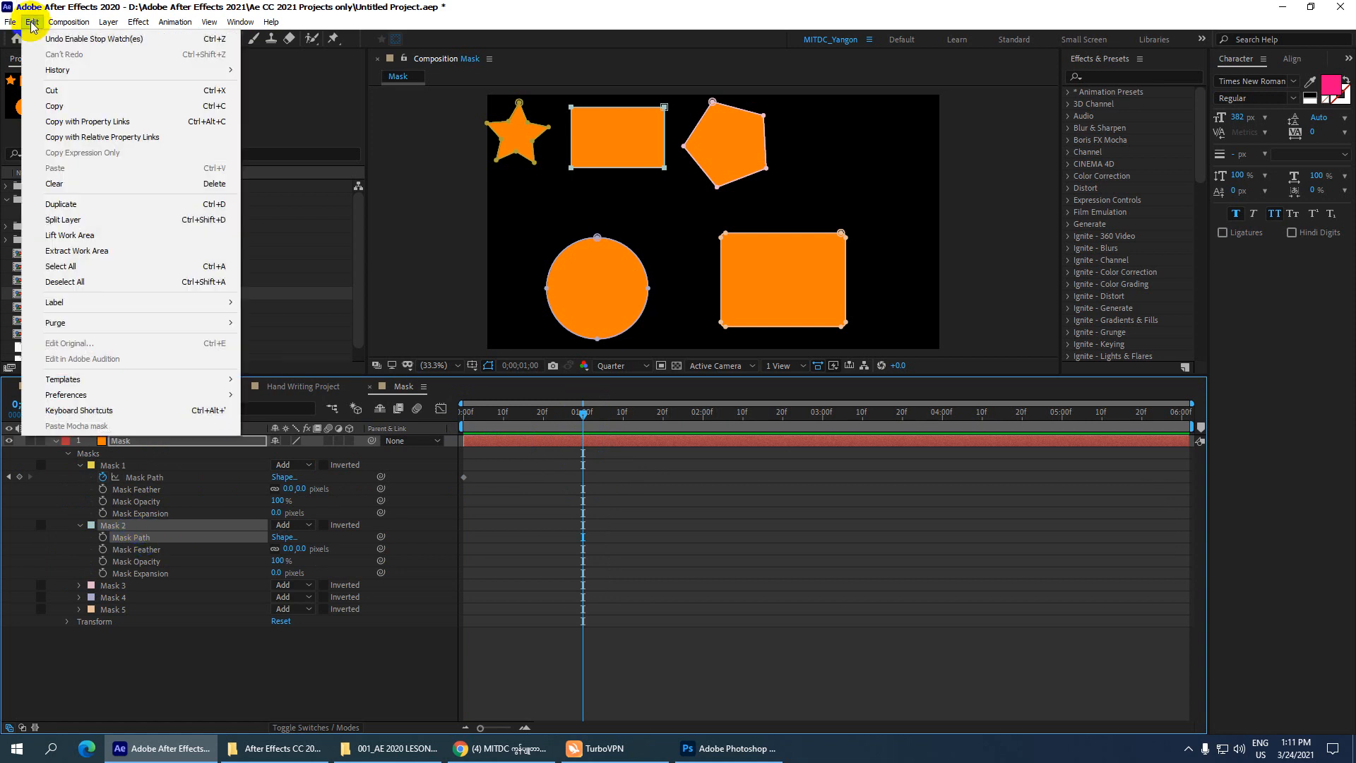
click(56, 106)
click(143, 478)
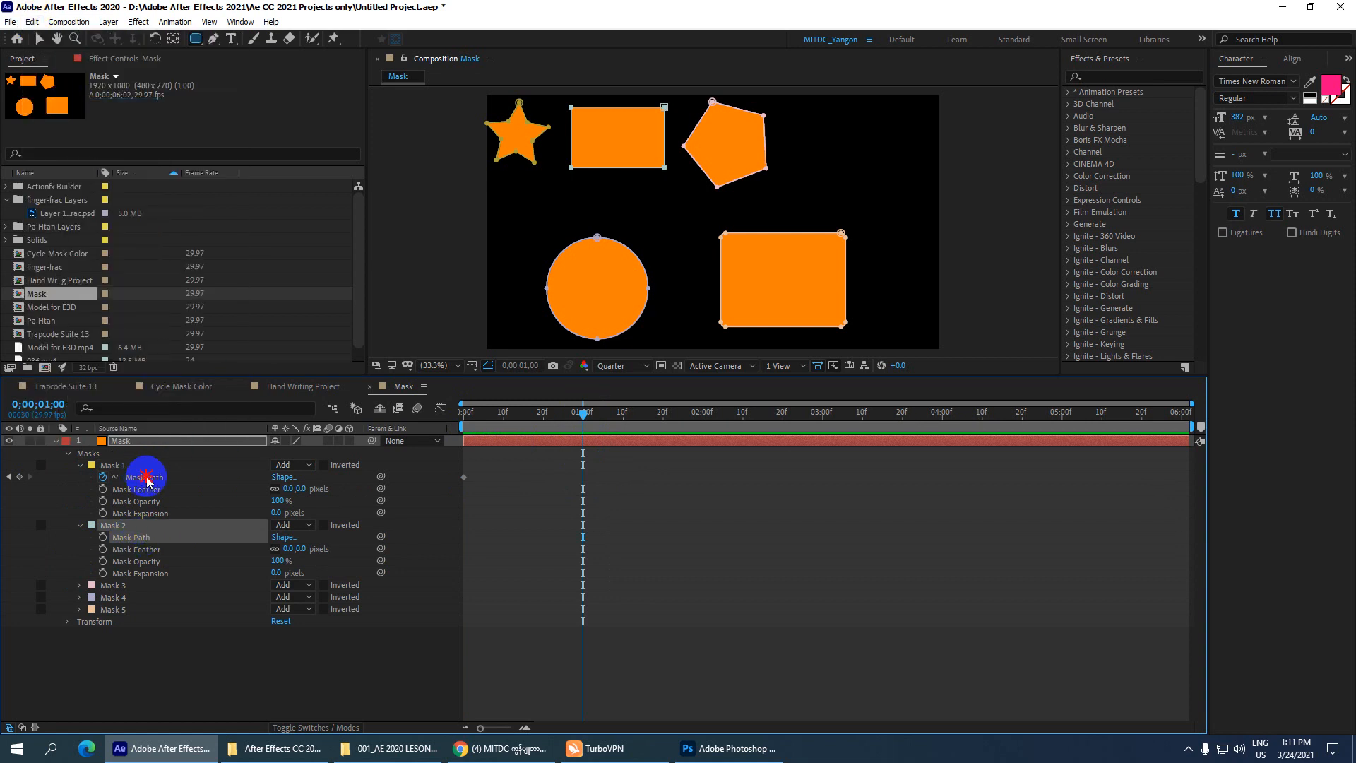
click(32, 22)
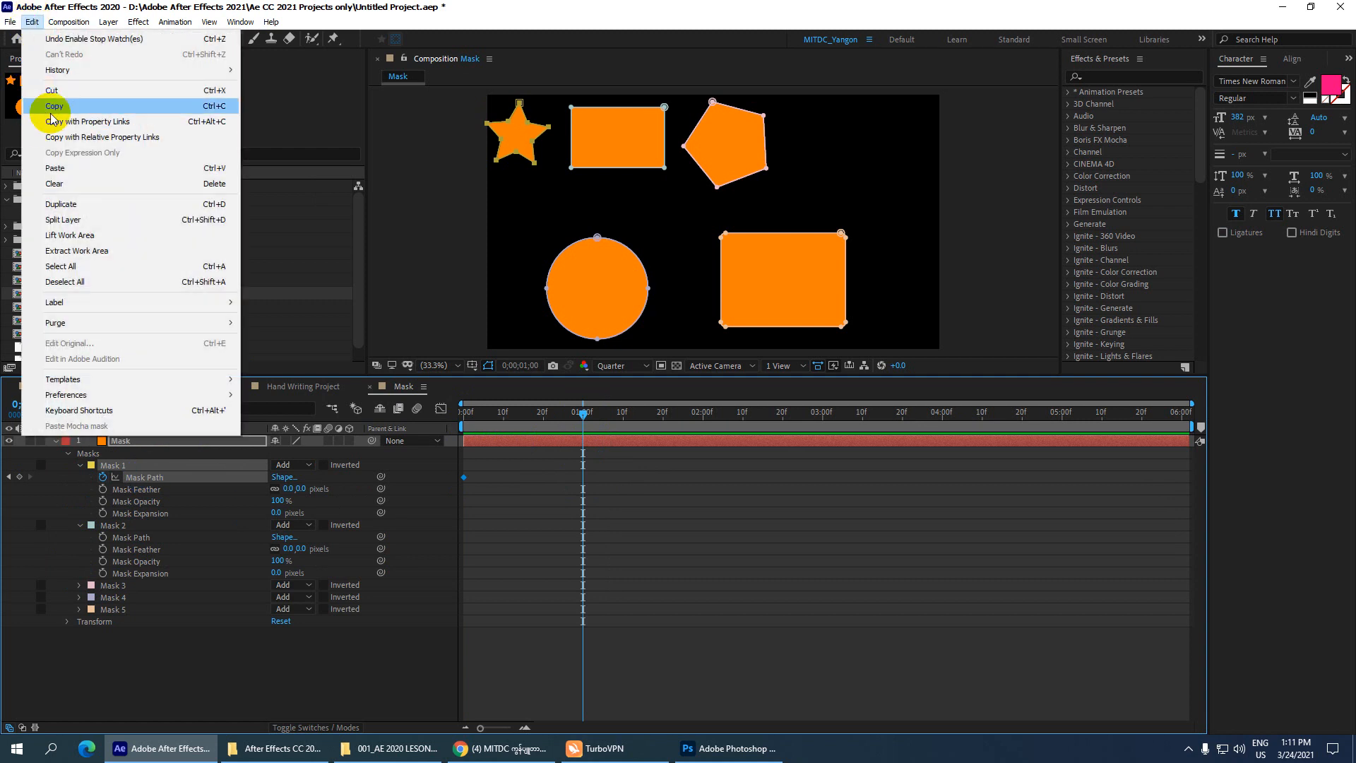
click(89, 168)
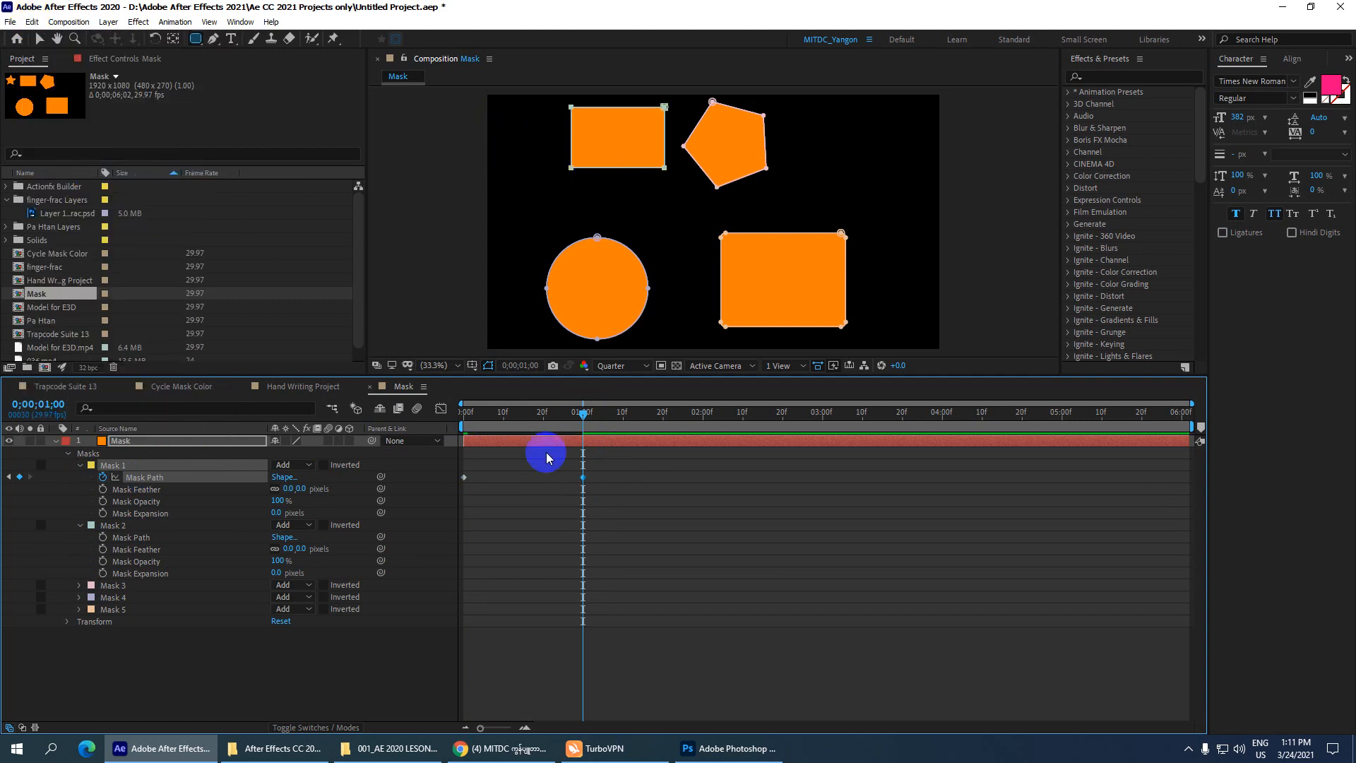
Set Mask 2's opacity to 0% and preview the star-to-rectangle morph from the start of the composition.
drag(588, 413, 411, 439)
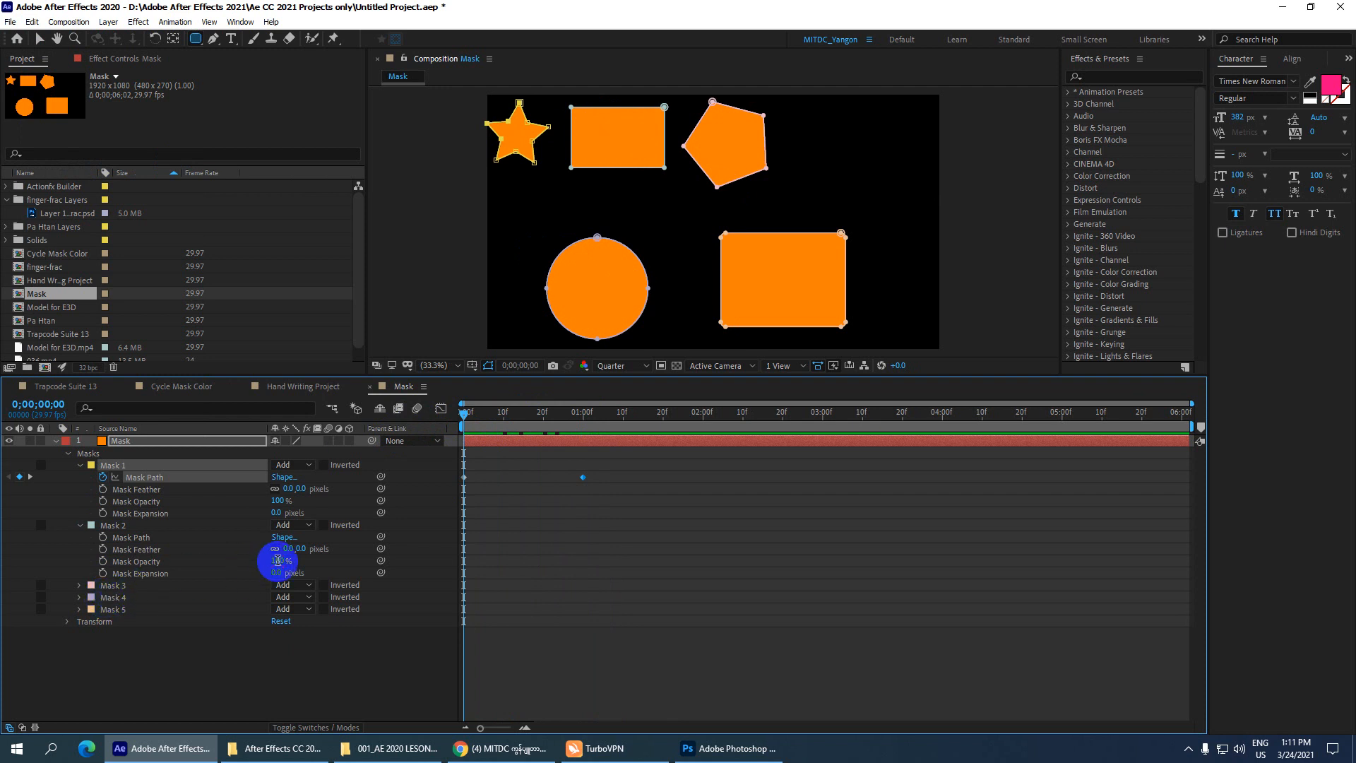
text(0)
key(Return)
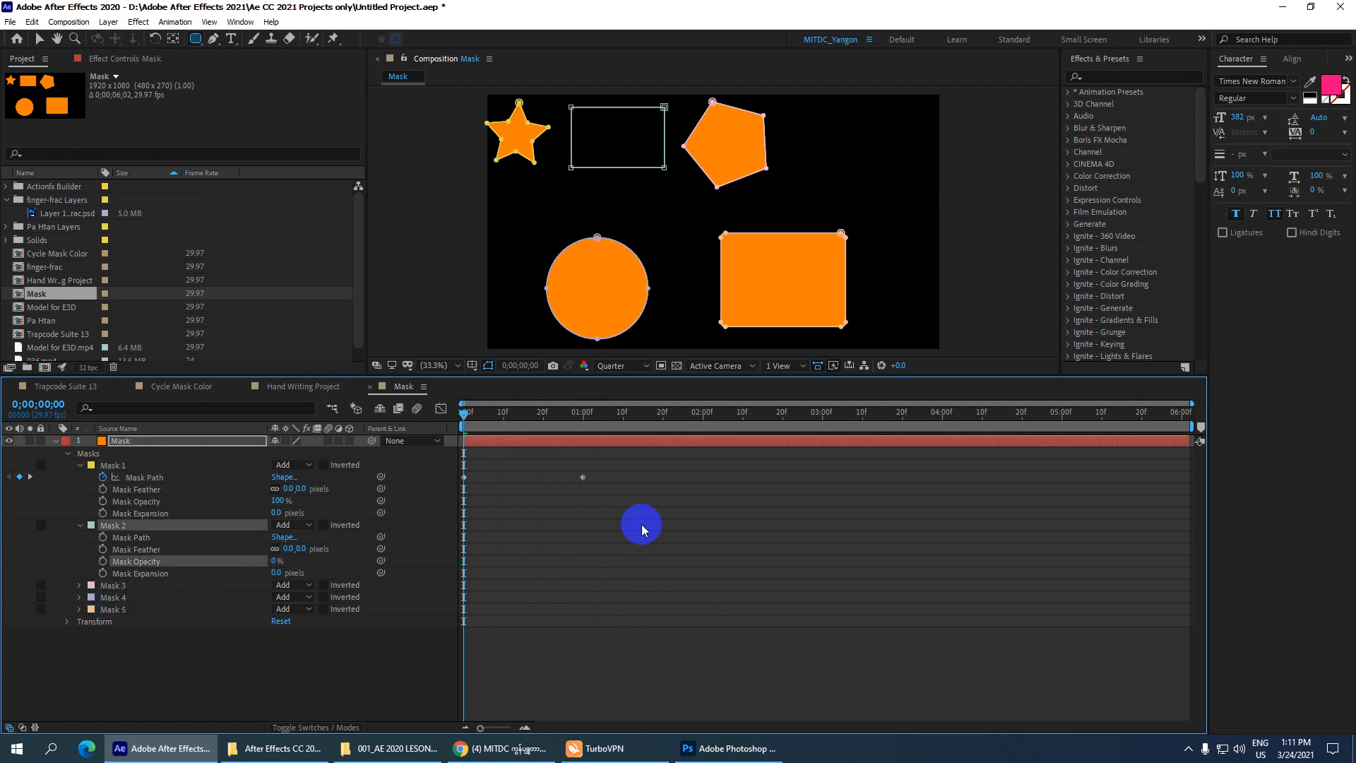
key(space)
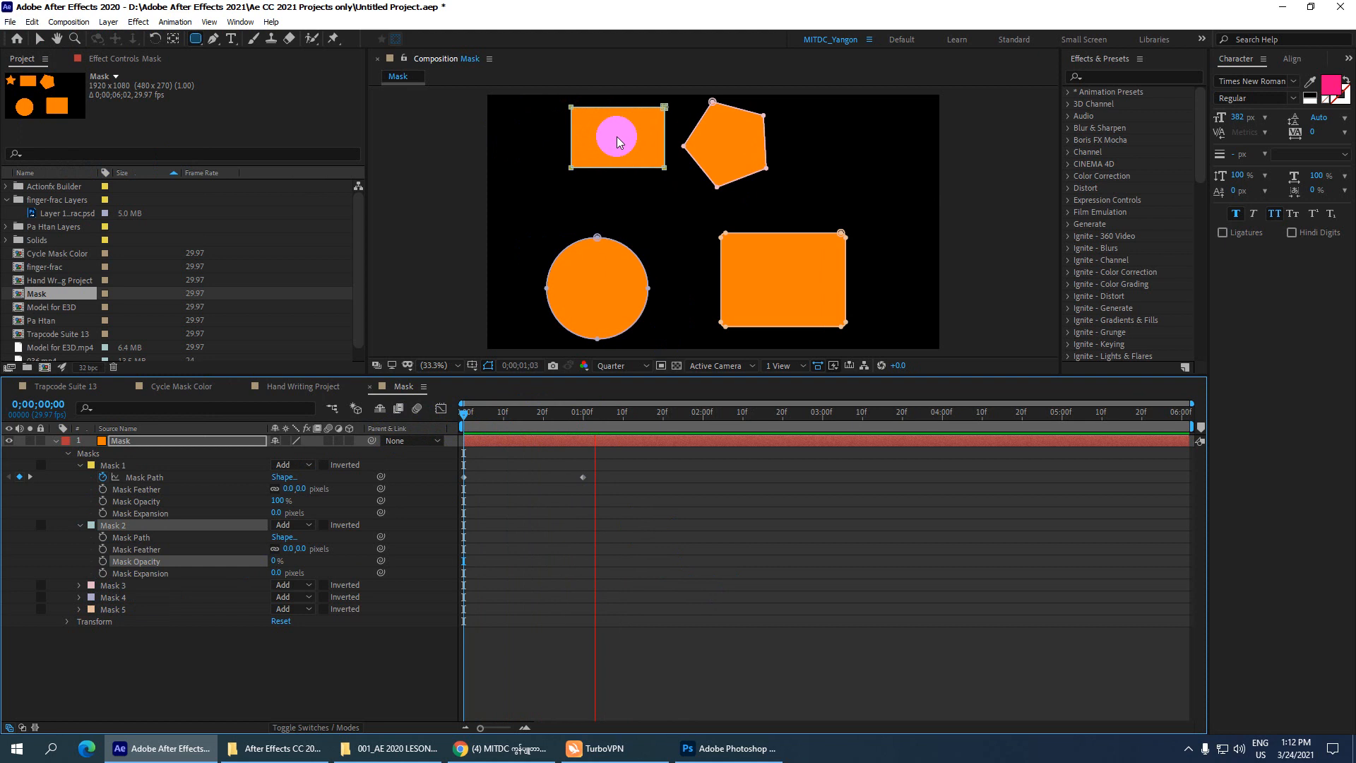
drag(657, 413, 604, 420)
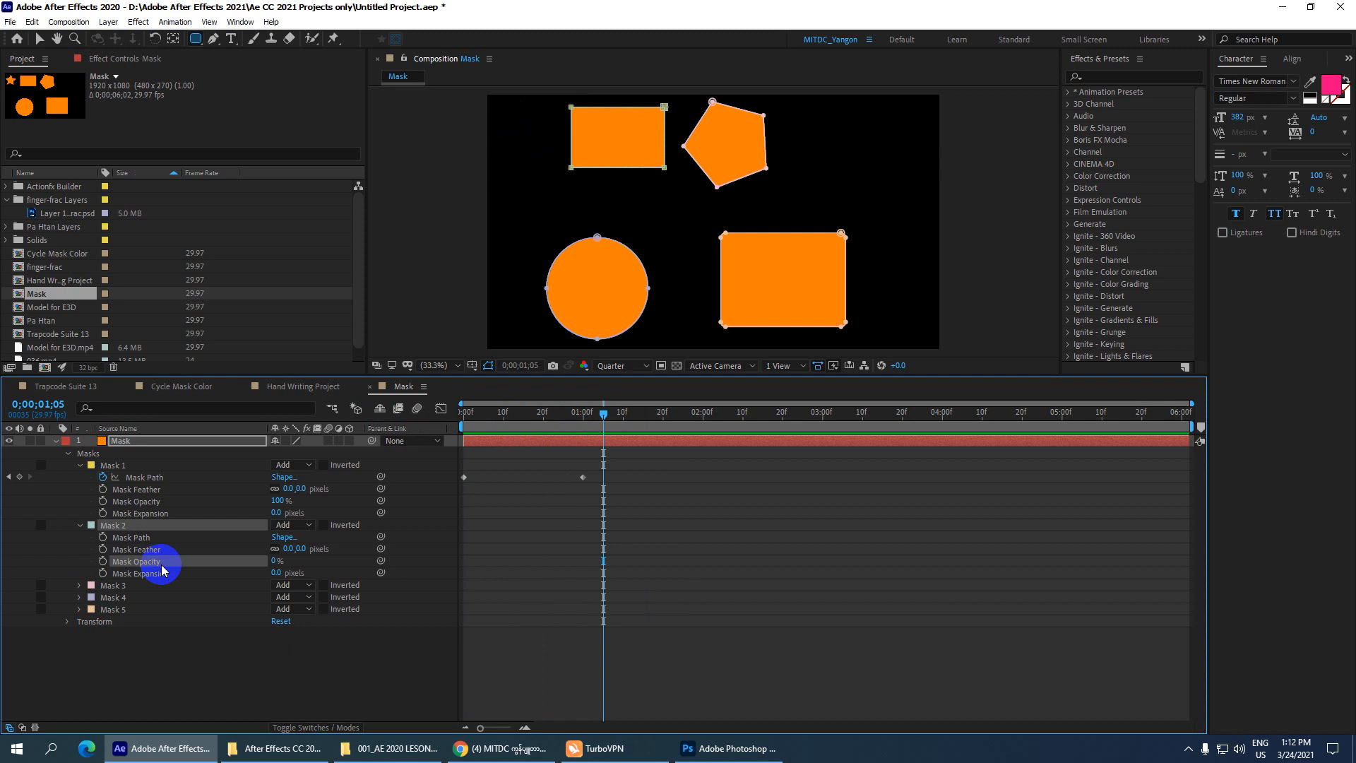
Copy Mask 3's path and paste it into Mask 1's Mask Path as a keyframe at 0;00;01;23.
click(79, 586)
click(131, 598)
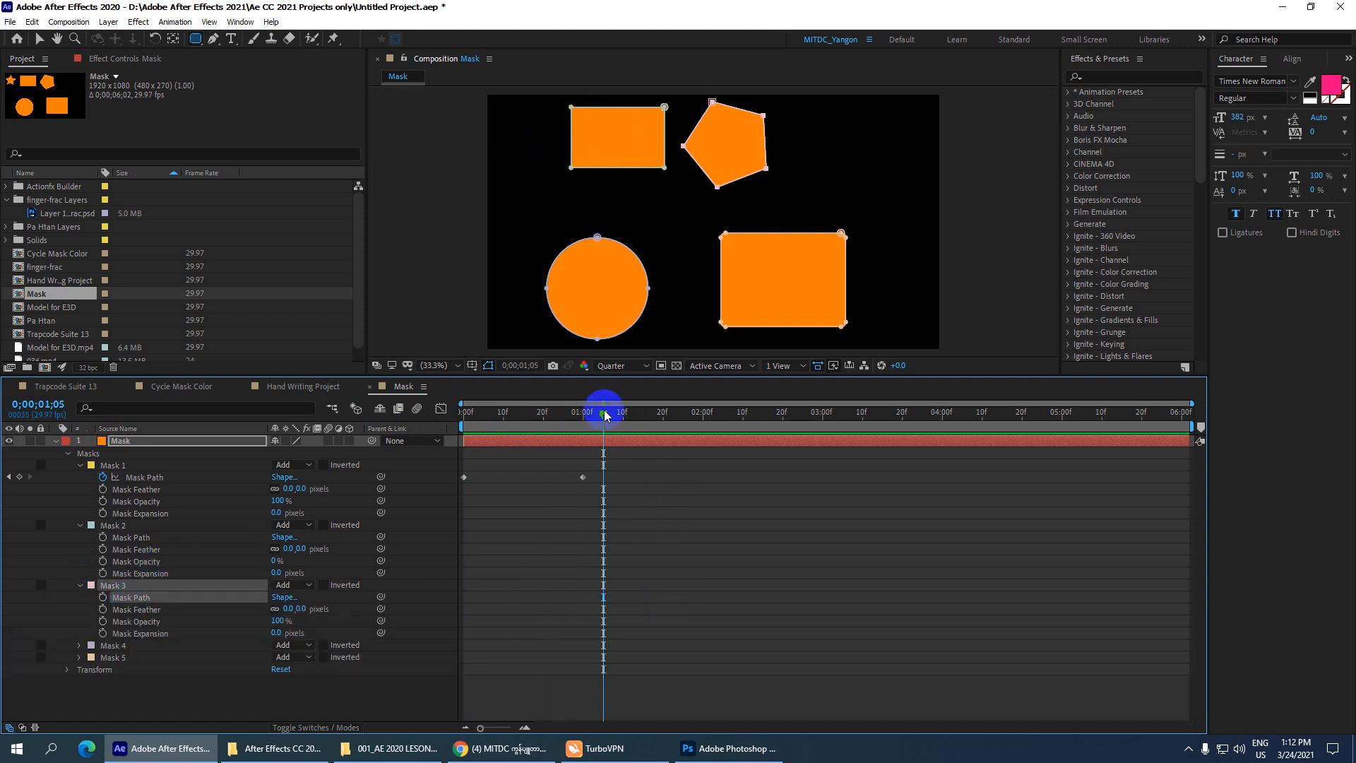
drag(605, 411, 670, 418)
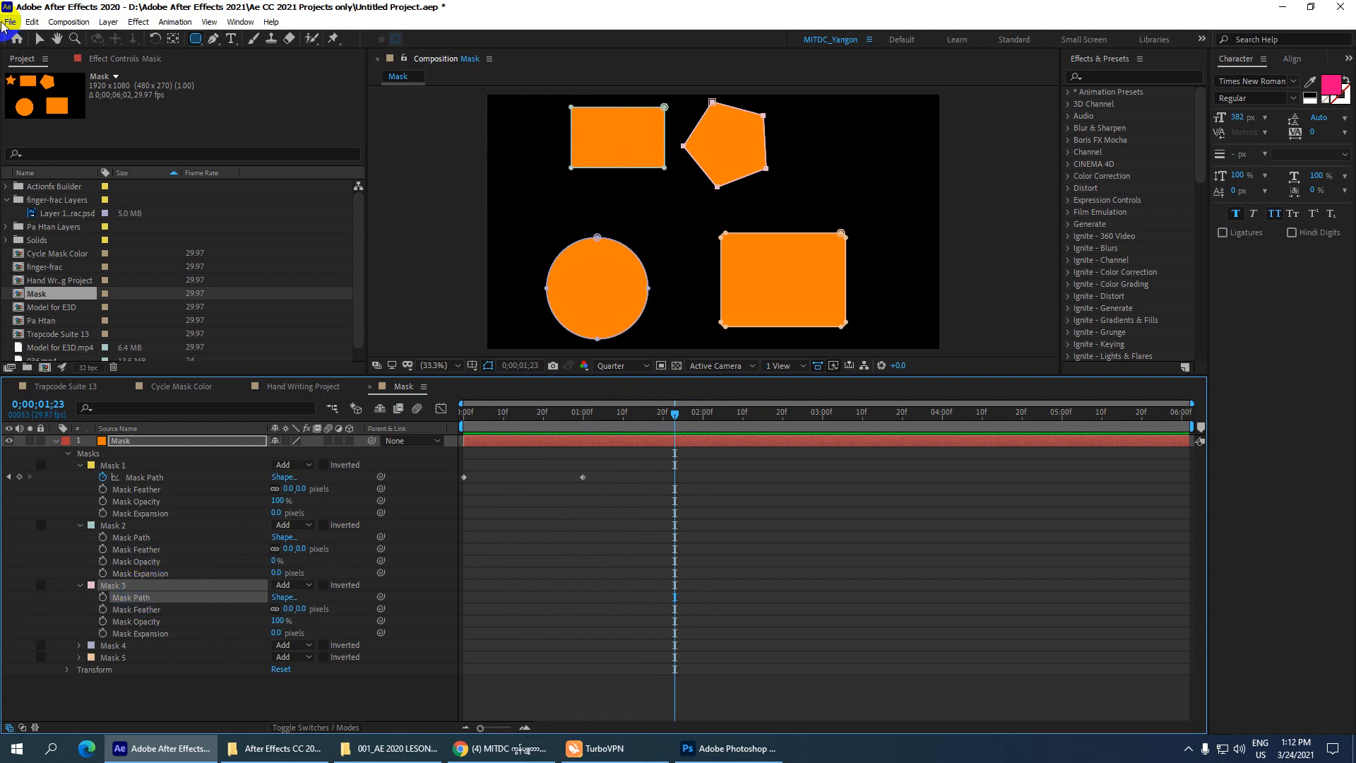
click(32, 22)
click(53, 106)
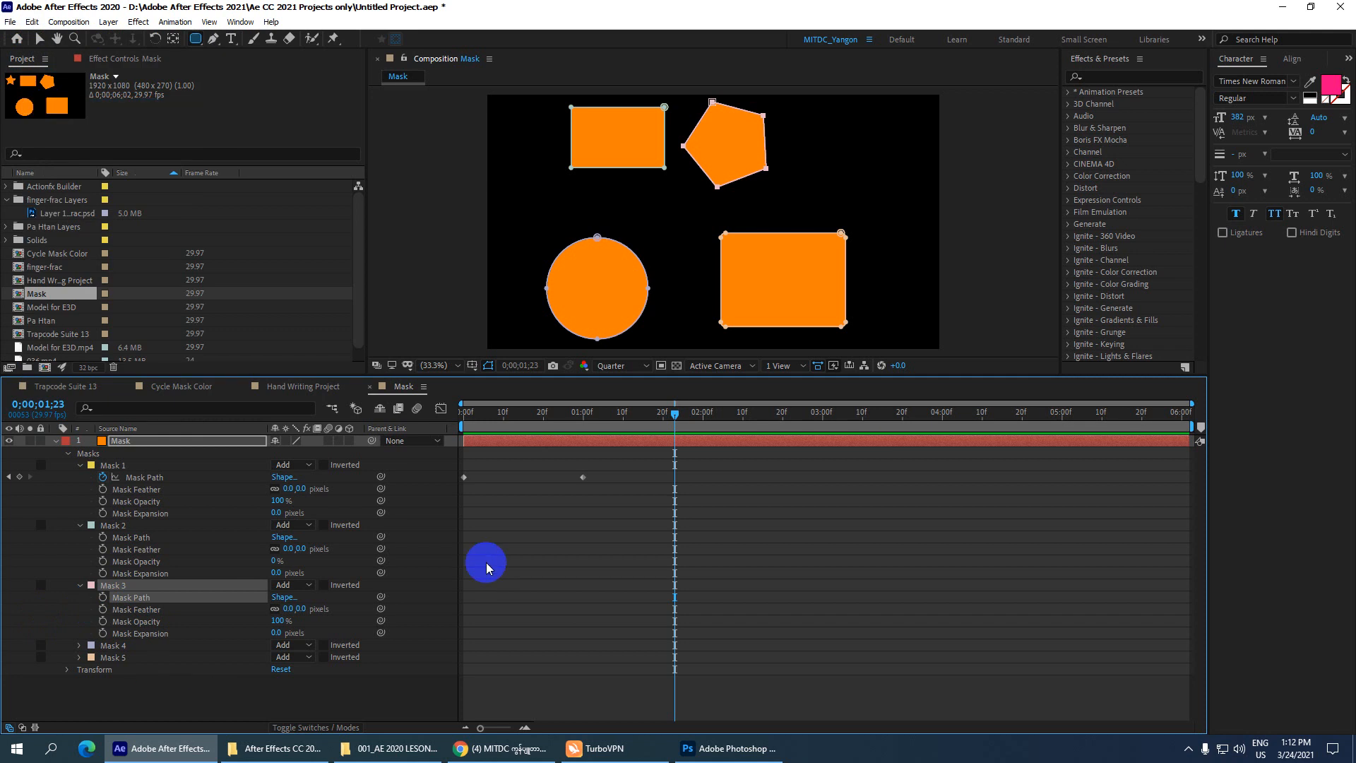
click(176, 477)
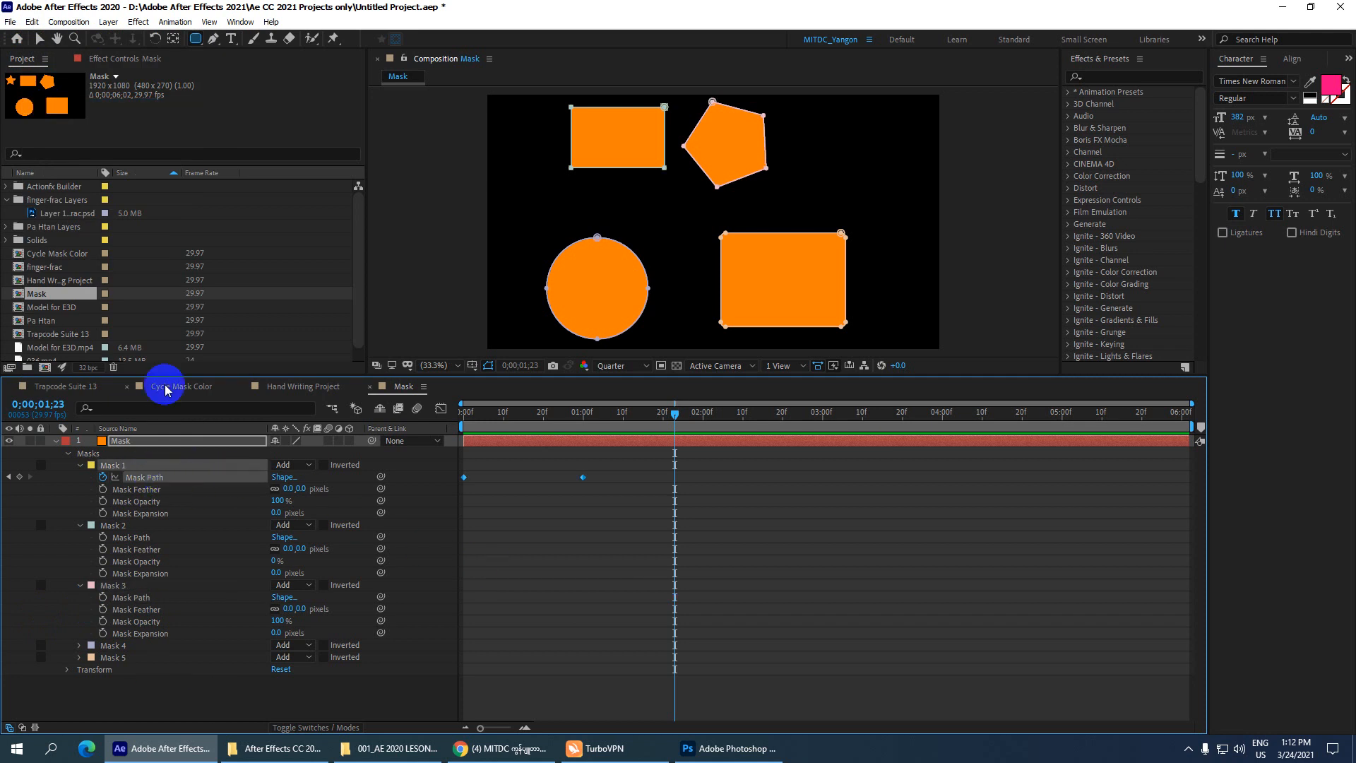
click(32, 21)
click(55, 170)
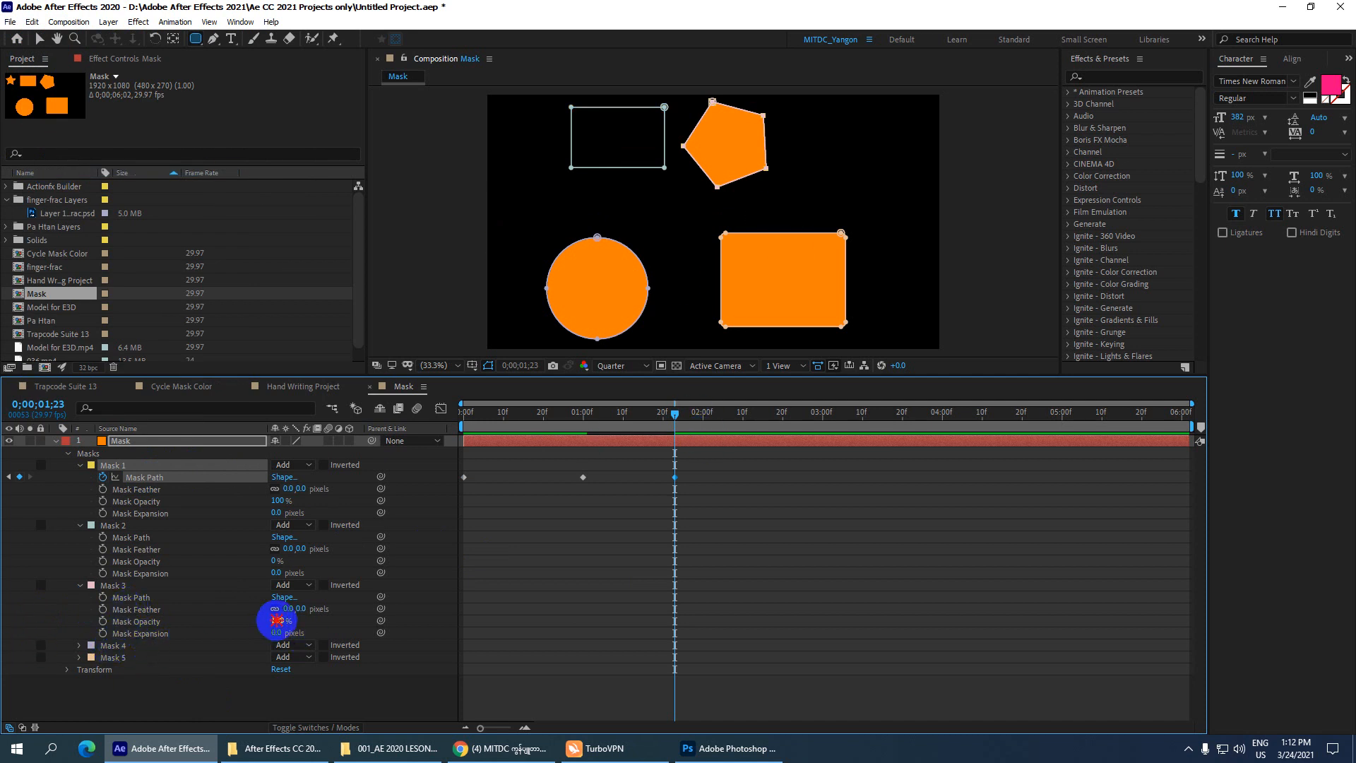
Set Mask 3's opacity to 0% and preview the morph into the pentagon from the start of the composition.
click(276, 621)
text(0)
key(Return)
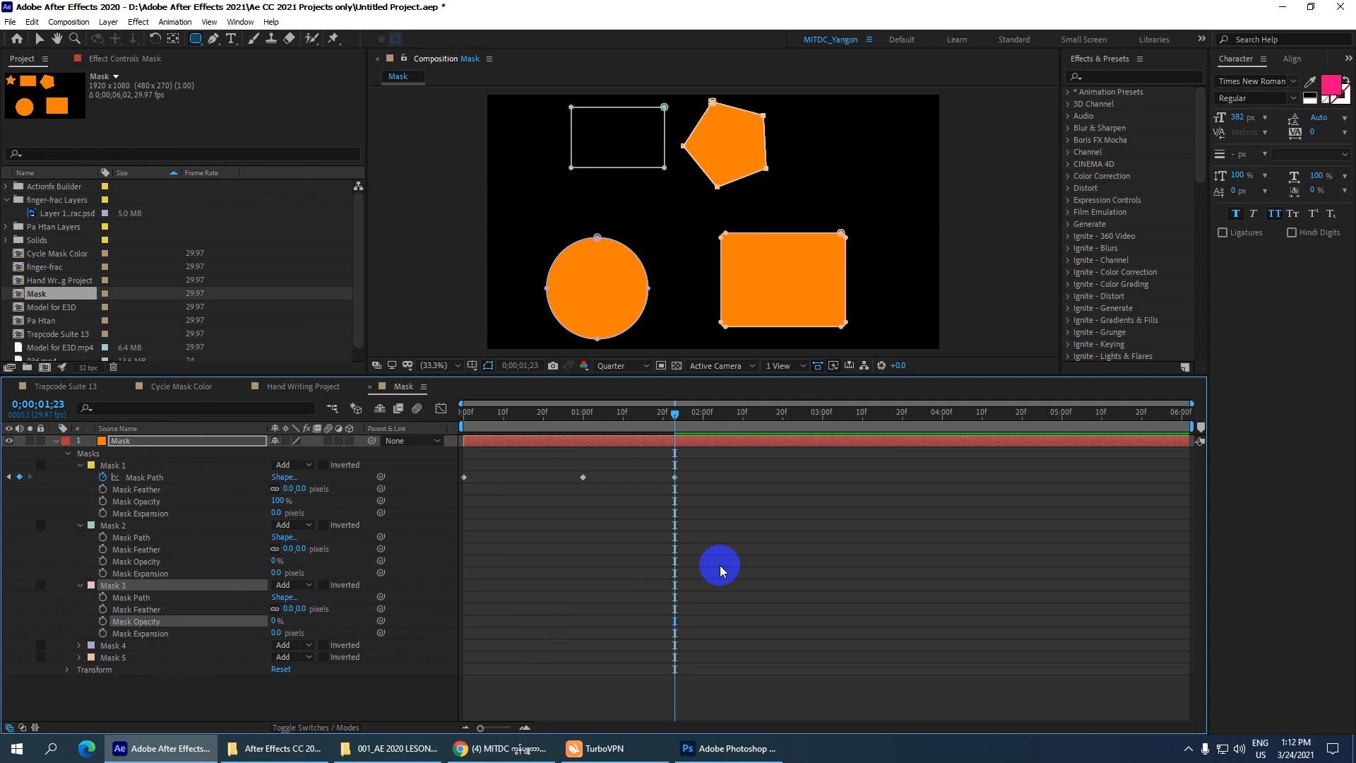
drag(671, 413, 363, 418)
key(space)
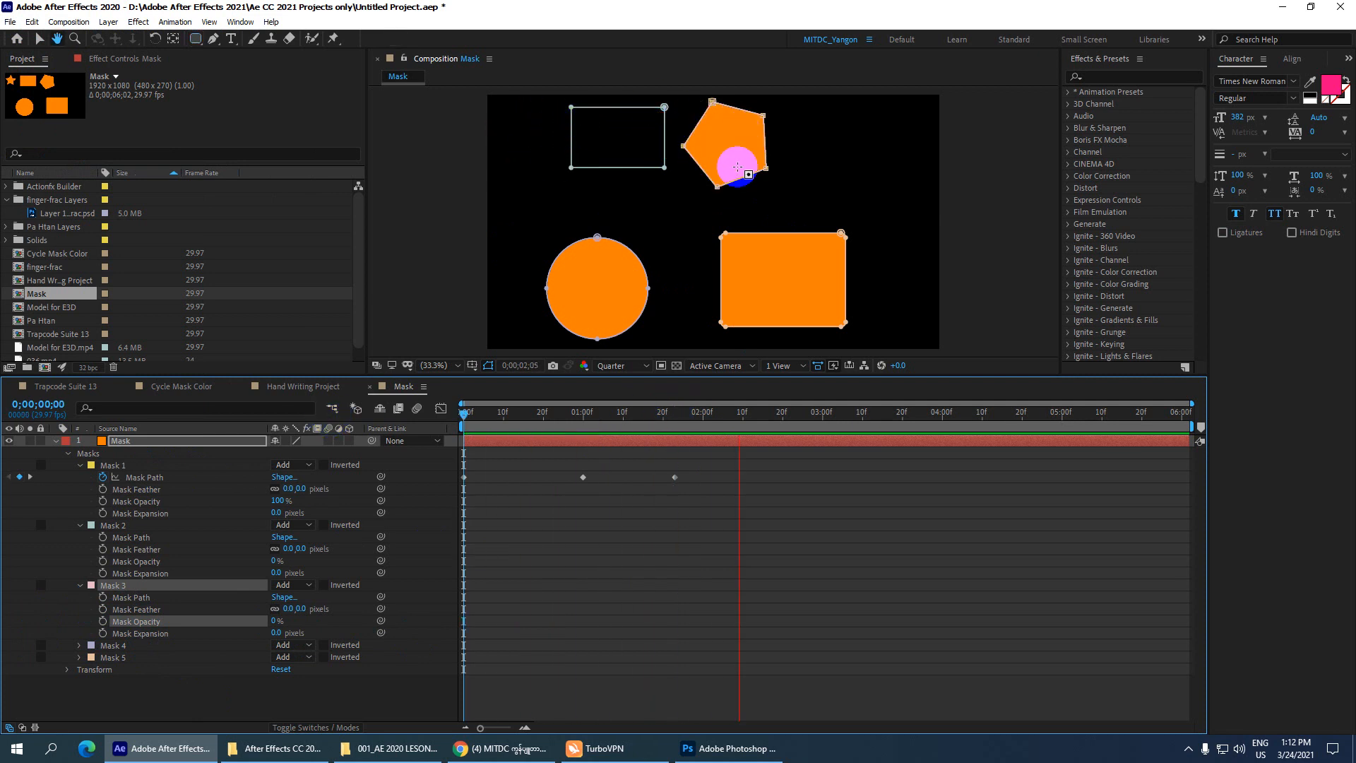
key(space)
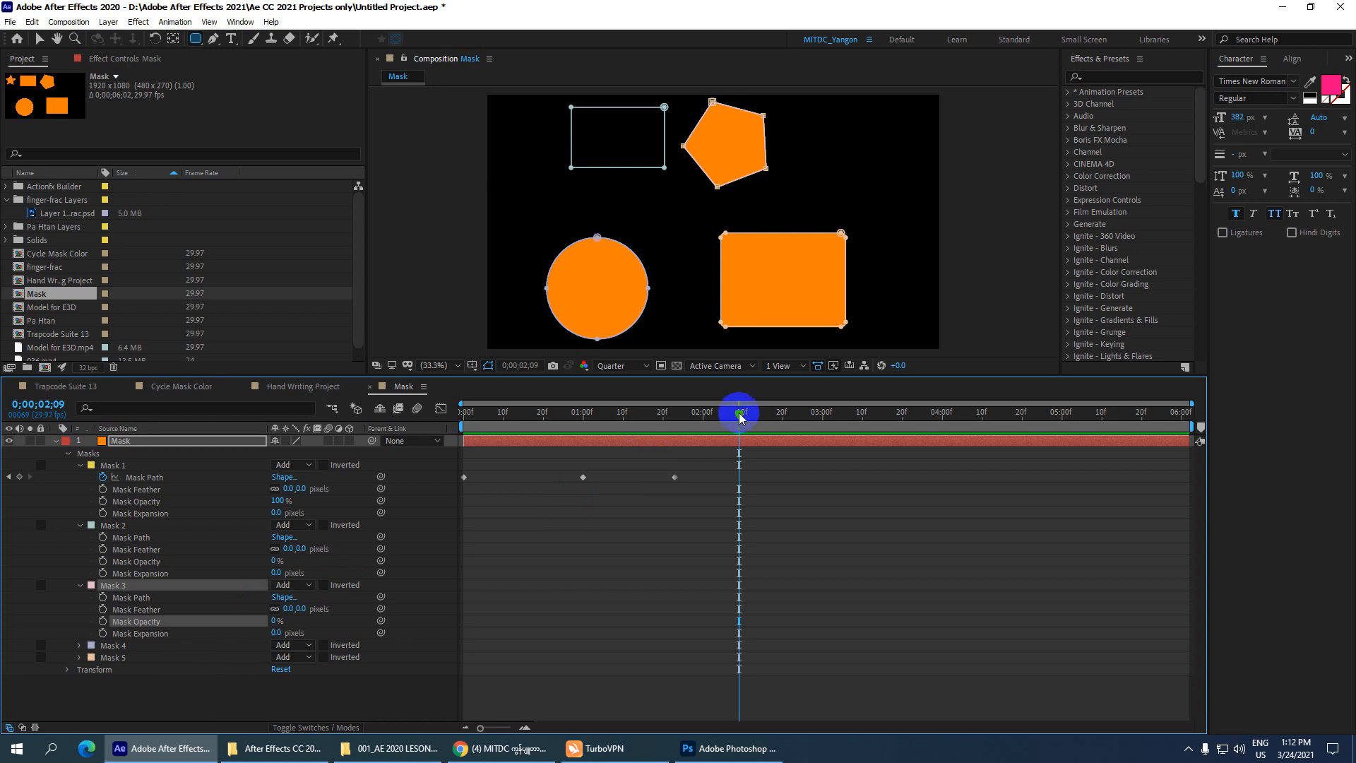
Paste a copy of Mask 4's path into Mask 1's Mask Path at 0;00;02;21 and set Mask 4's opacity to 0%.
drag(740, 416, 787, 414)
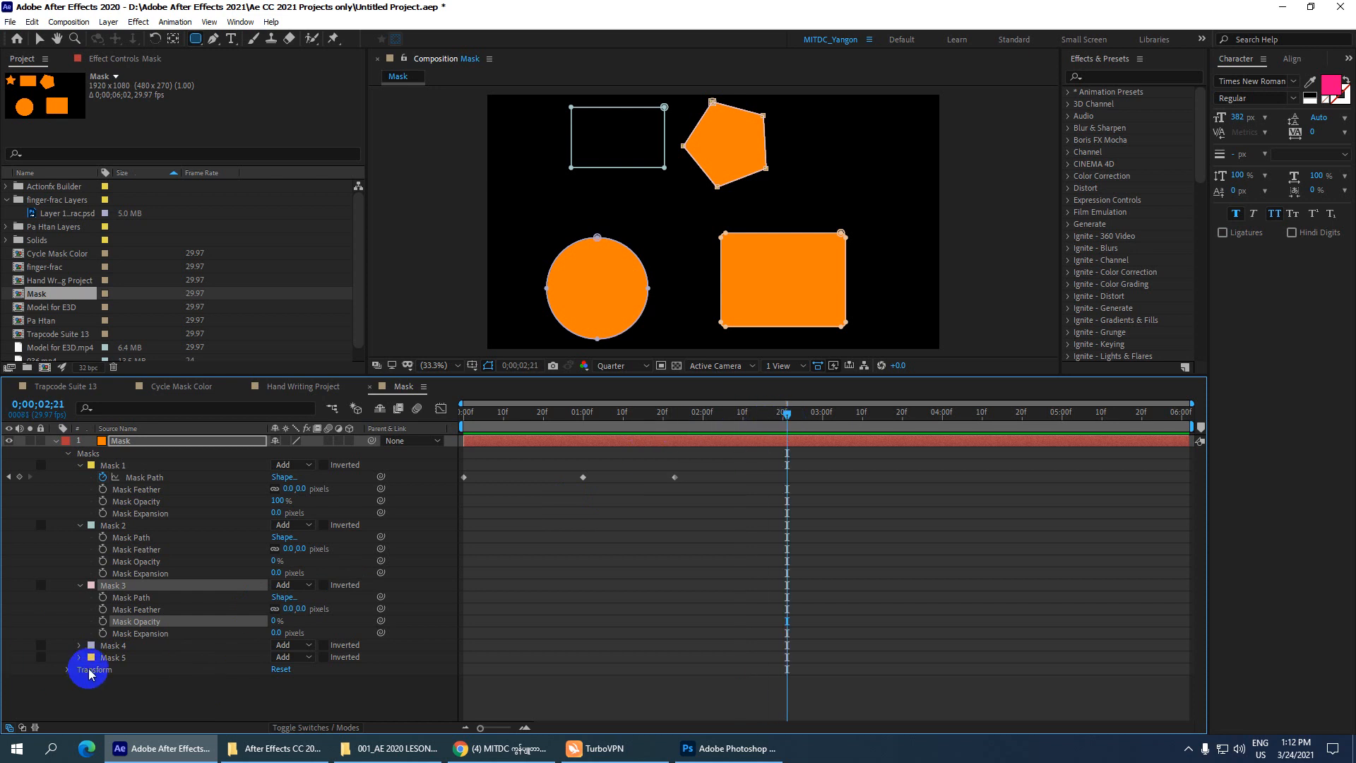
click(80, 644)
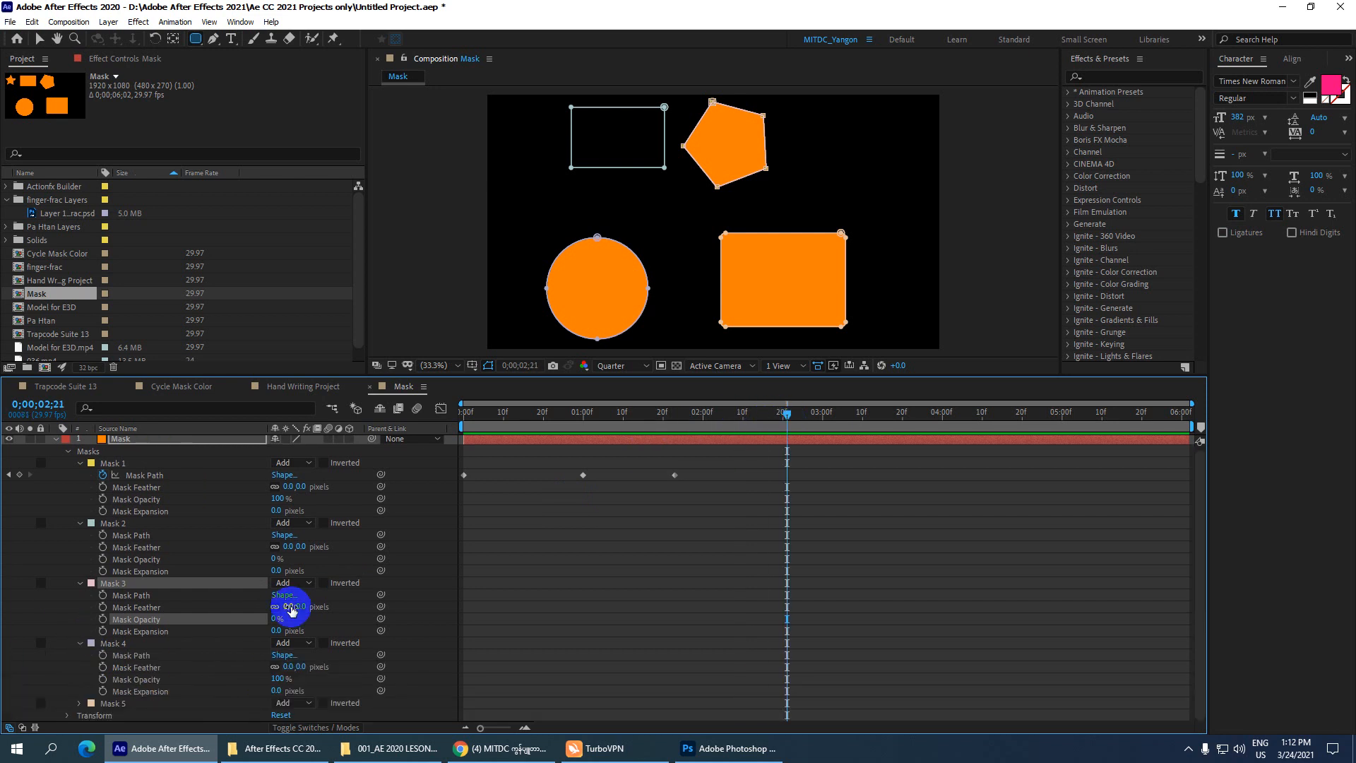
click(149, 657)
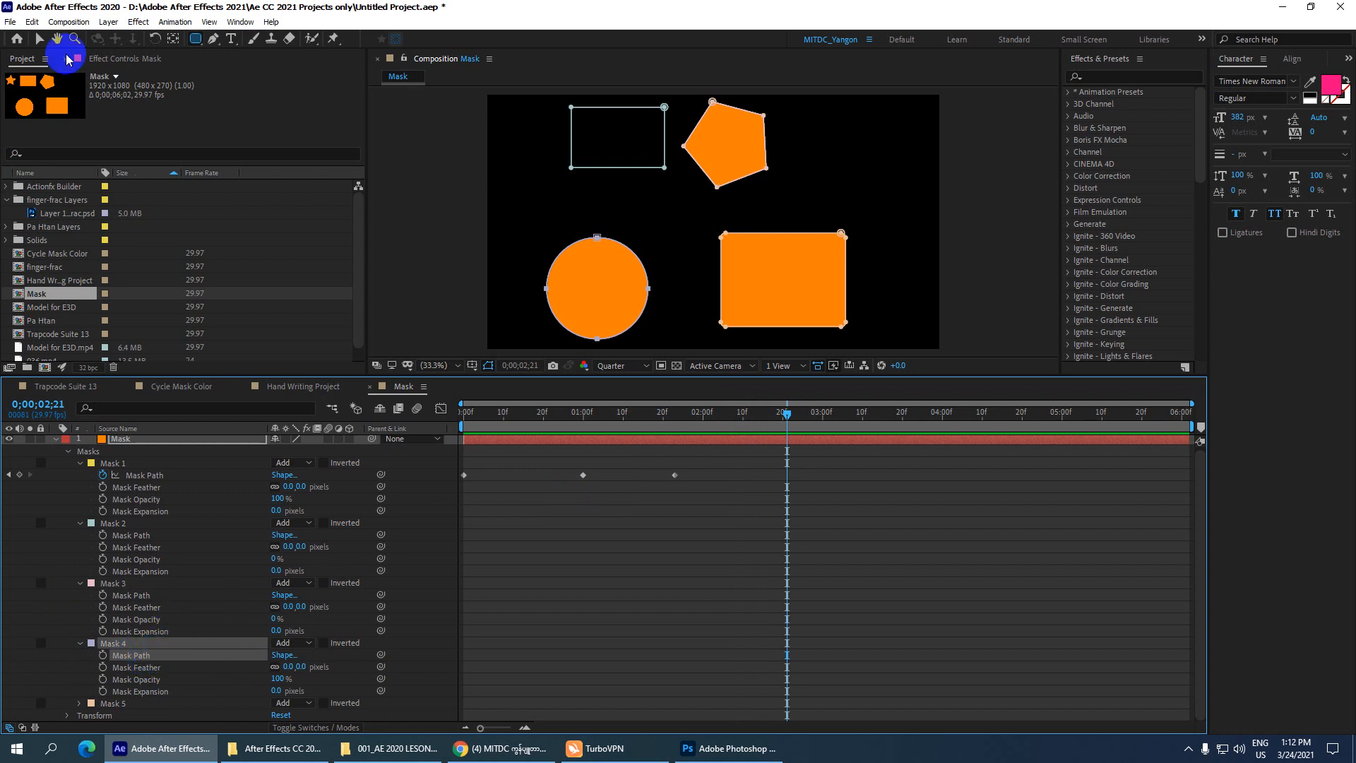
click(31, 21)
click(55, 106)
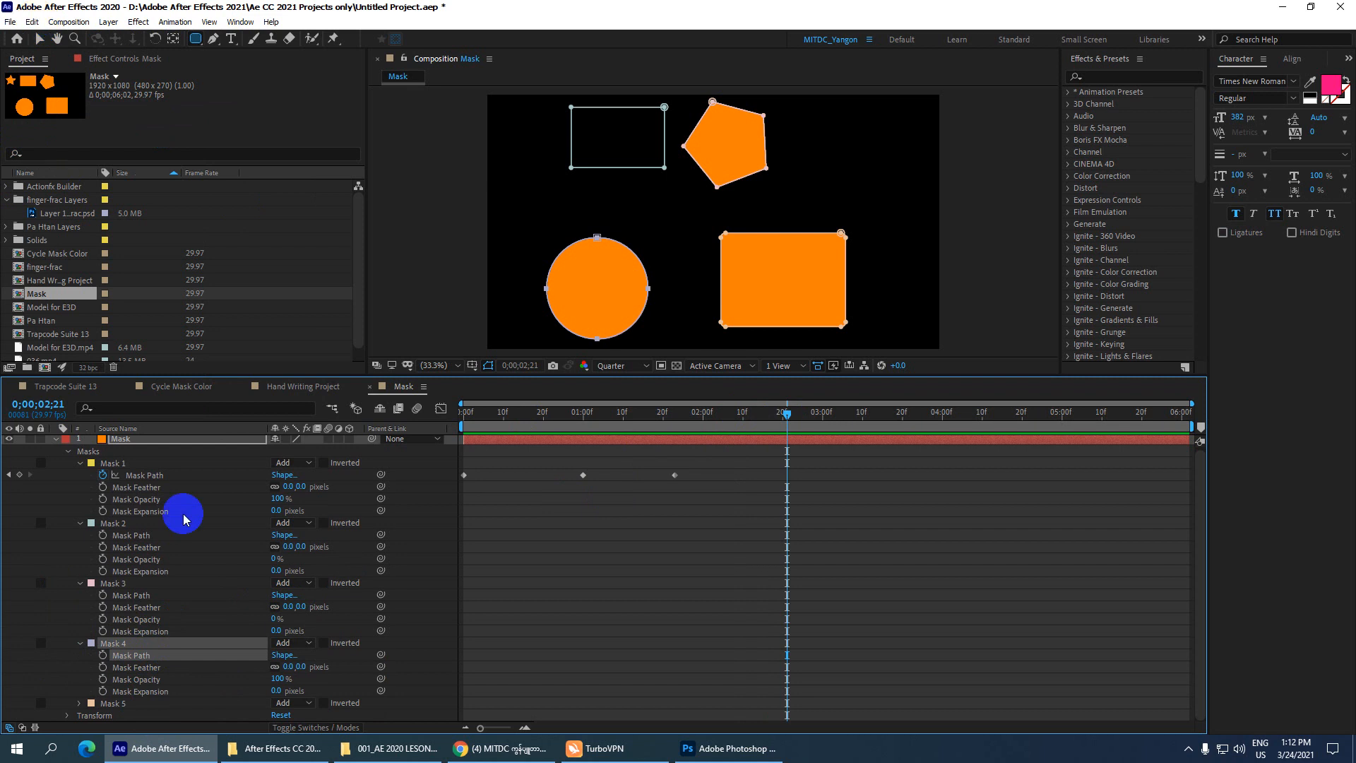
click(144, 476)
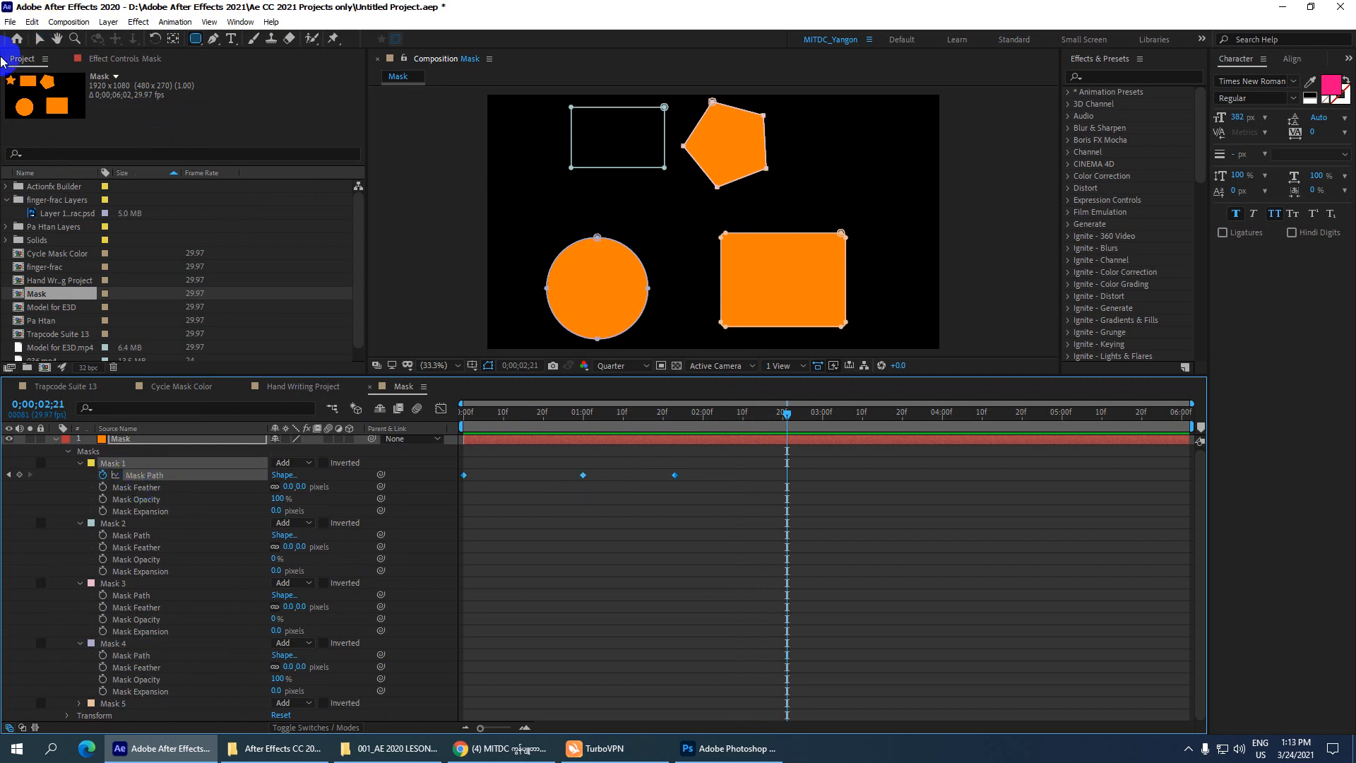
click(32, 22)
click(55, 153)
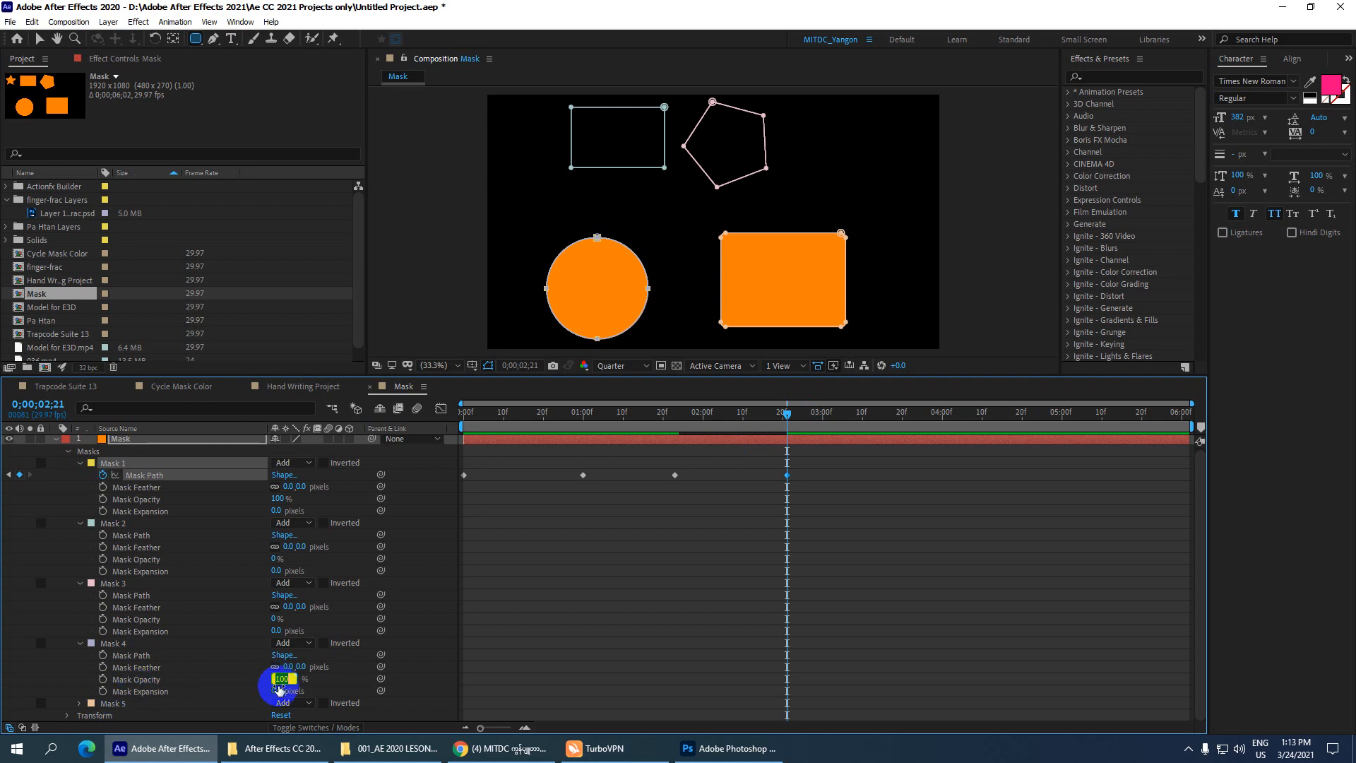
text(0)
key(Return)
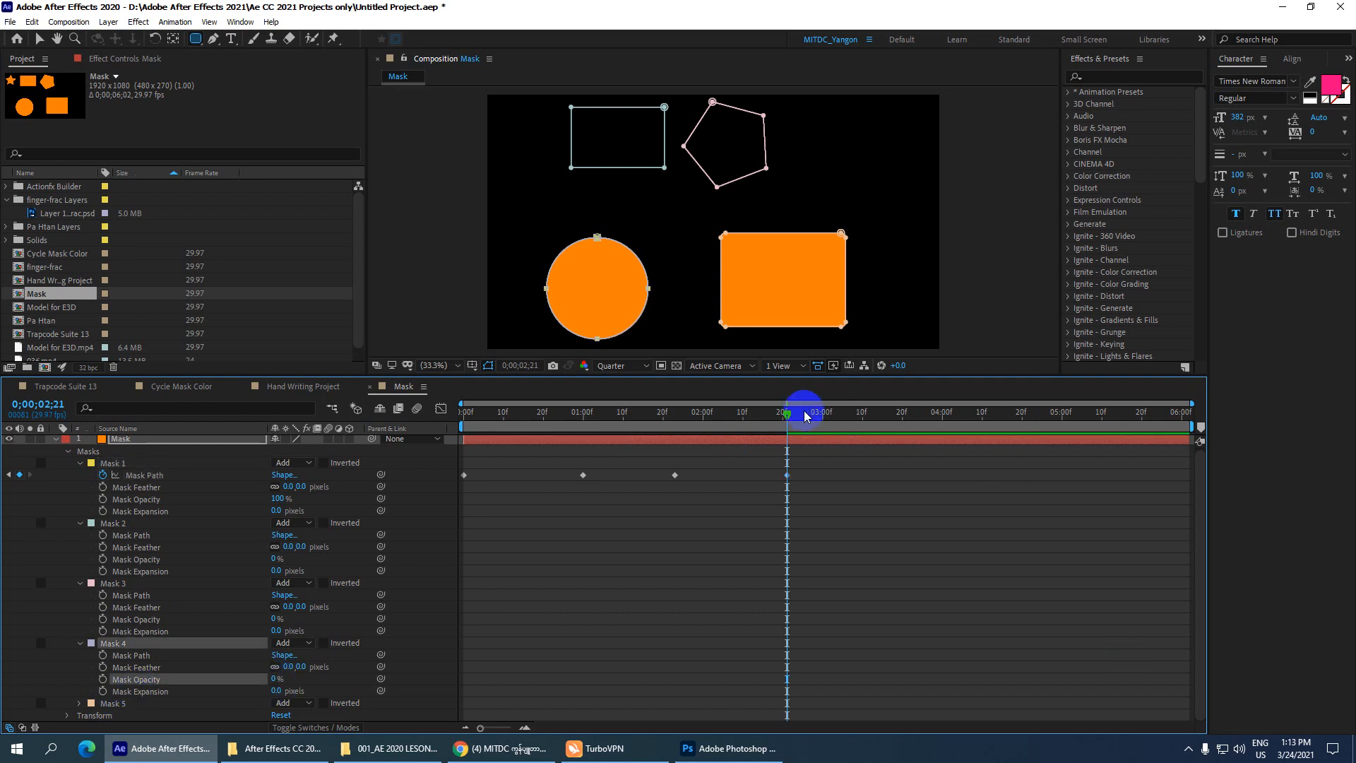
Copy Mask 5's path and paste it into Mask 1's Mask Path as a keyframe at 0;00;03;26.
drag(791, 413, 926, 424)
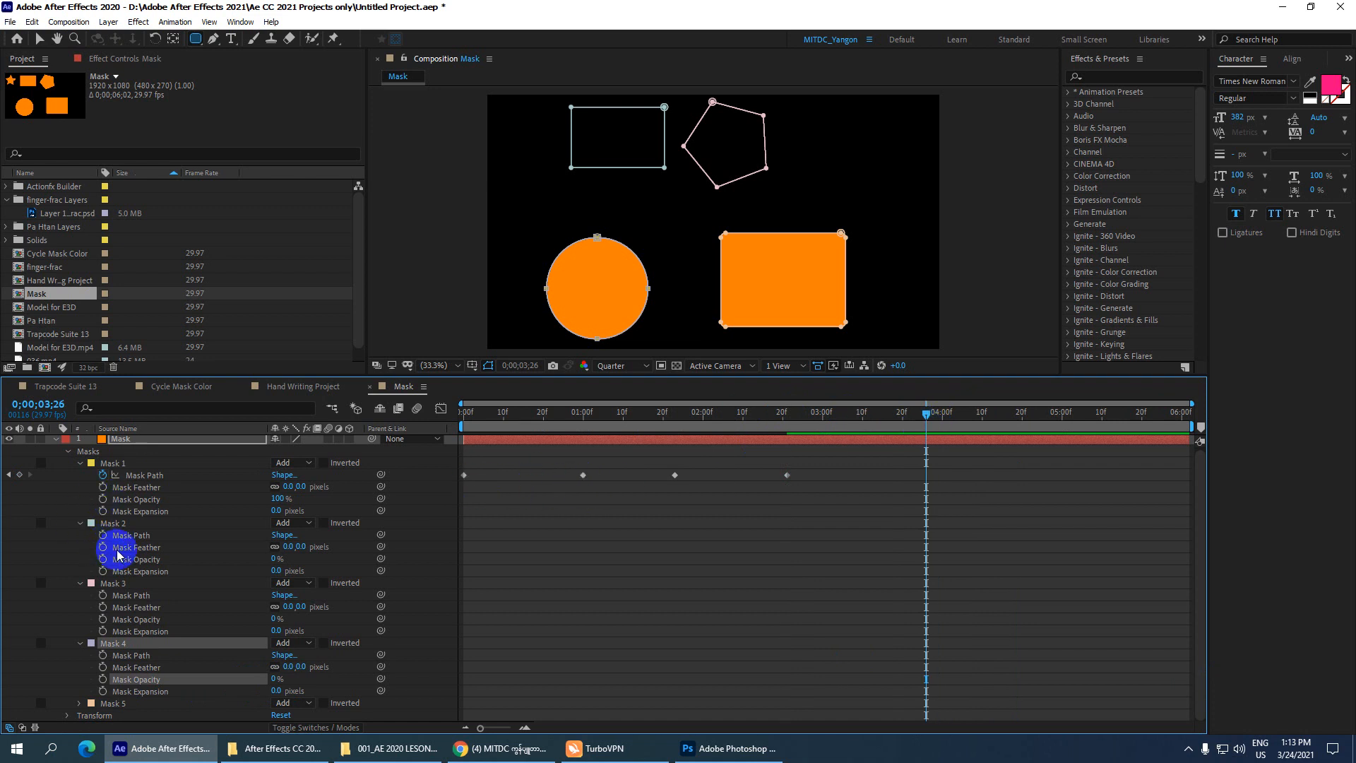
click(79, 704)
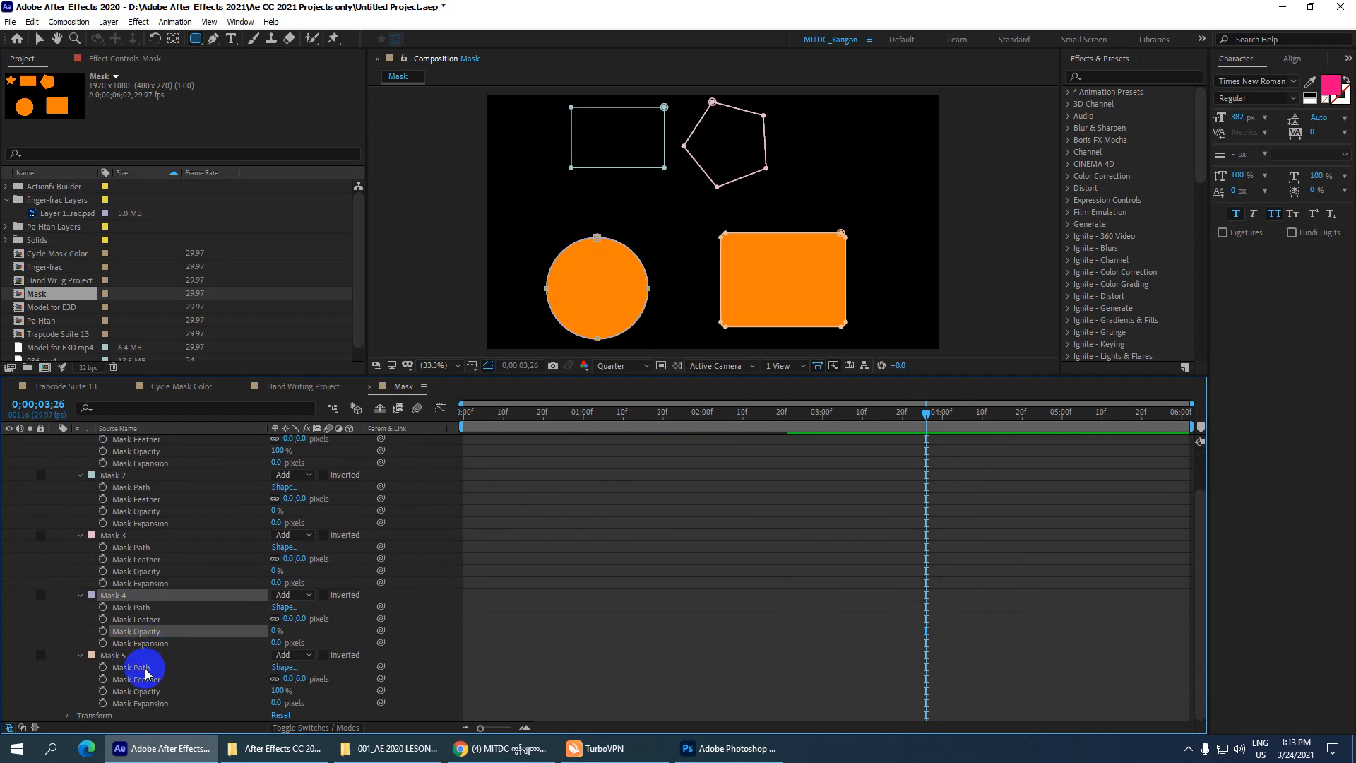
click(145, 669)
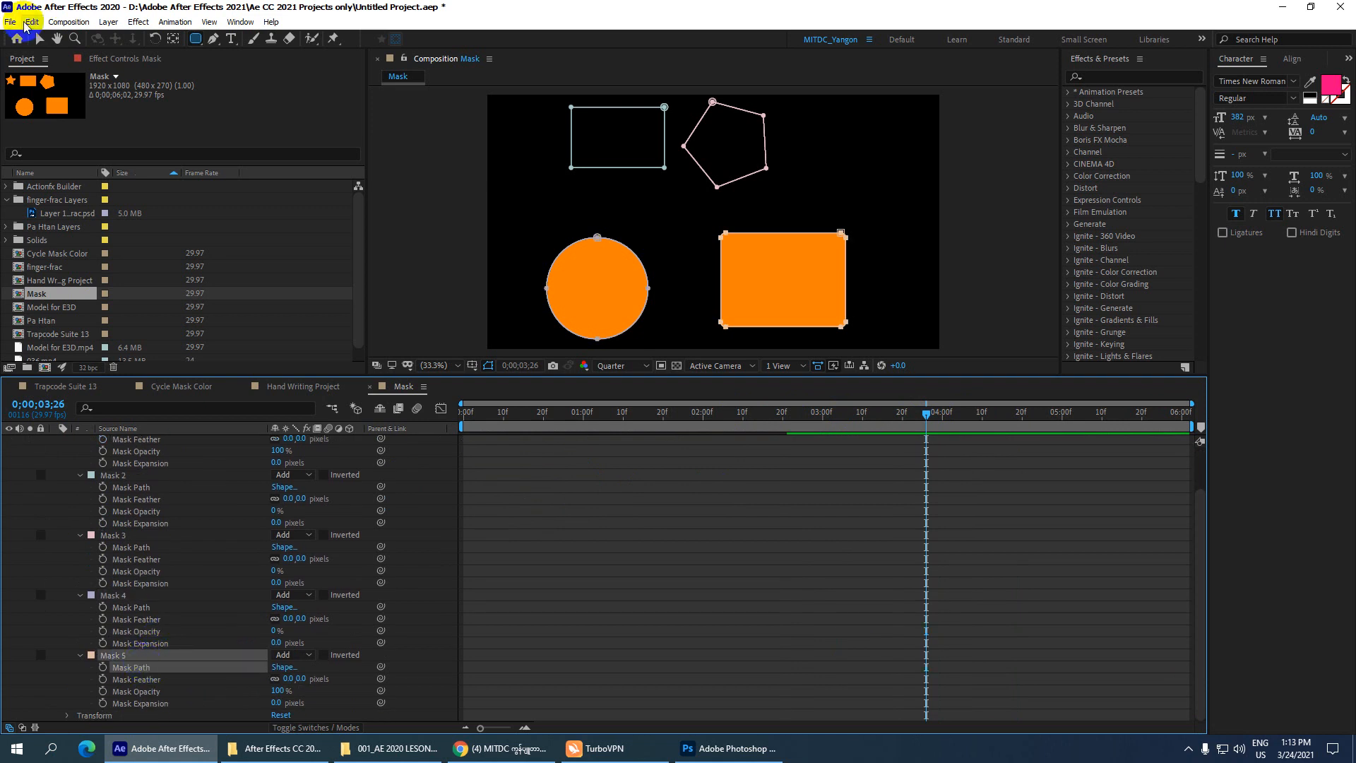
click(24, 22)
click(51, 112)
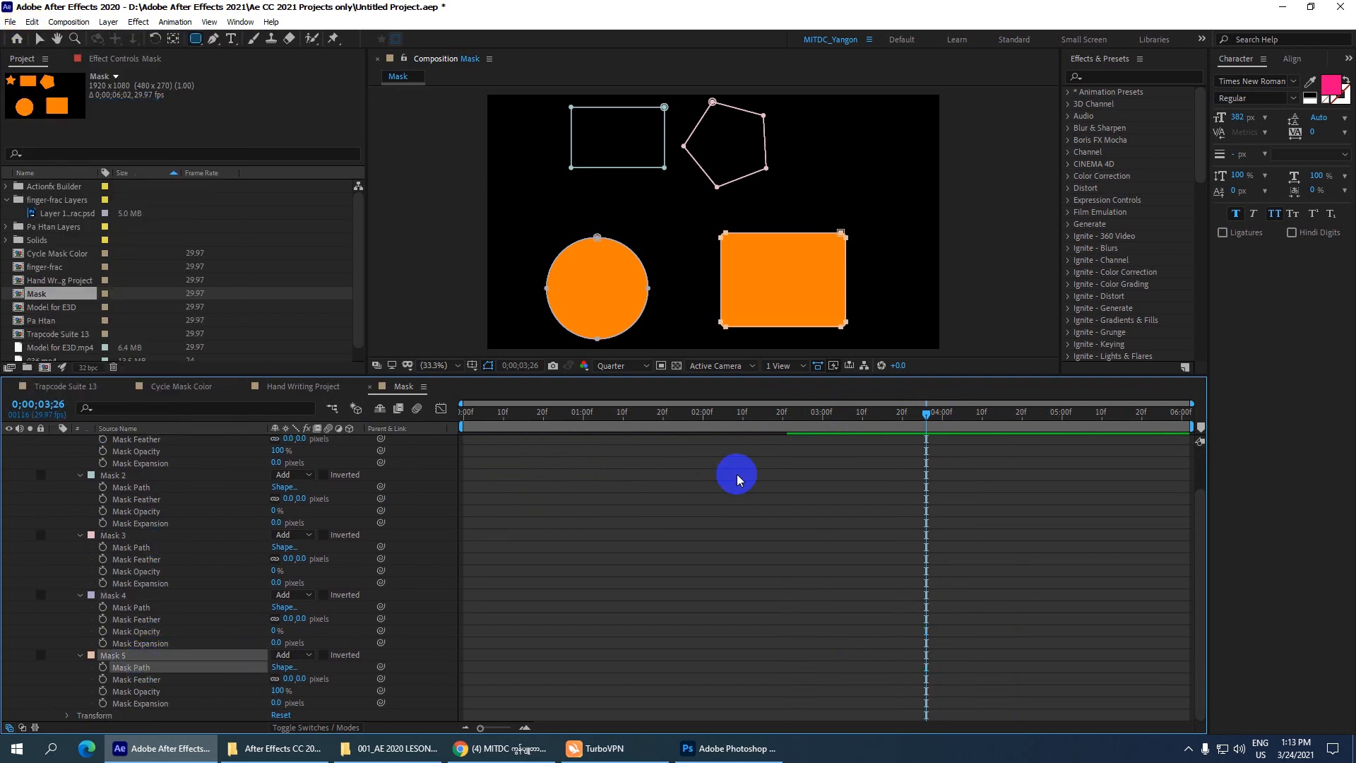
key(ctrl+v)
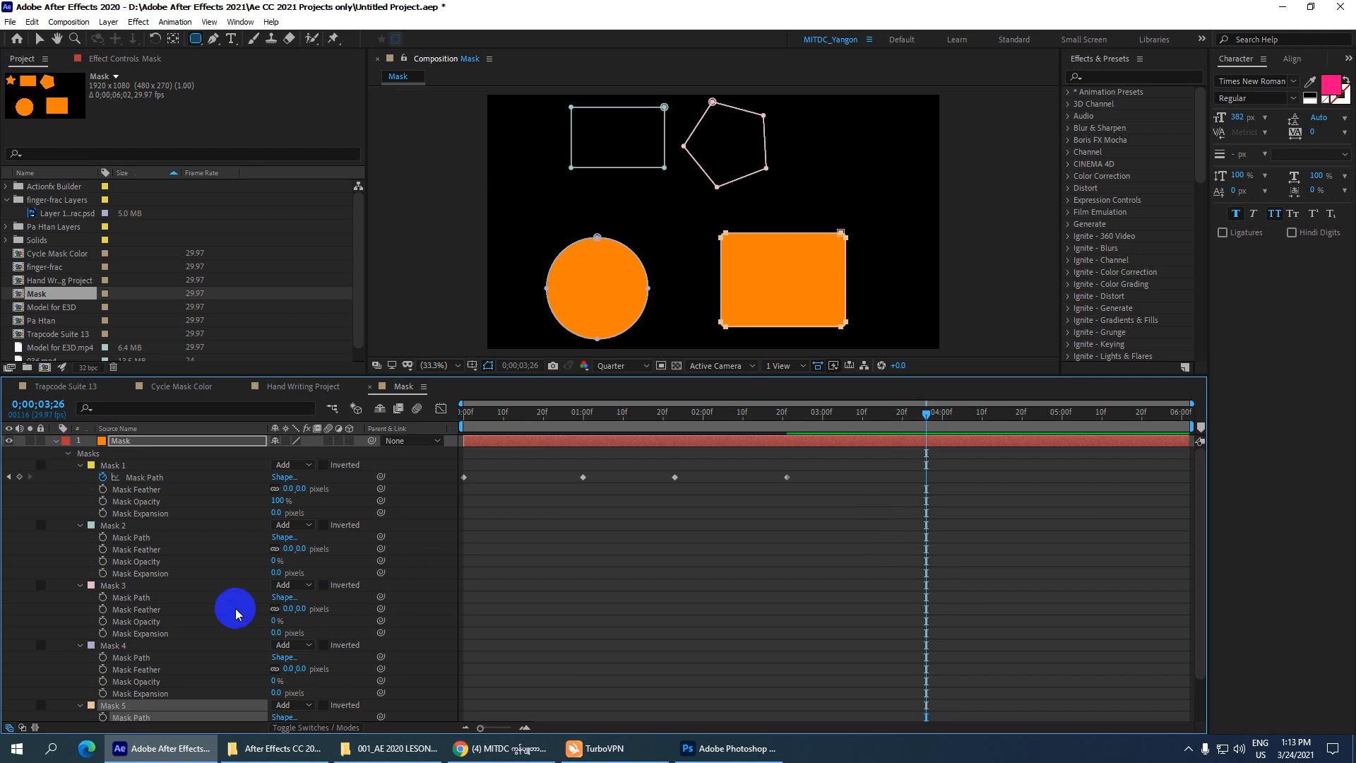
click(144, 477)
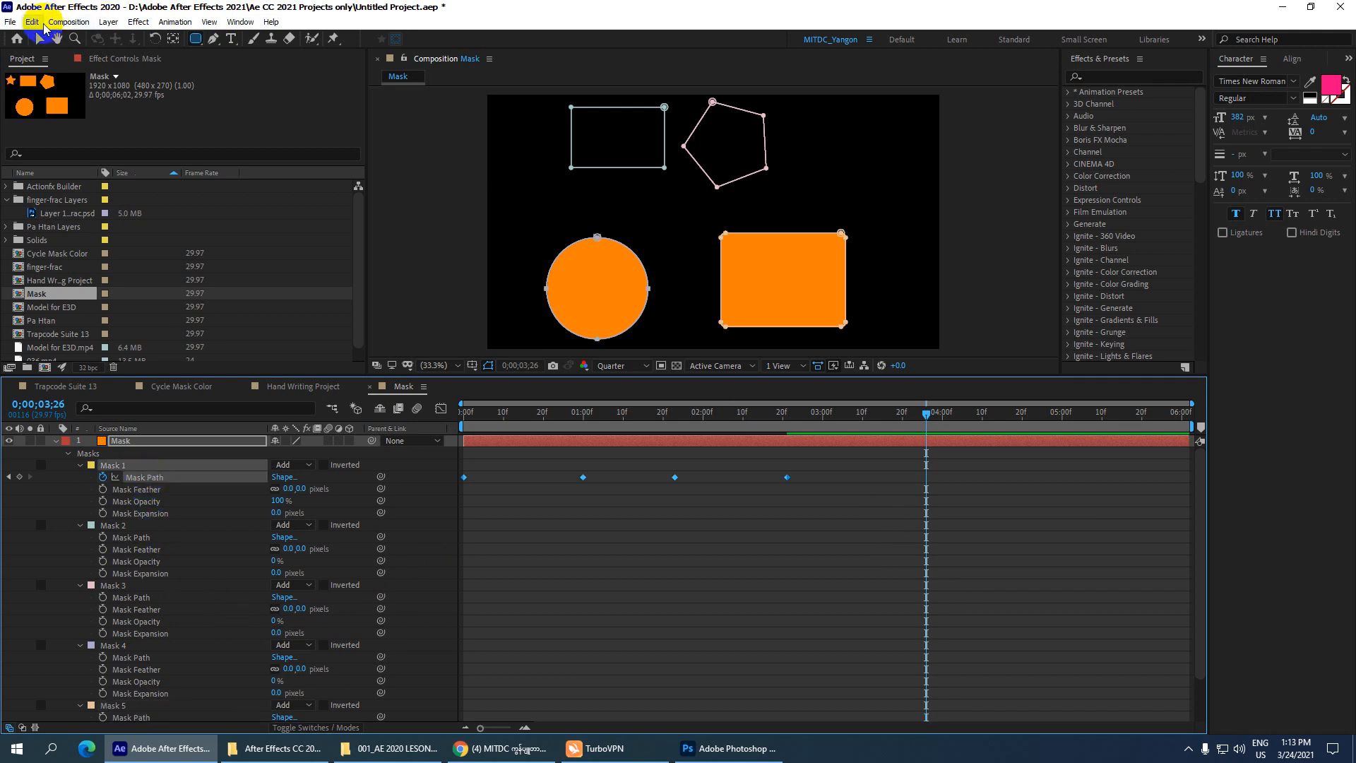
click(44, 26)
click(66, 165)
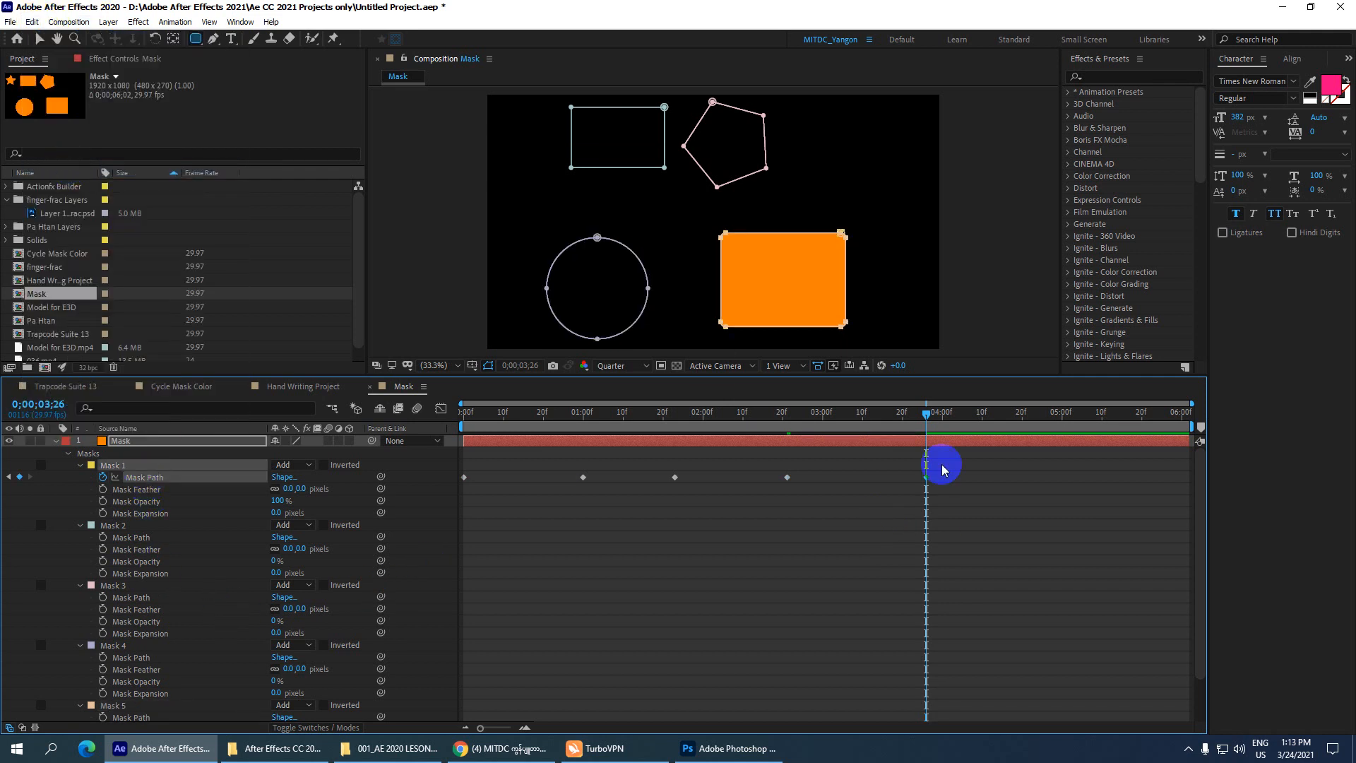
scroll(304, 629, down, 2)
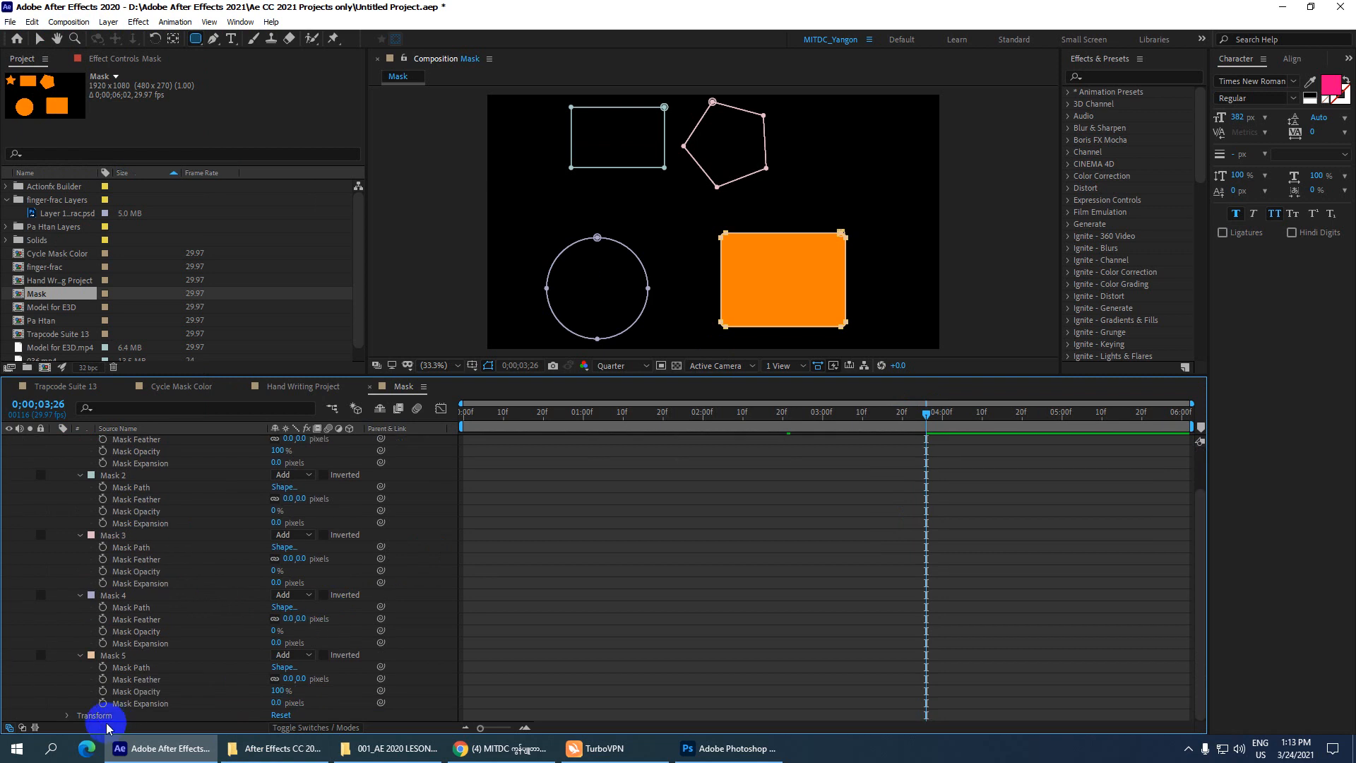
Set Mask 5's opacity to 0% and preview the full shape morph from the start of the composition.
click(278, 691)
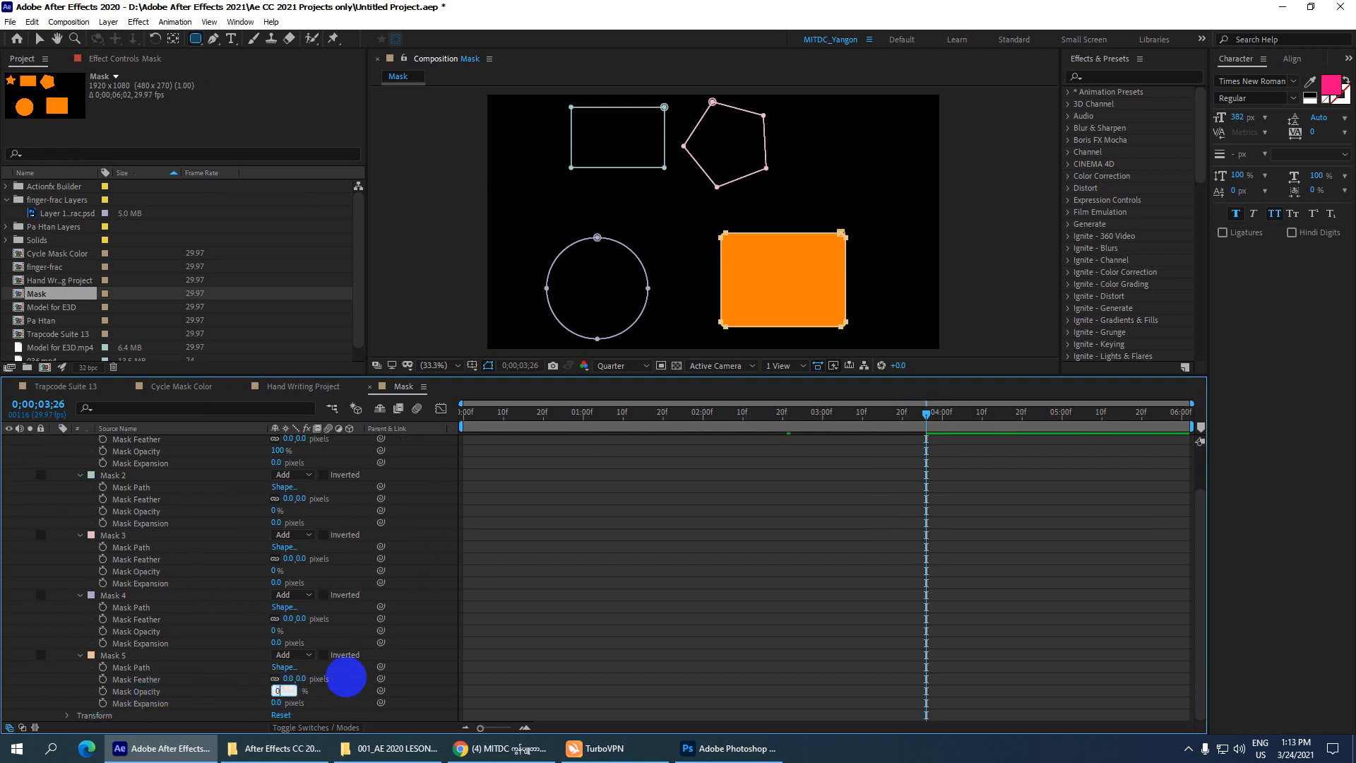
text(0)
key(Return)
drag(945, 409, 341, 448)
key(space)
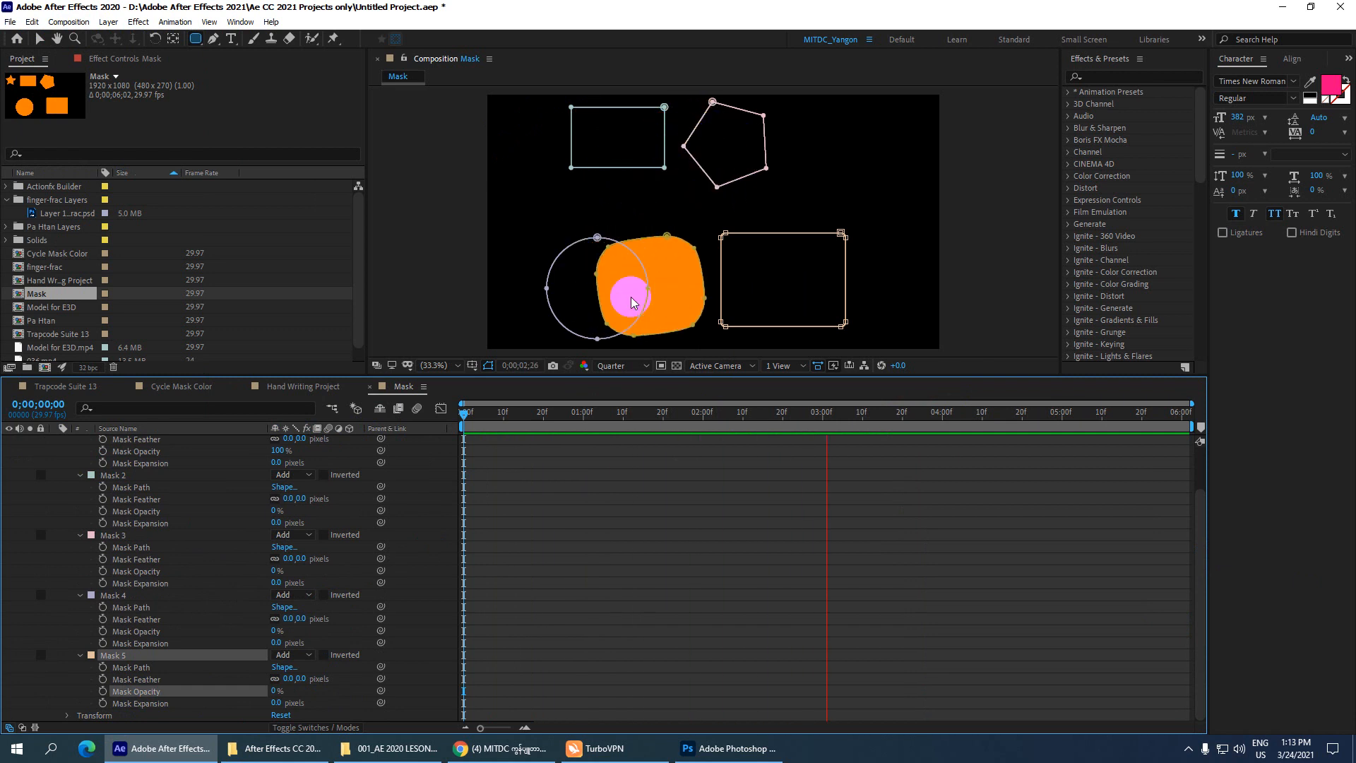
key(space)
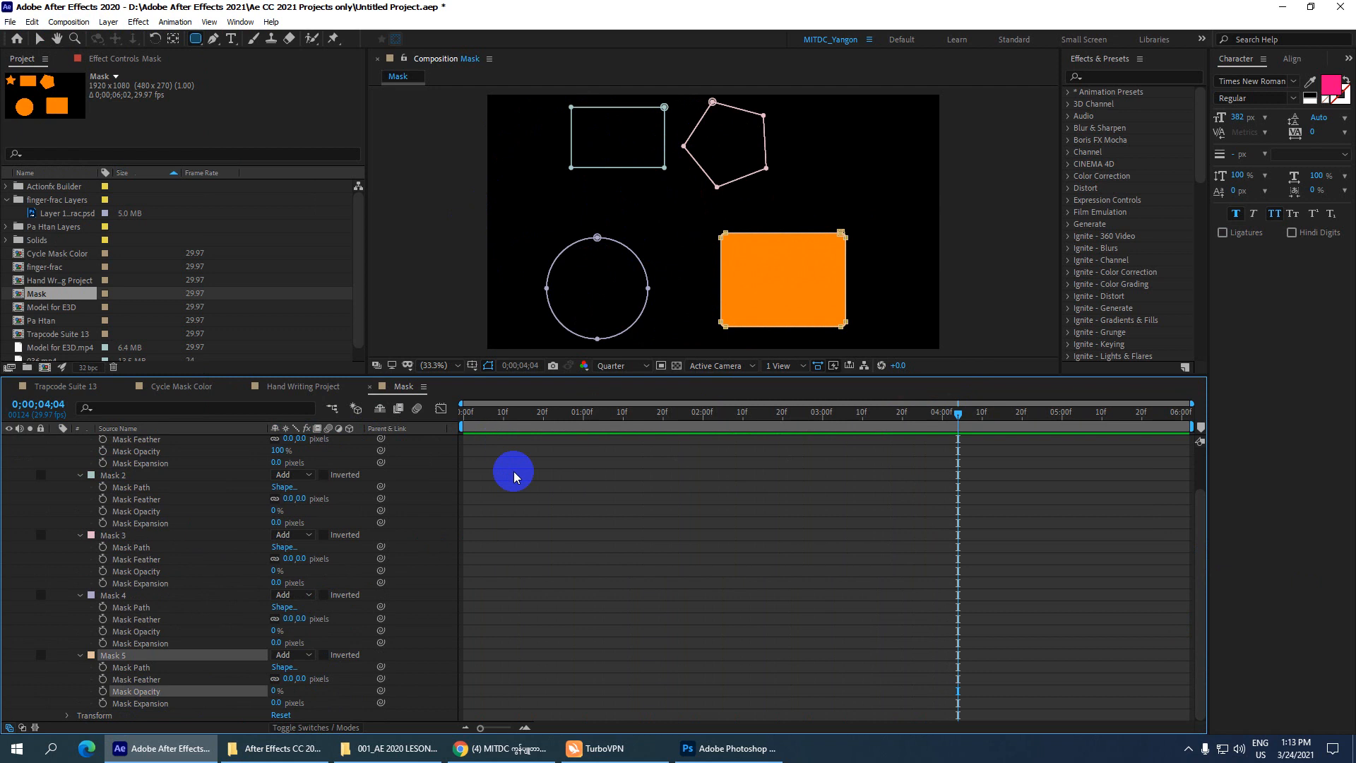
drag(953, 417, 1062, 472)
Collapse the Mask layer's properties, hide the layer and deselect it.
scroll(275, 558, up, 2)
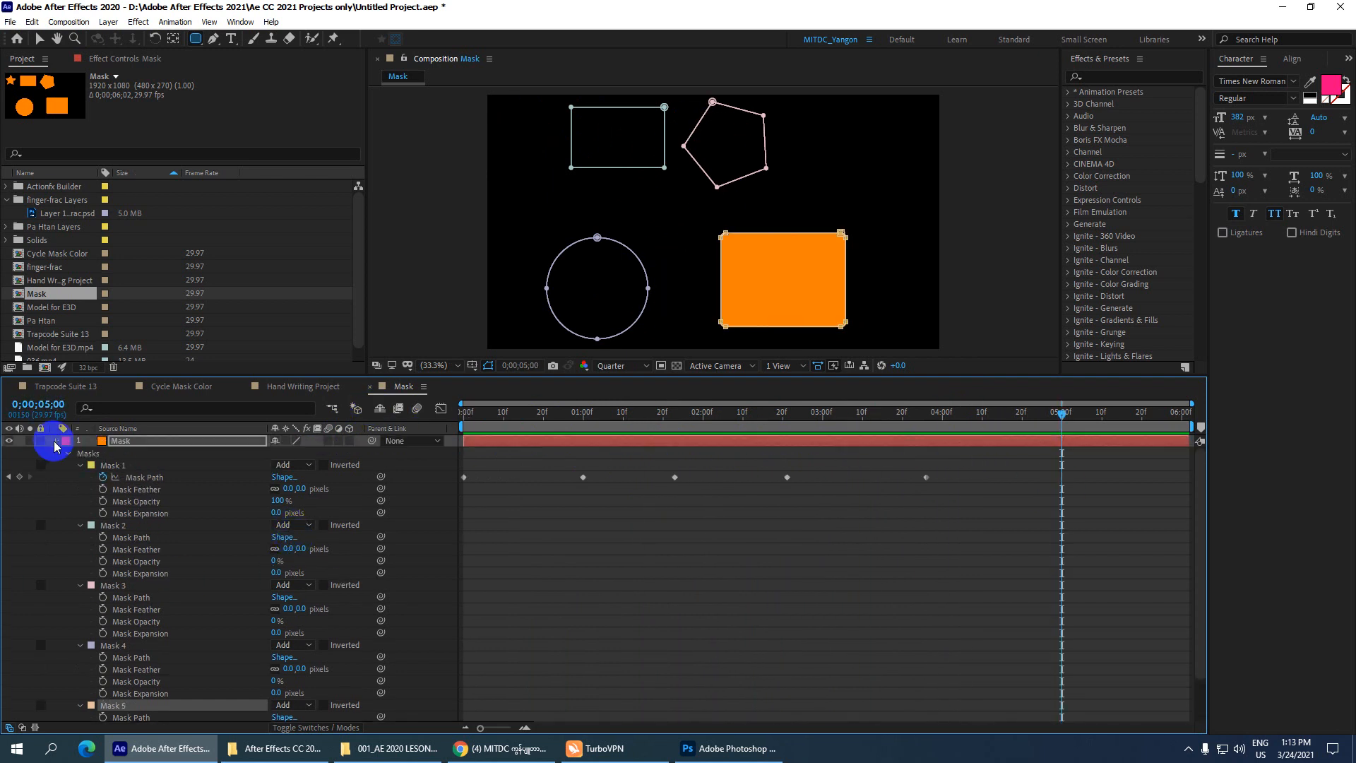
click(55, 441)
click(130, 441)
click(9, 441)
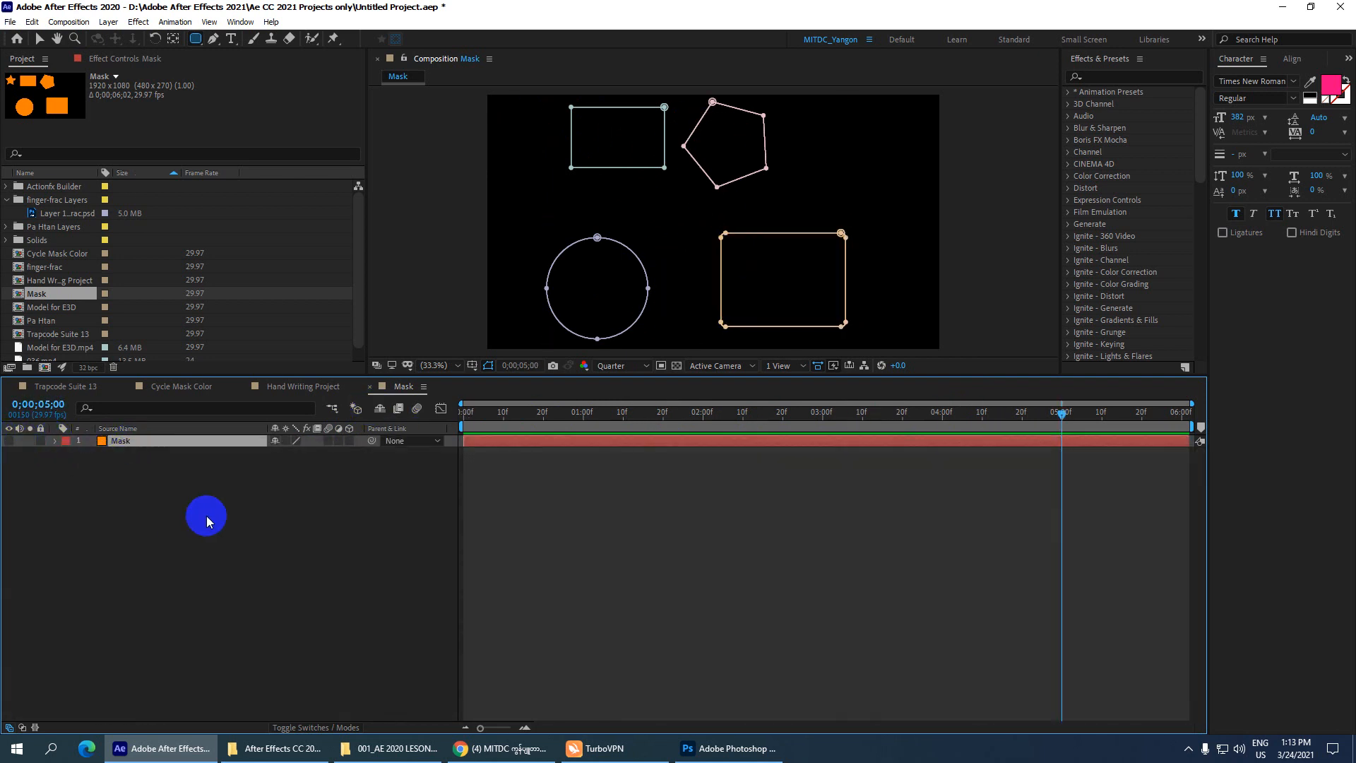
click(232, 535)
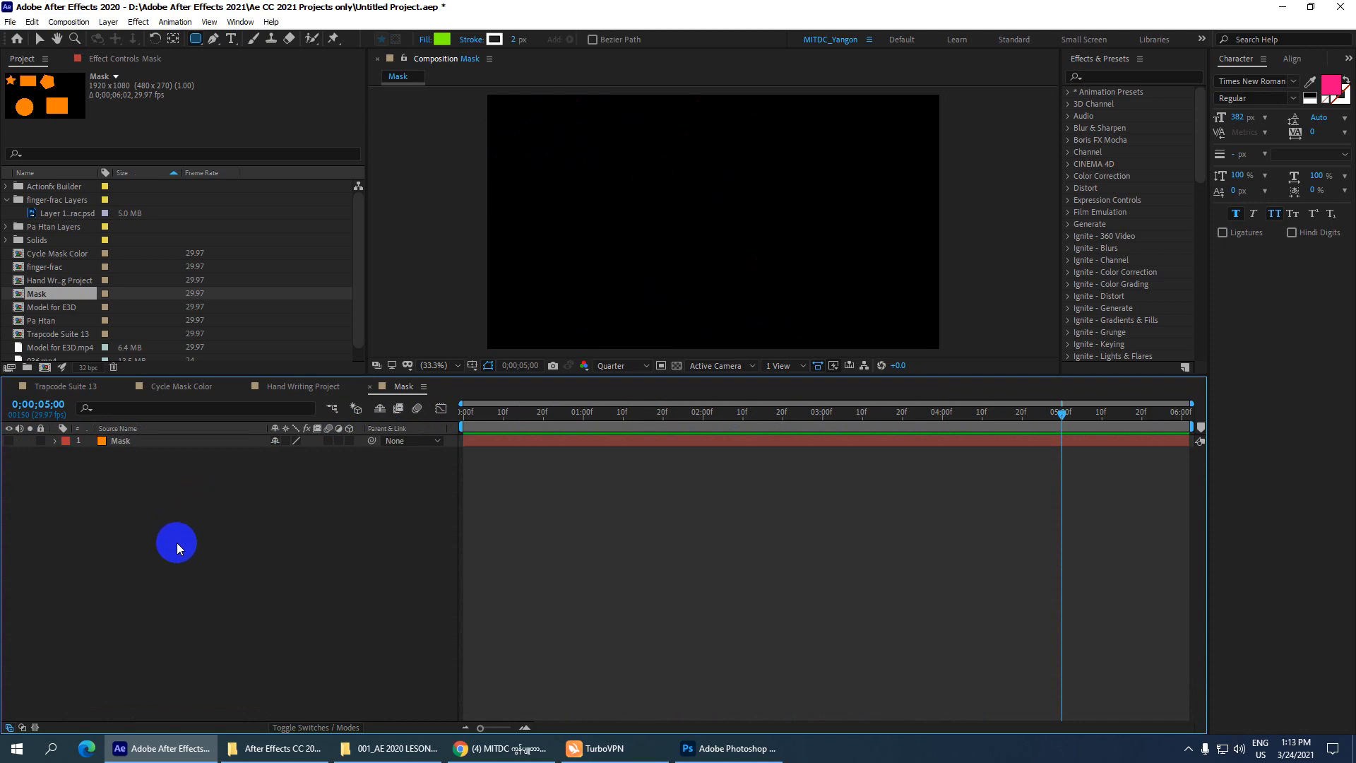
Create a new text layer reading MTDC.
right_click(176, 545)
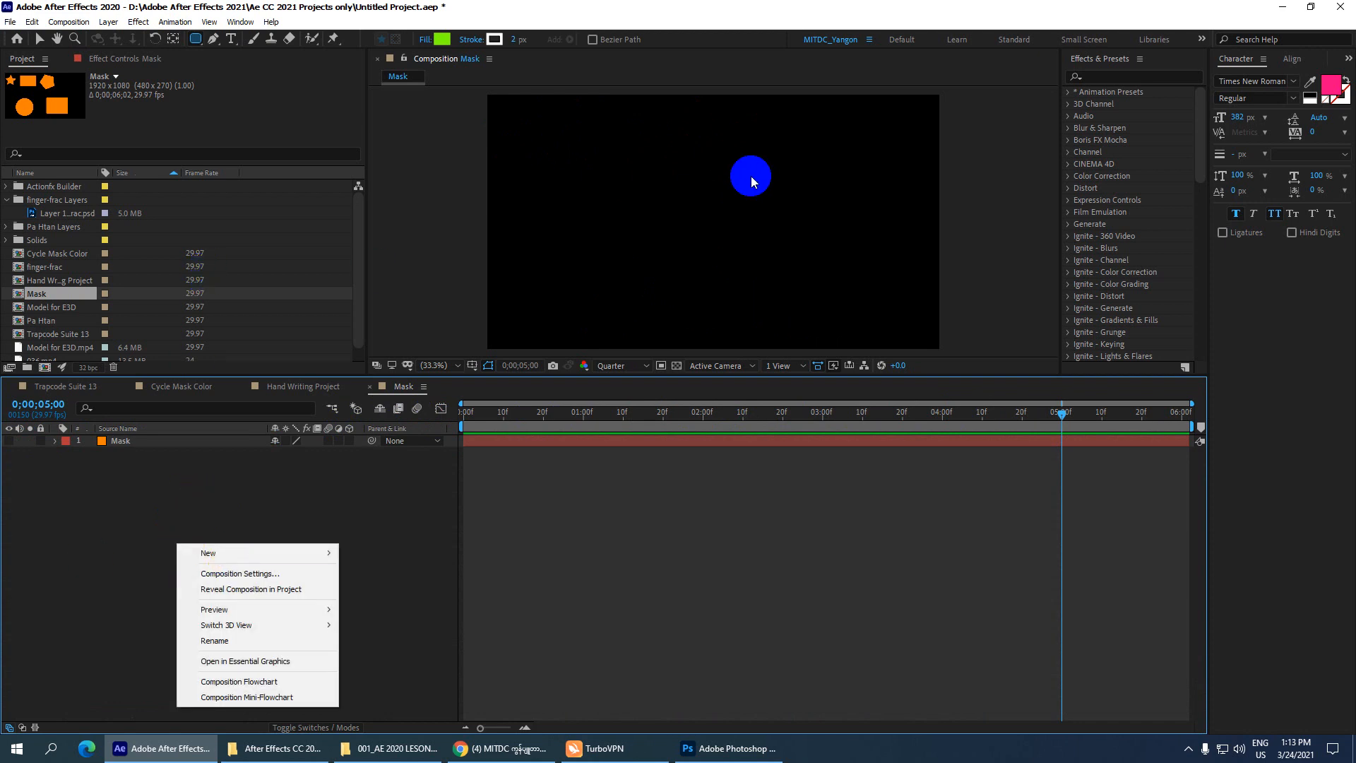
mouse_move(287, 552)
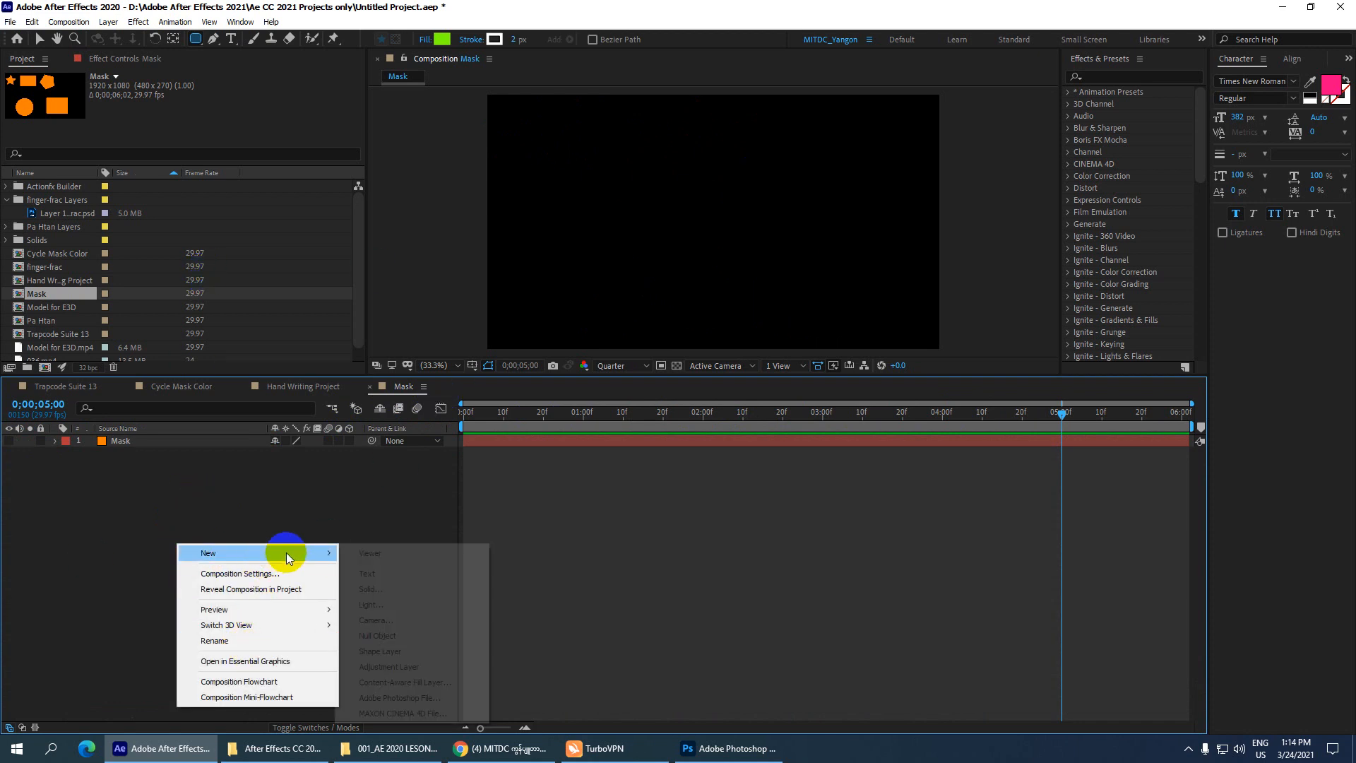
click(380, 575)
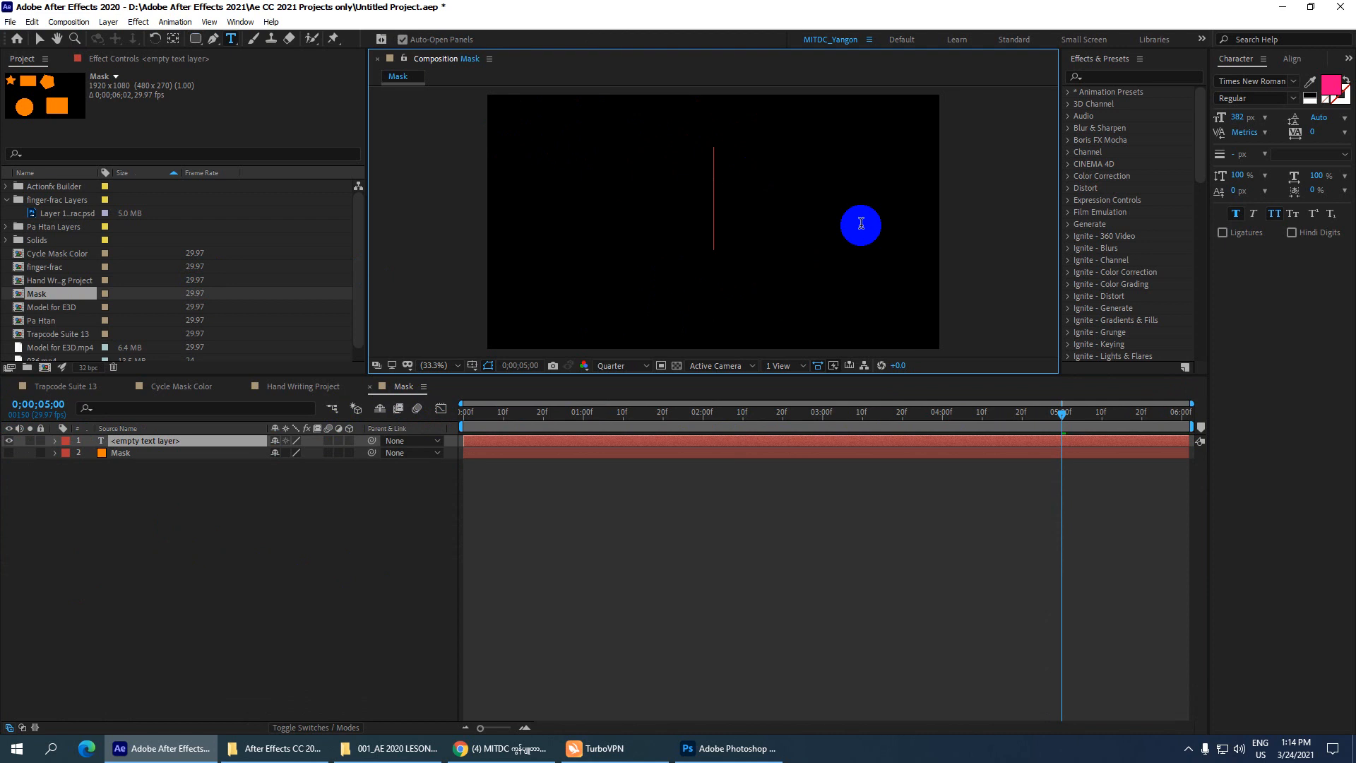
text(M)
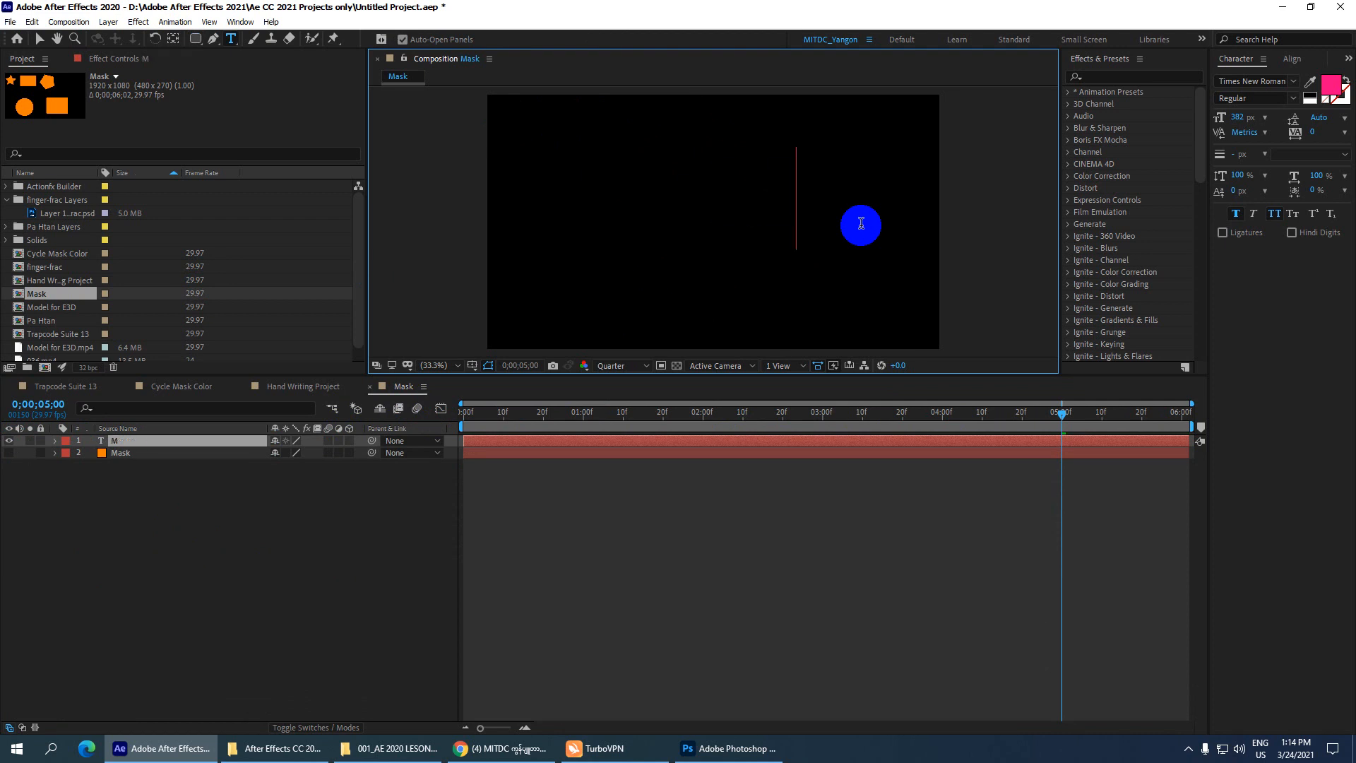
text(TDC)
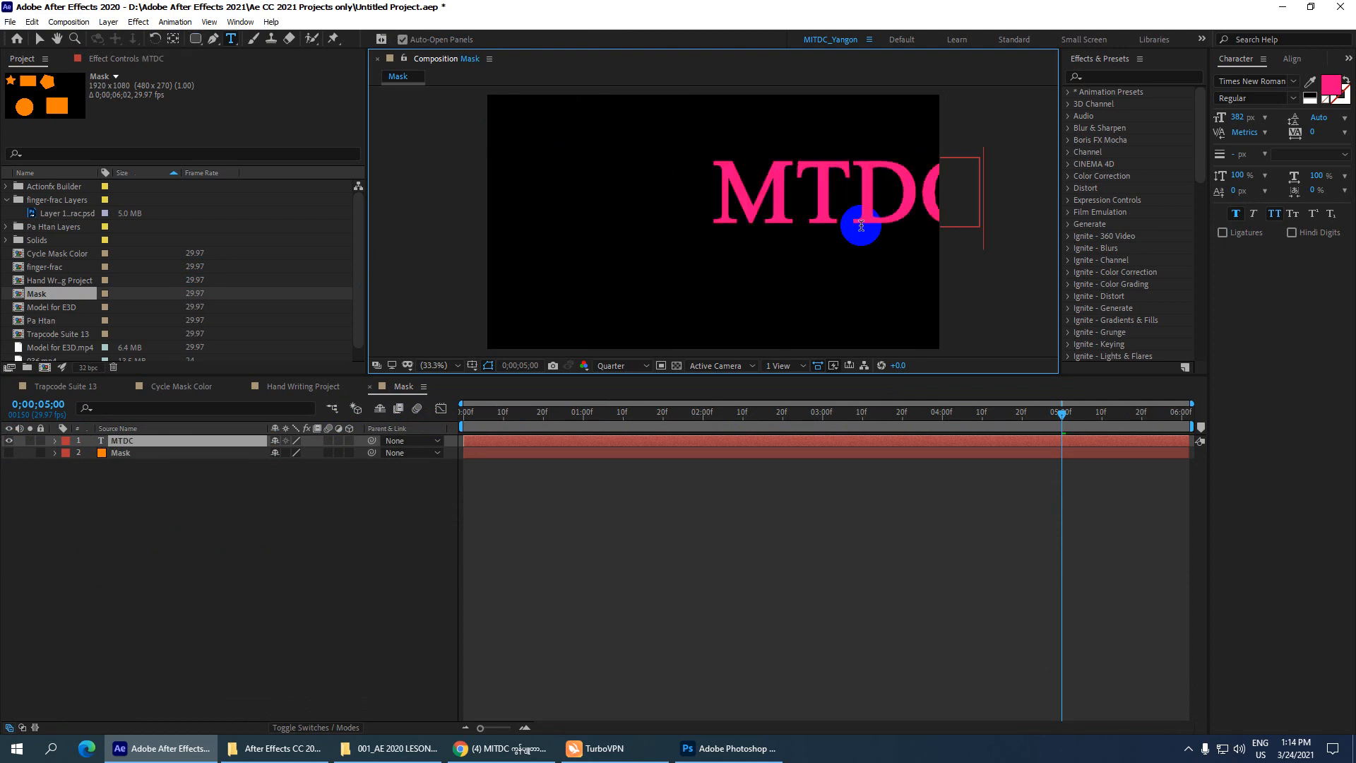
Finish editing the MTDC text and center it horizontally and vertically in the composition.
click(1292, 59)
click(43, 43)
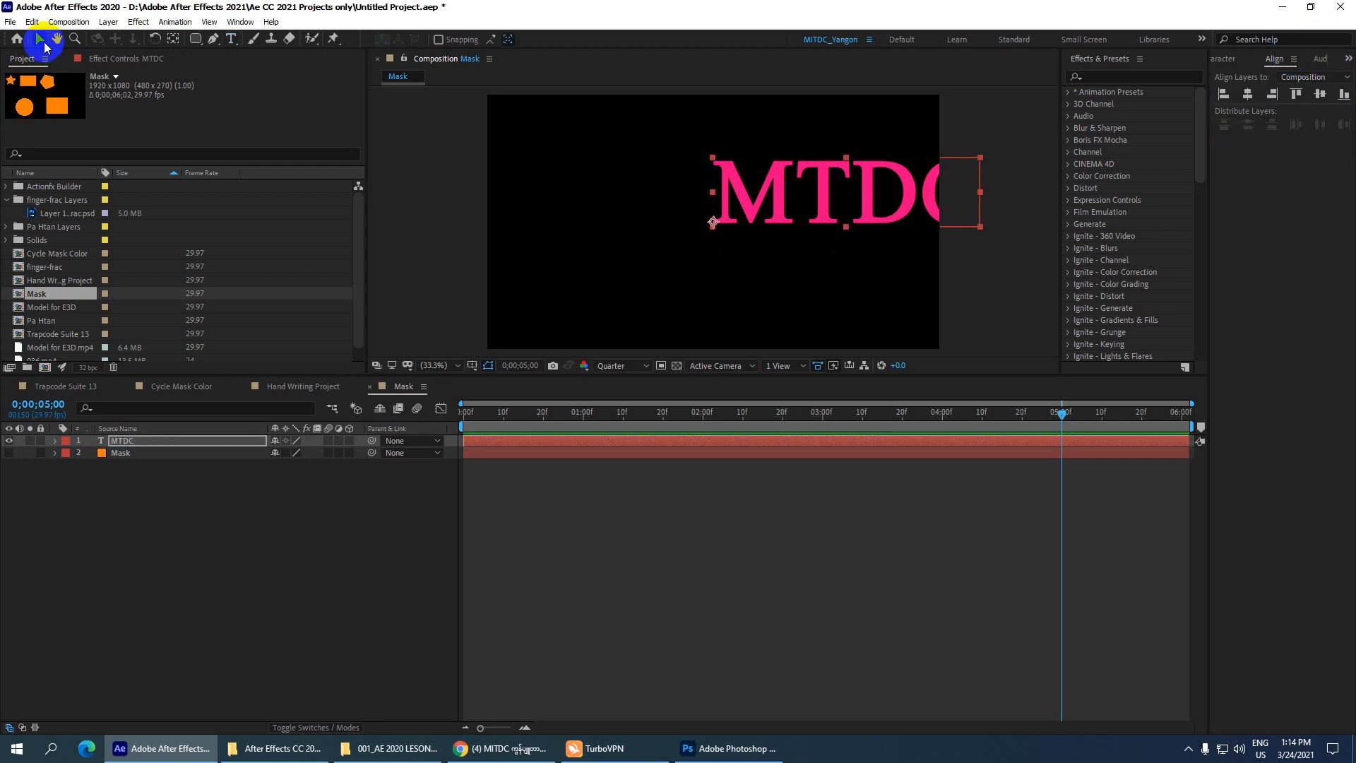
click(1248, 94)
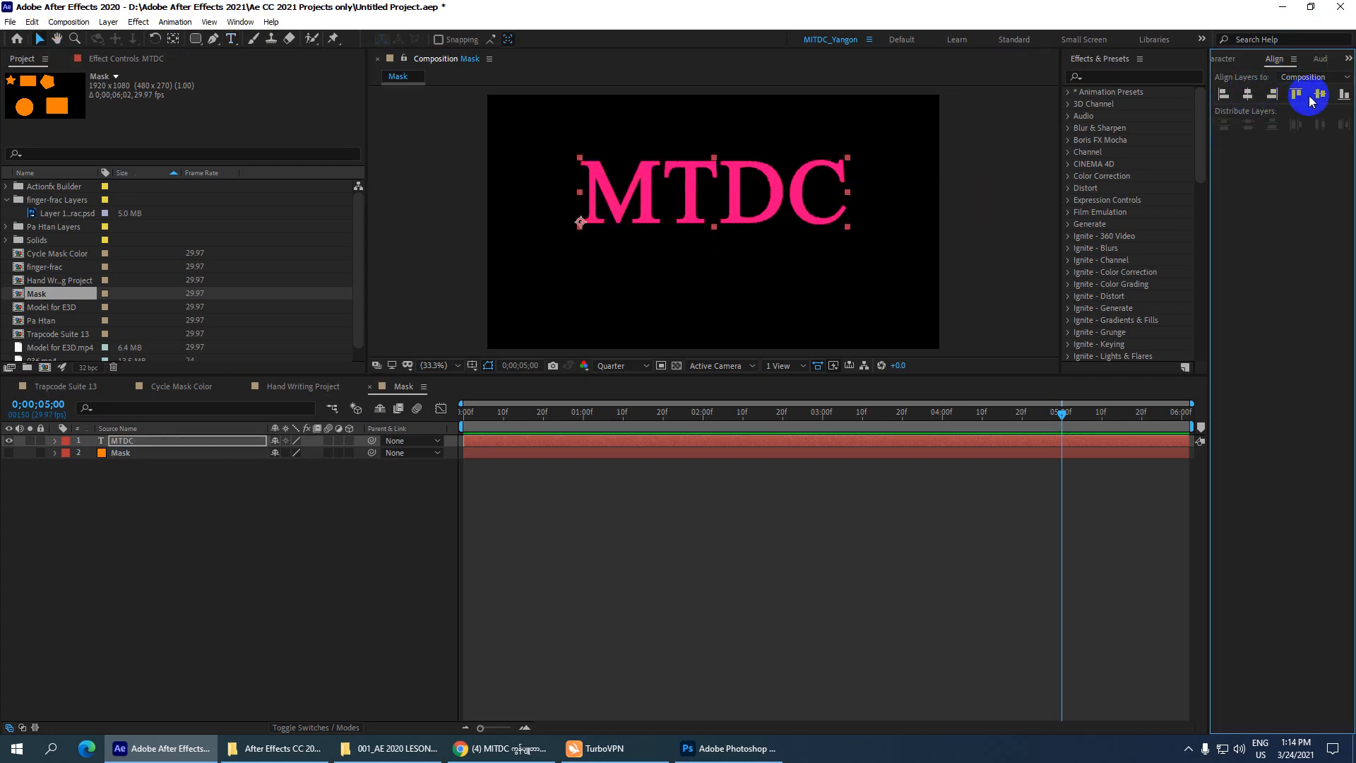
click(1318, 94)
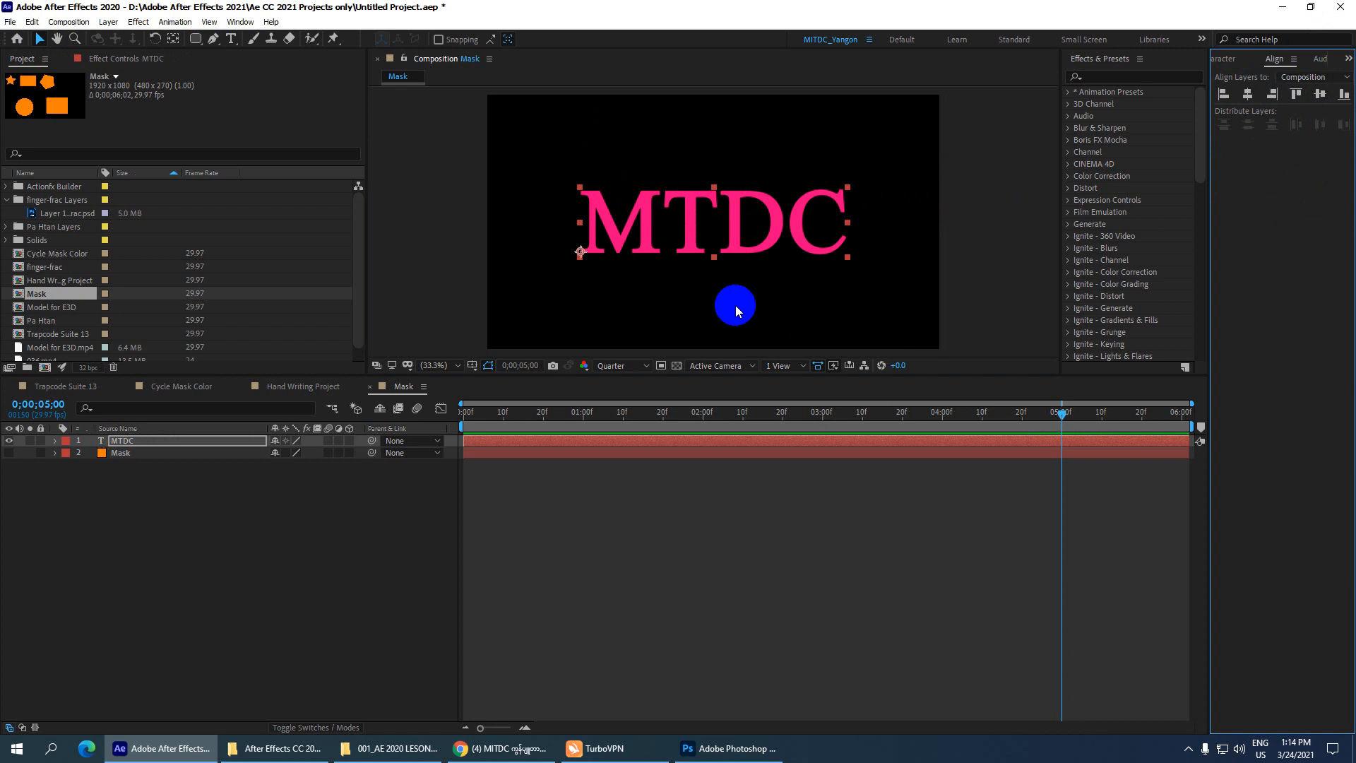
Reduce the MTDC text's font size to 200 px and recenter it on both axes of the composition.
click(1225, 59)
drag(1234, 119, 1250, 157)
click(651, 241)
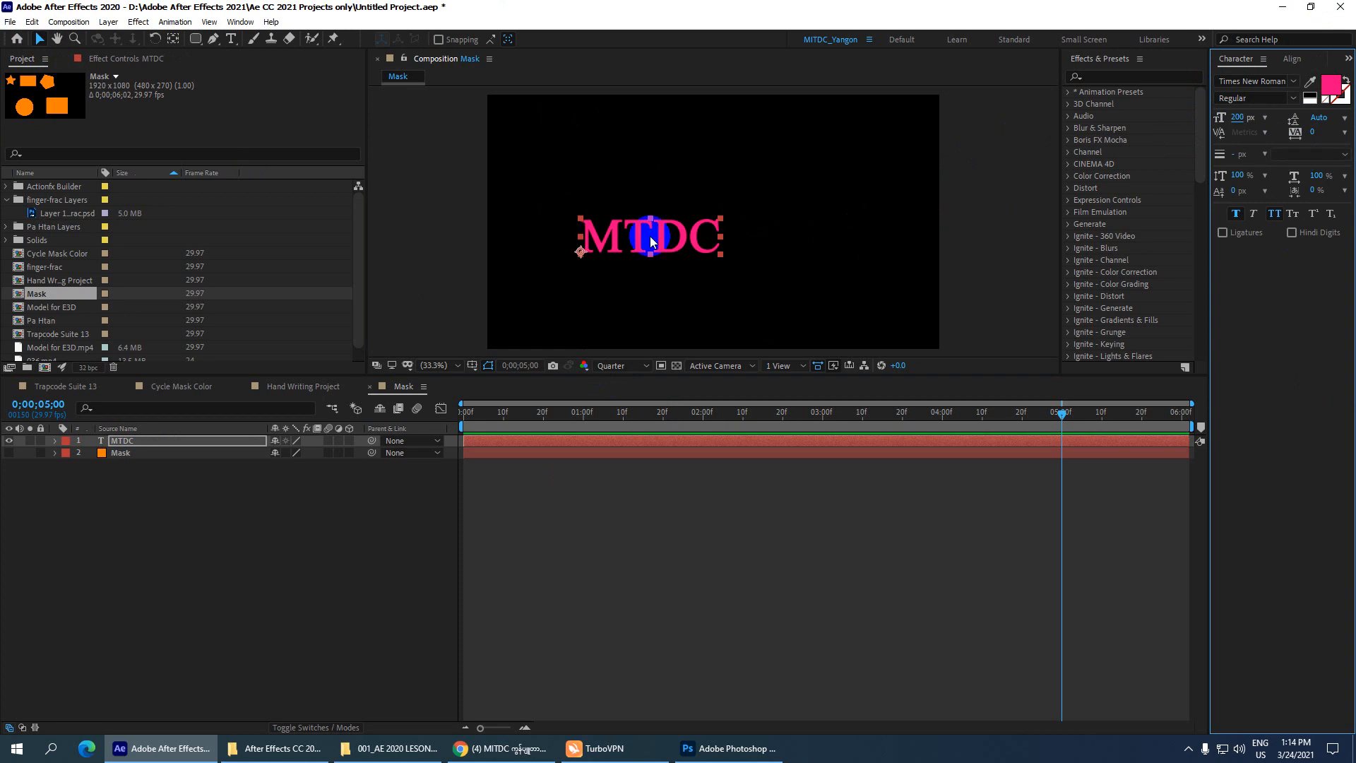
click(1291, 59)
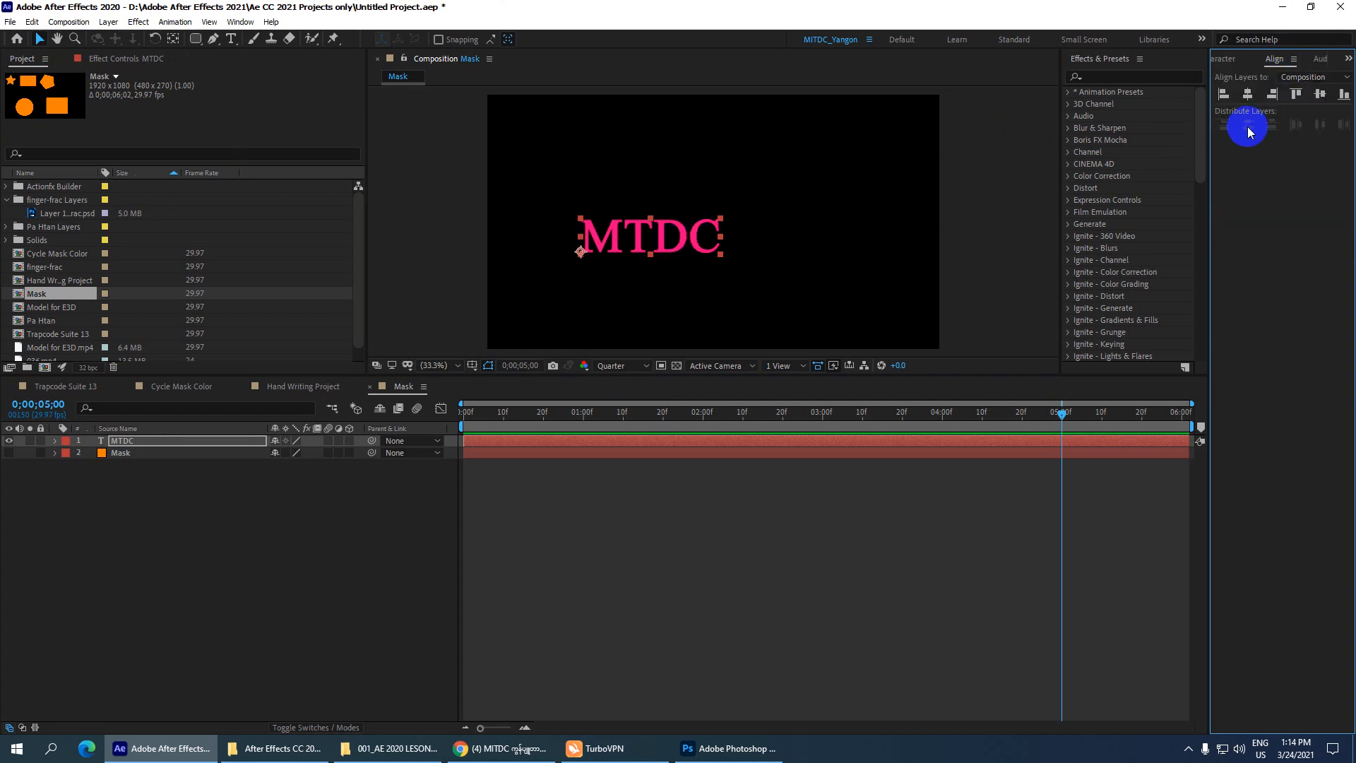
click(1248, 95)
click(1320, 94)
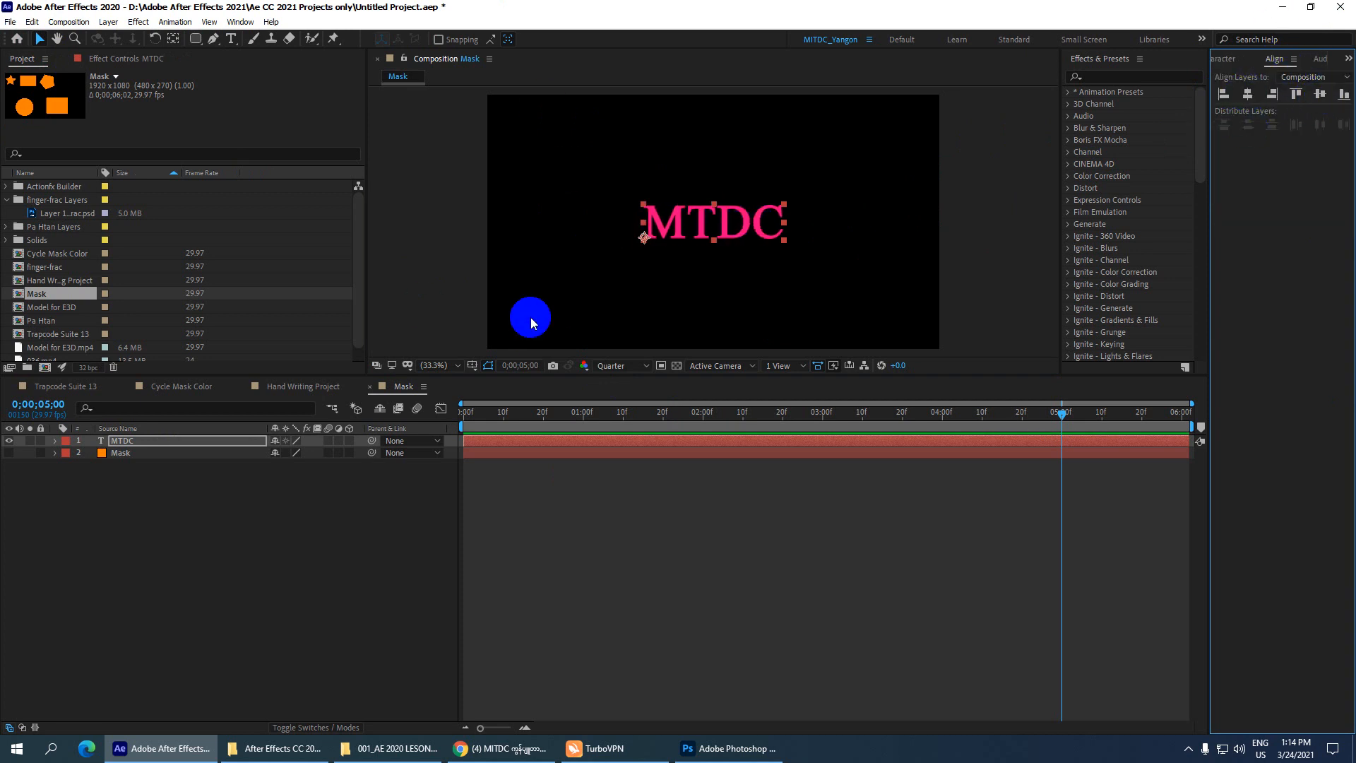
Draw a large rectangular mask around the text on the MTDC layer, just inside the composition frame.
click(143, 439)
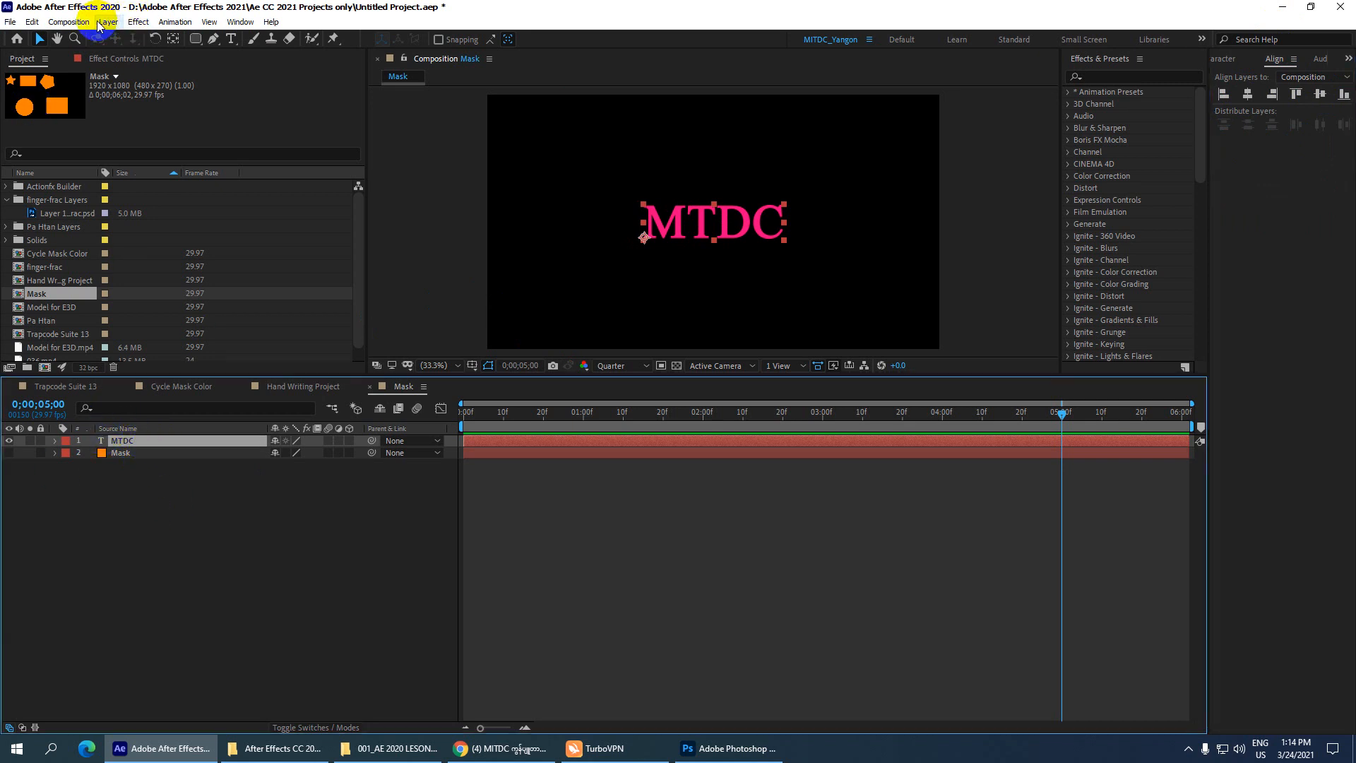
click(197, 45)
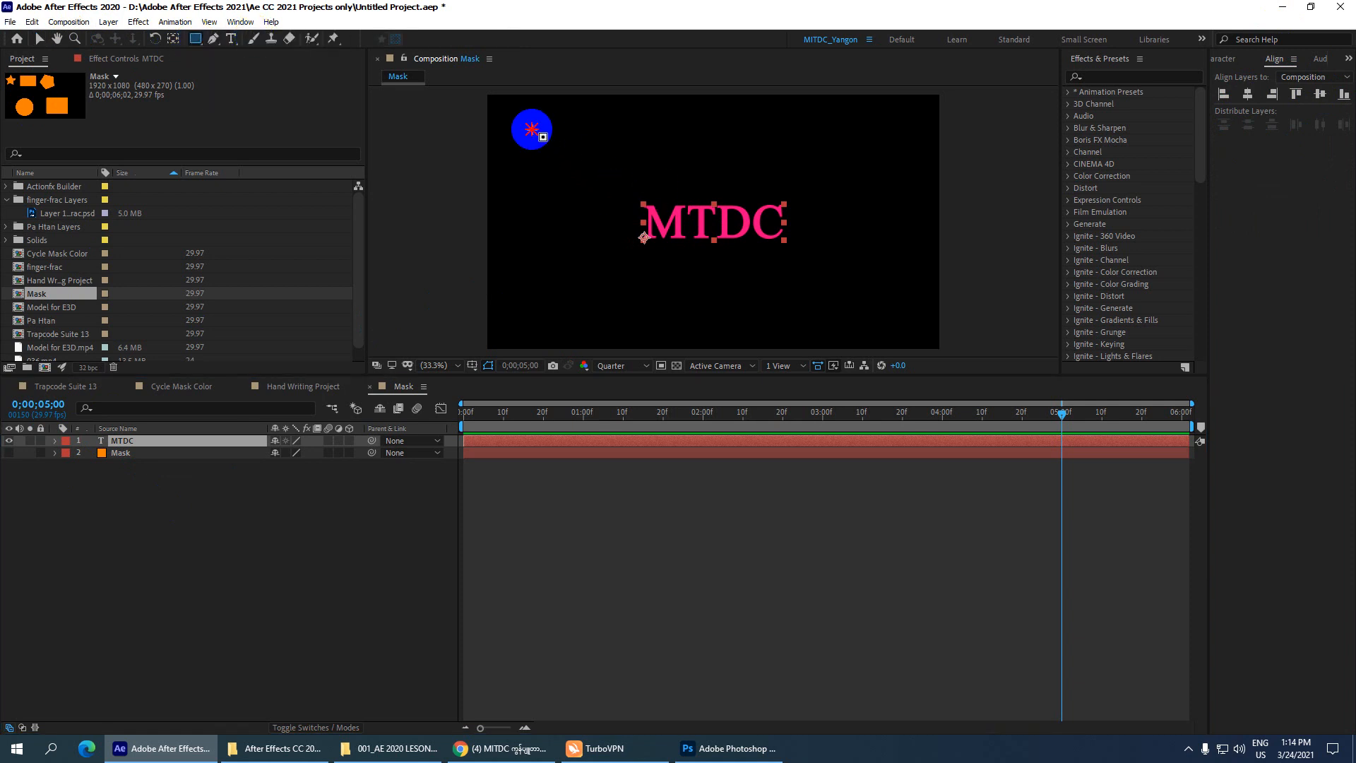
drag(532, 129, 907, 312)
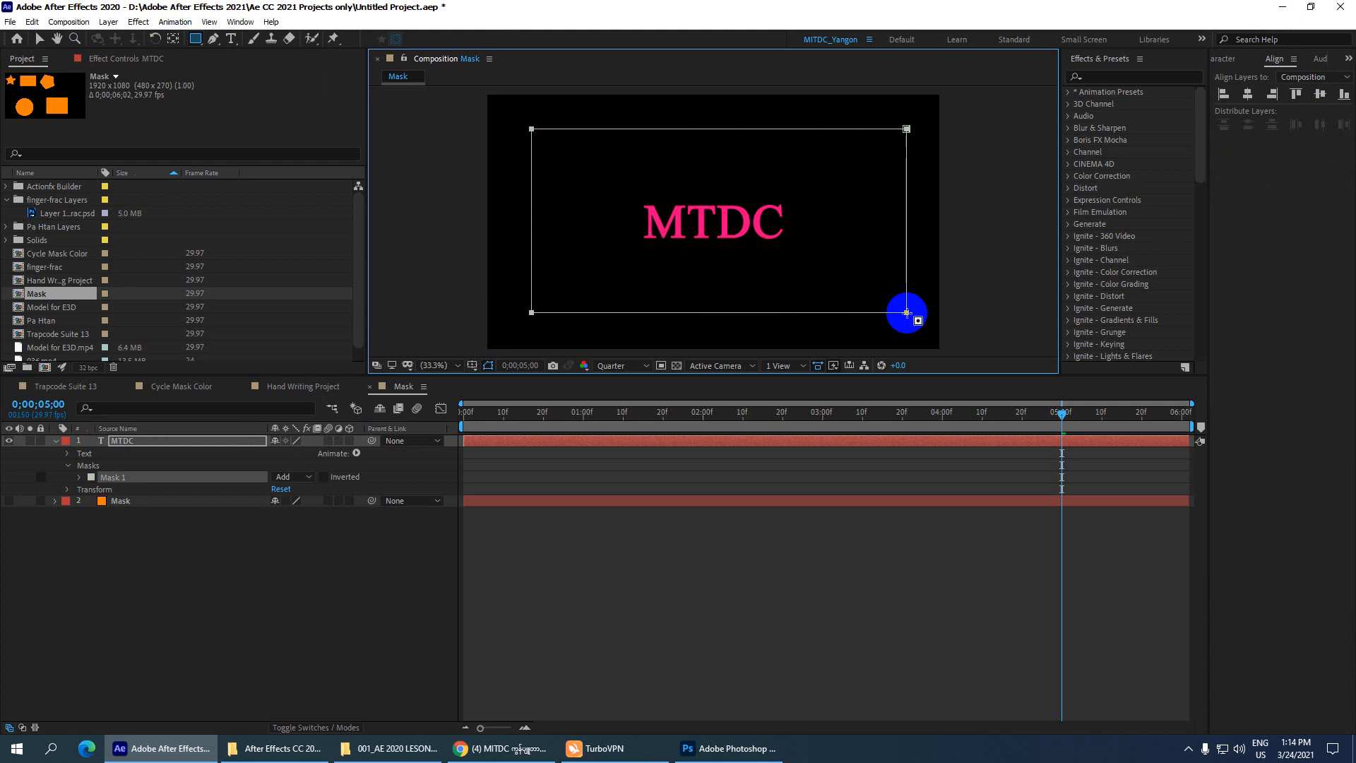
Assign Mask 1 as the path in the text layer's Path Options.
click(68, 454)
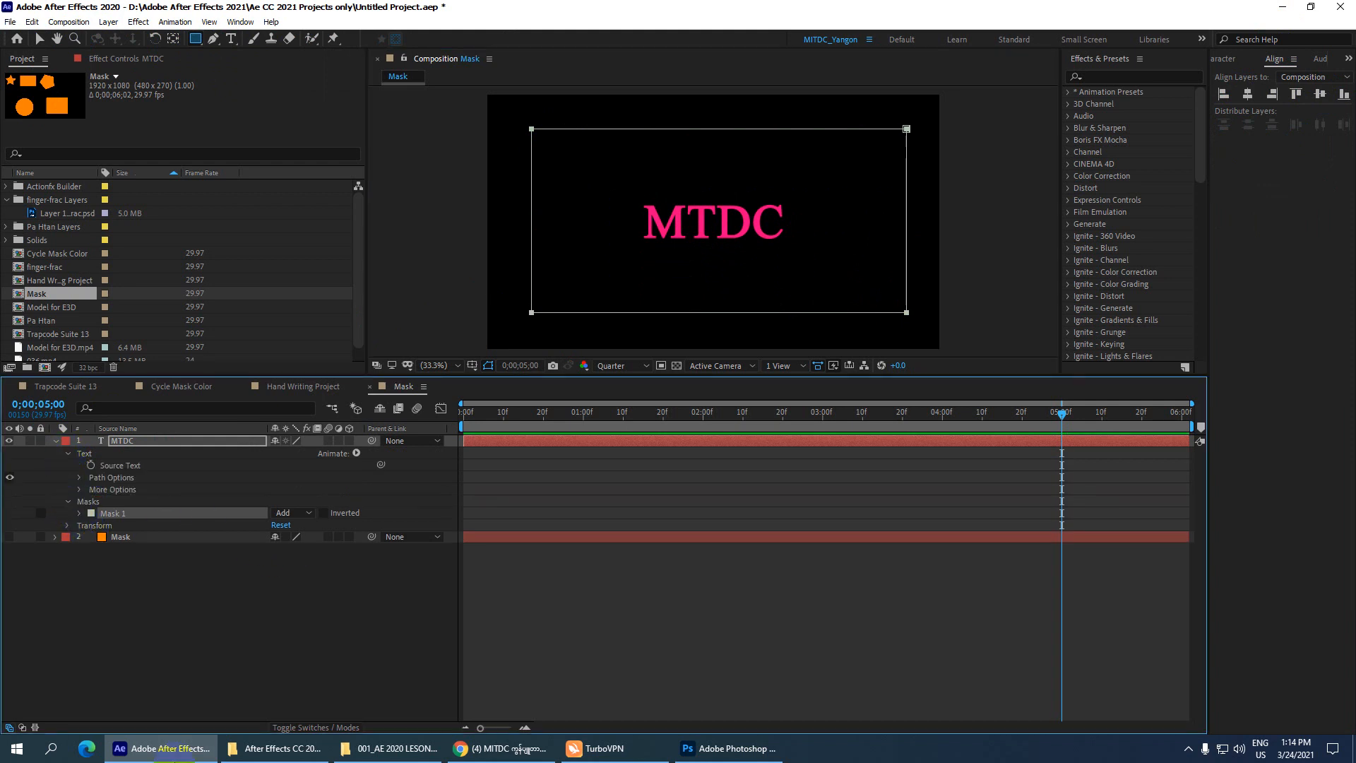
click(80, 477)
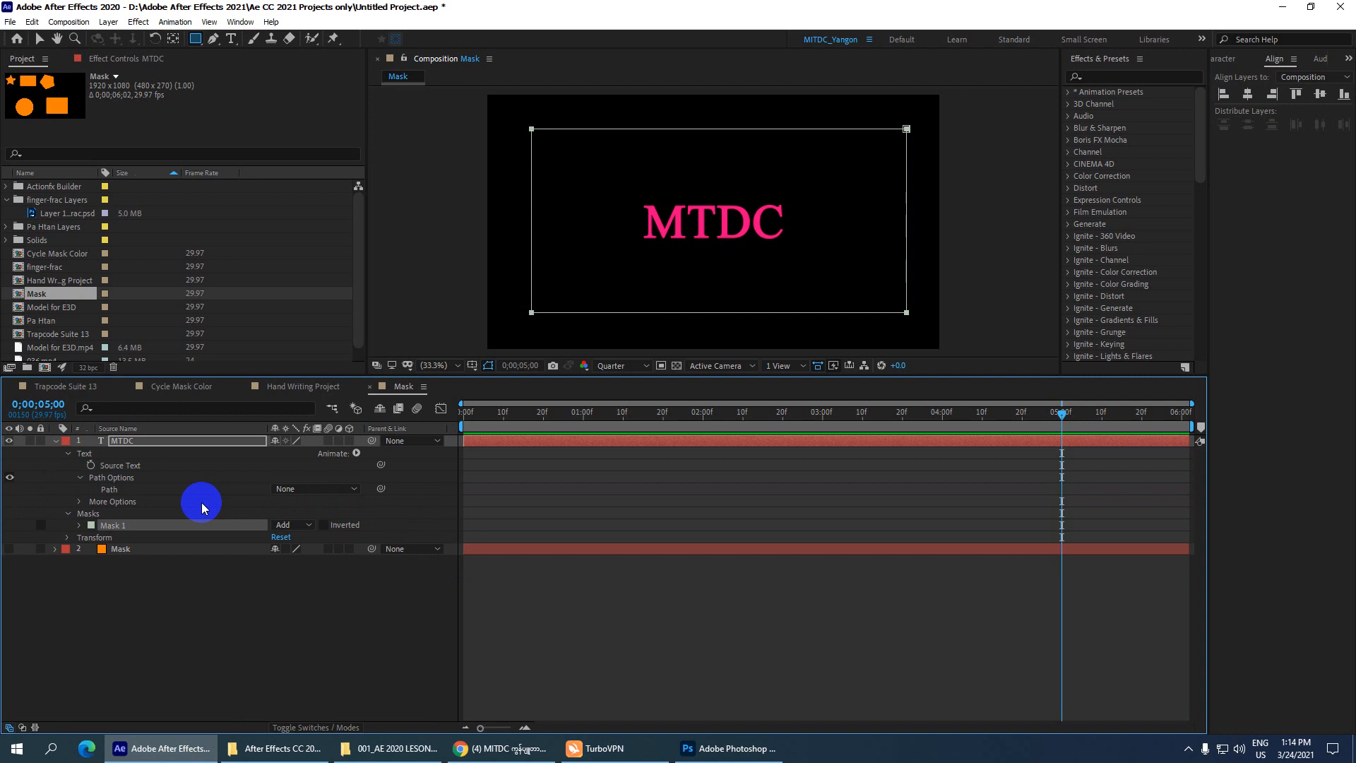
click(351, 489)
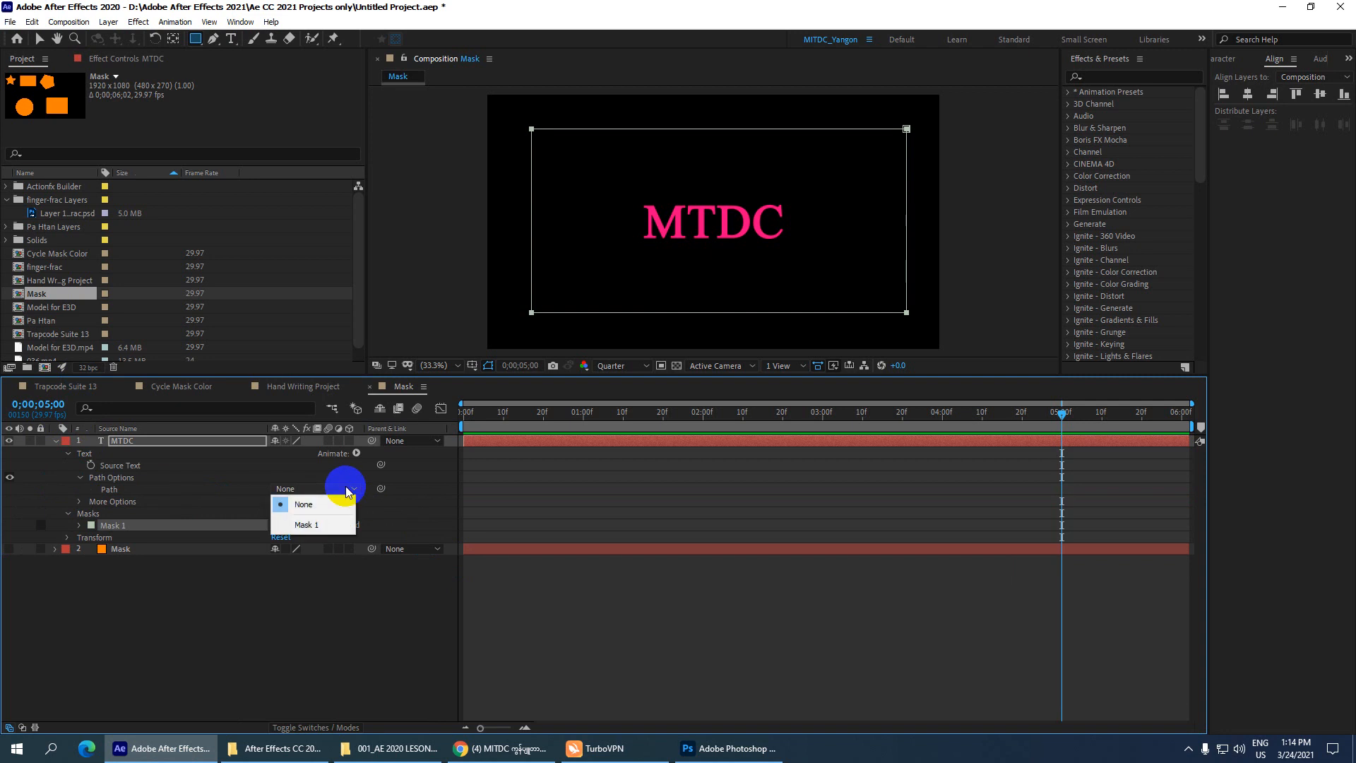
click(321, 521)
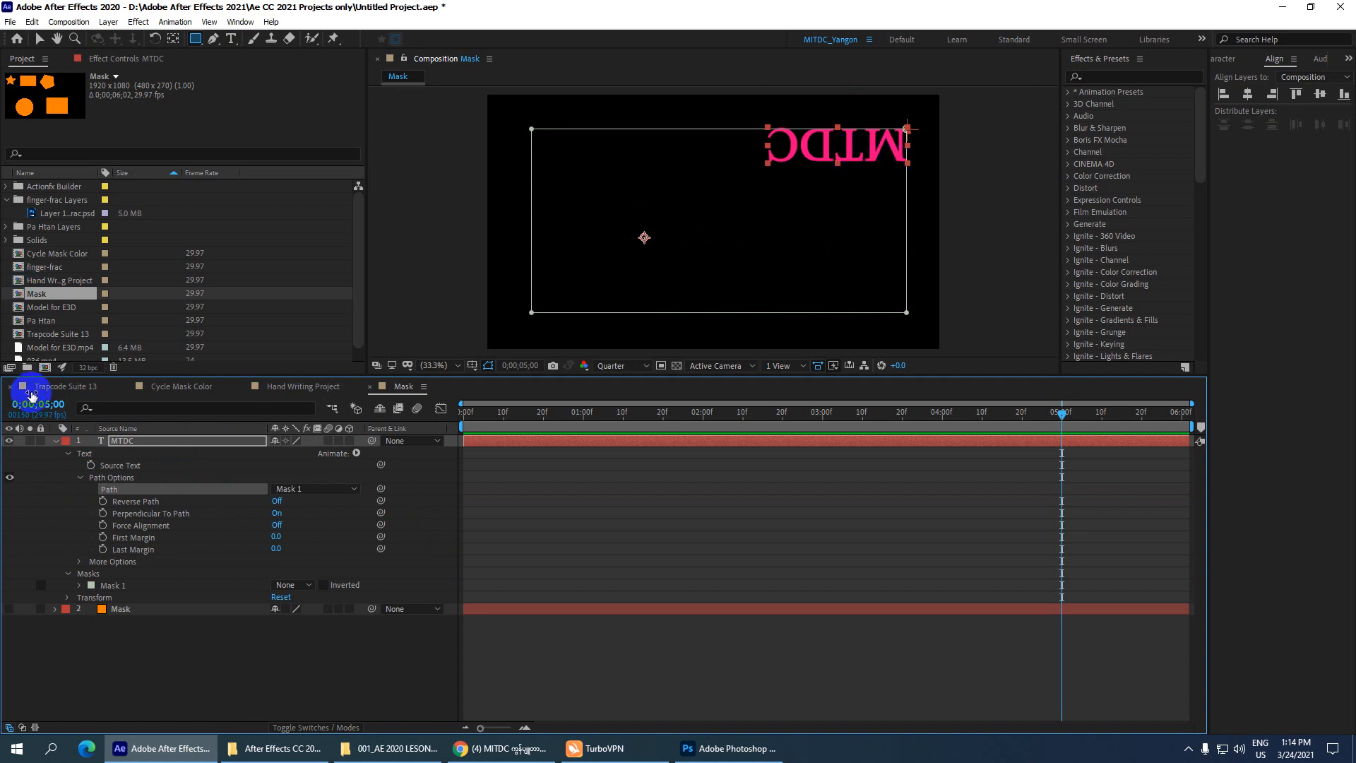
Correct the text by inserting an I after the M so it reads MITDC.
click(231, 38)
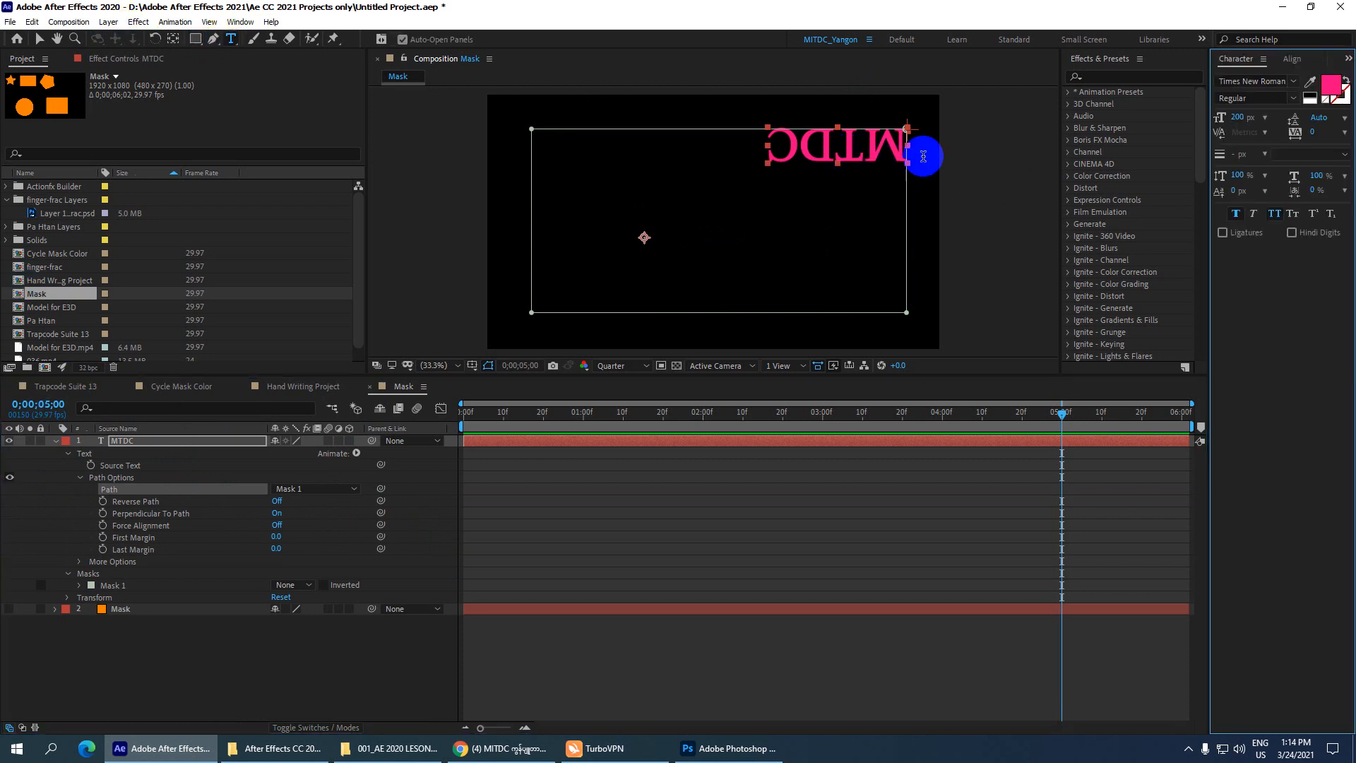
click(868, 146)
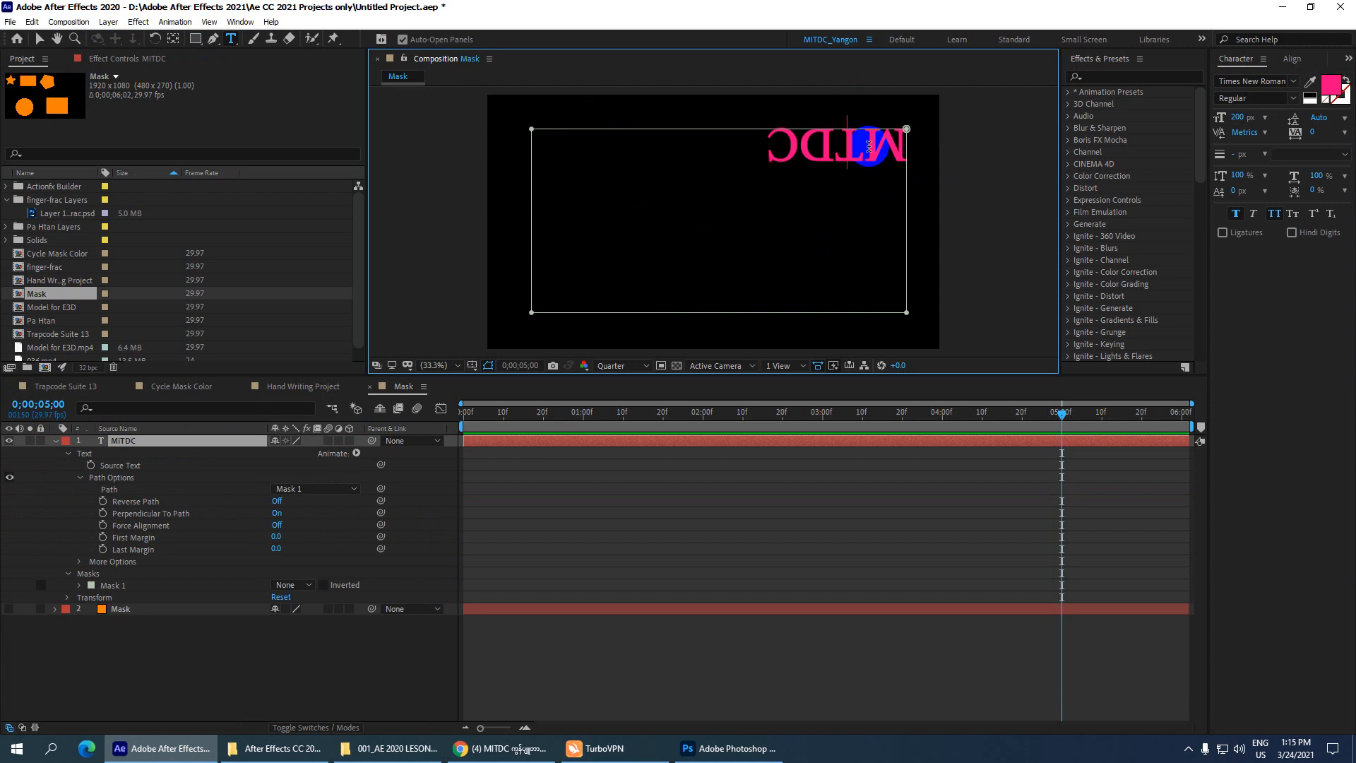
text(I)
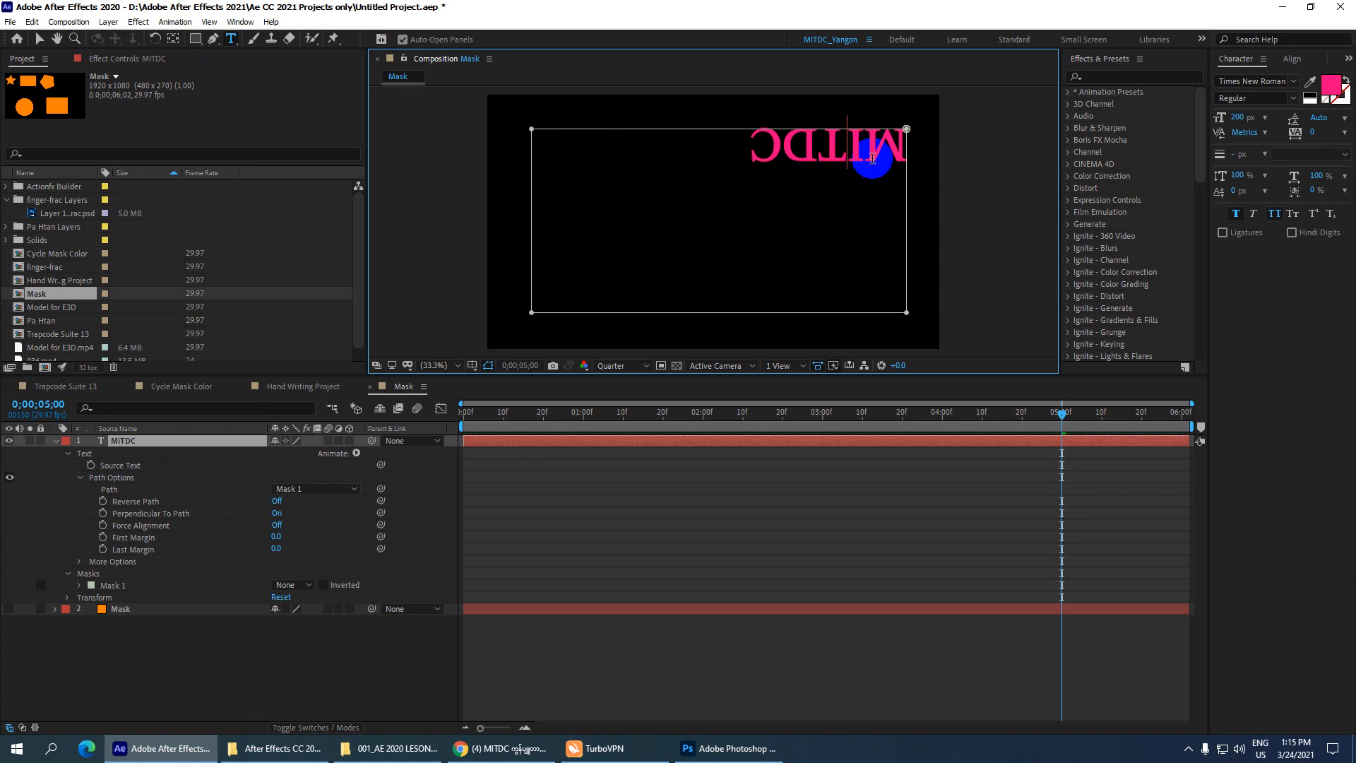
click(37, 41)
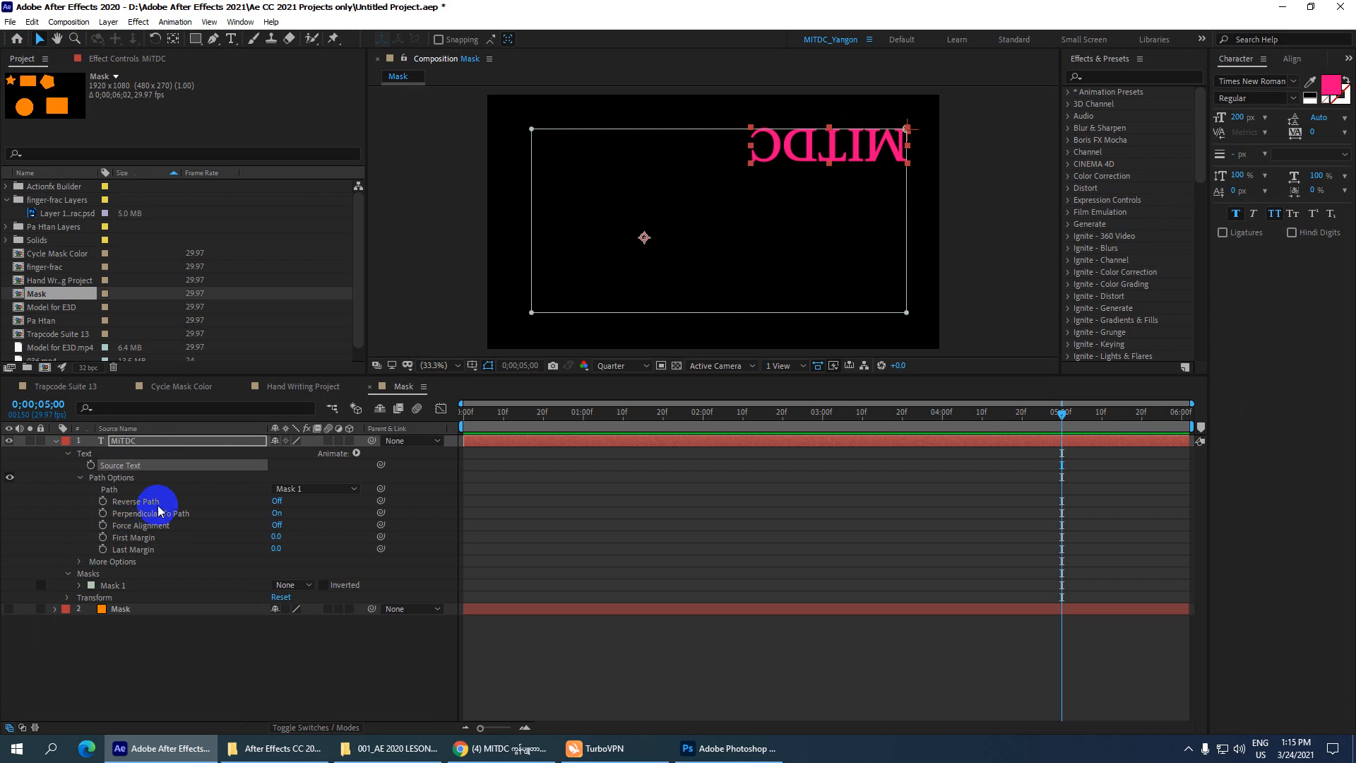
Turn on Reverse Path and add a First Margin keyframe at 0;00;00;00.
click(277, 501)
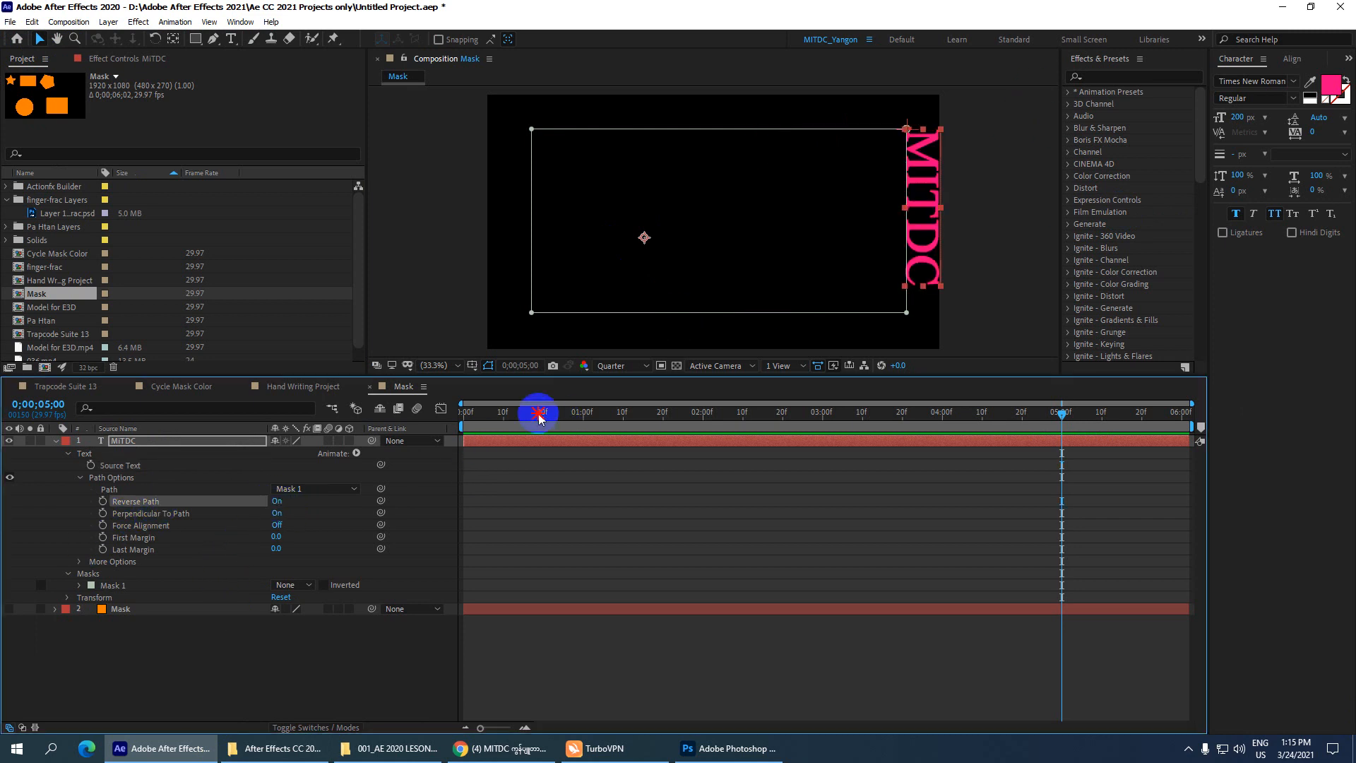
drag(539, 416, 318, 395)
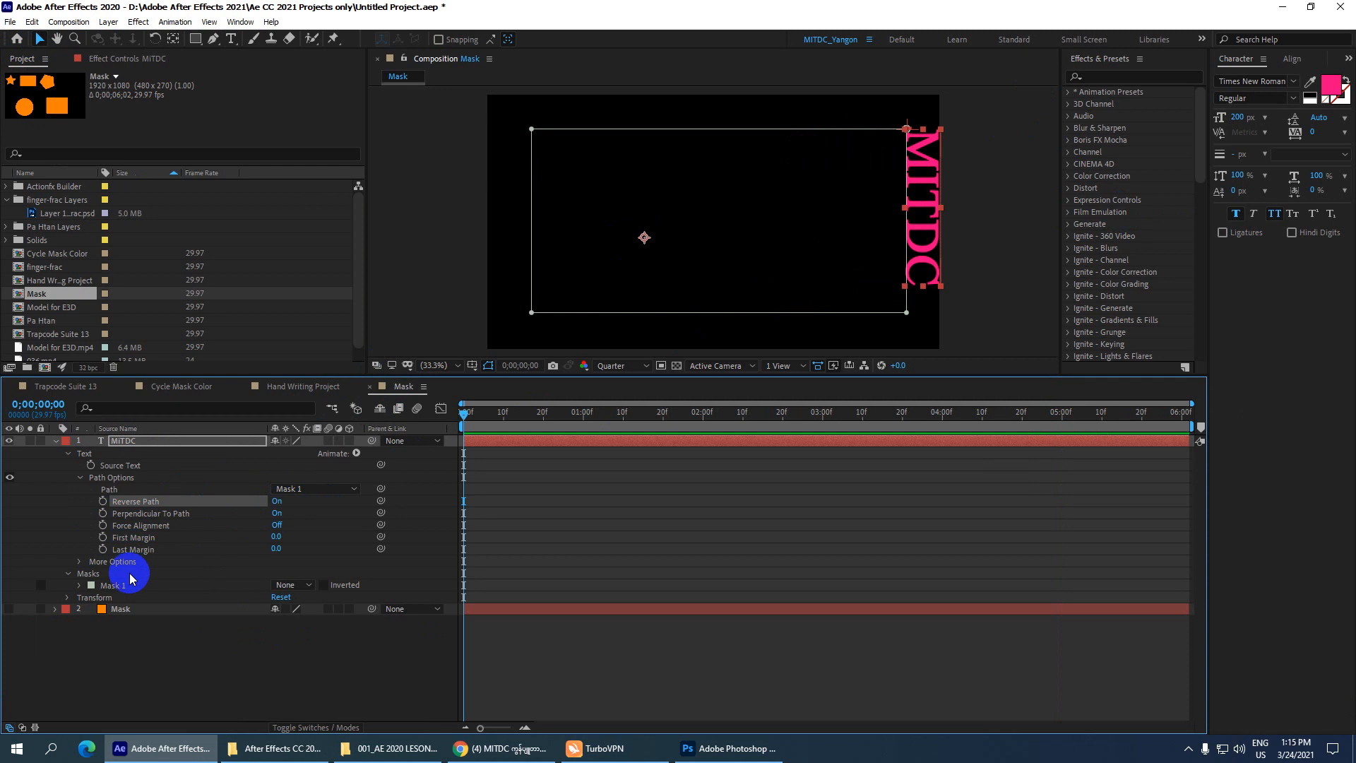
click(103, 537)
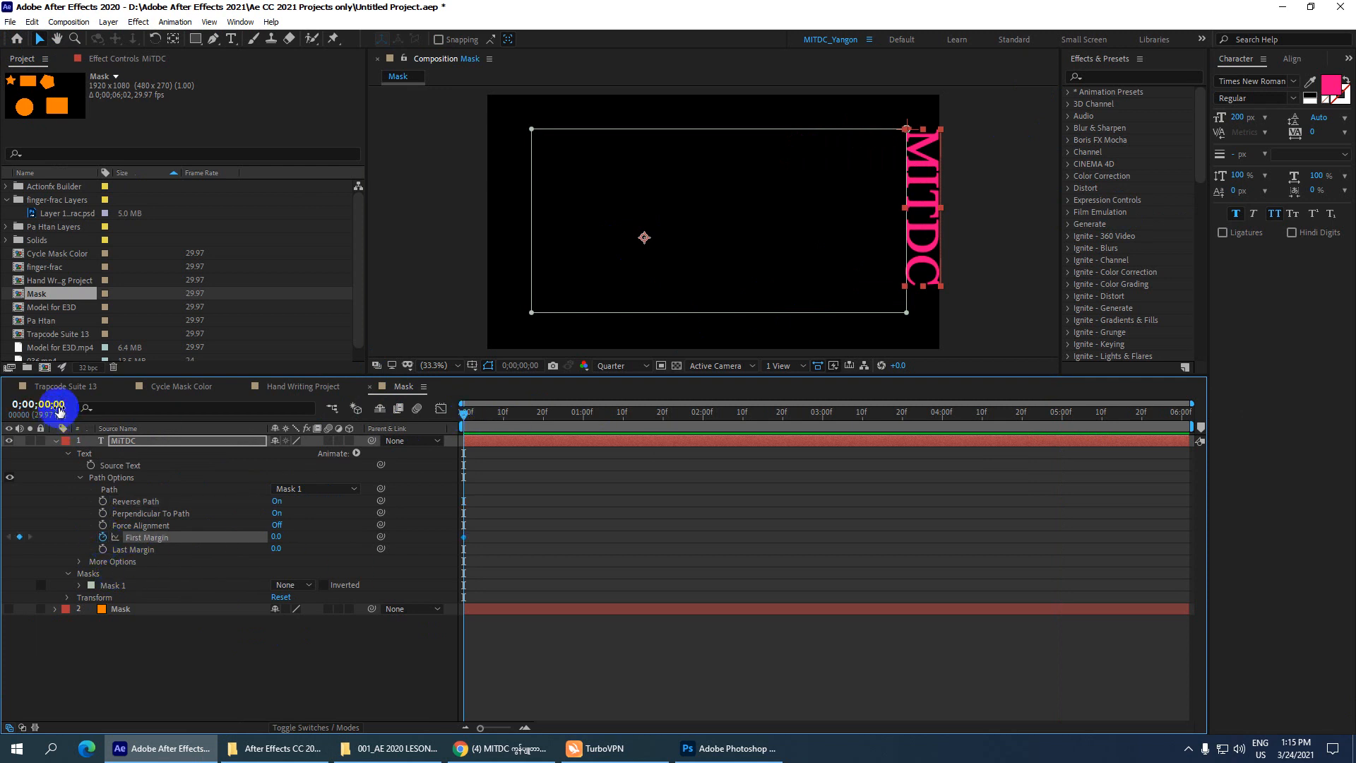
Raise First Margin to about 1440 at 0;00;06;01 to slide the text along the rectangular path.
click(53, 404)
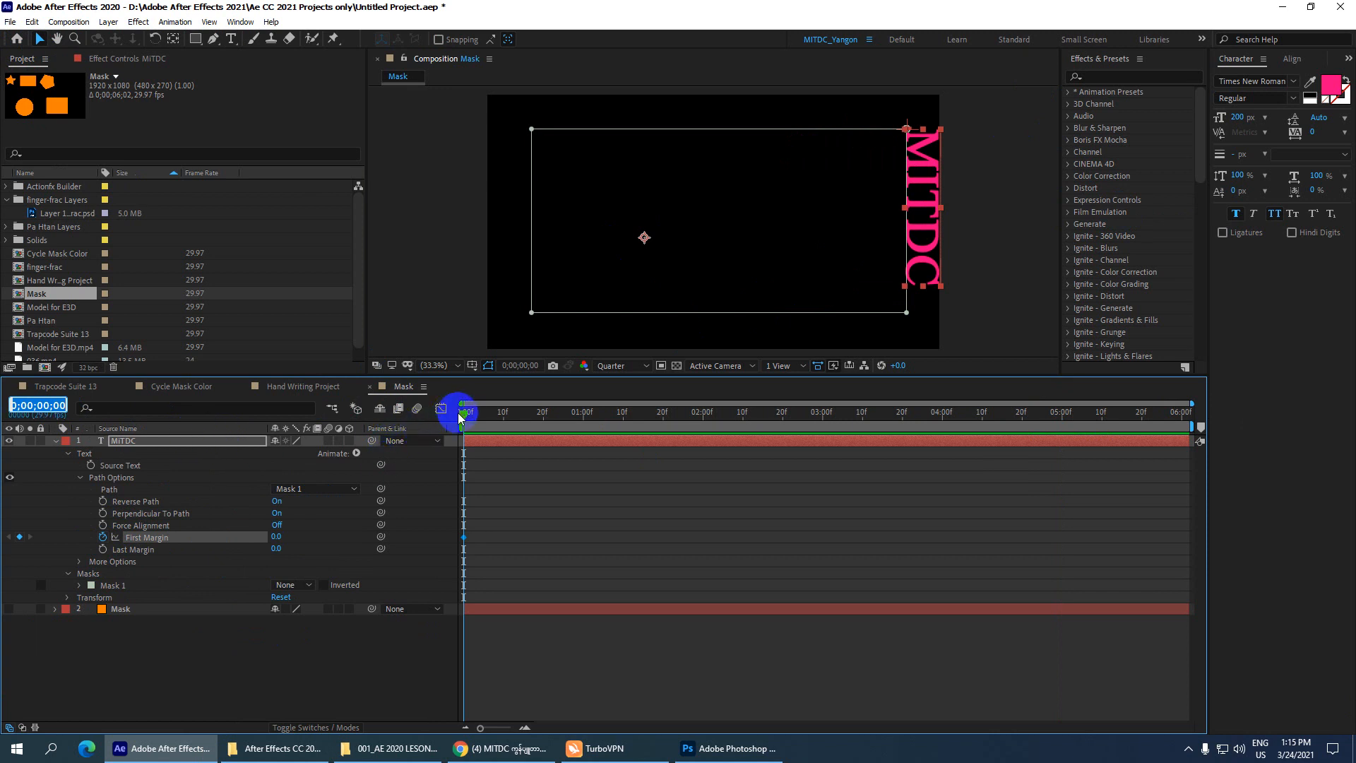
drag(459, 416, 1260, 522)
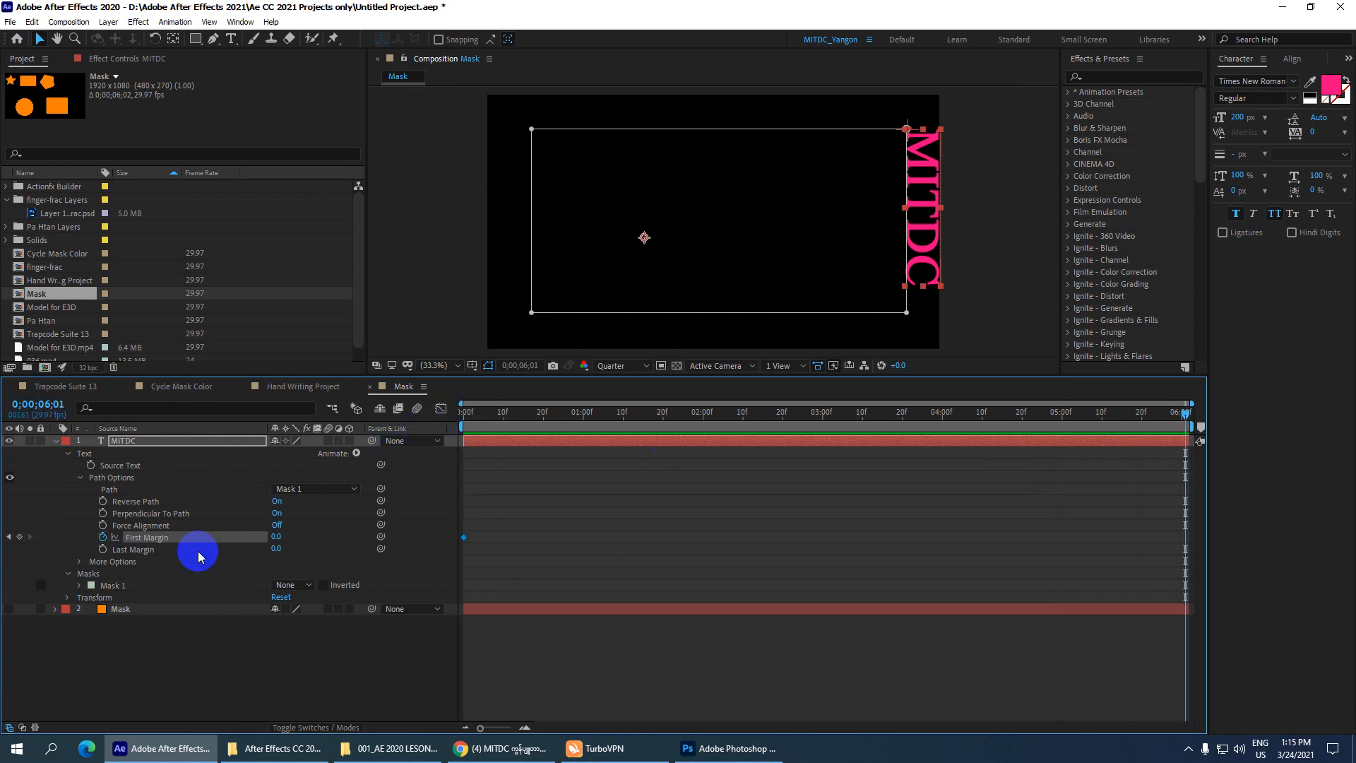
drag(281, 541, 680, 529)
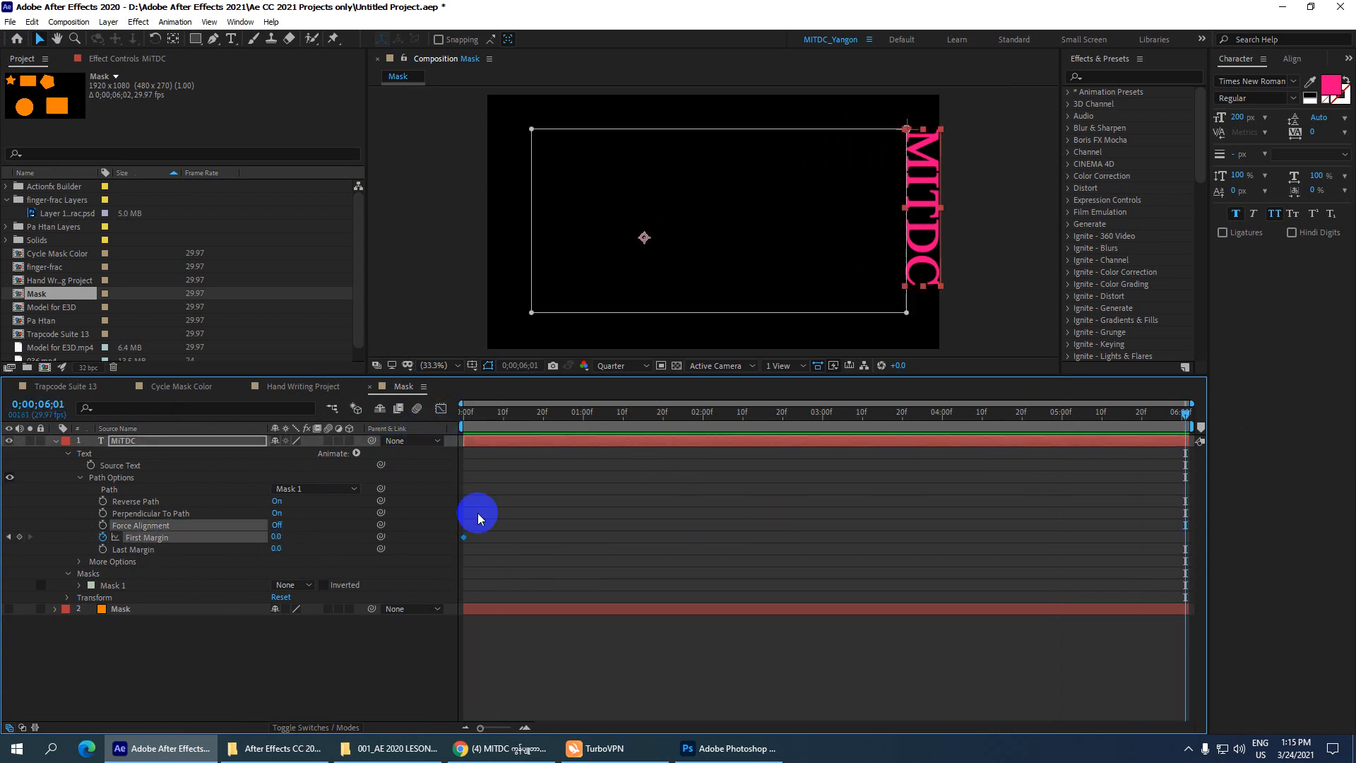
drag(267, 543, 881, 554)
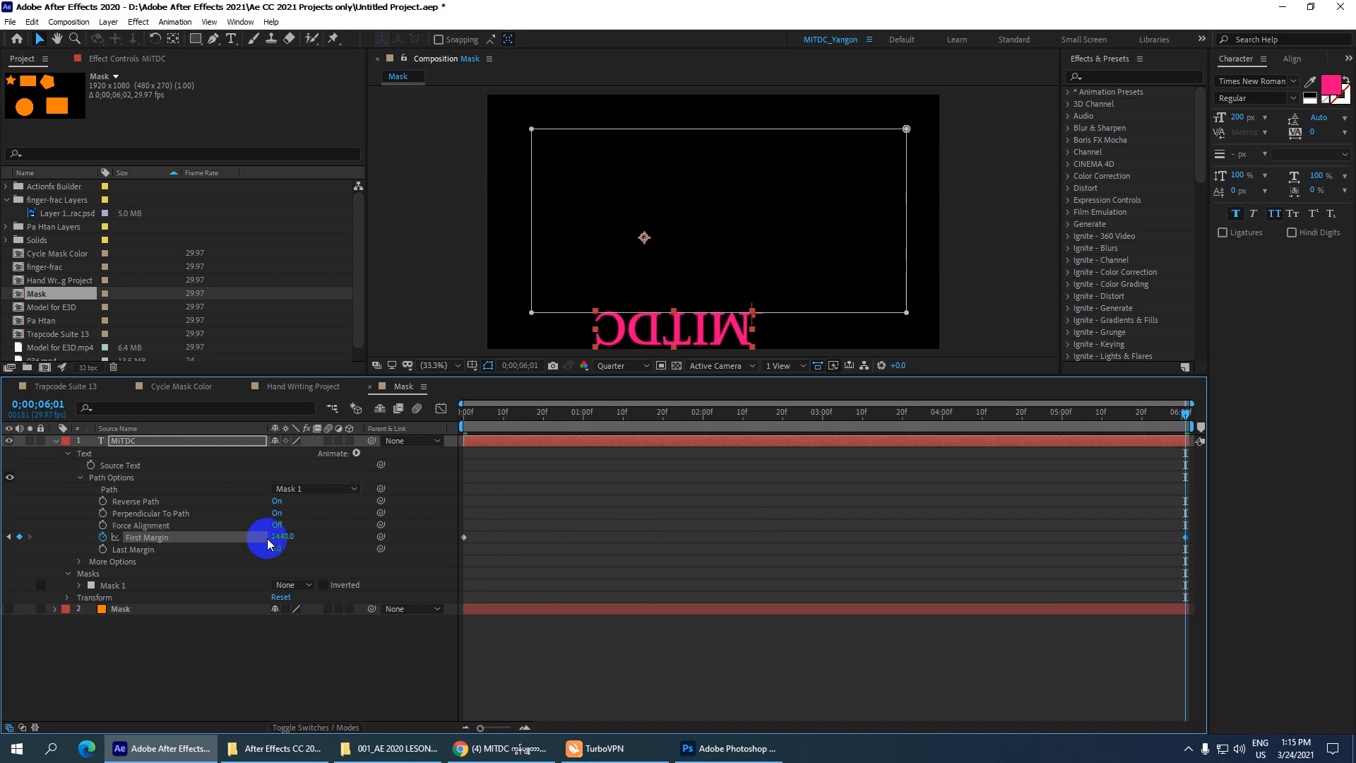
Raise the text layer's First Margin to about 4052 at 0;00;06;01 so MITDC travels around the whole rectangular path.
click(290, 537)
text(2730)
key(Return)
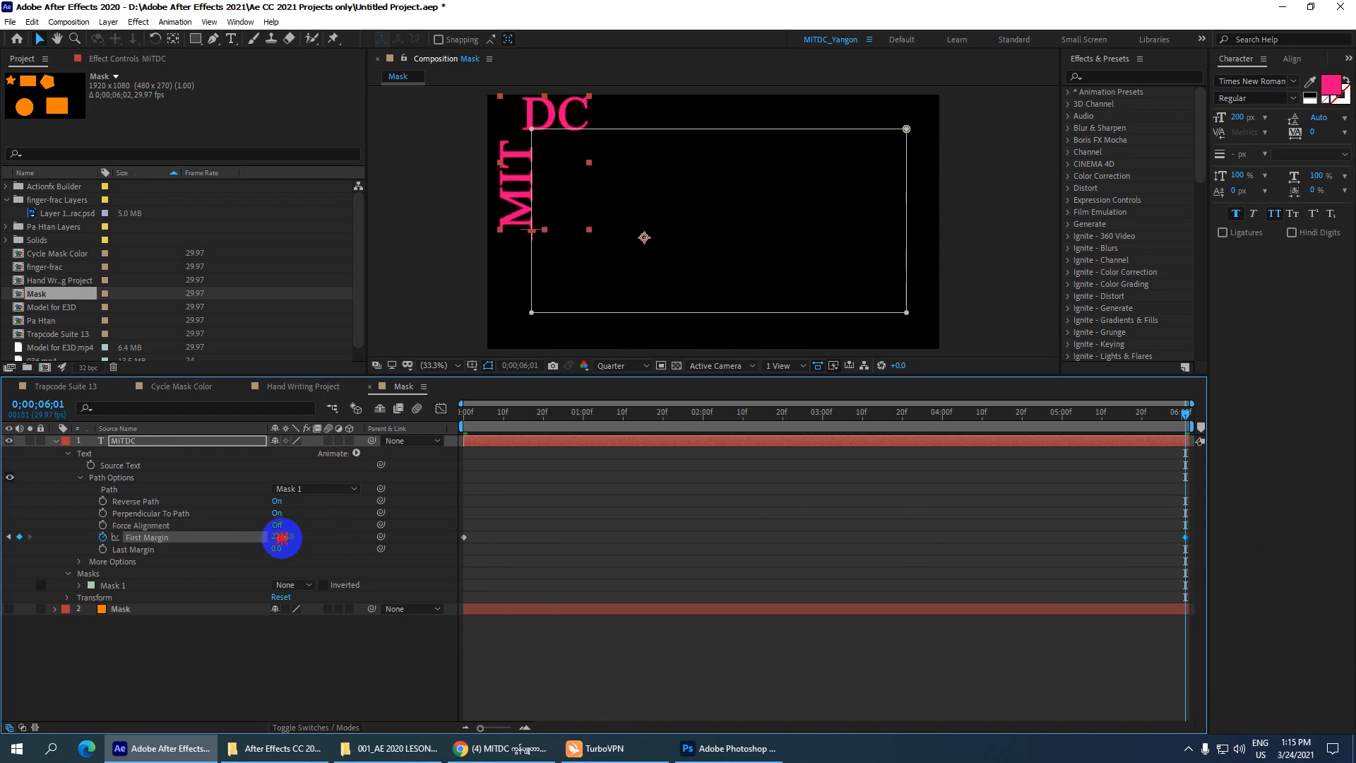
drag(282, 538, 1105, 530)
drag(279, 536, 196, 540)
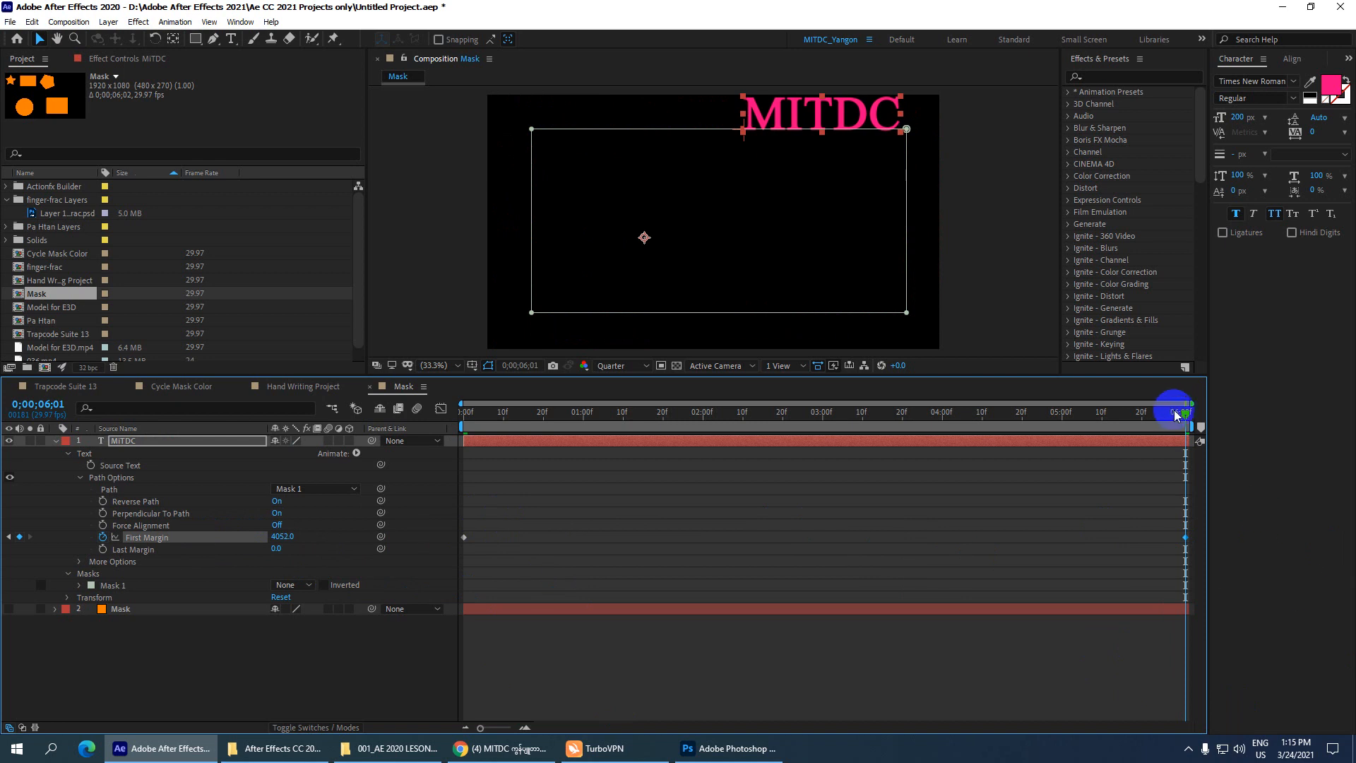
Play the animation from the first frame to check how the text travels around the rectangle.
drag(1186, 417, 155, 399)
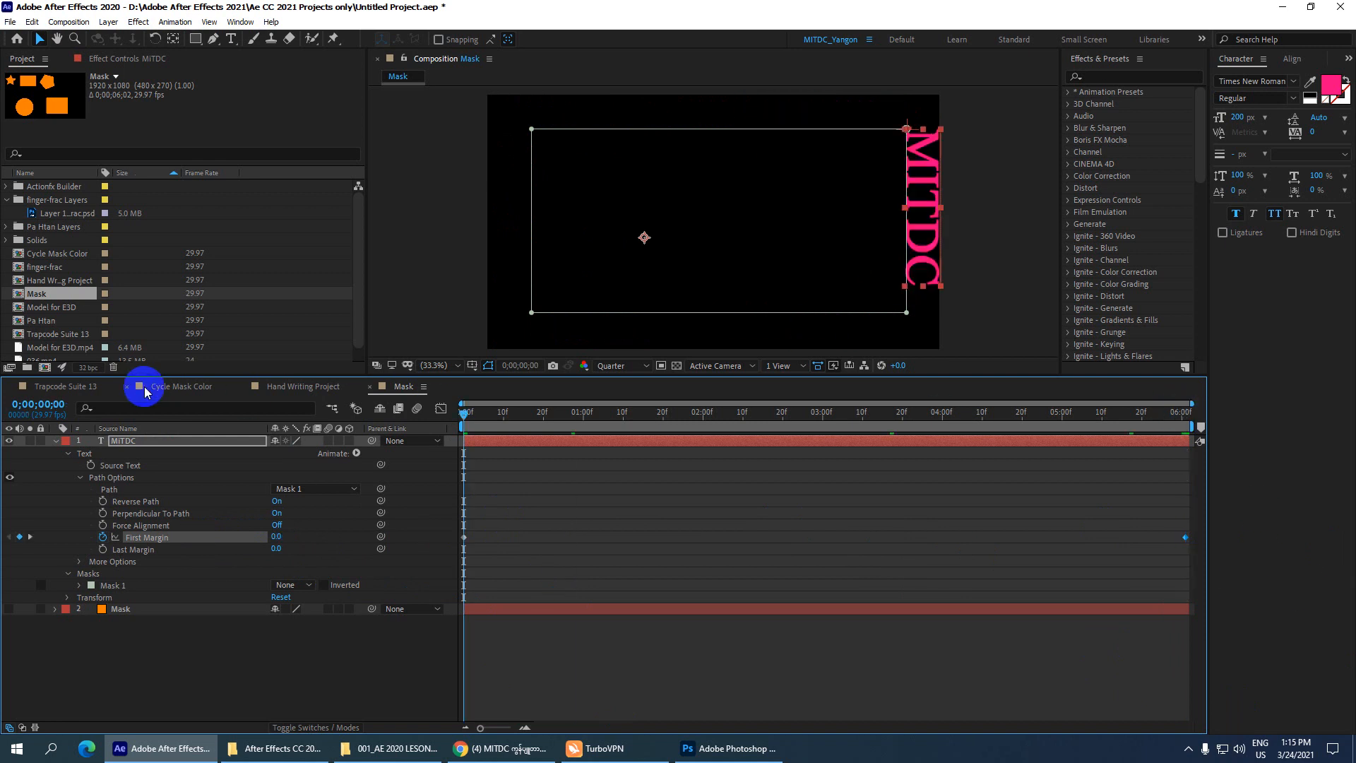
key(space)
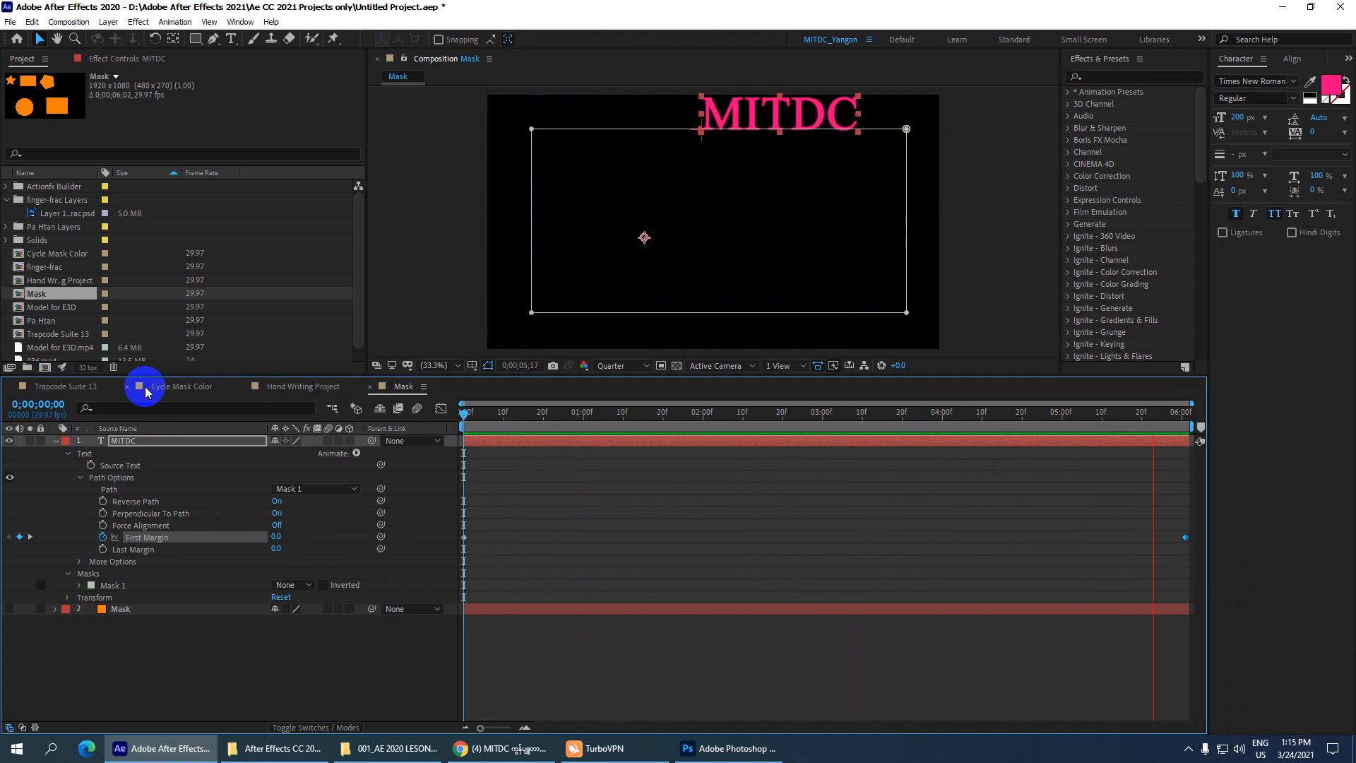
key(space)
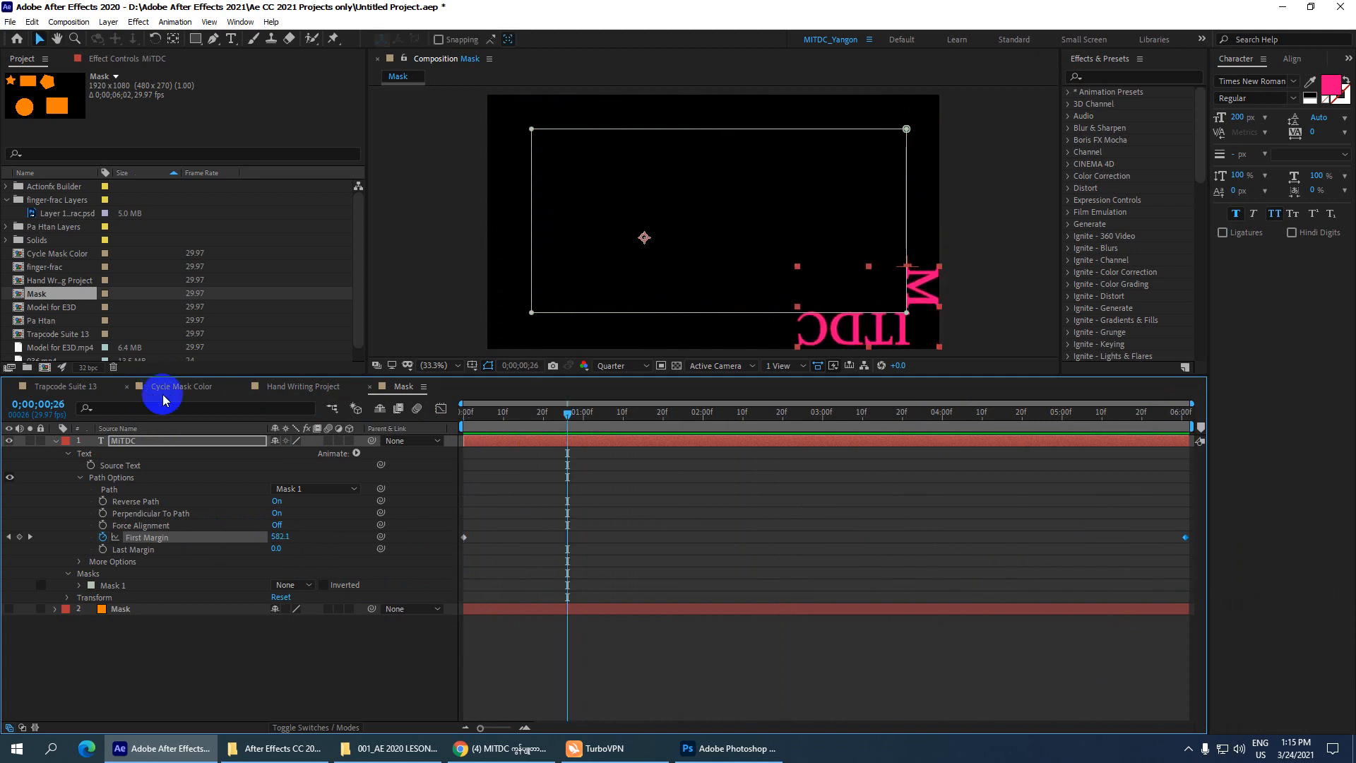
Turn Reverse Path off, play the animation for comparison, and turn Reverse Path back on.
drag(565, 413, 1226, 456)
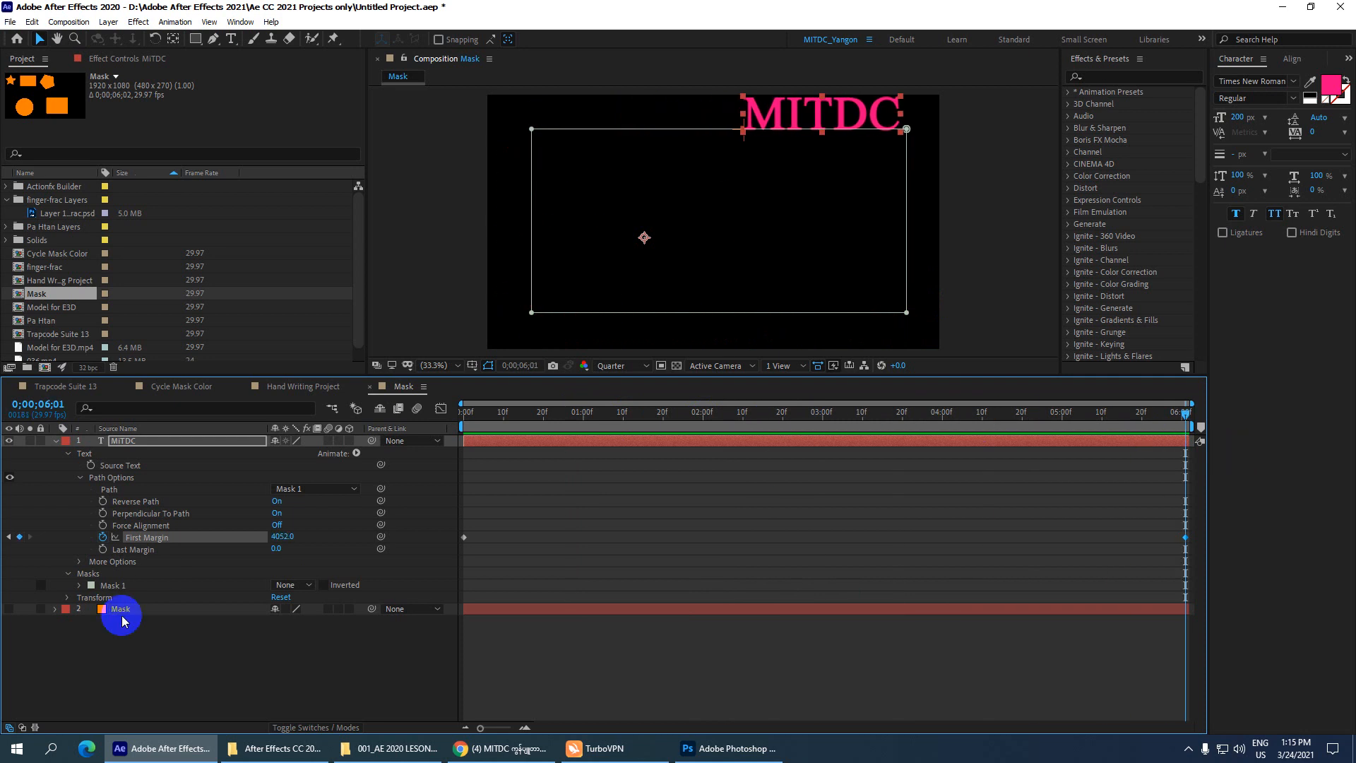
click(277, 503)
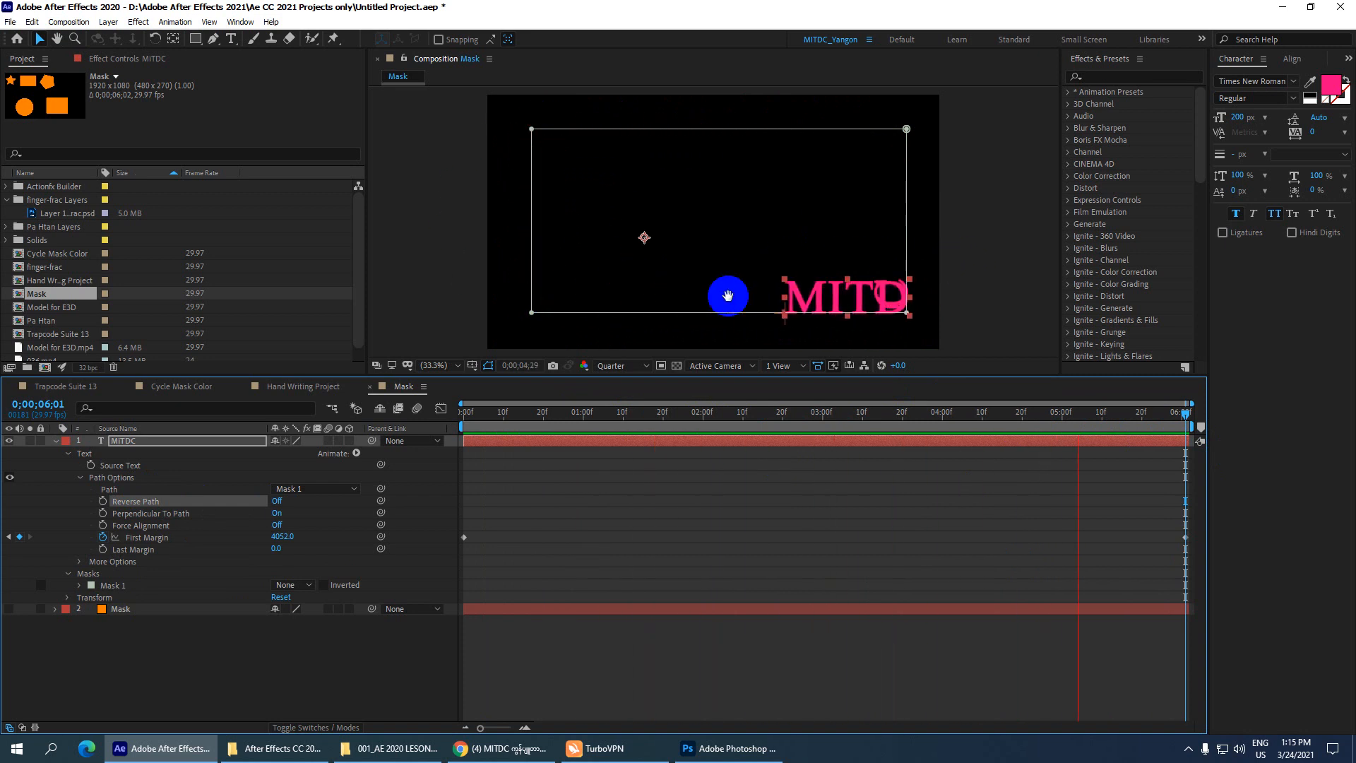
key(space)
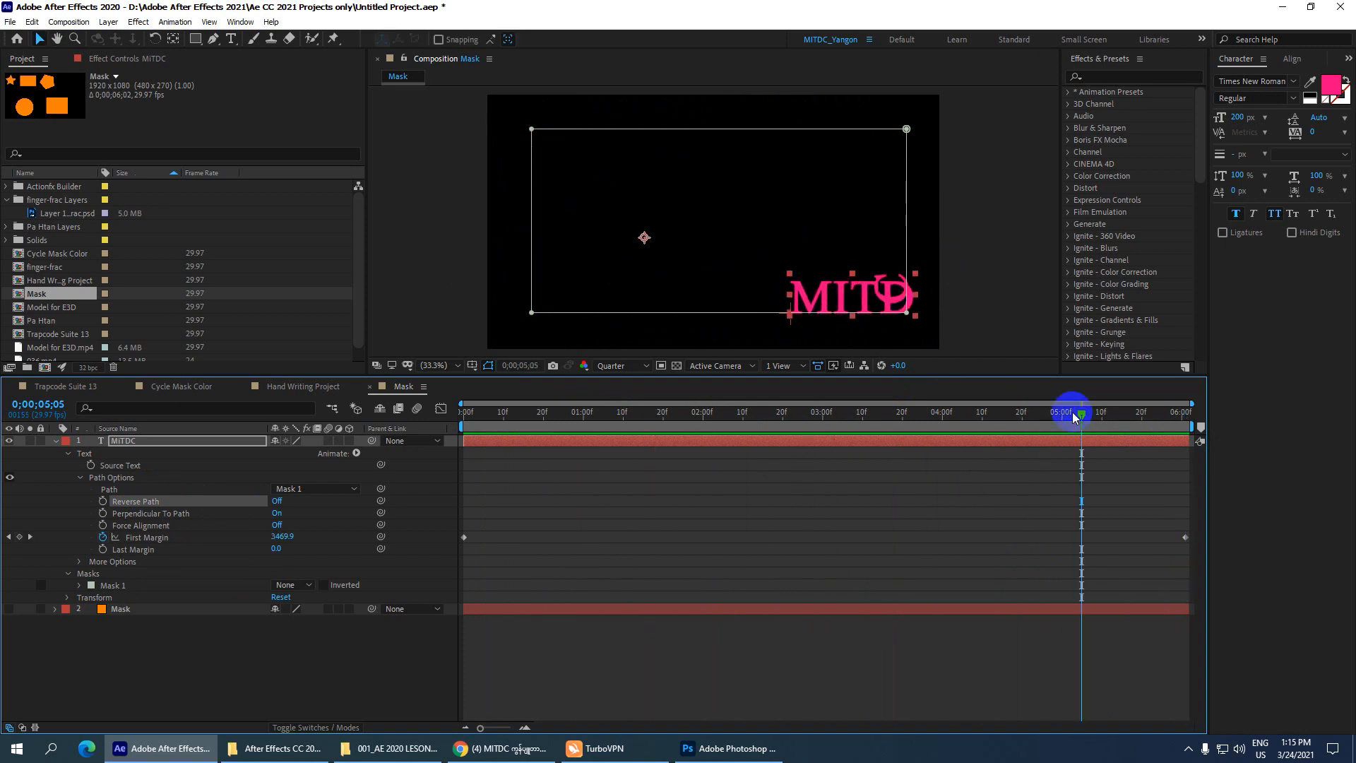
drag(1092, 422, 197, 452)
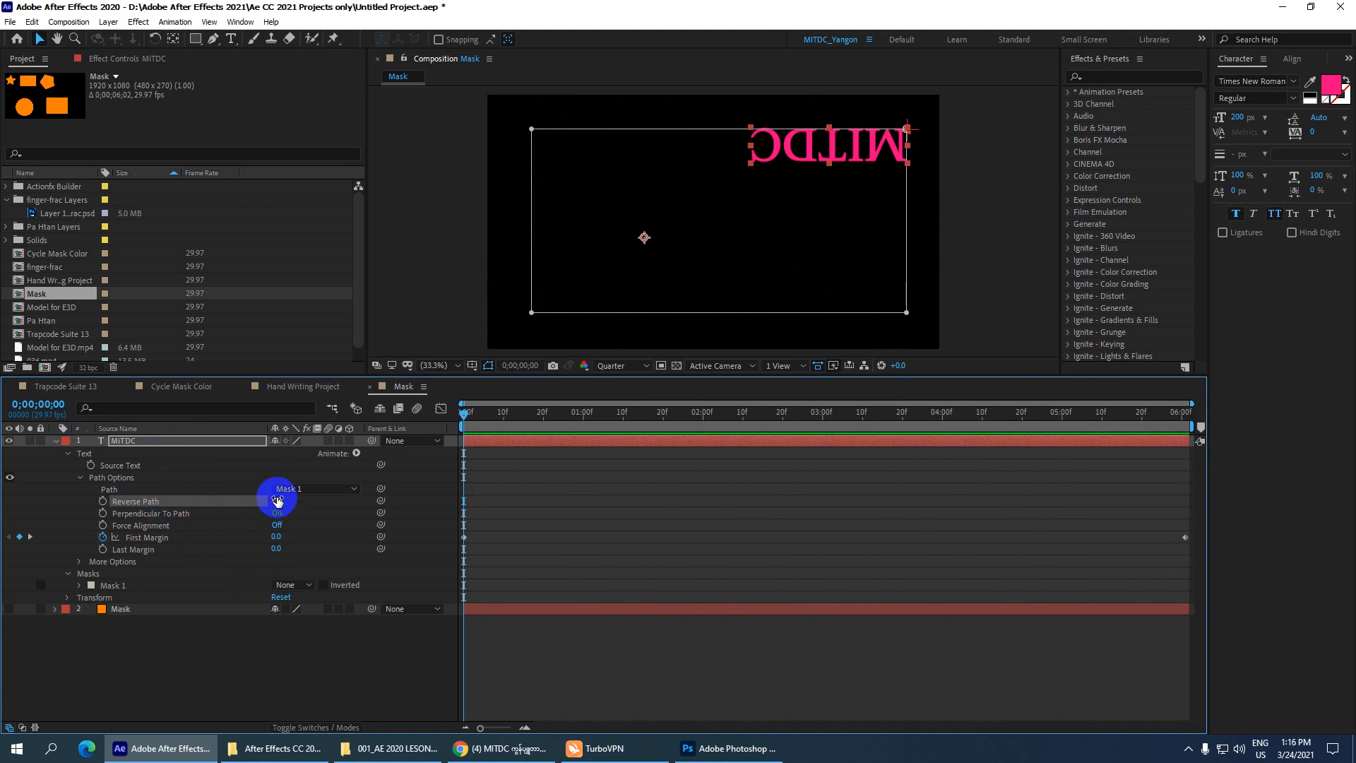
click(278, 500)
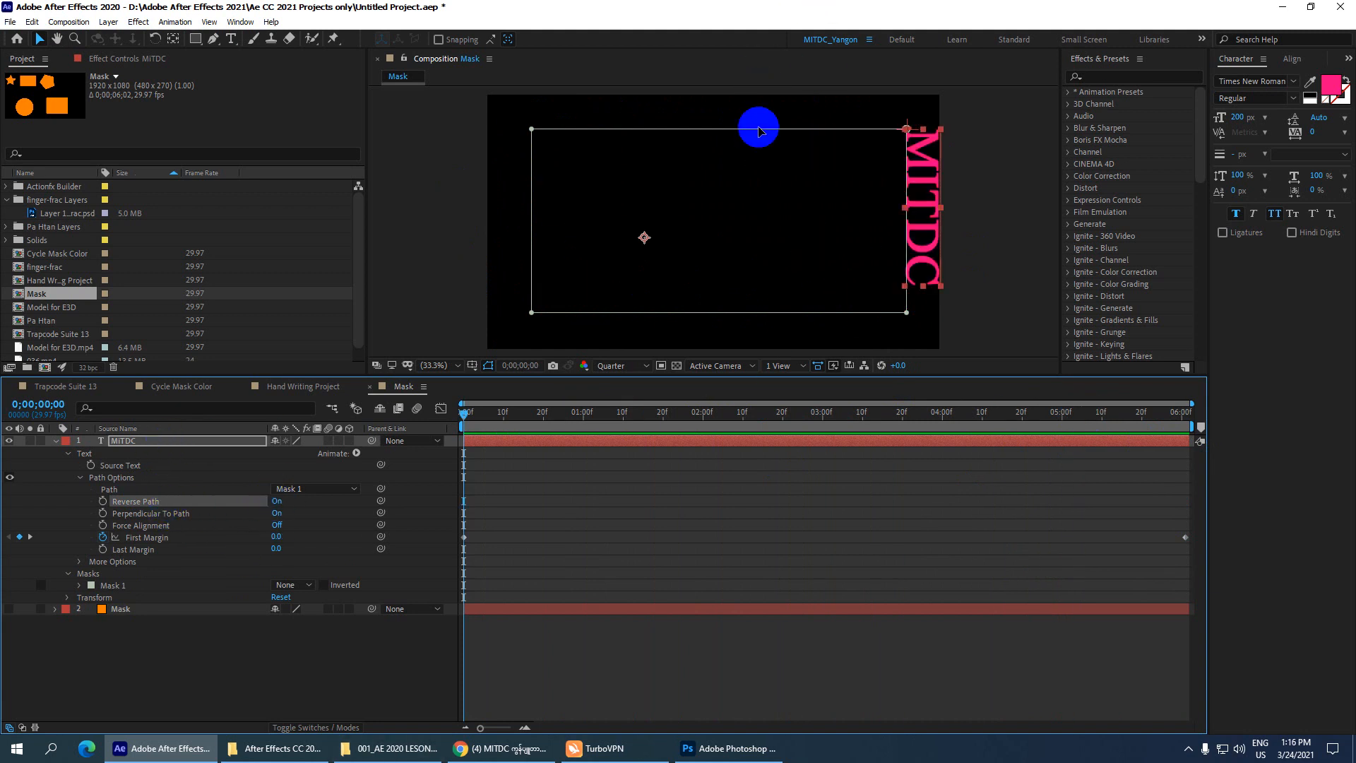
Set the MITDC text's font size to 100 px and preview the smaller text moving along the path.
click(1239, 117)
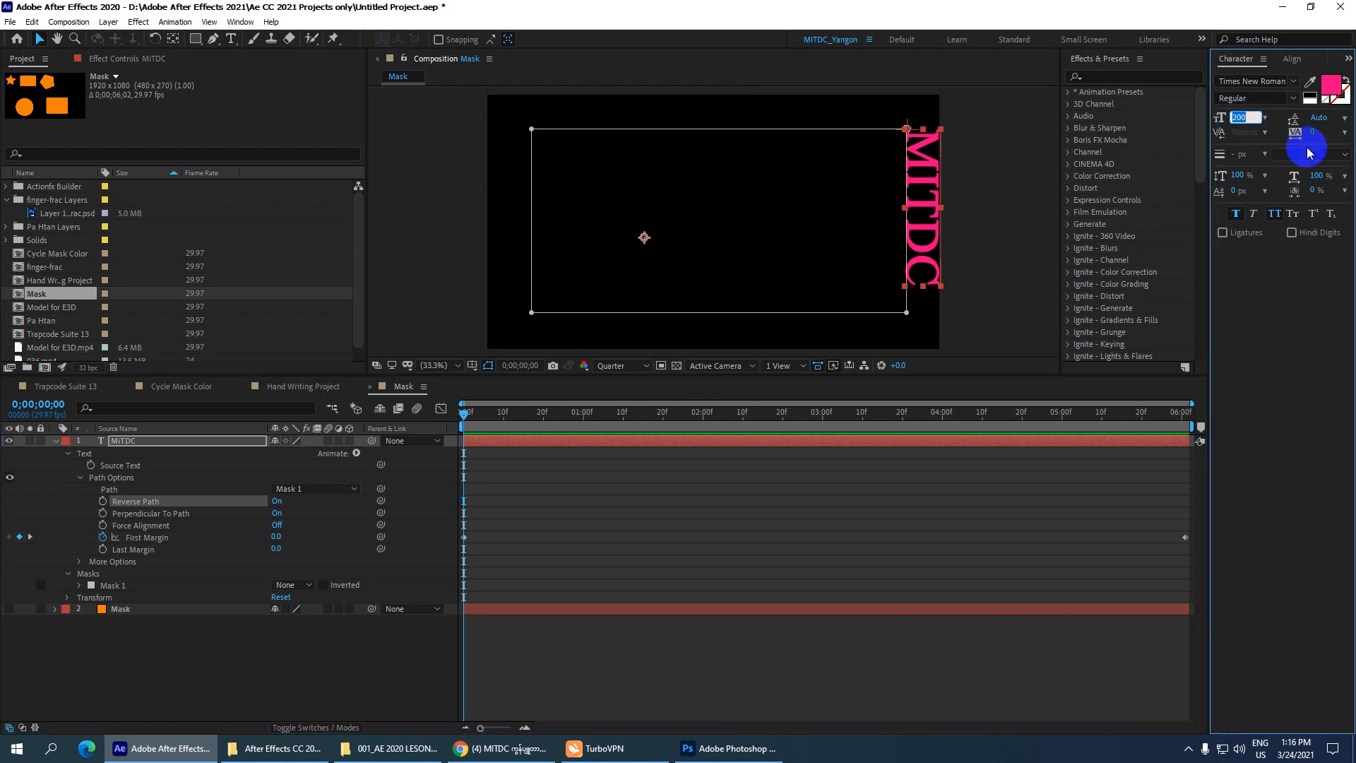
text(100)
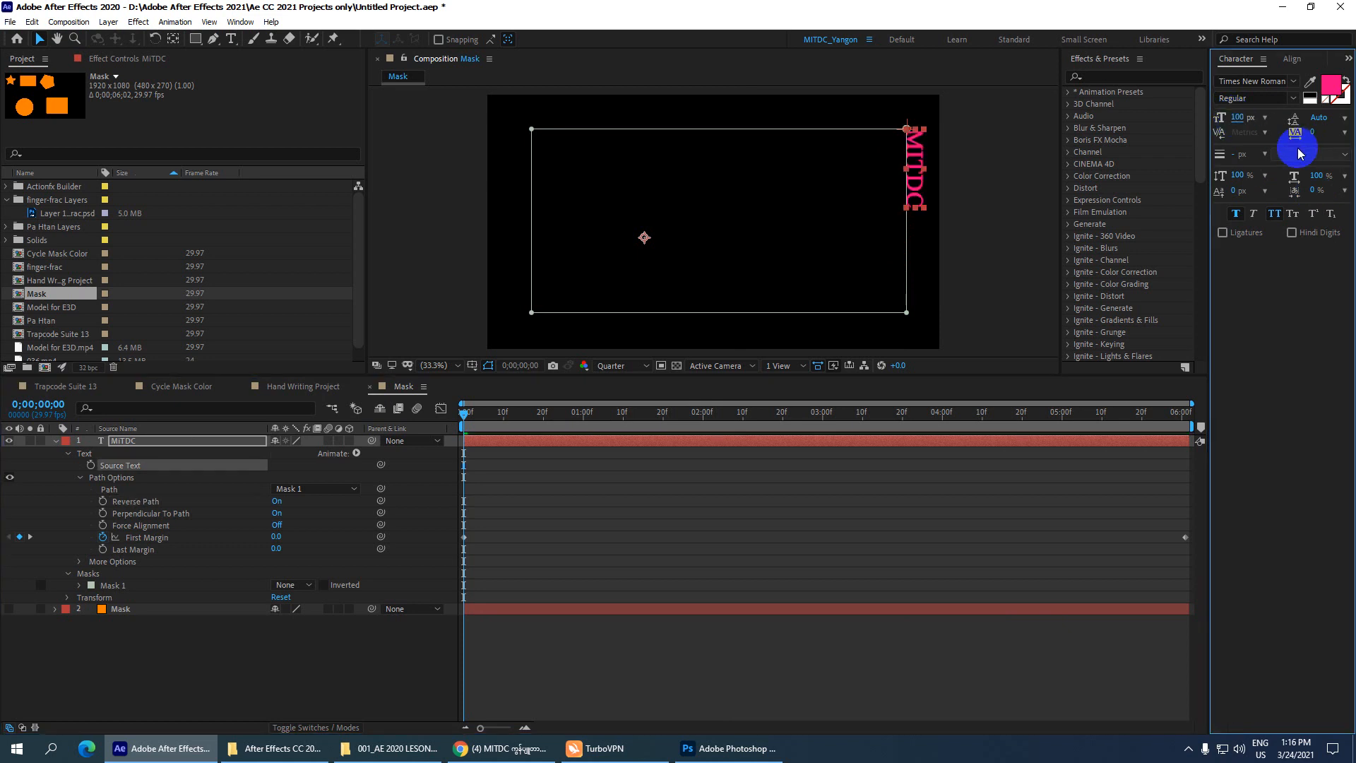
click(845, 445)
key(space)
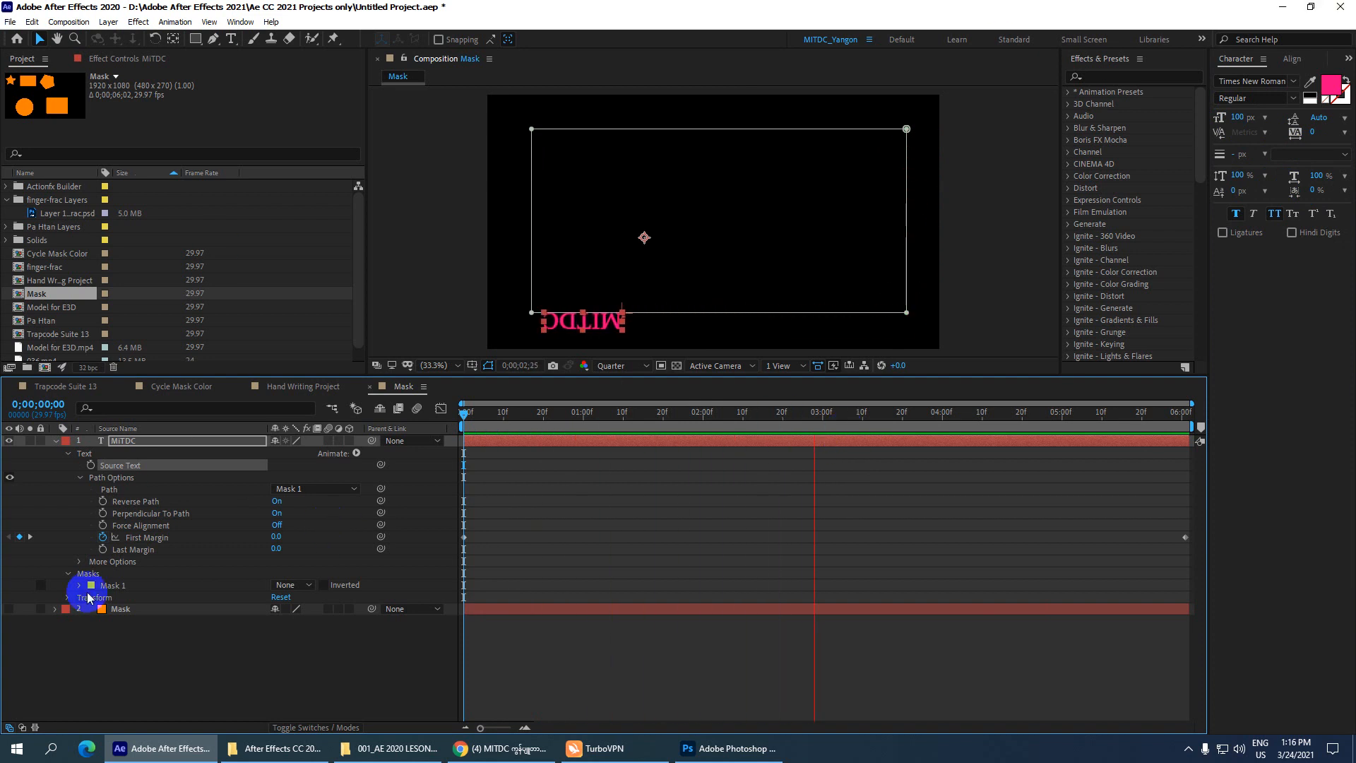
Delete the rectangular Mask 1 from the MITDC text layer.
click(68, 454)
click(68, 455)
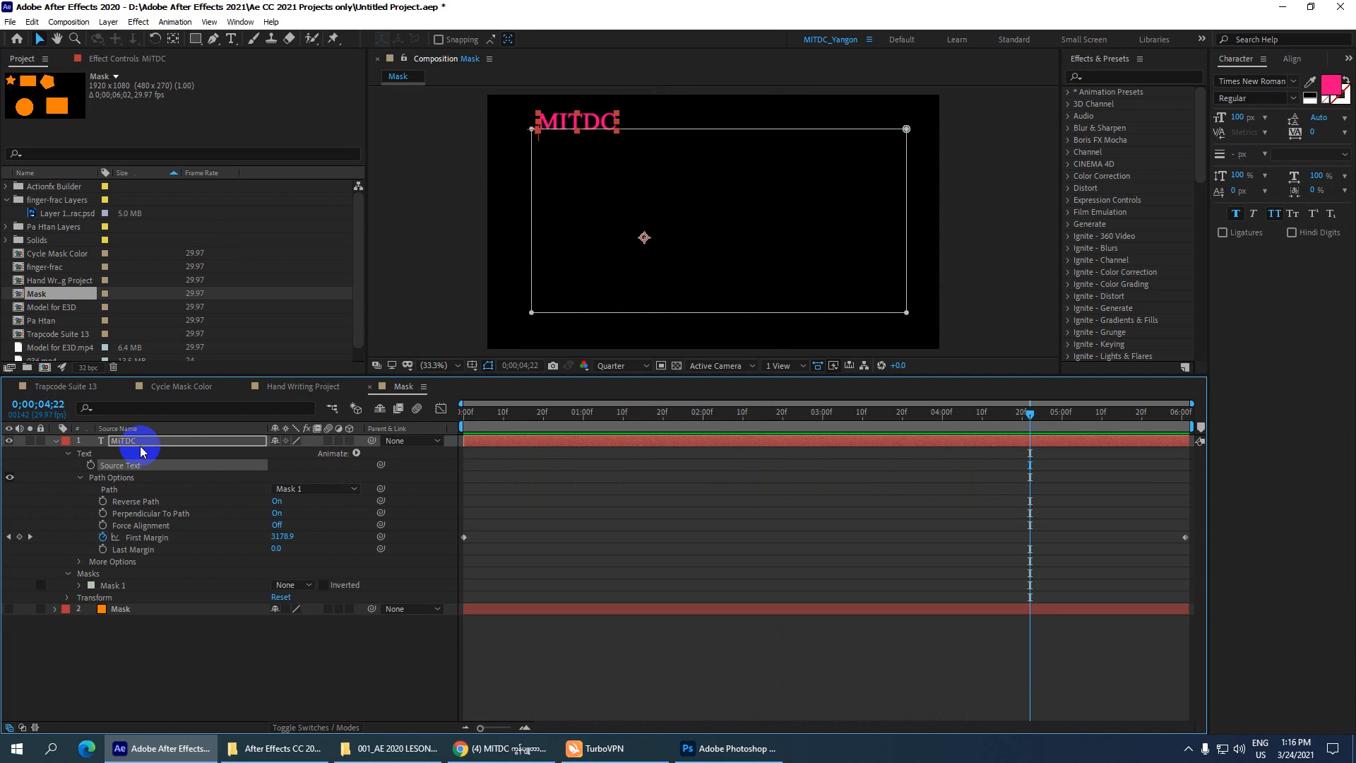
click(79, 585)
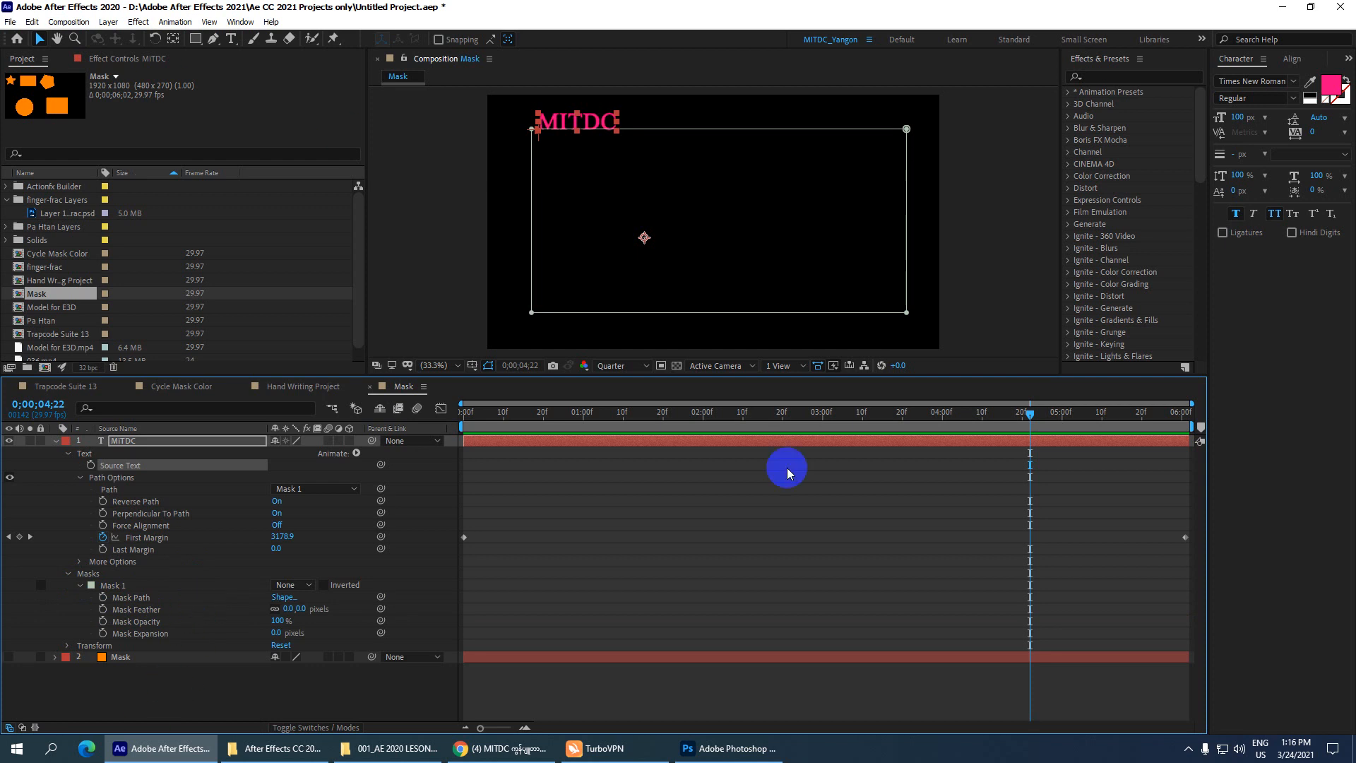
drag(1030, 418, 996, 424)
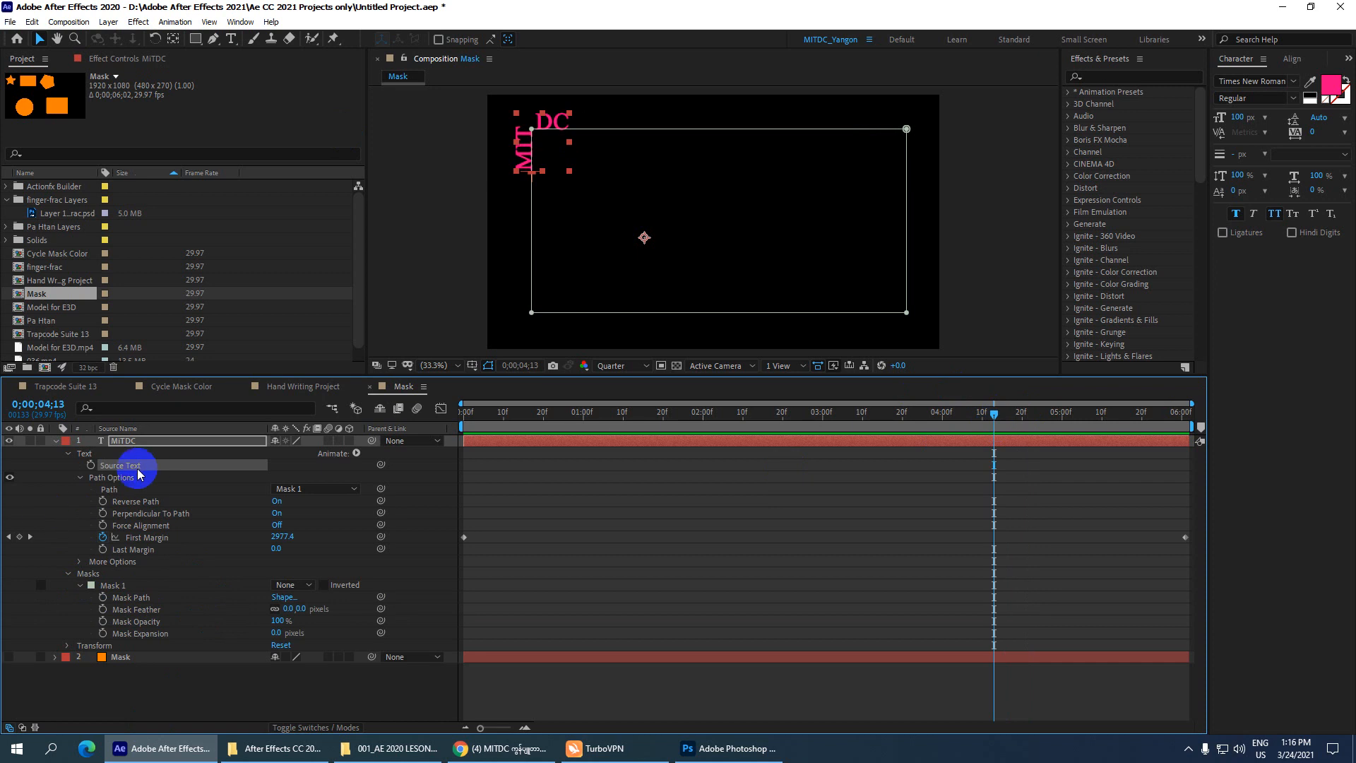
click(125, 589)
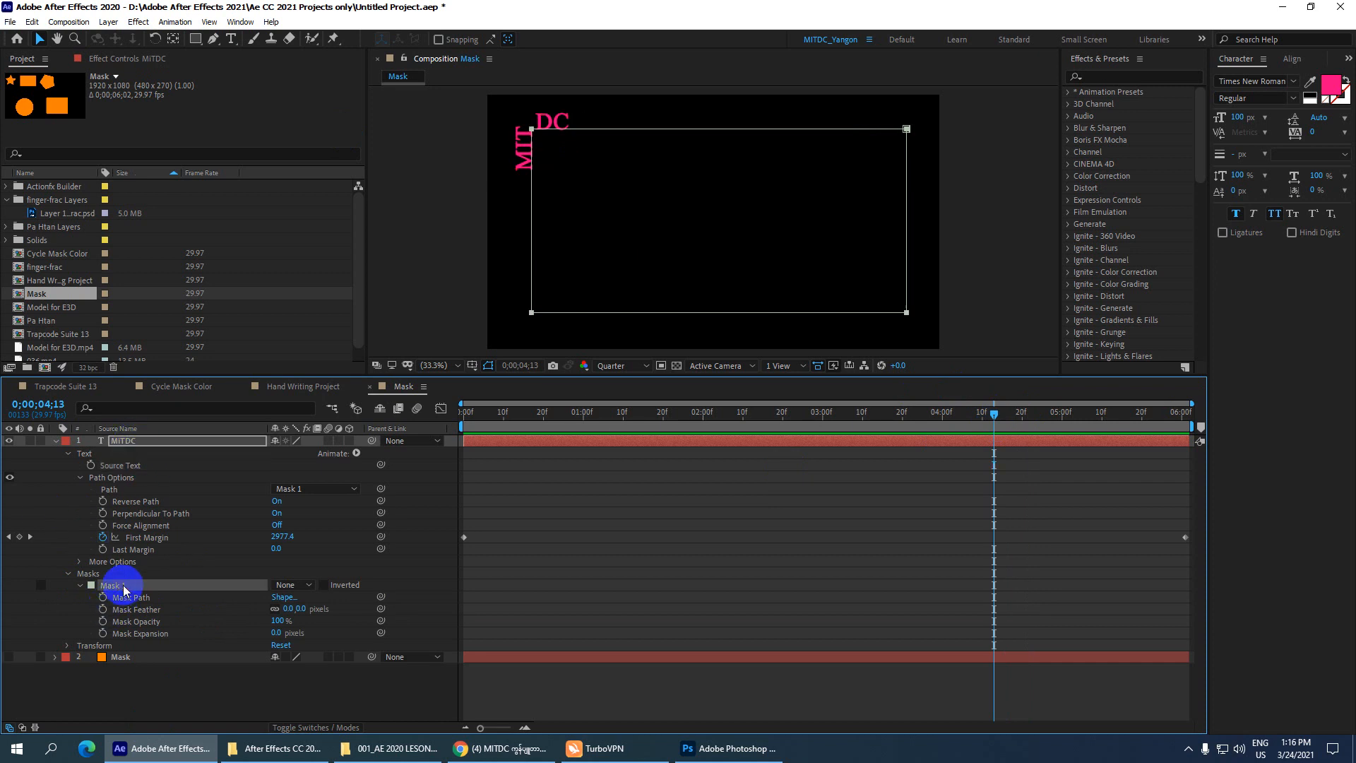
key(Delete)
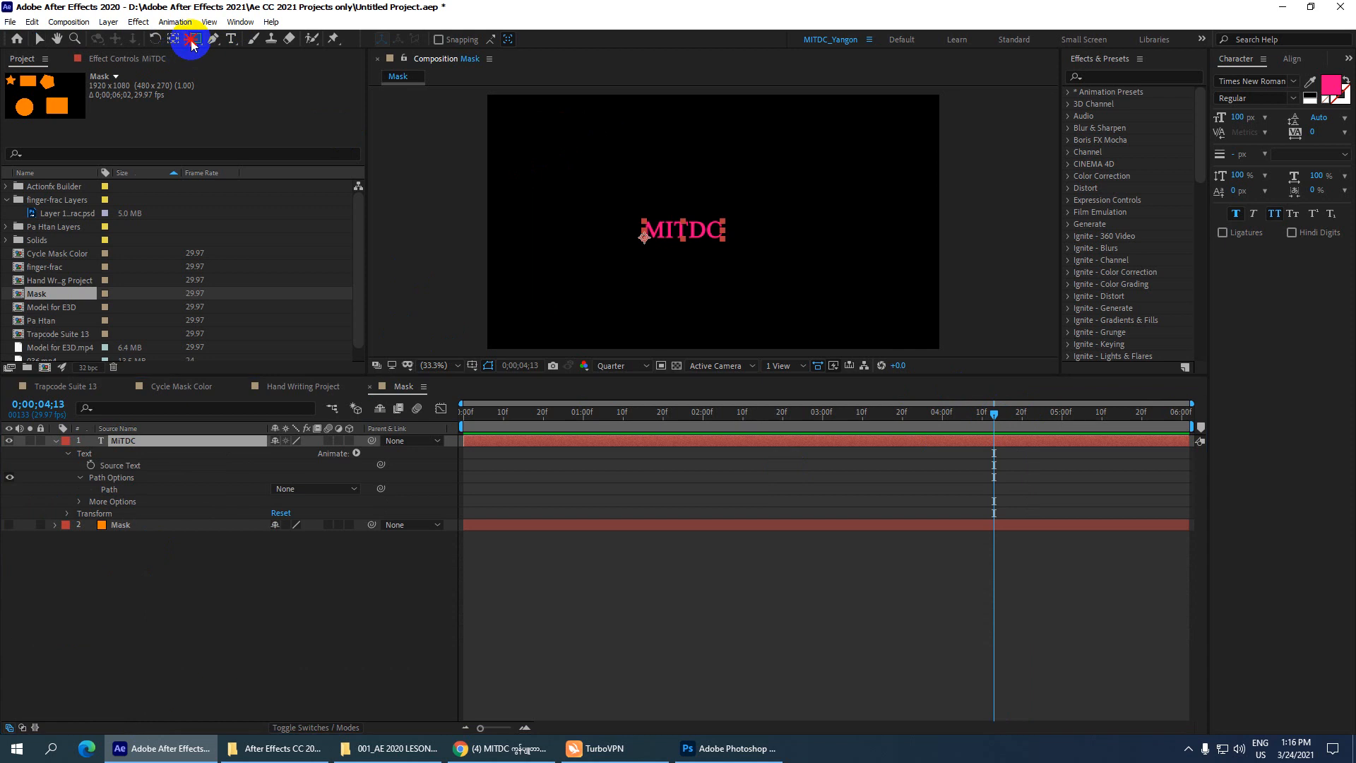
Draw a wide elliptical mask around the text on the MITDC layer with the Ellipse tool.
drag(195, 38, 252, 72)
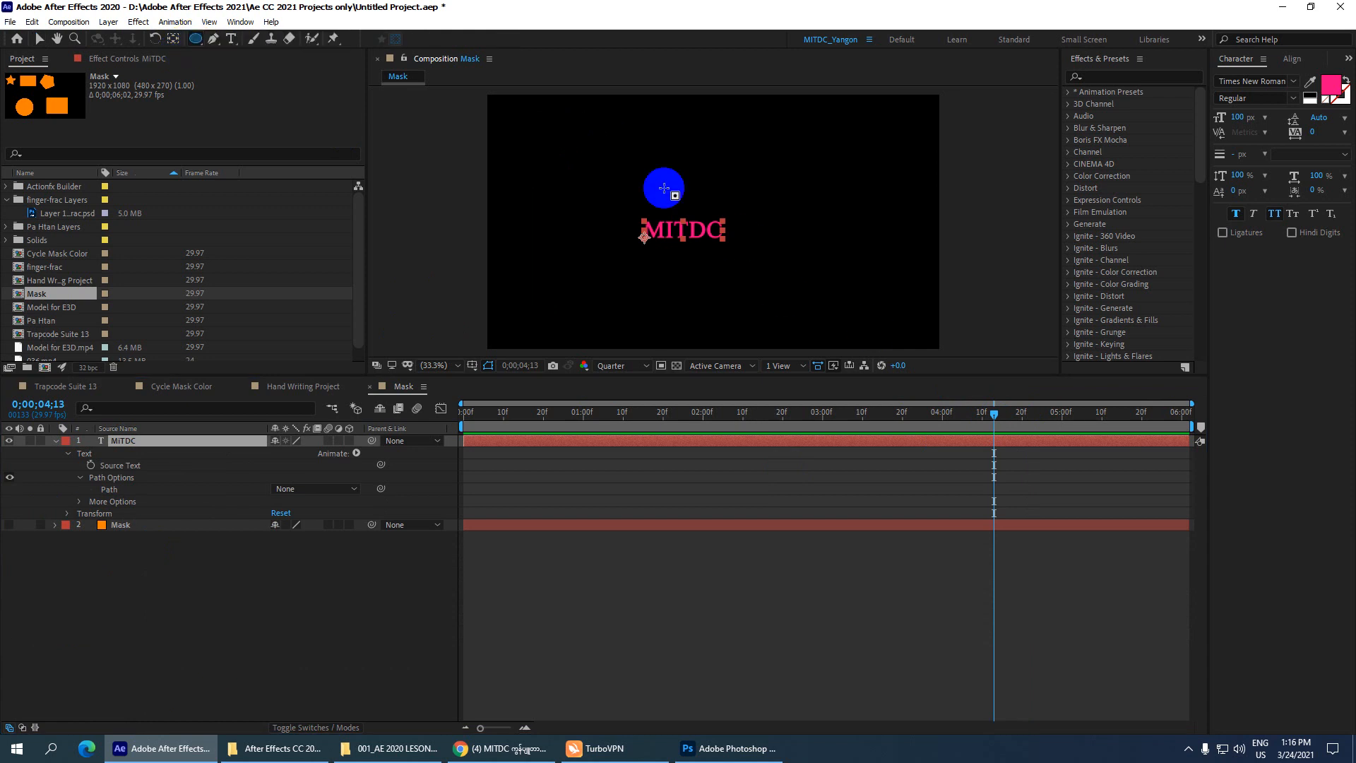
drag(576, 135, 867, 307)
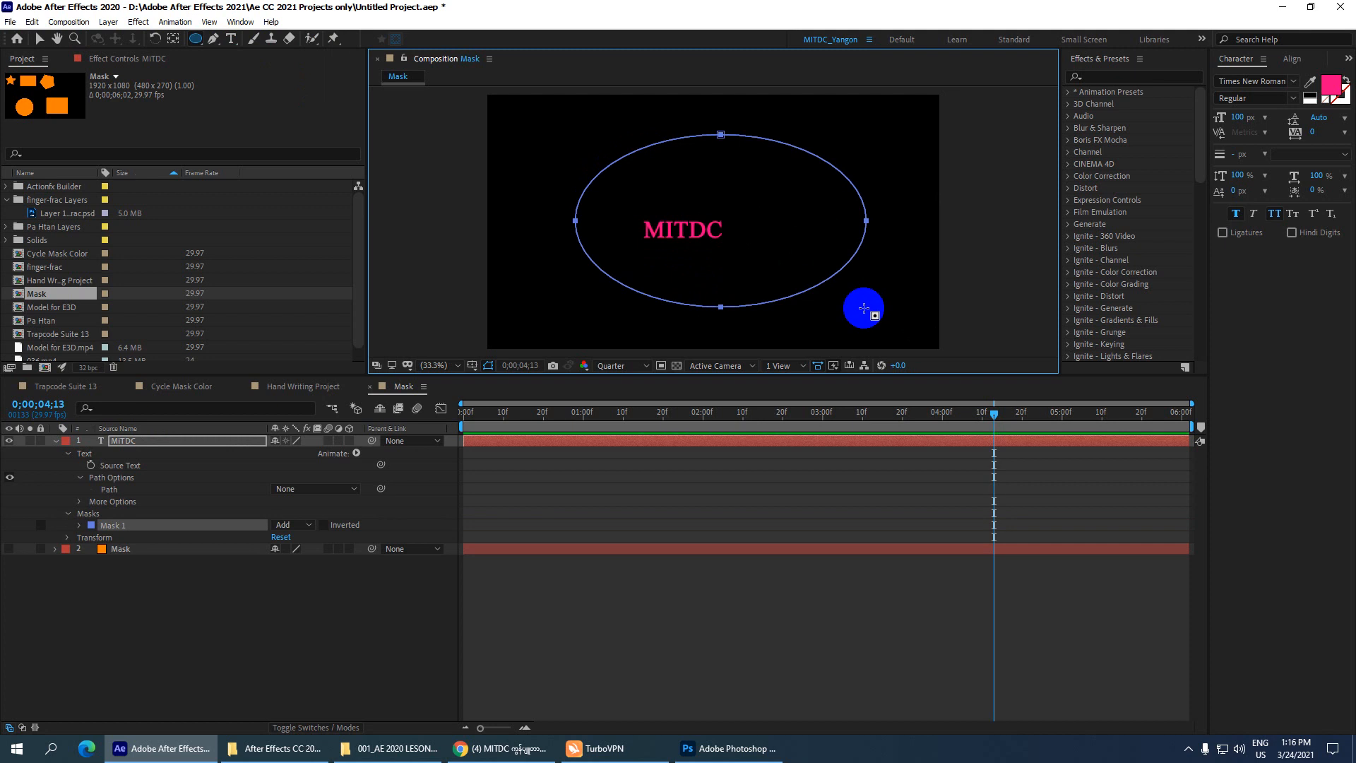
click(40, 39)
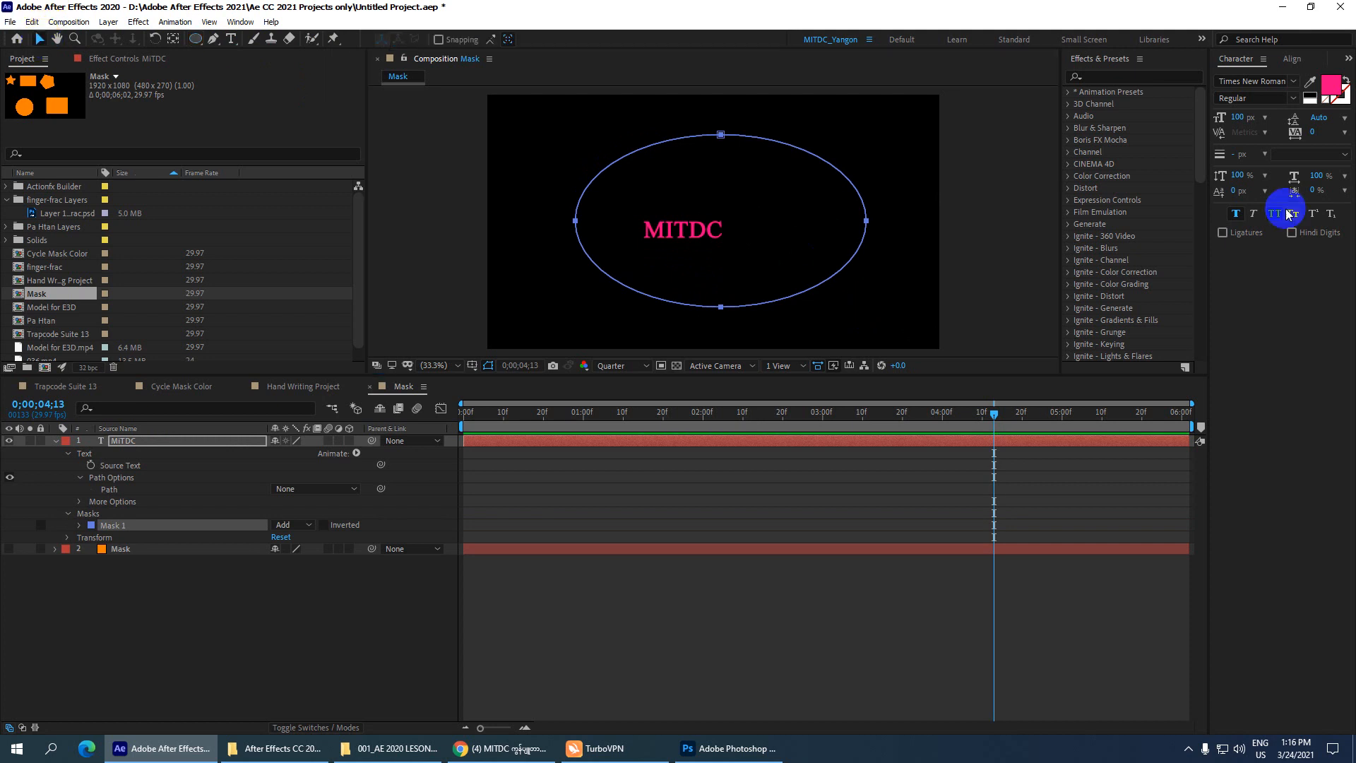
Align the MITDC layer to the composition's horizontal and vertical center.
click(1292, 59)
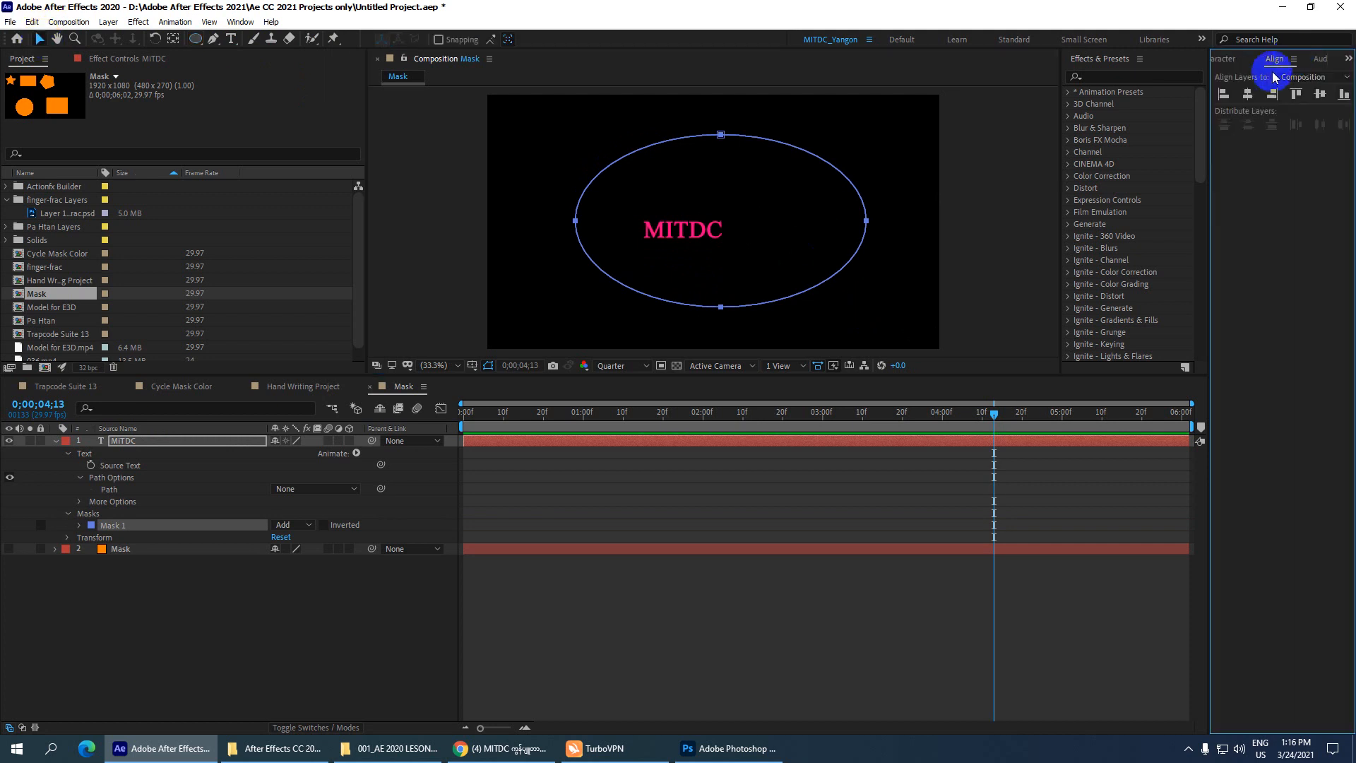
click(1256, 100)
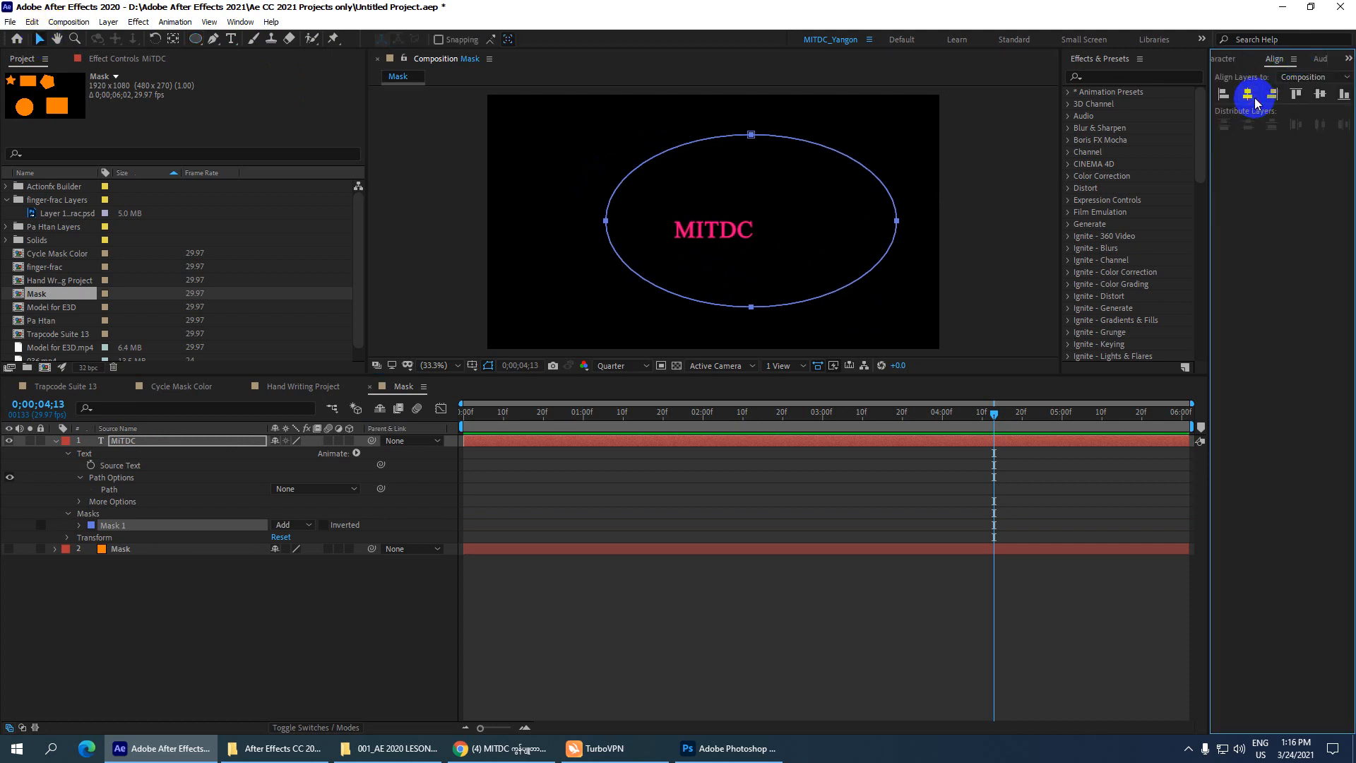
click(1320, 95)
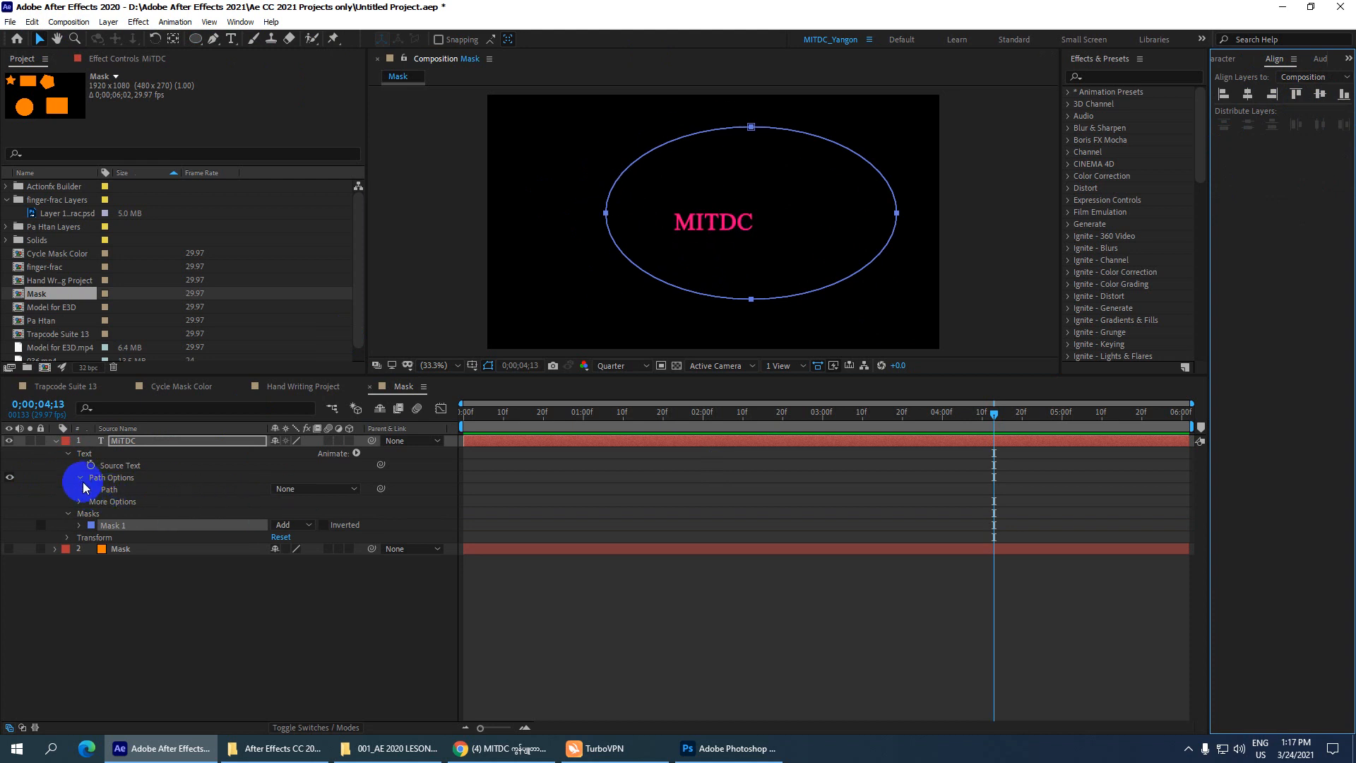
Assign the elliptical Mask 1 as the text's path and turn on Reverse Path.
click(349, 489)
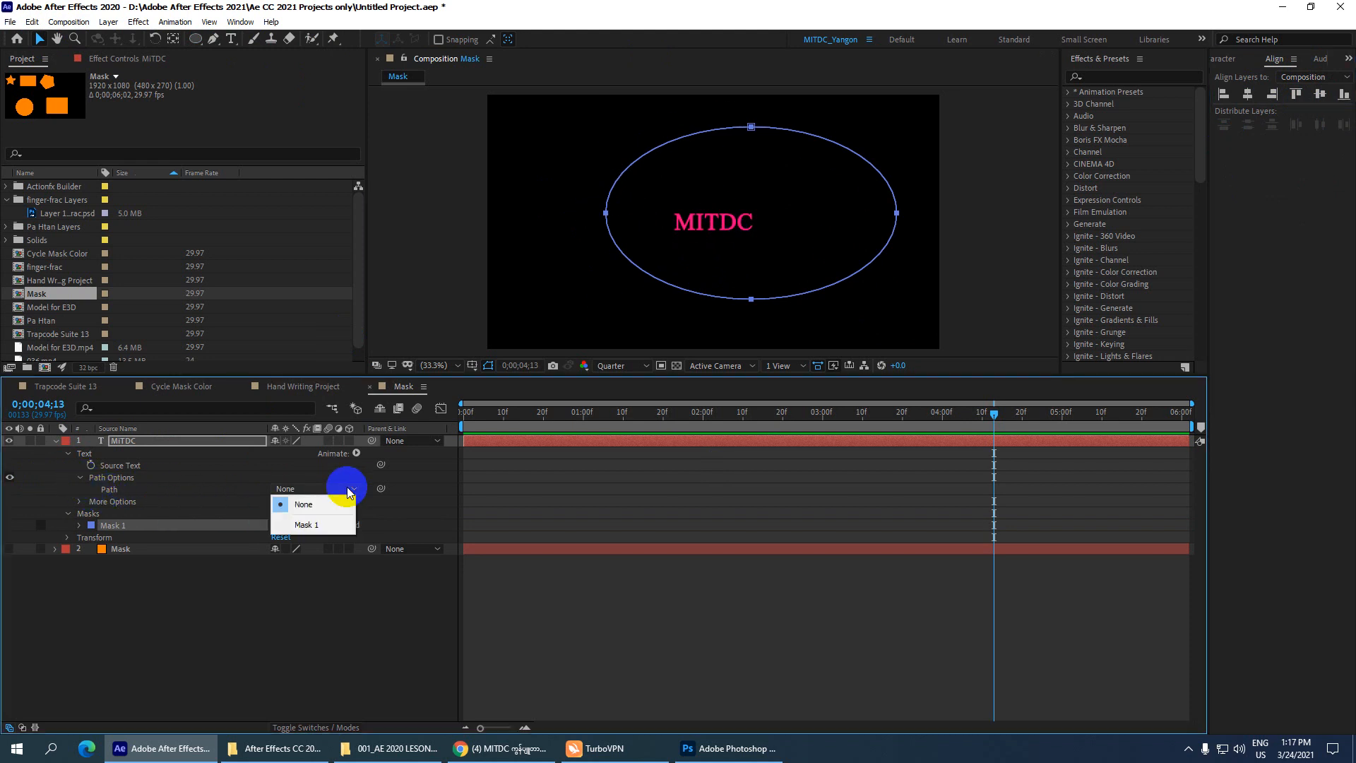
click(310, 525)
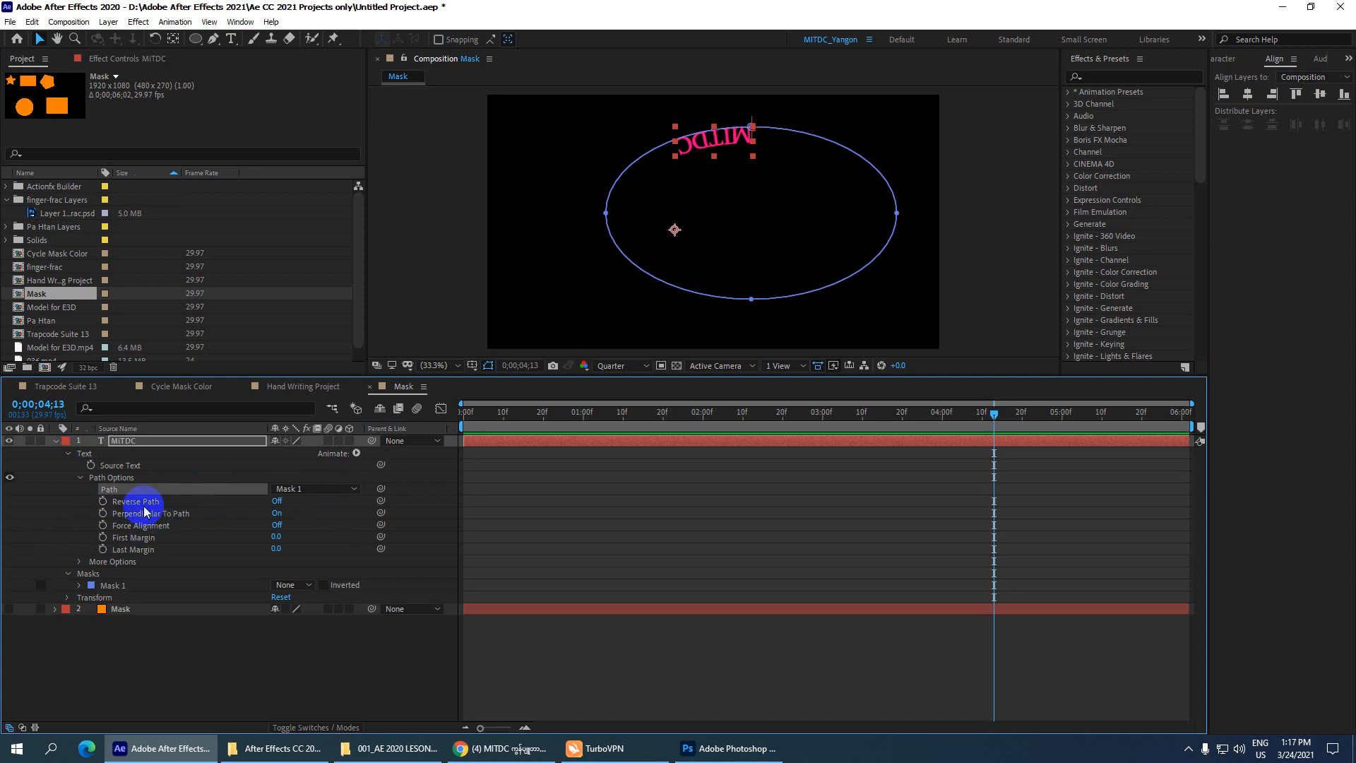
click(276, 501)
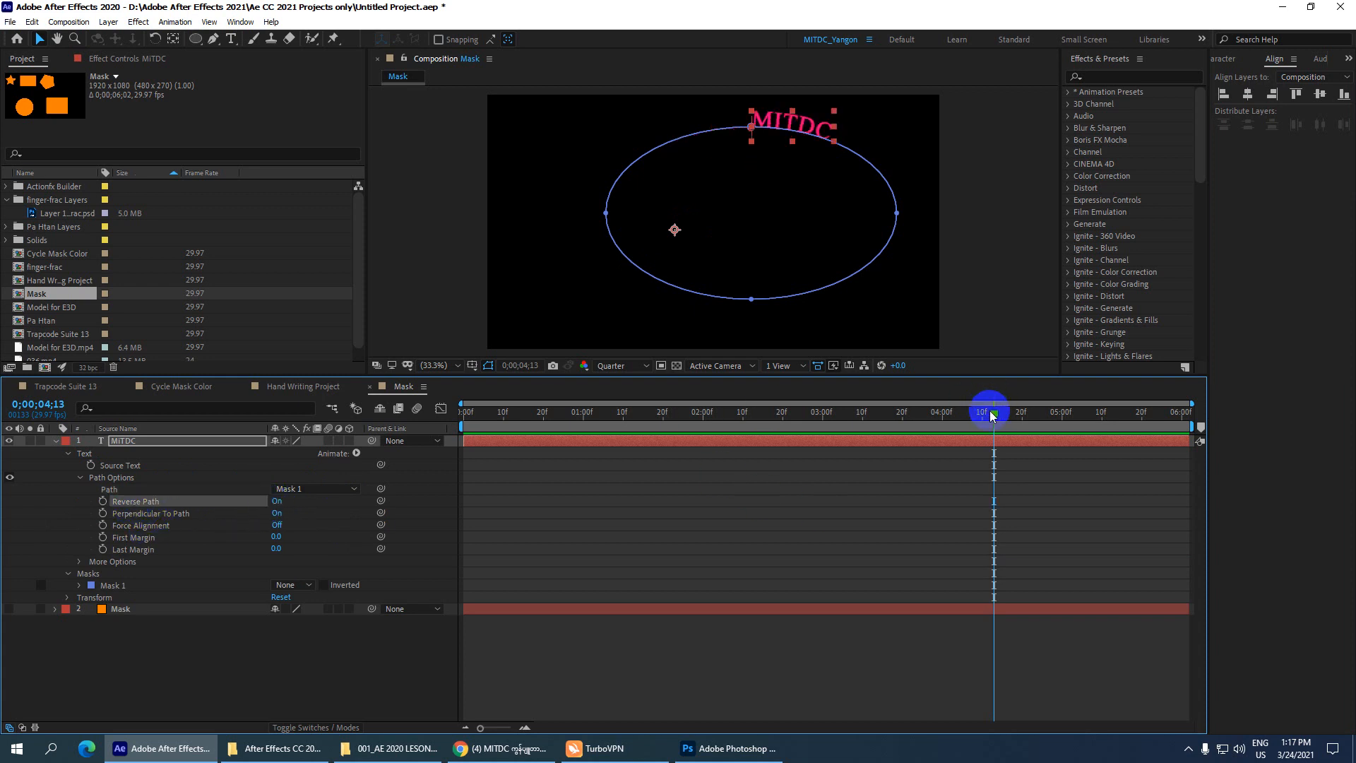
Keyframe First Margin at 0;00;00;00 and set it to 2000 at 0;00;06;01.
drag(993, 413, 408, 469)
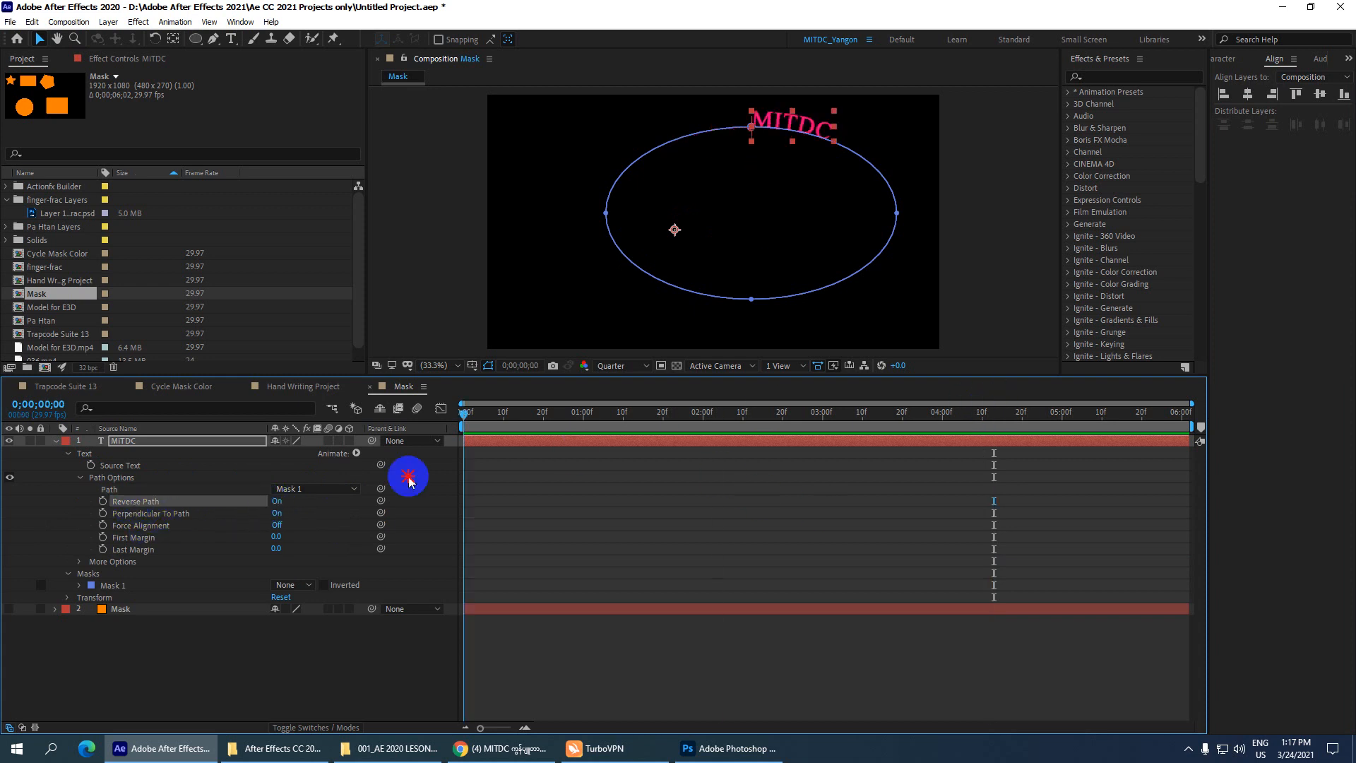
click(102, 537)
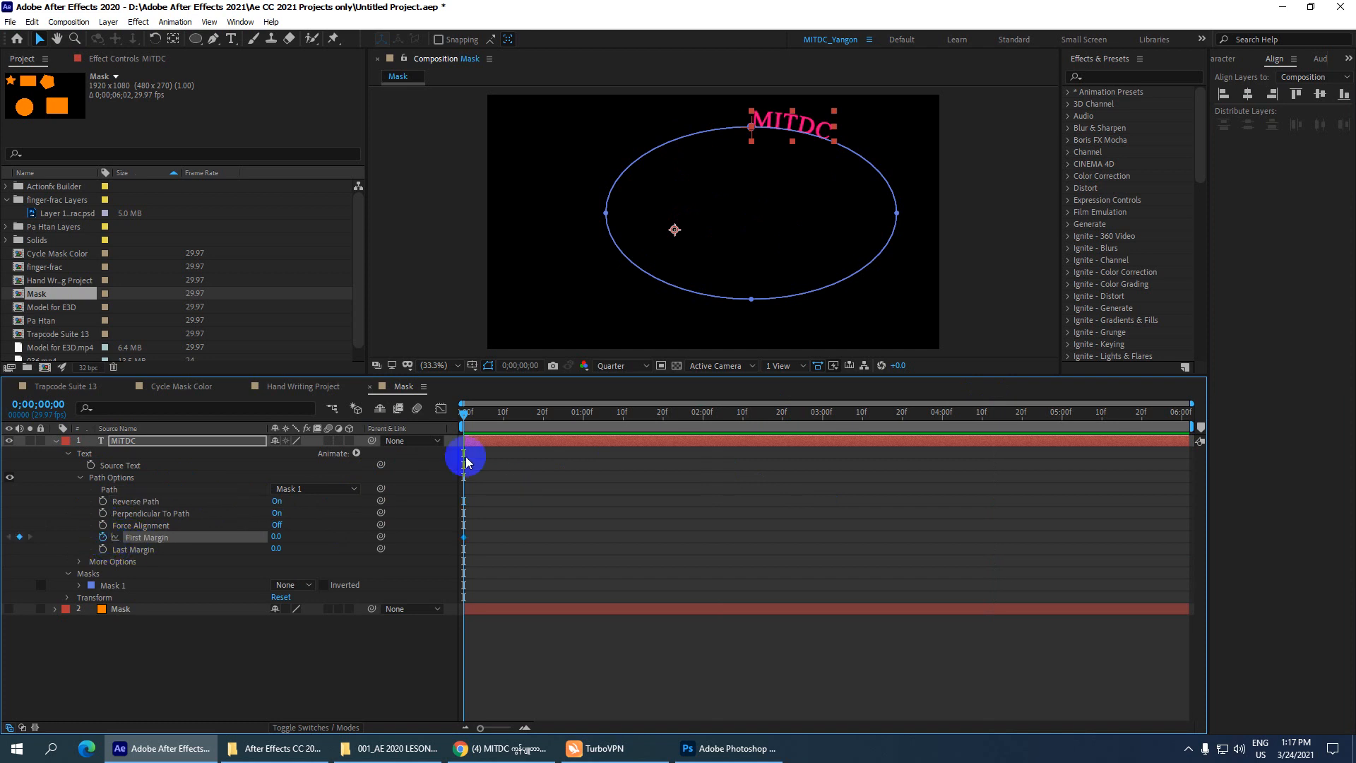
drag(463, 415, 1280, 427)
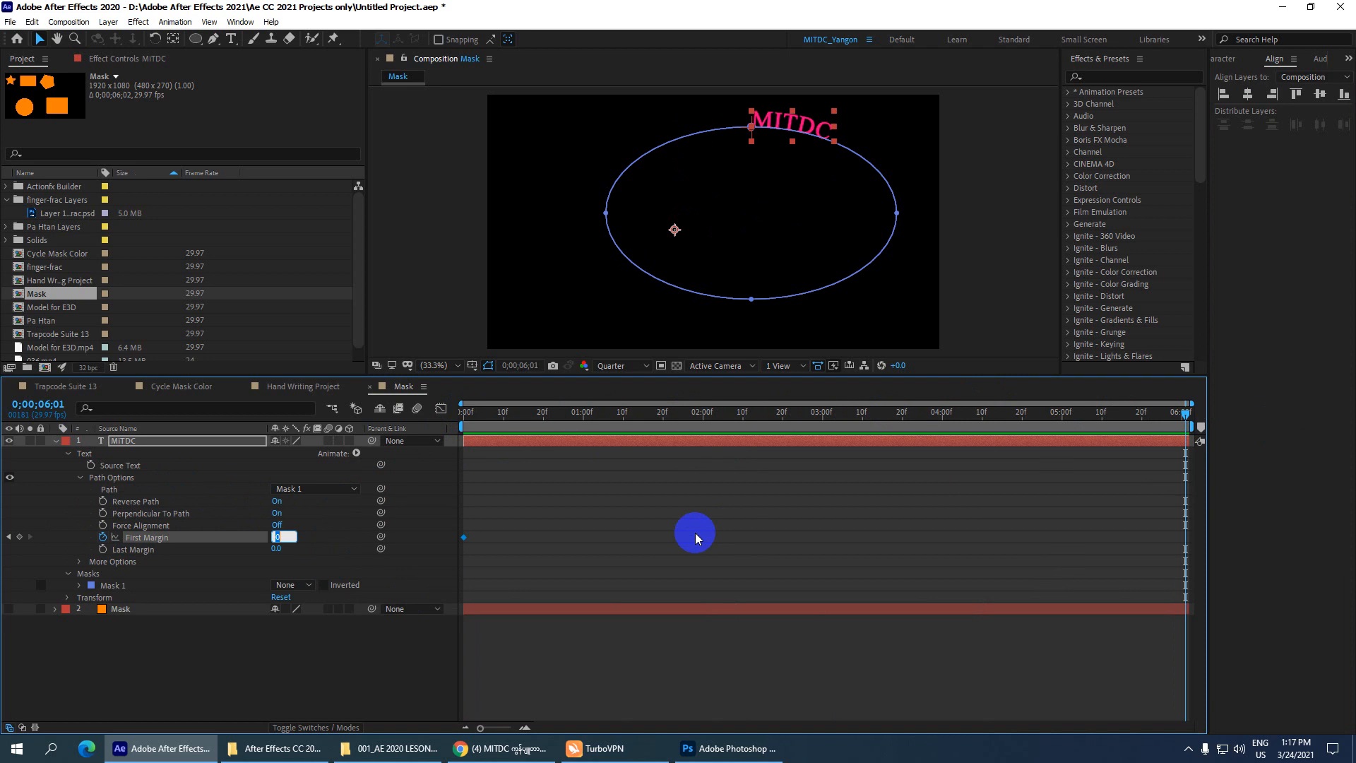
key(Return)
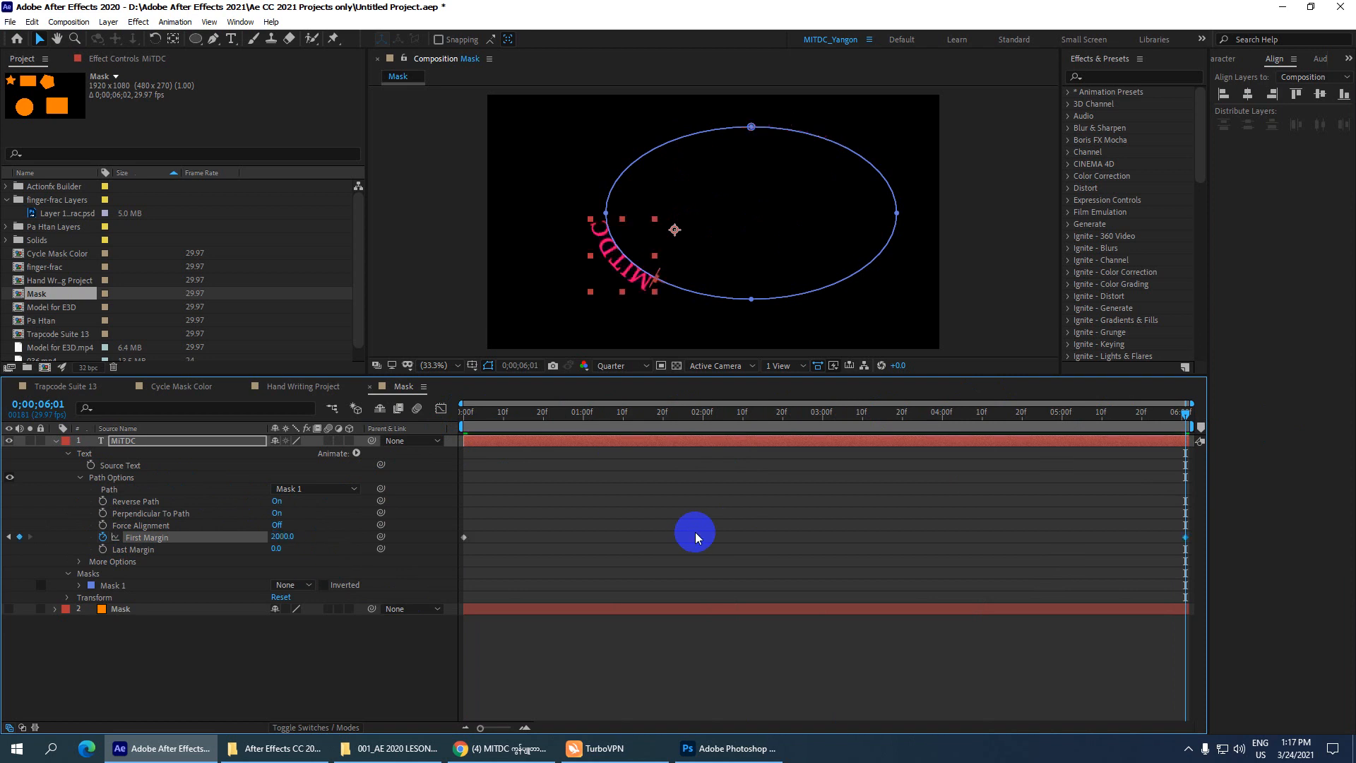
Raise First Margin to about 3373 at 0;00;06;01 and play the elliptical text animation from the start.
drag(1185, 414, 1311, 459)
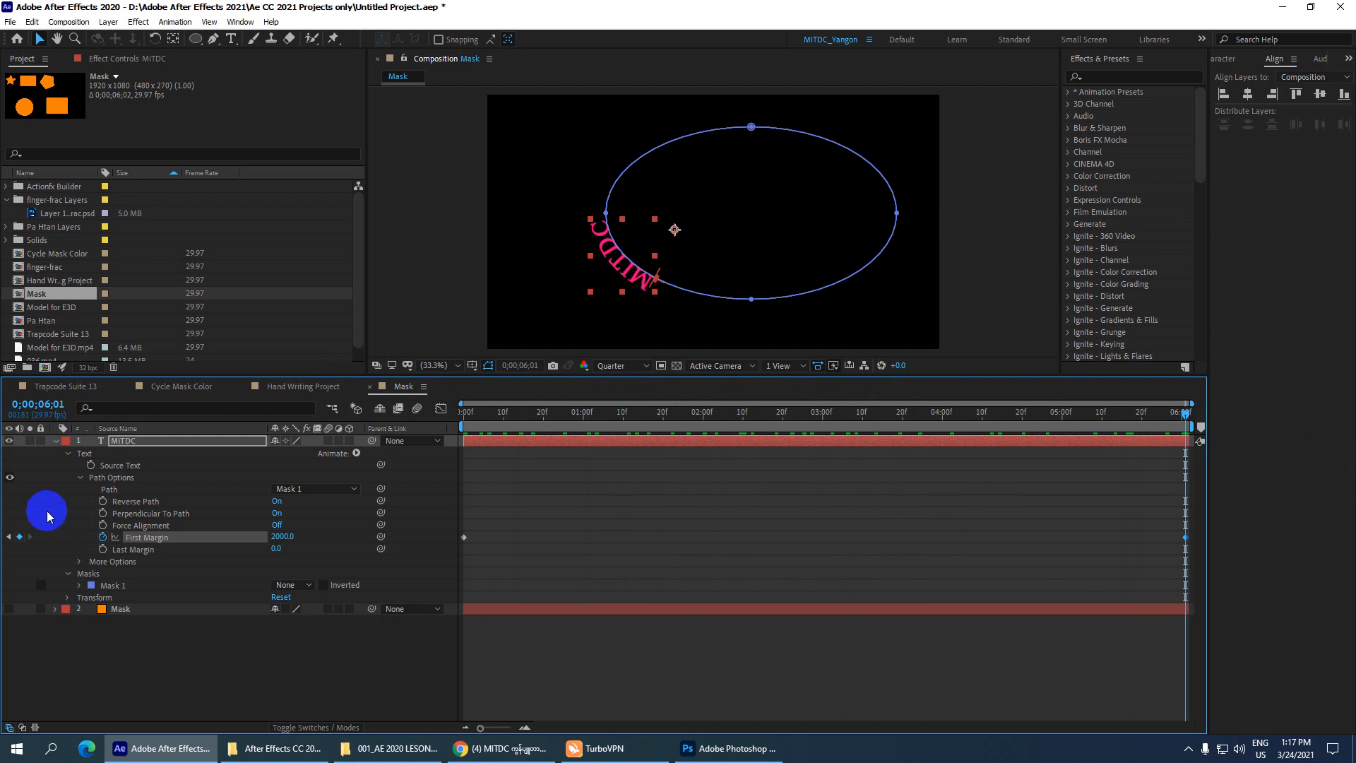
drag(282, 536, 1342, 576)
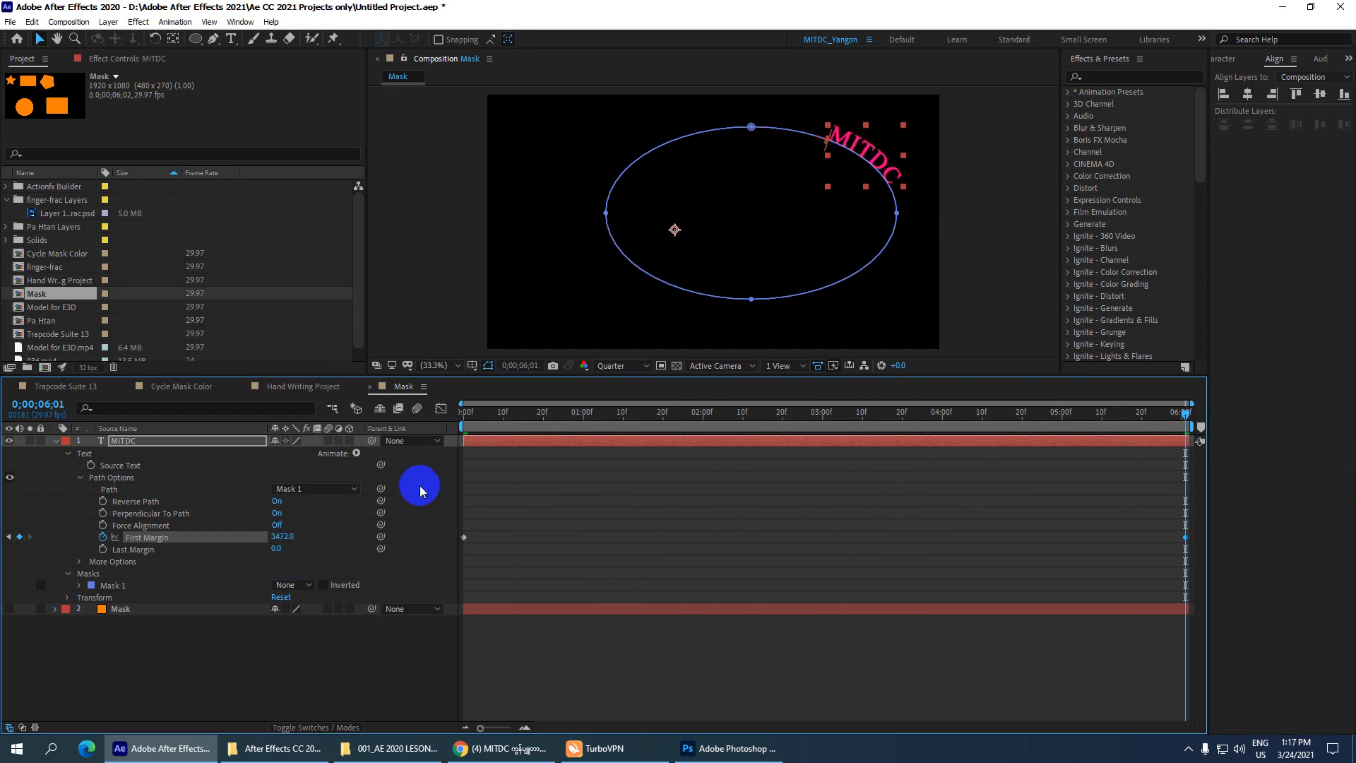
drag(283, 536, 1345, 148)
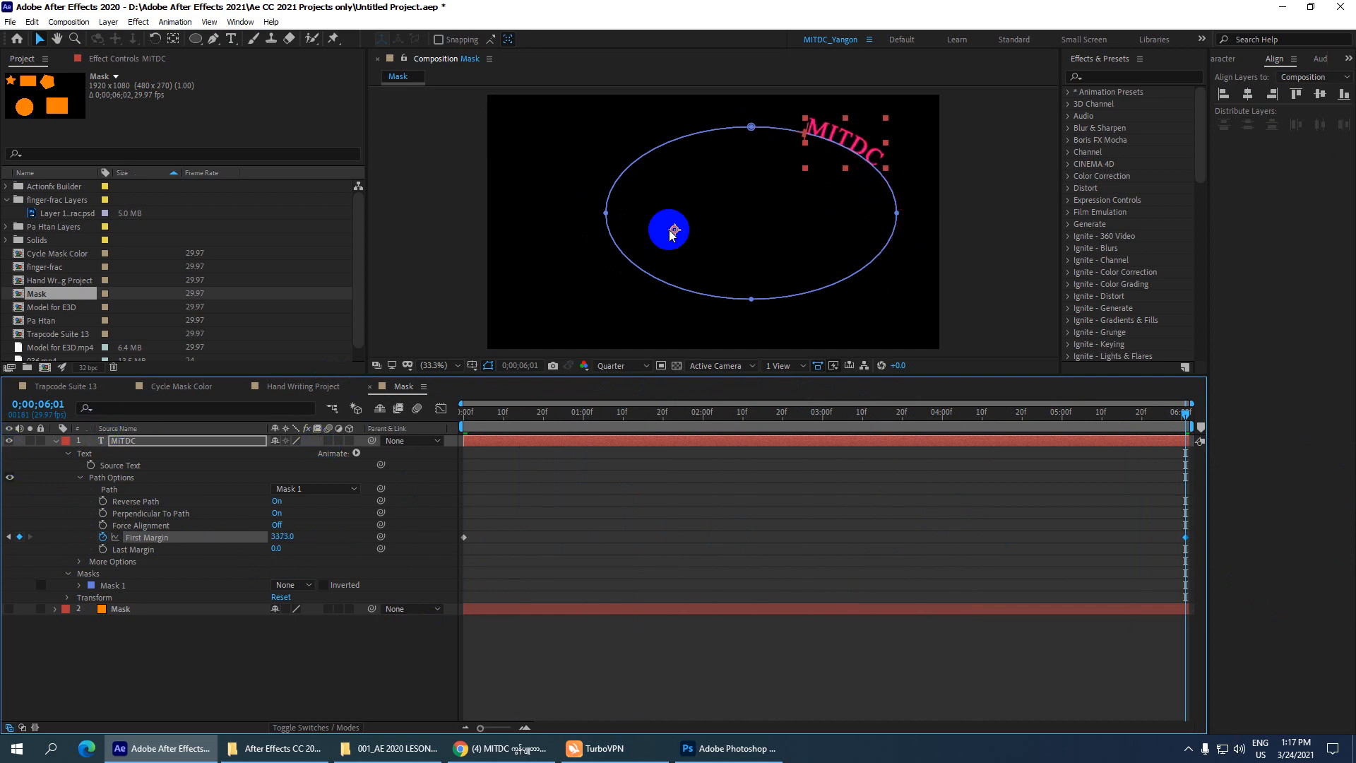
click(468, 412)
key(space)
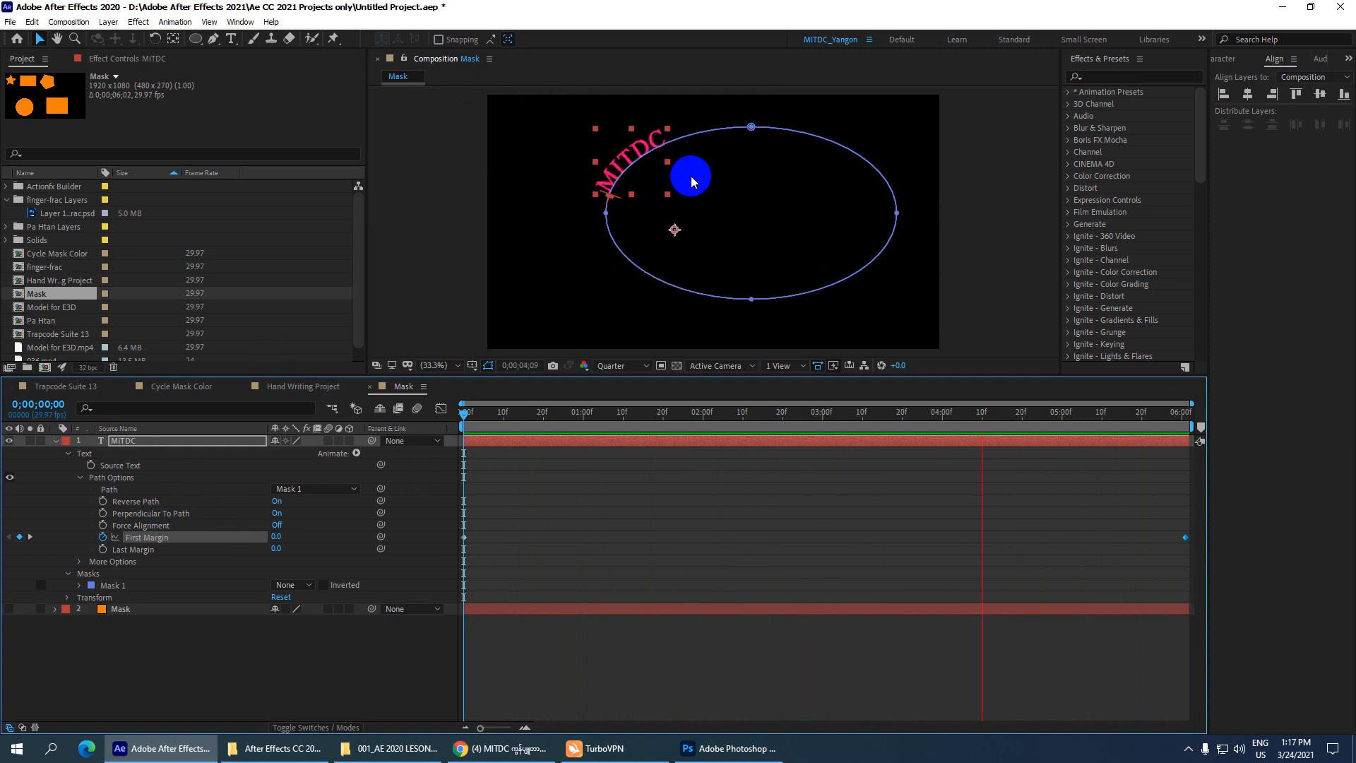
Stop the preview and delete the elliptical Mask 1 from the MITDC layer.
key(space)
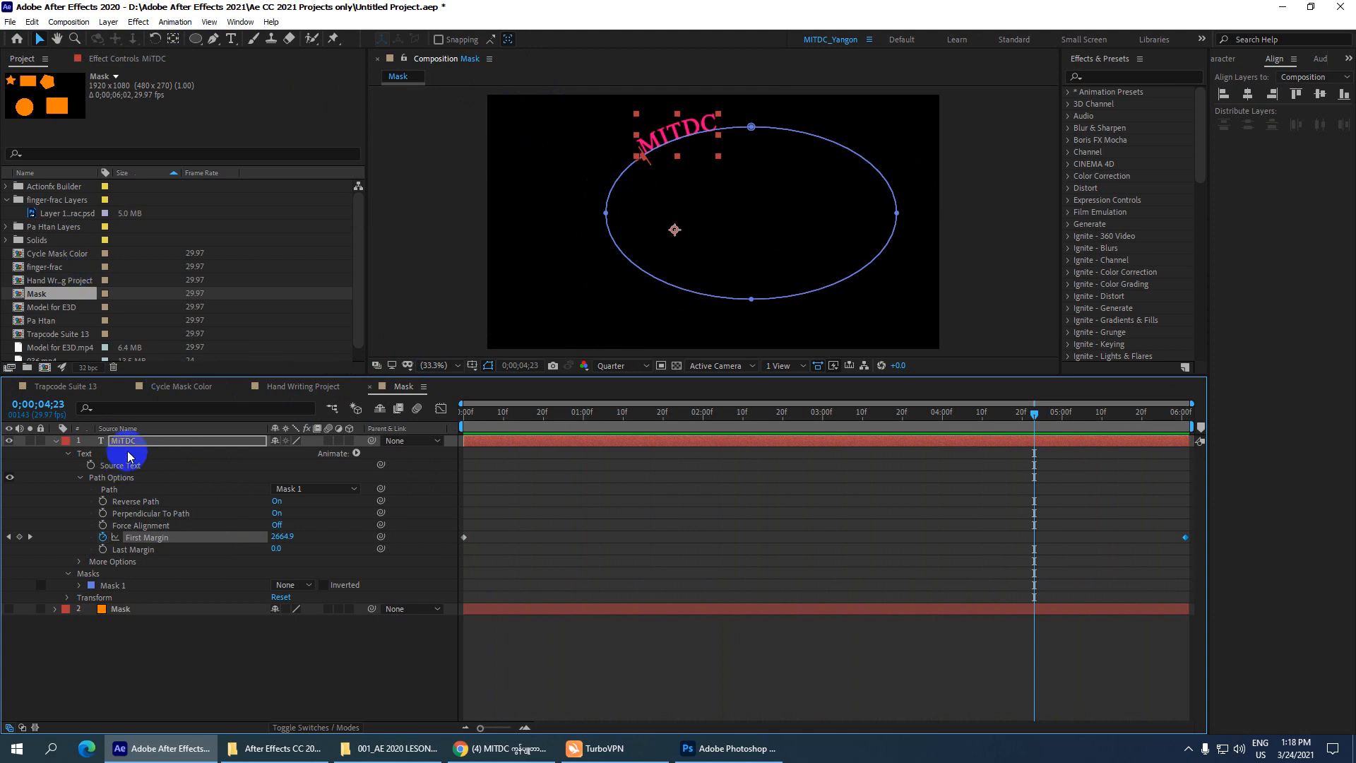
click(126, 586)
key(Delete)
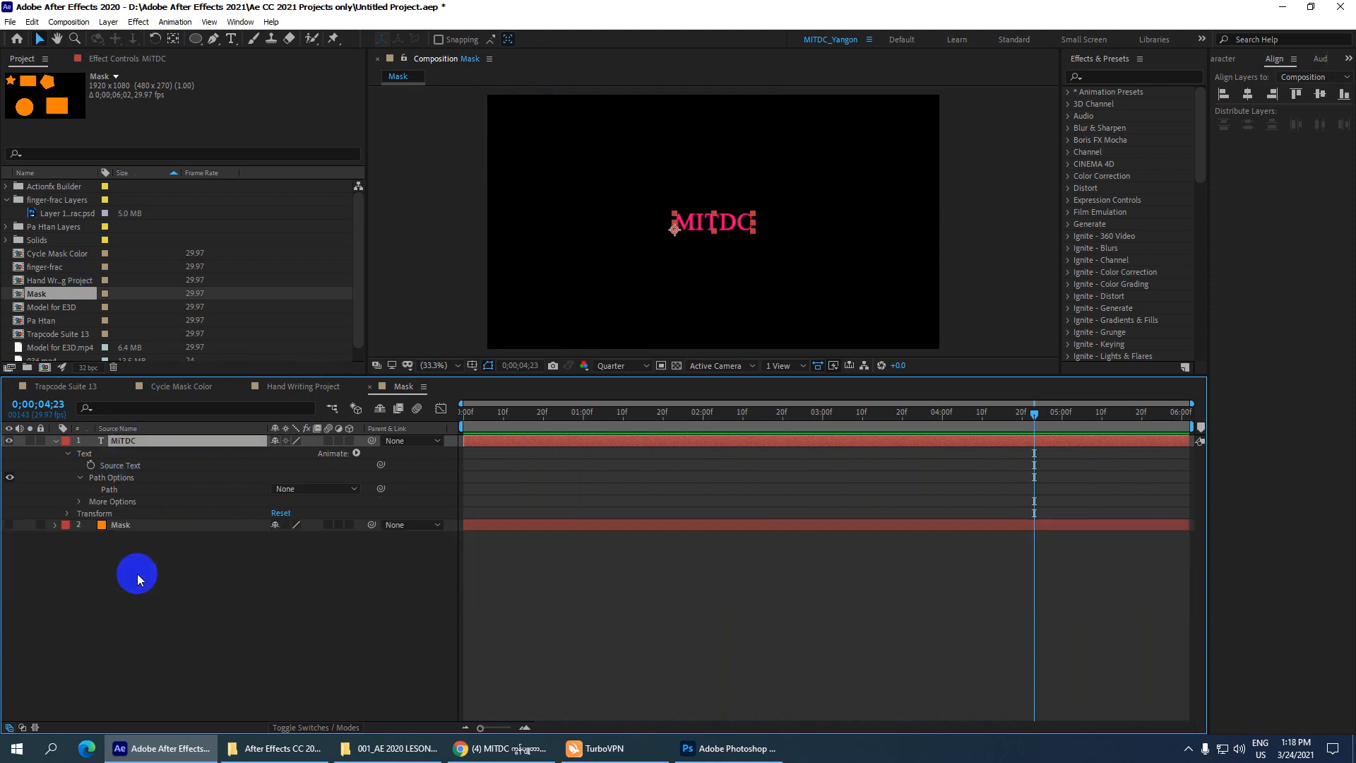
Draw a straight horizontal mask path with the Pen tool across the lower part of the composition on the MITDC layer.
click(214, 39)
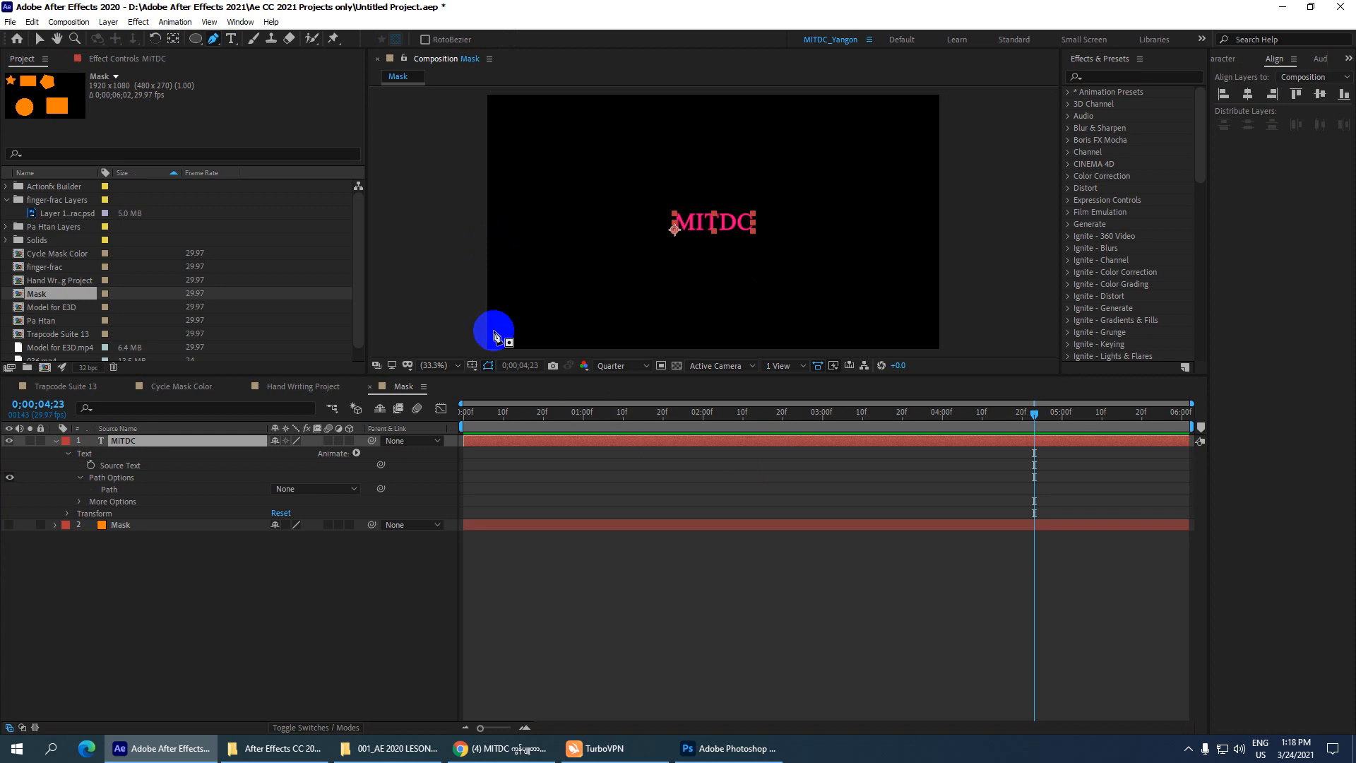
click(492, 330)
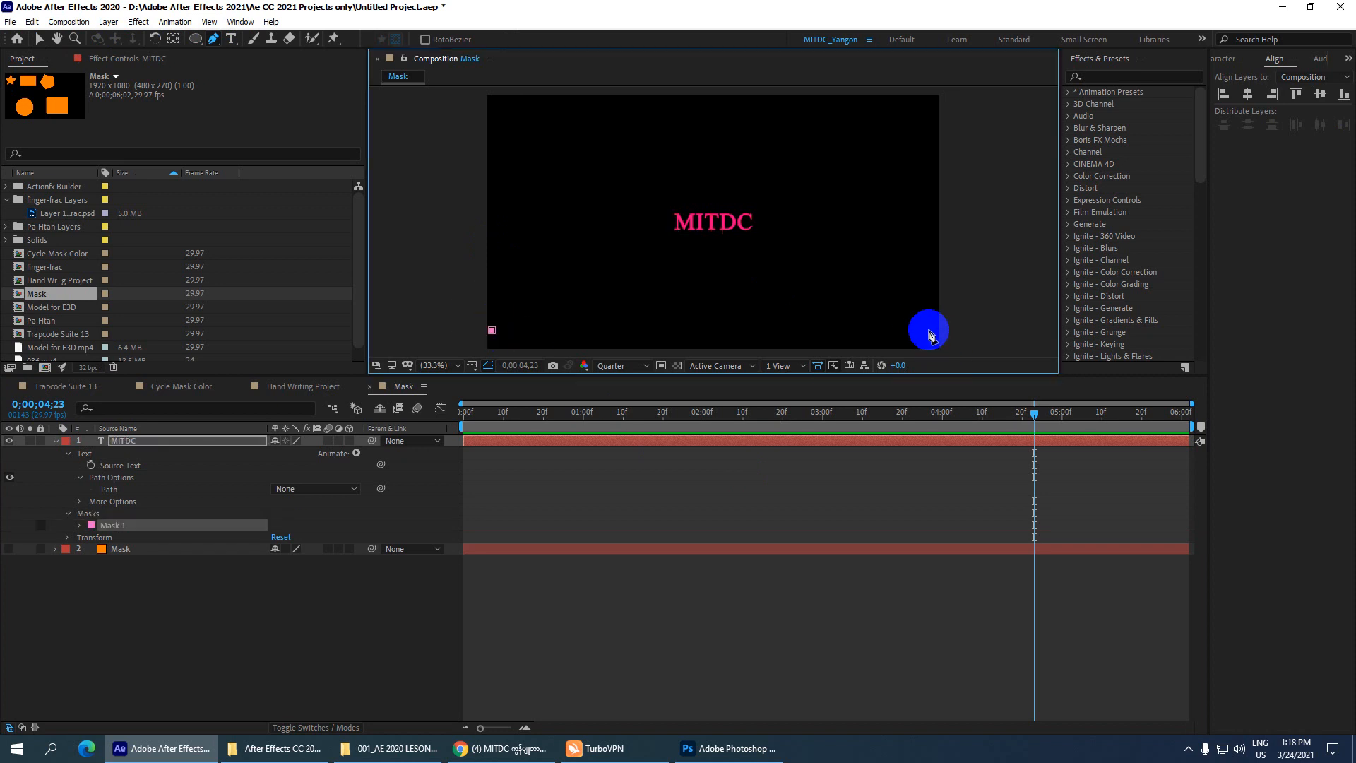
click(929, 330)
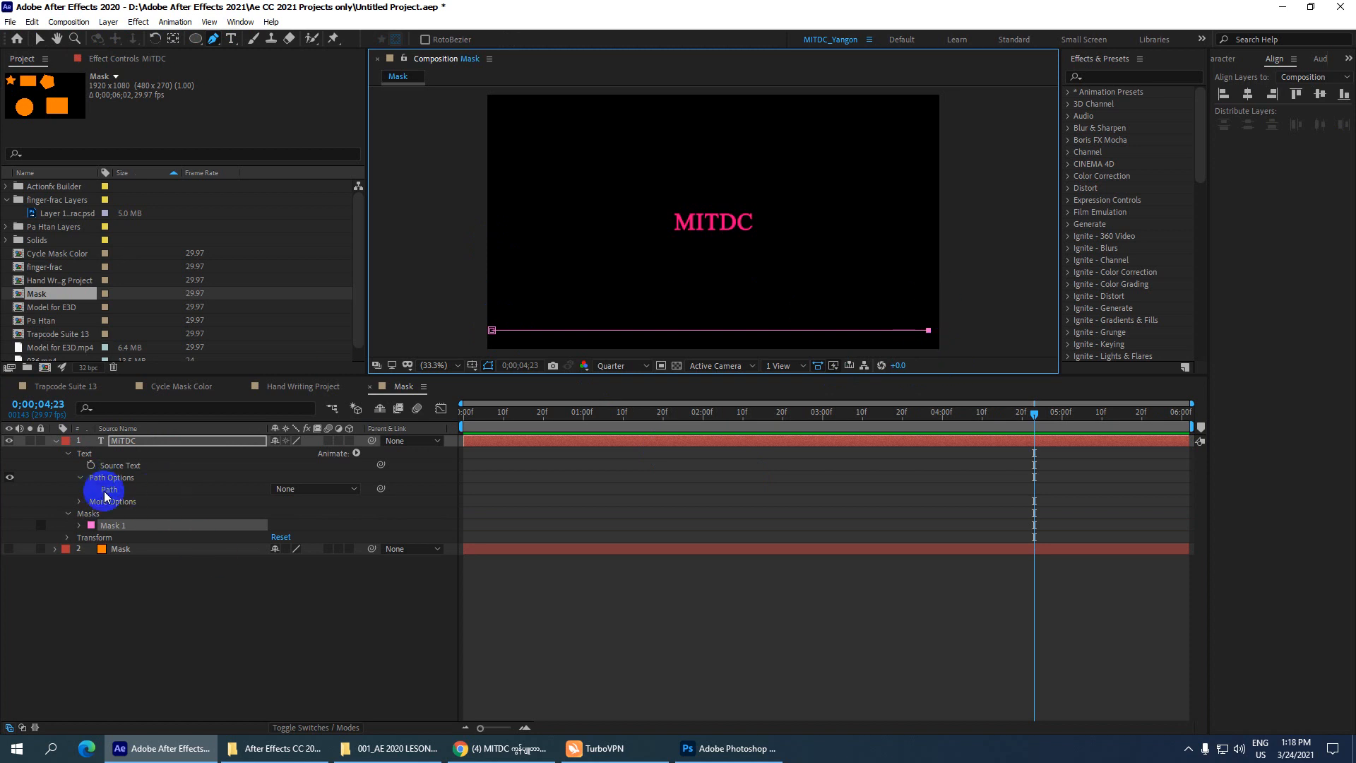
Assign the straight Mask 1 as the MITDC text's path in Path Options.
click(81, 477)
click(81, 478)
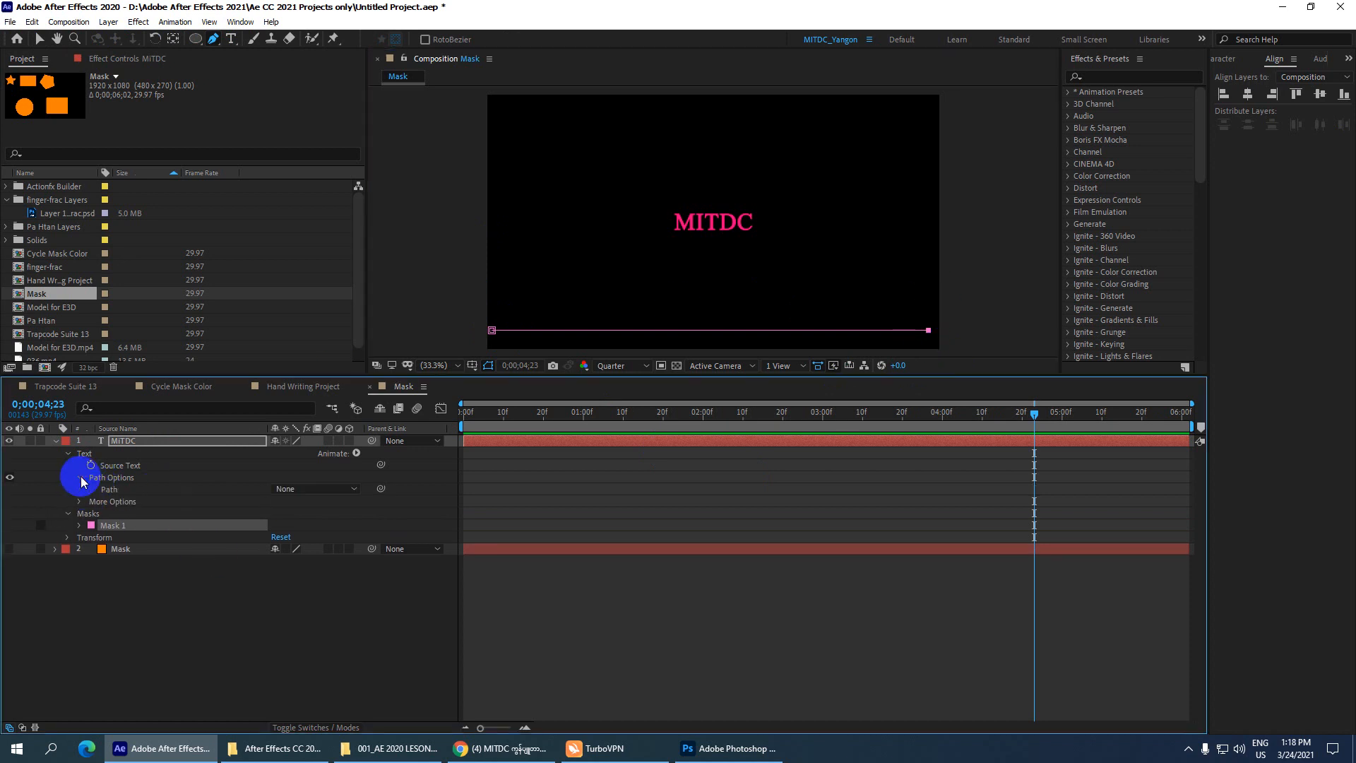
click(338, 496)
click(308, 524)
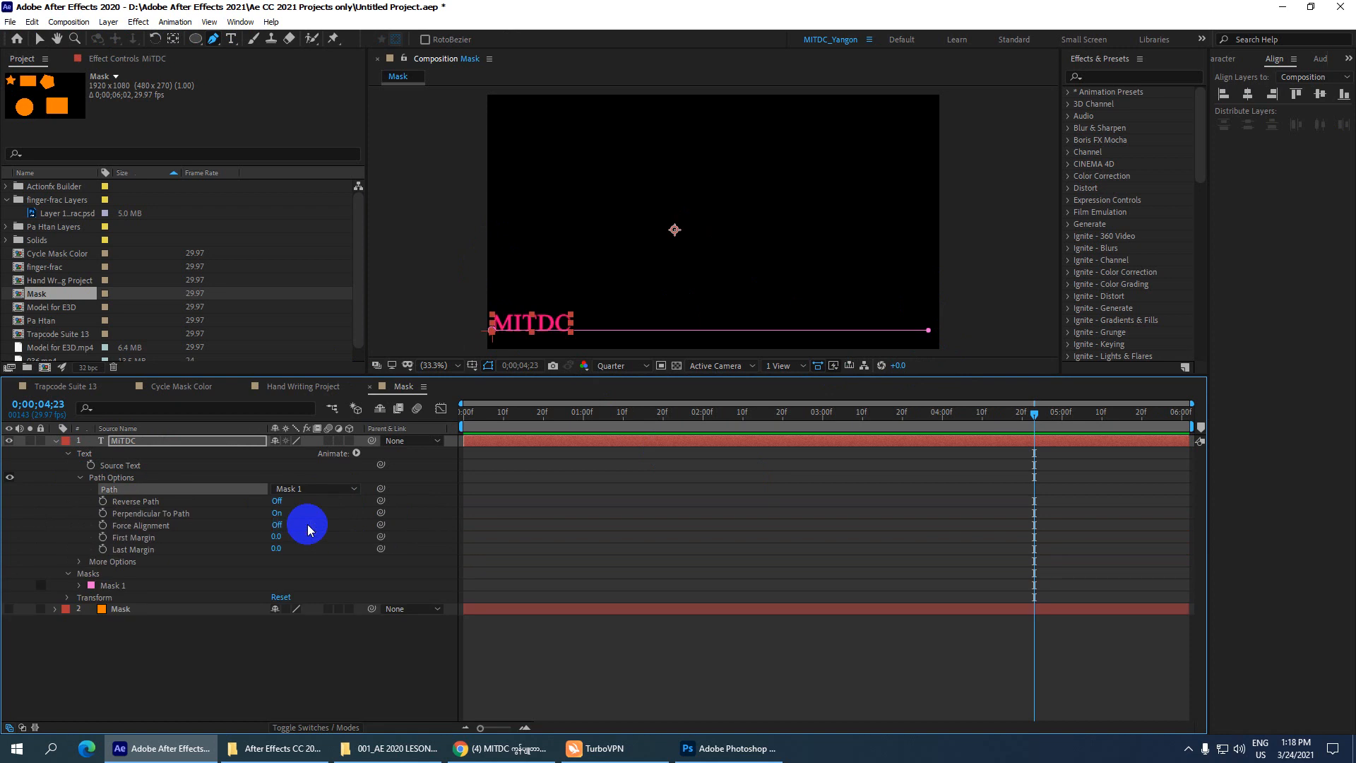
Keyframe First Margin at 0;00;00;00 and raise it to about 1511 at 0;00;06;01.
key(Home)
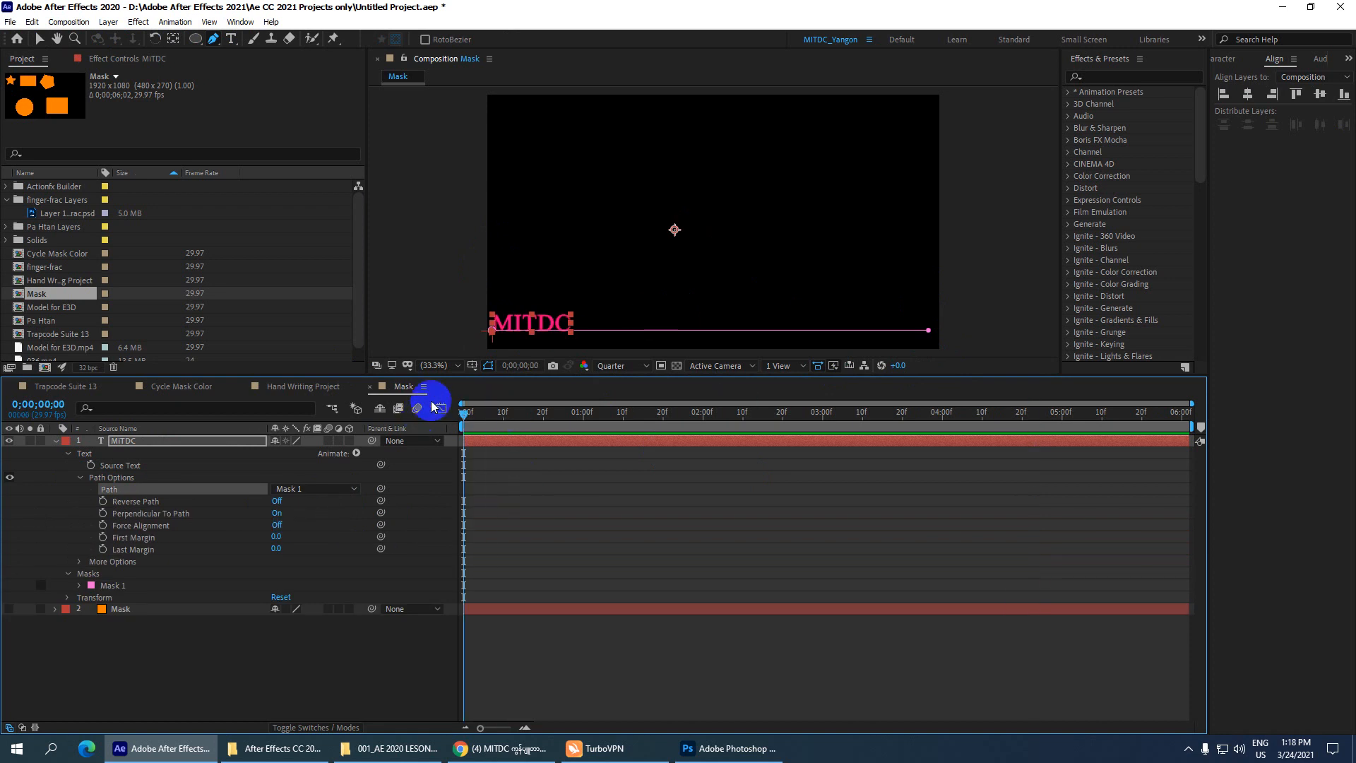
click(633, 414)
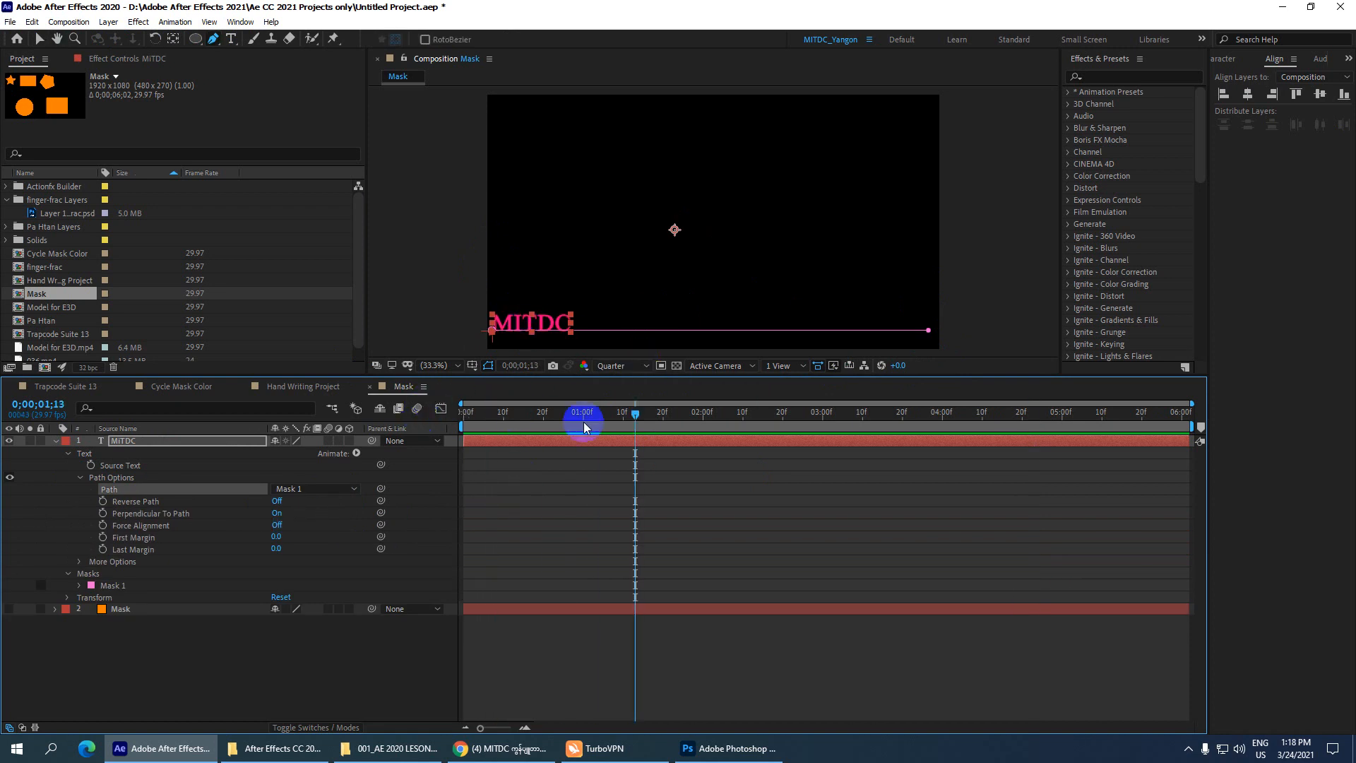
key(Home)
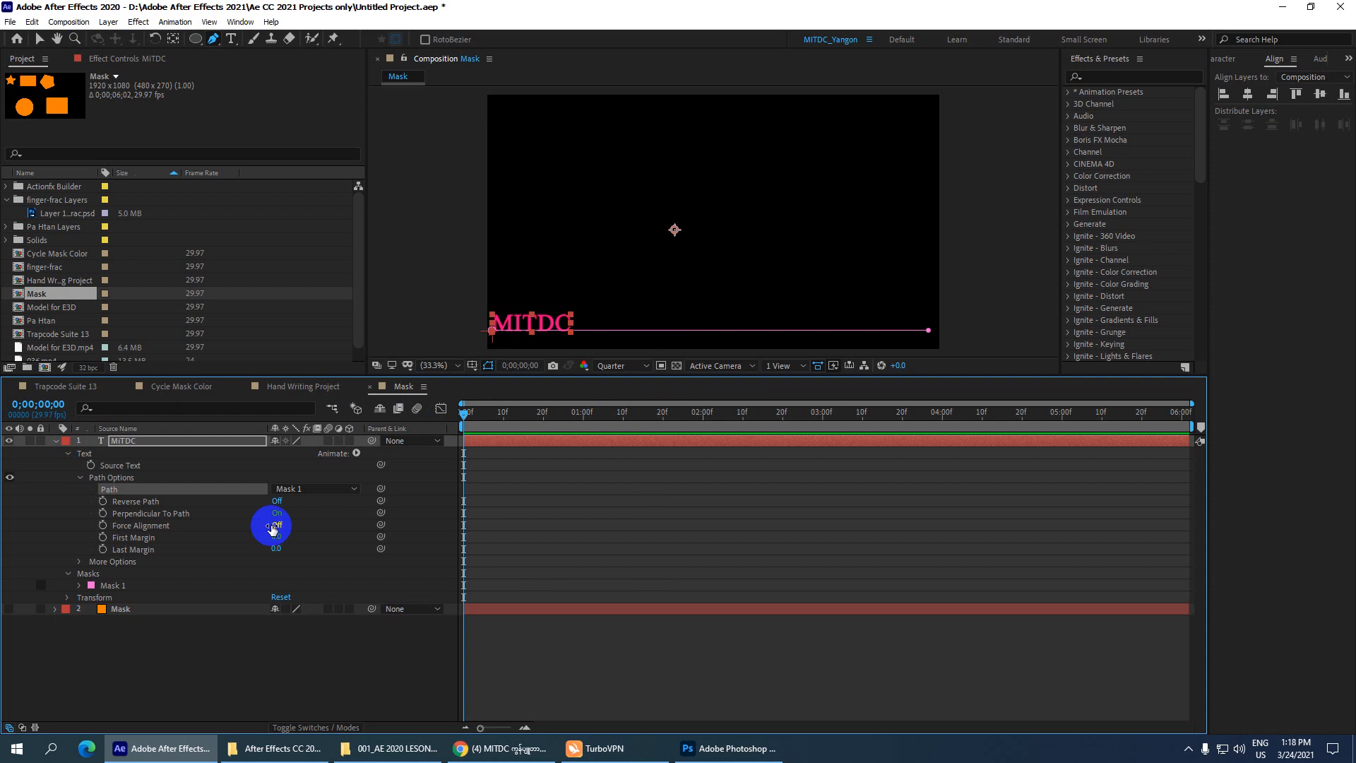
click(102, 537)
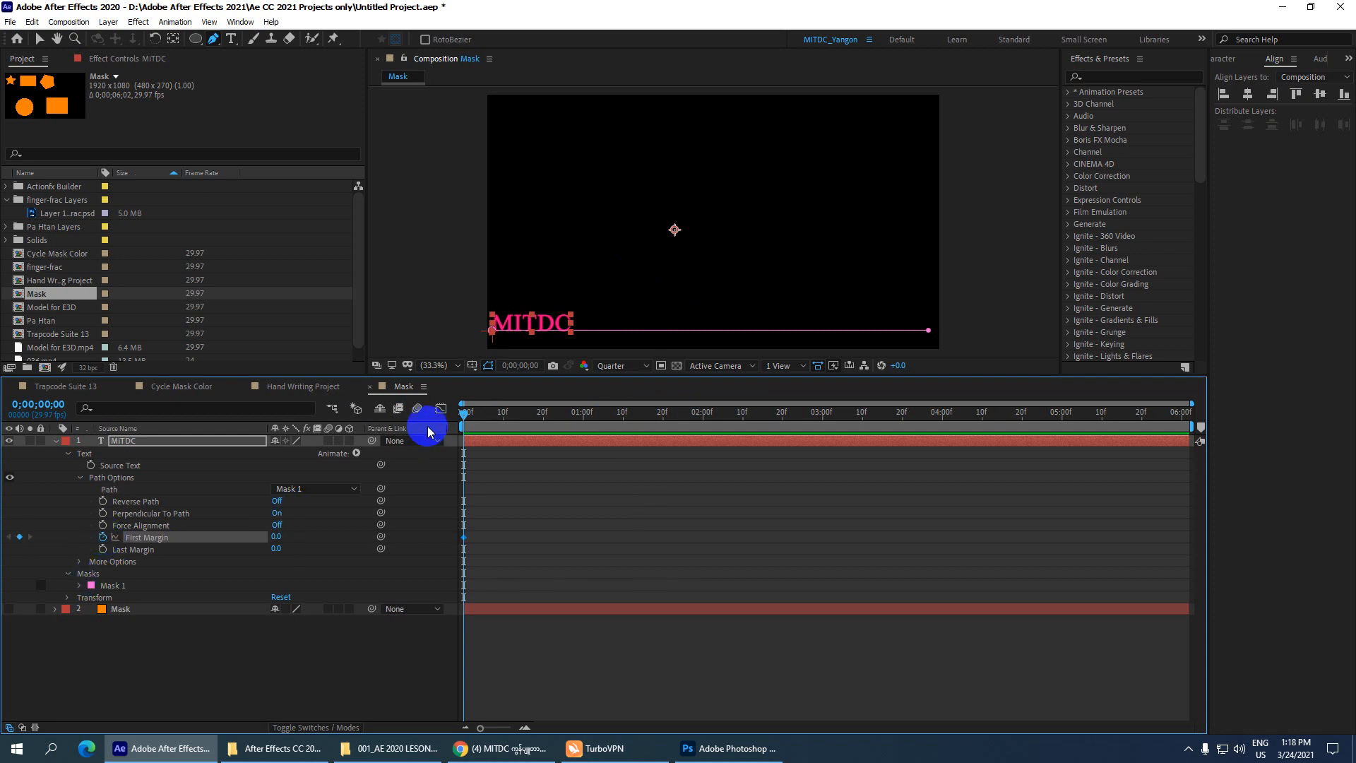
drag(464, 413, 1222, 464)
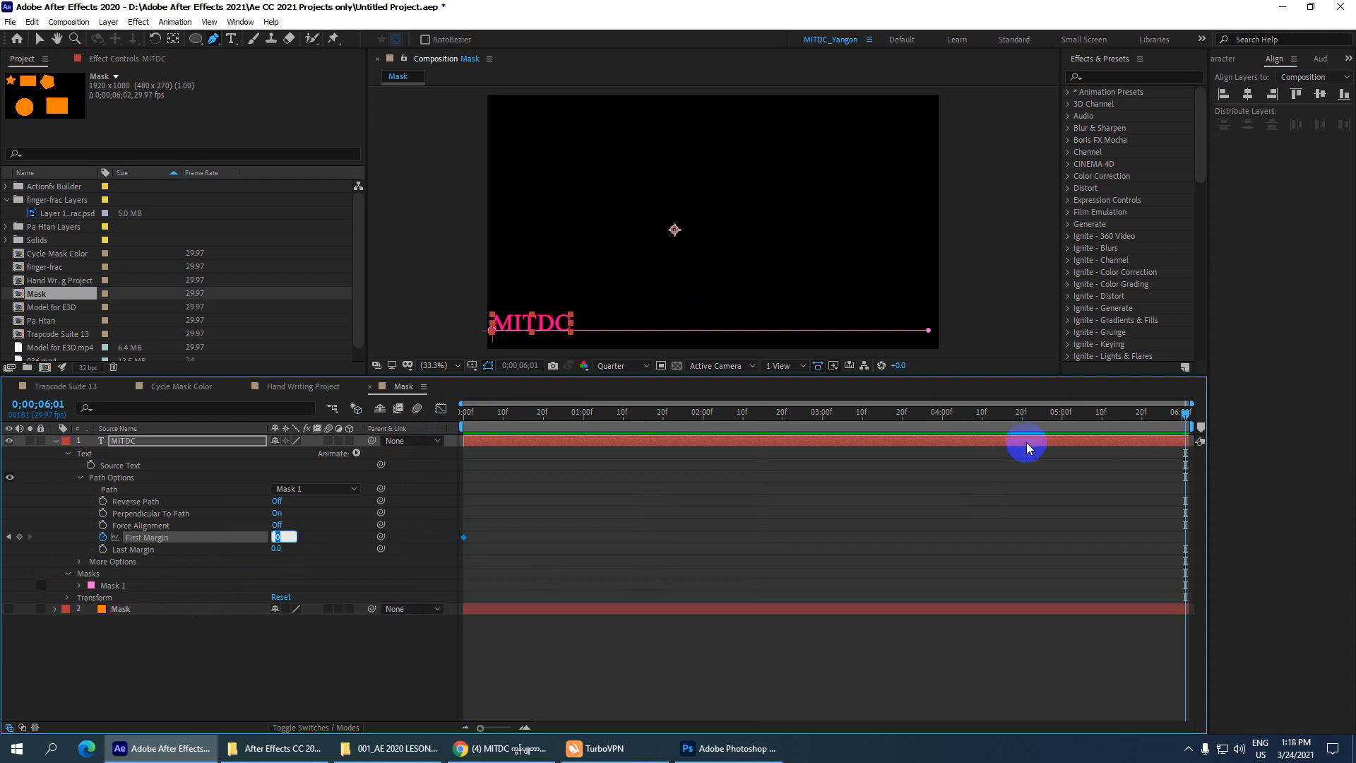
click(273, 541)
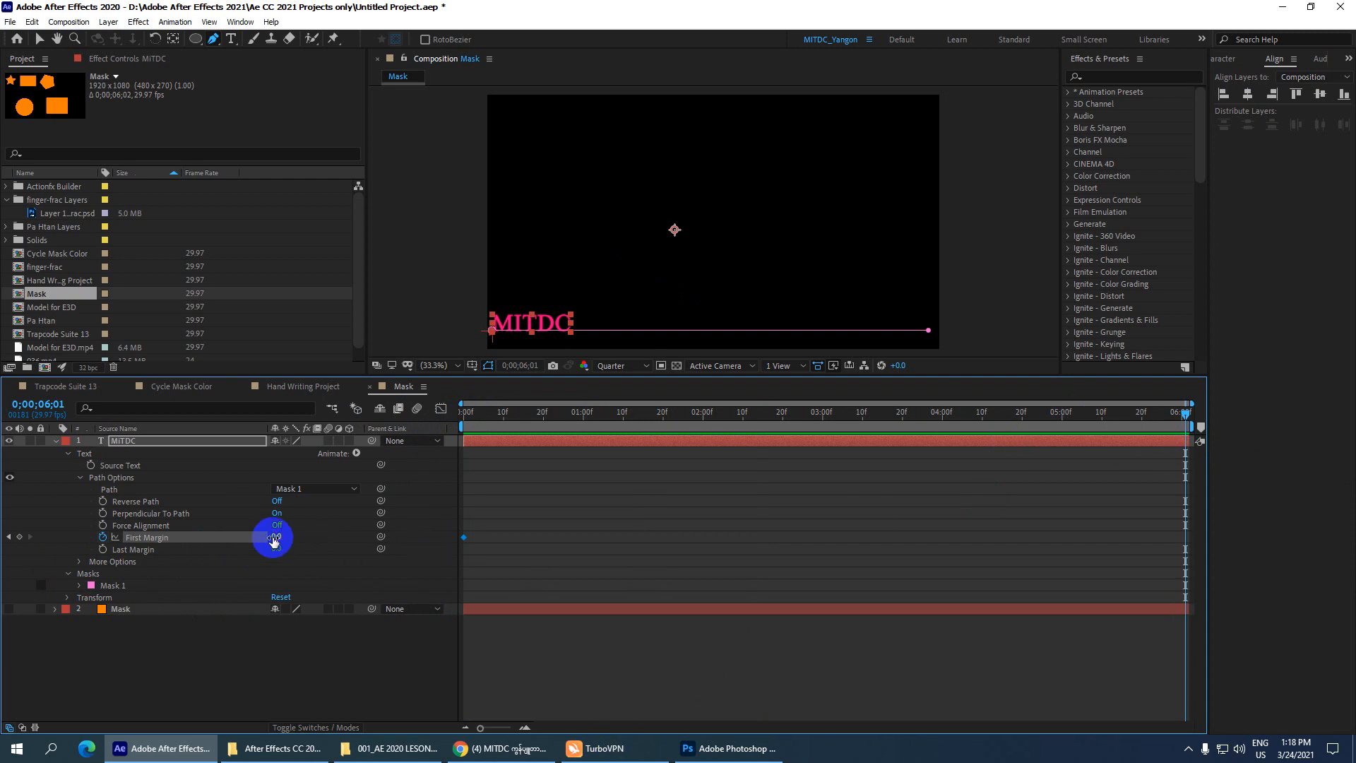
drag(274, 540, 1339, 534)
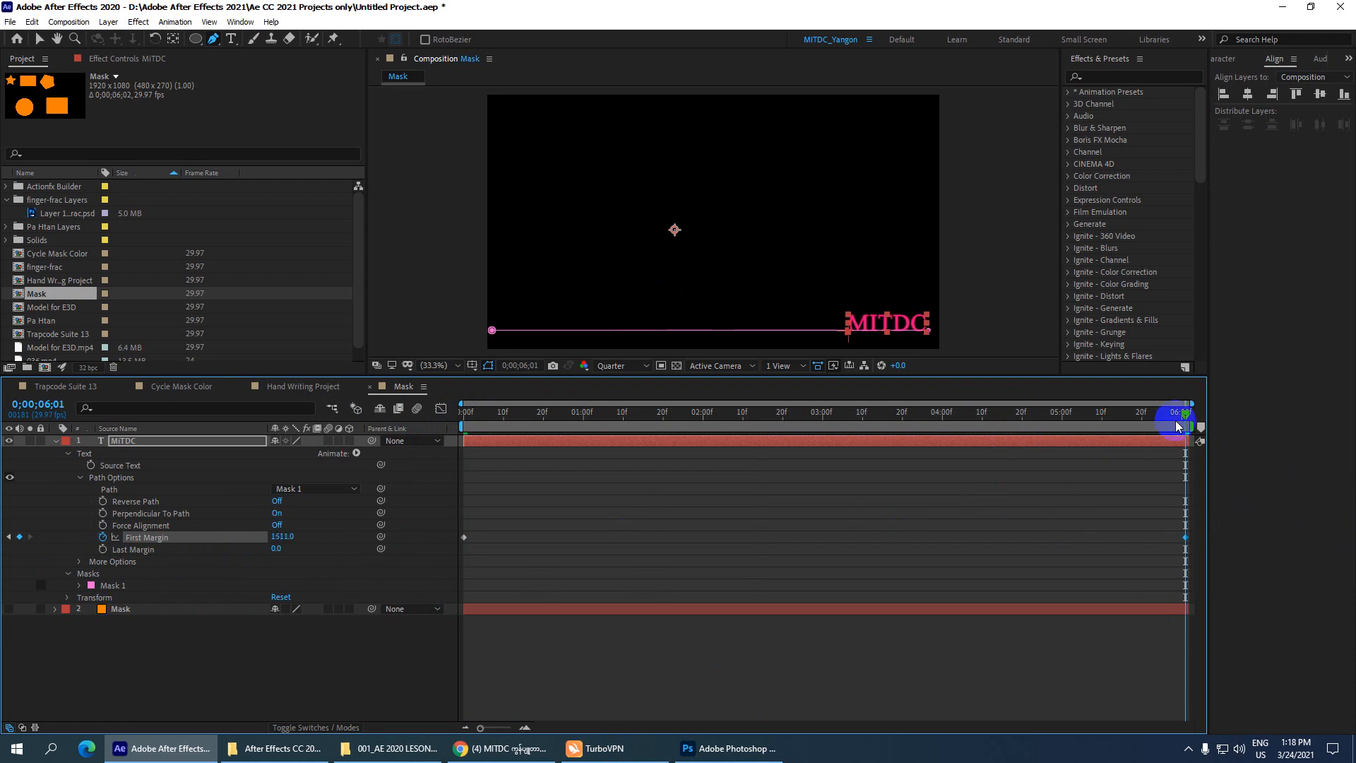
Play the straight-path text animation from the start and hide the mask path outline in the composition view.
drag(1187, 413, 278, 454)
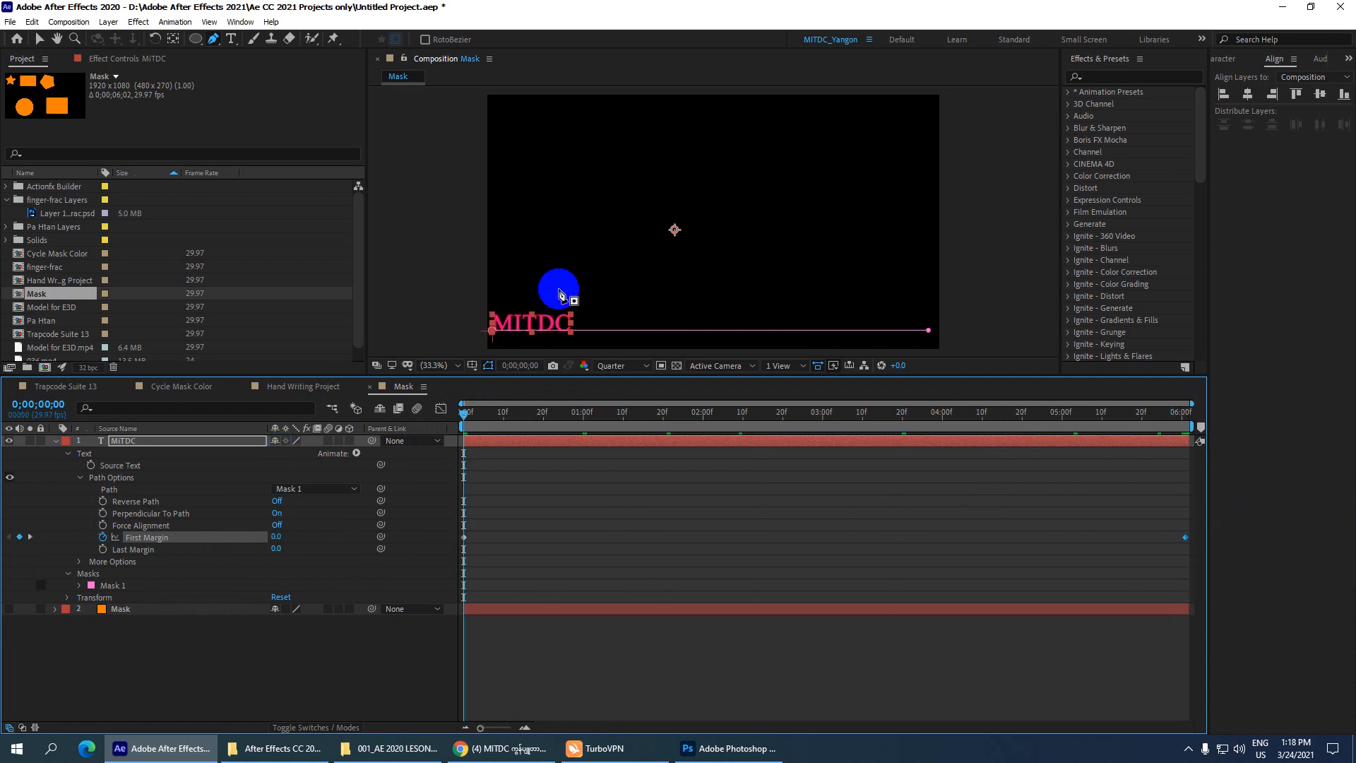
key(space)
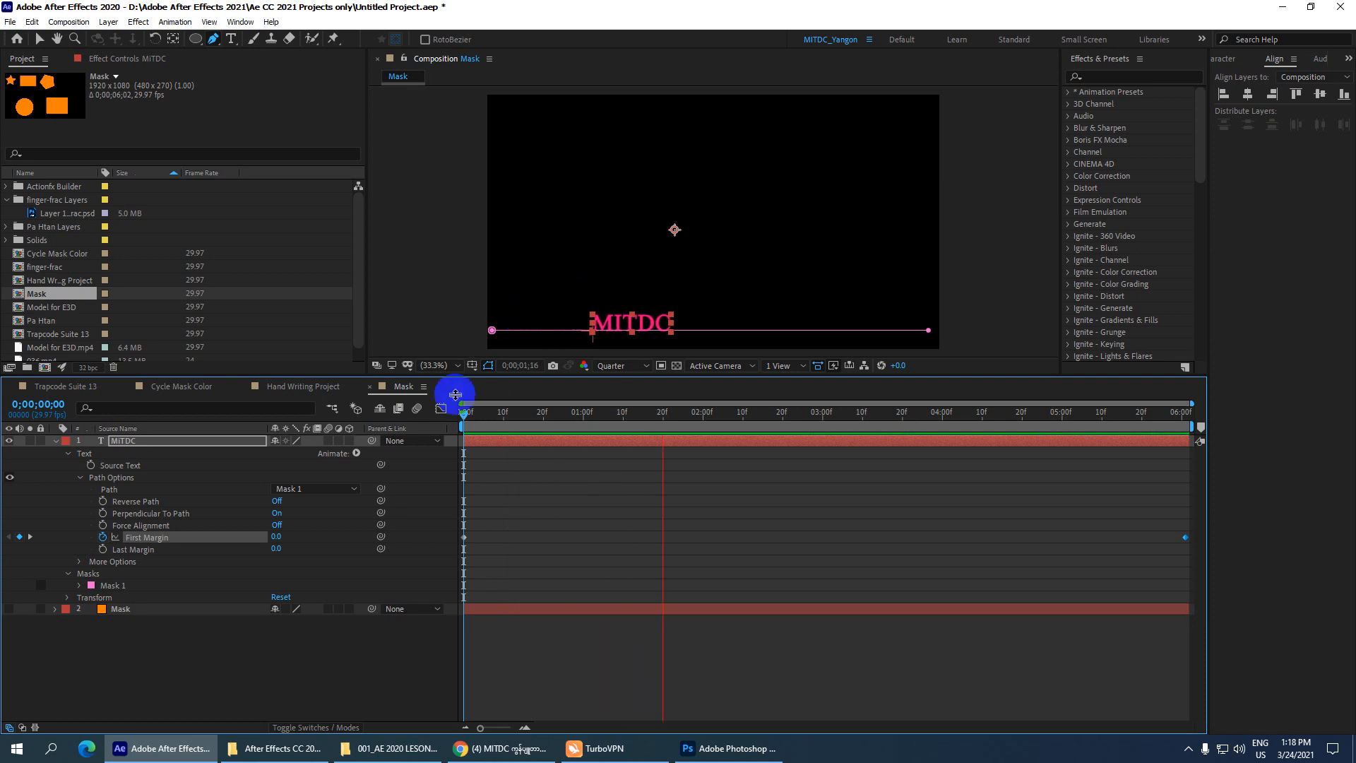
click(488, 366)
drag(736, 413, 367, 402)
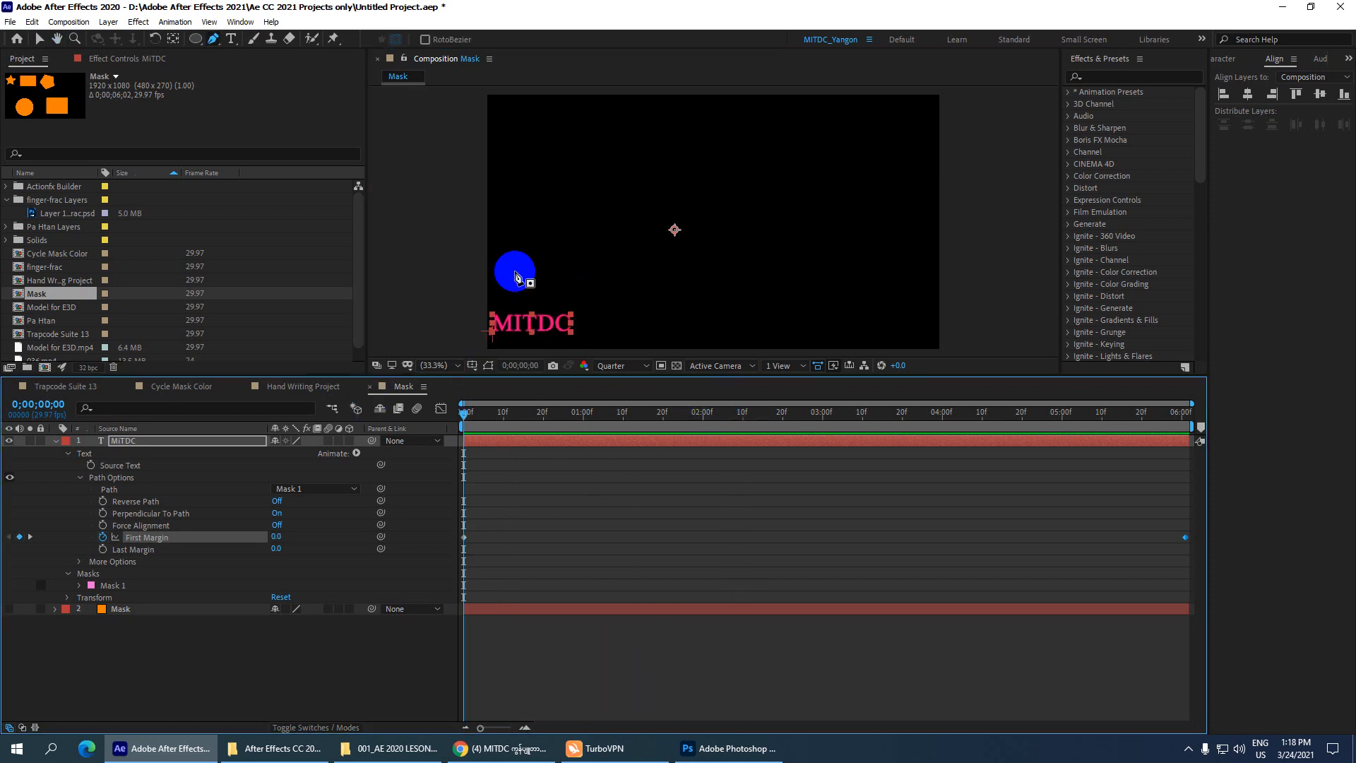
Collapse the MITDC layer's properties, deselect the layers and play the animation from the start.
click(56, 440)
click(172, 608)
key(space)
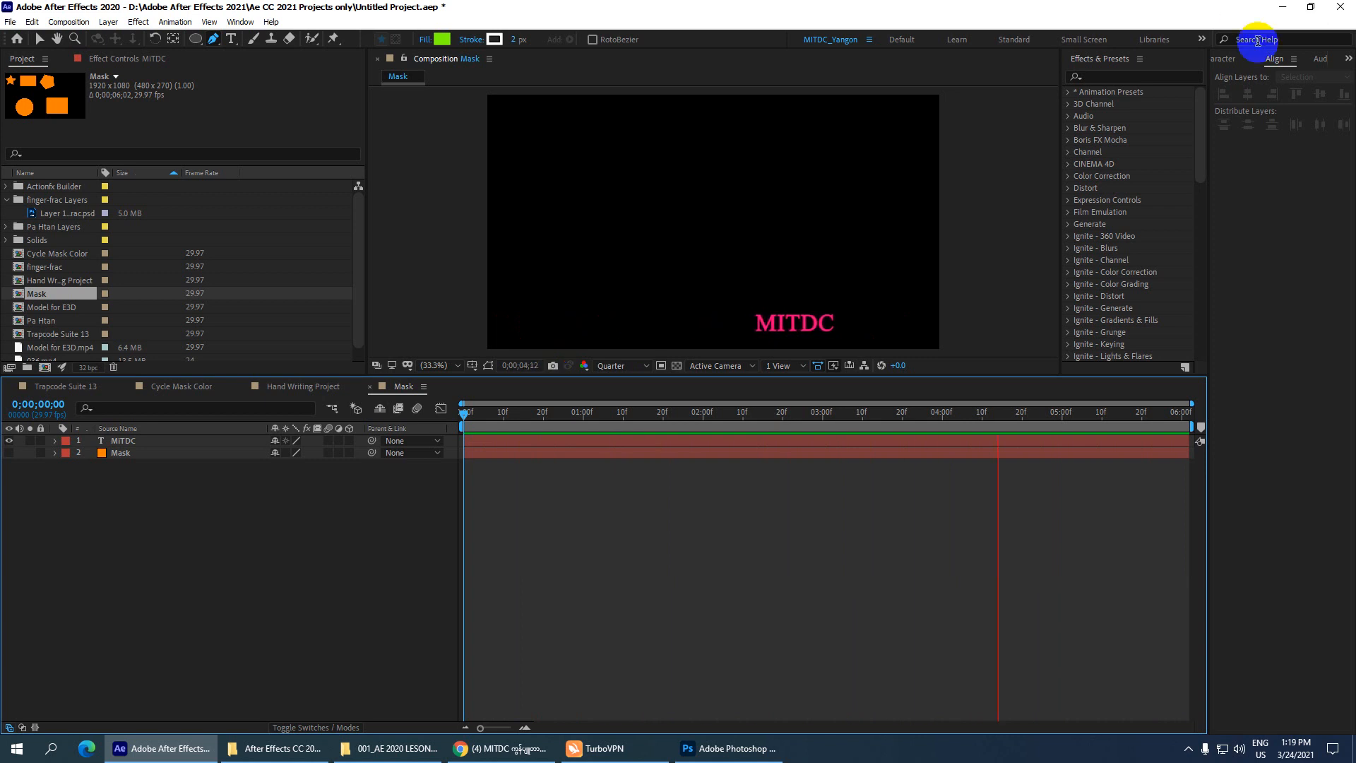
Minimize After Effects and switch to the YouTube channel's videos page in Chrome.
click(1284, 6)
right_click(387, 514)
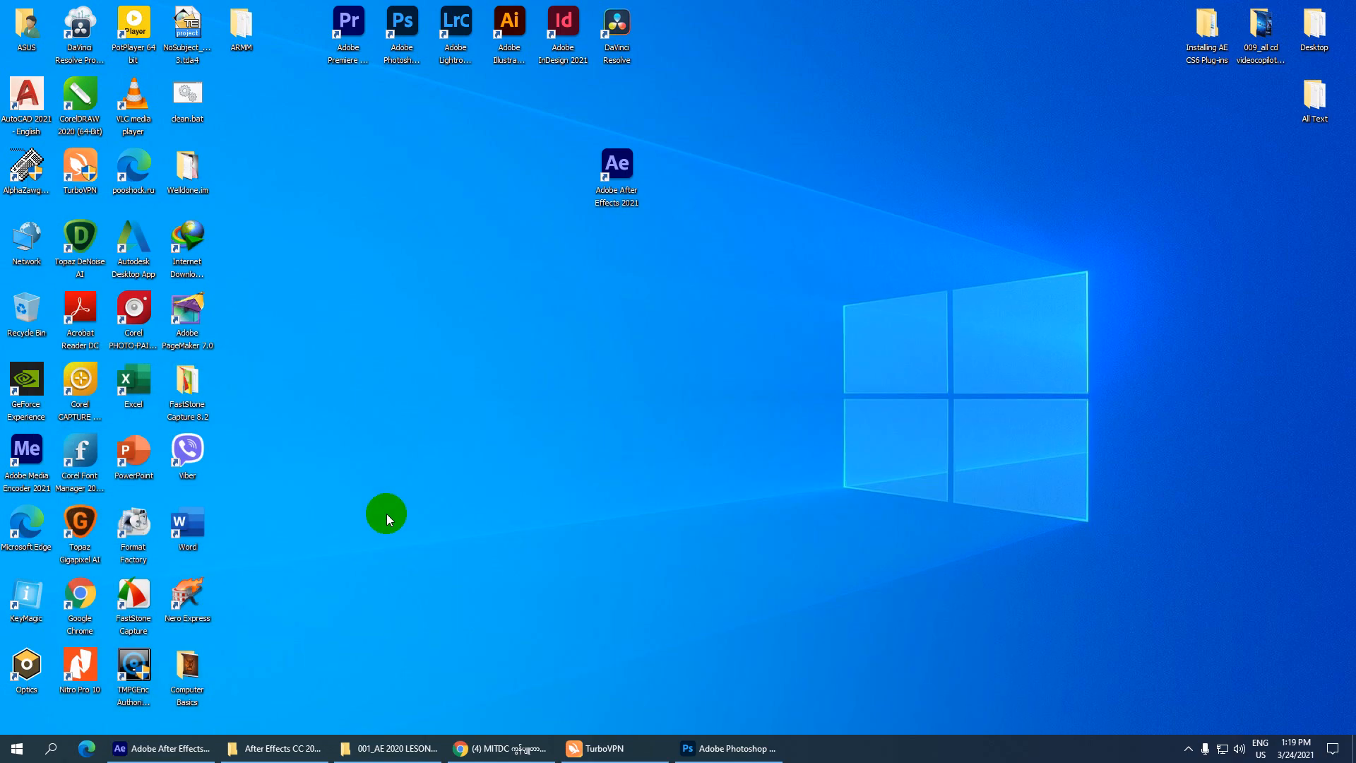
click(502, 748)
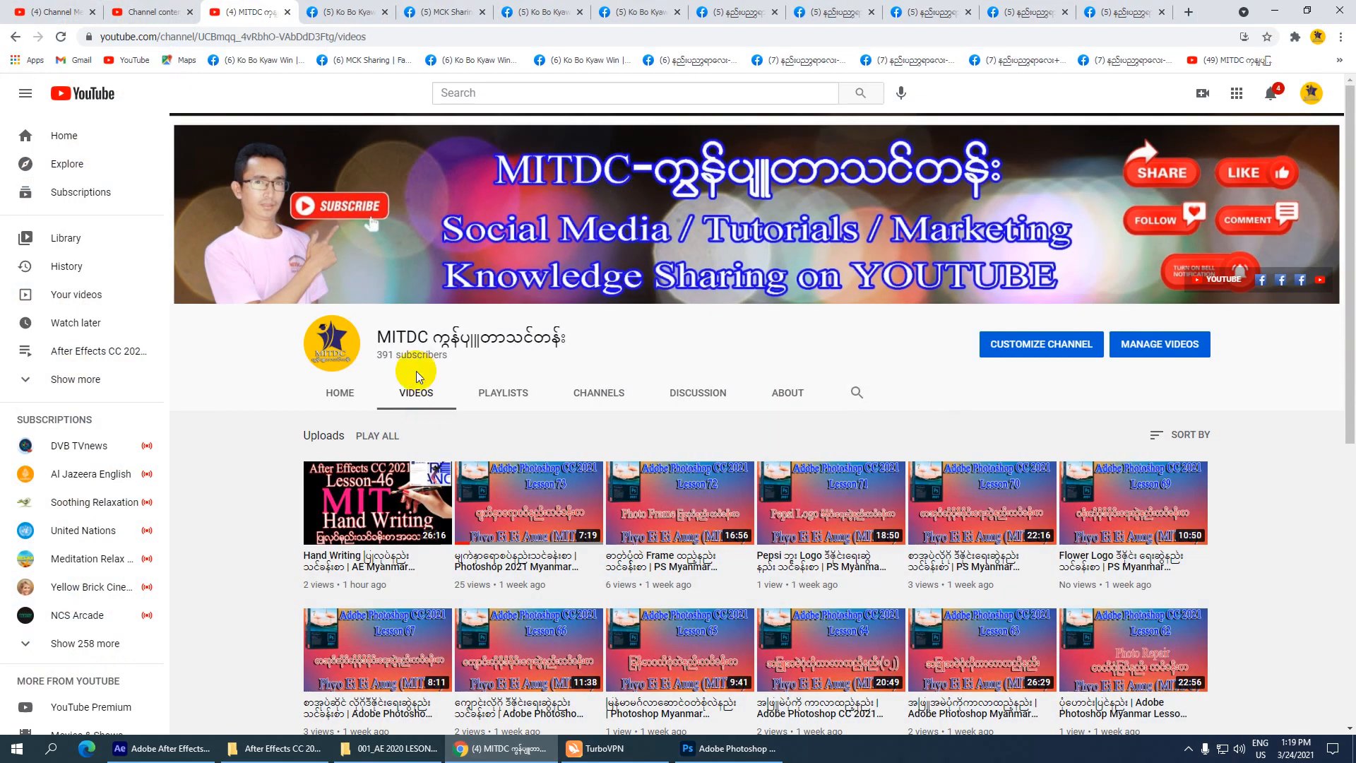